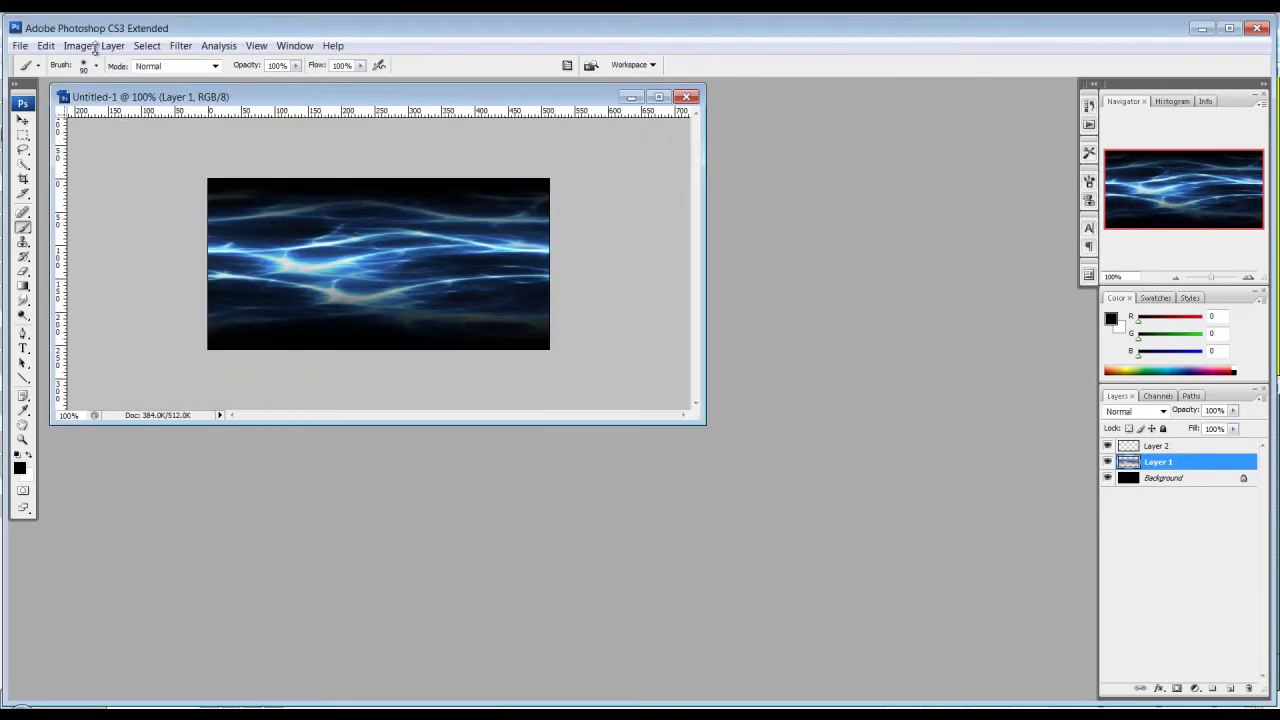
Step: Create a new square document about 256 pixels wide, move its window clear of Untitled-1, and fill its background with black
left_click(20, 46)
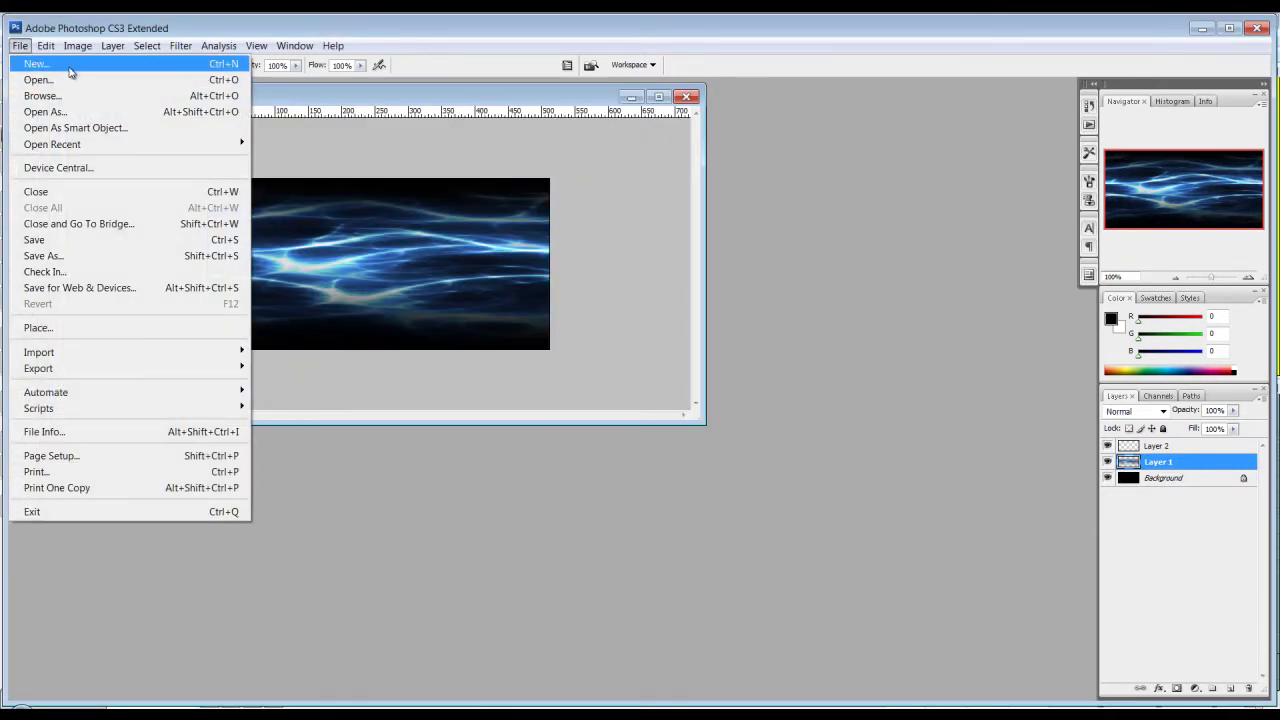
left_click(69, 66)
double_click(595, 255)
type("25")
key("Return")
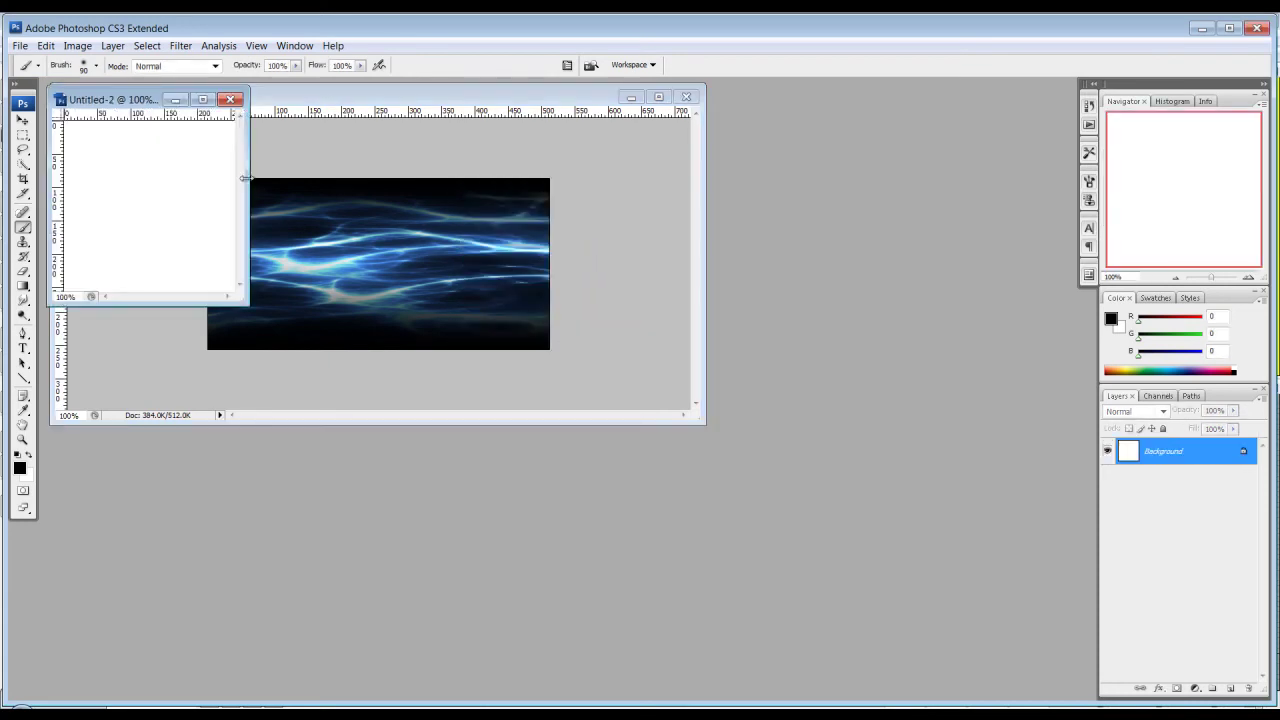
left_click_drag(116, 98, 550, 353)
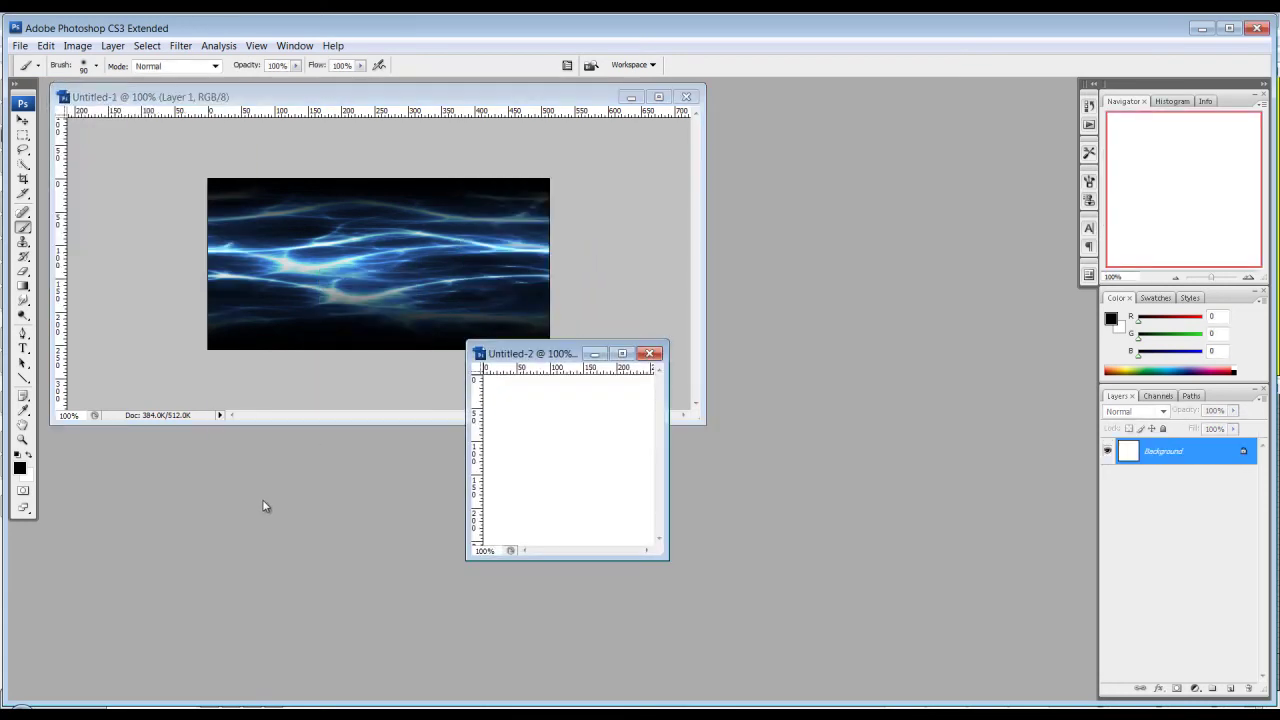
key("shift+F5")
key("Return")
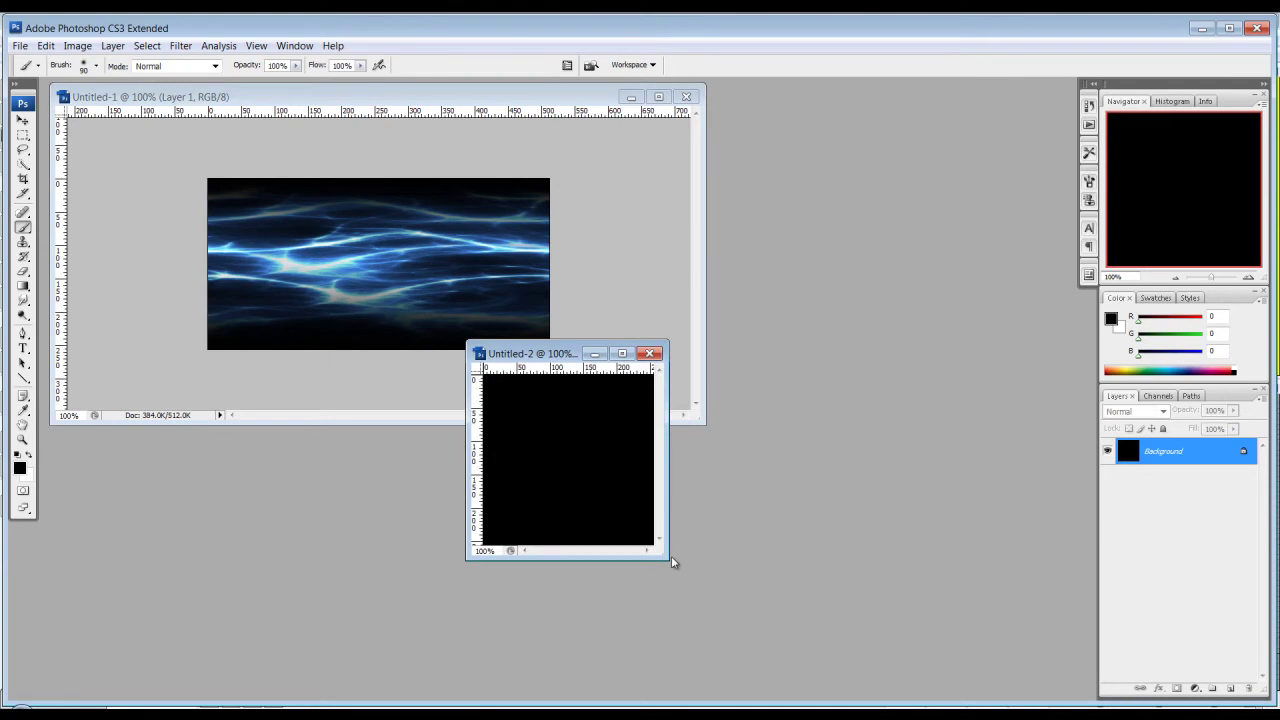
Step: Enlarge the Untitled-2 window and place a vertical and a horizontal guide crossing at the centre of the canvas
left_click_drag(670, 562, 866, 640)
left_click_drag(479, 500, 669, 506)
left_click_drag(731, 372, 742, 500)
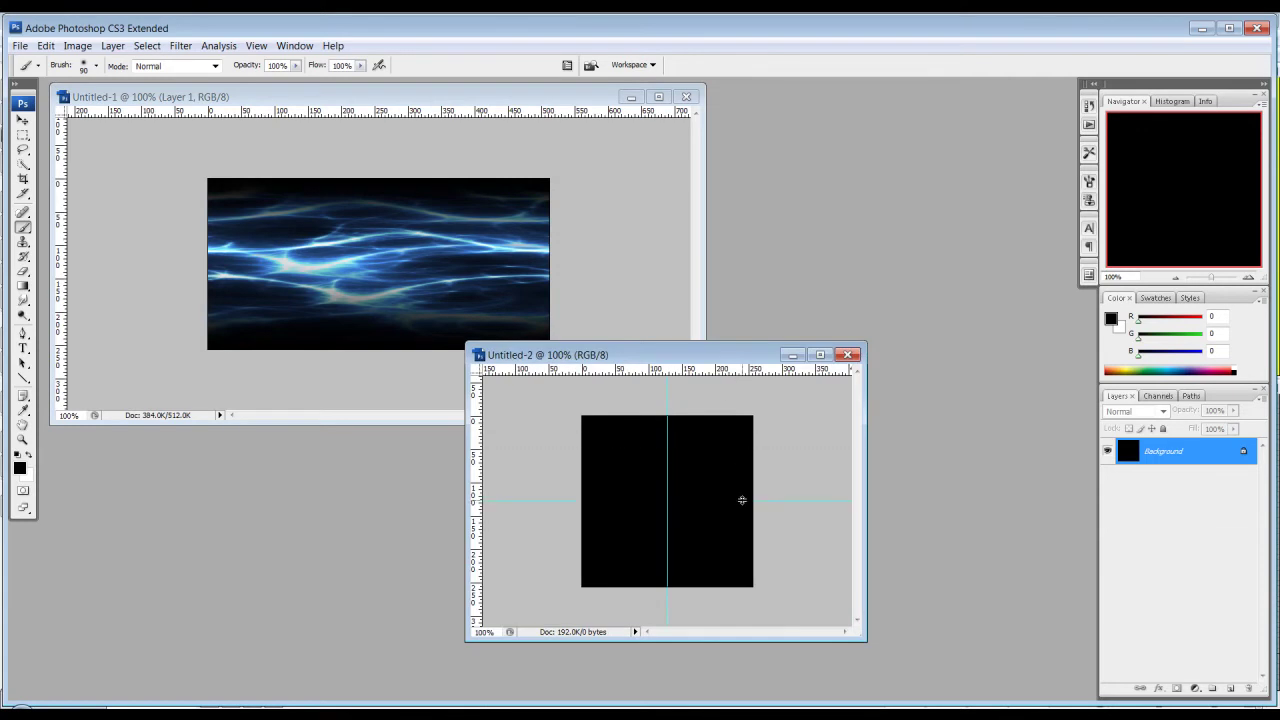
Step: Add a new layer and draw a circular selection about 90 pixels in diameter, centred on the crossing of the guides
left_click(1236, 690)
left_click_drag(31, 134, 78, 149)
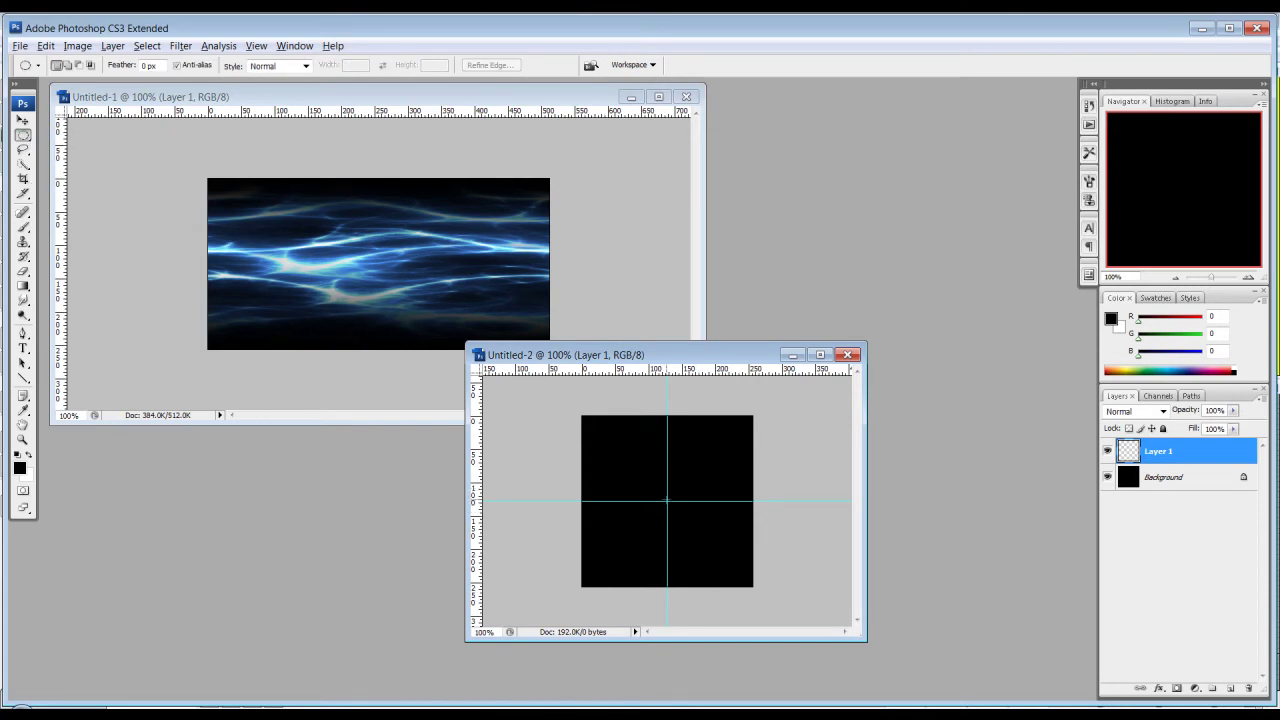
left_click_drag(667, 500, 697, 466)
Step: Swap the foreground and background colours, fill the circular selection with white, and deselect it
left_click(29, 455)
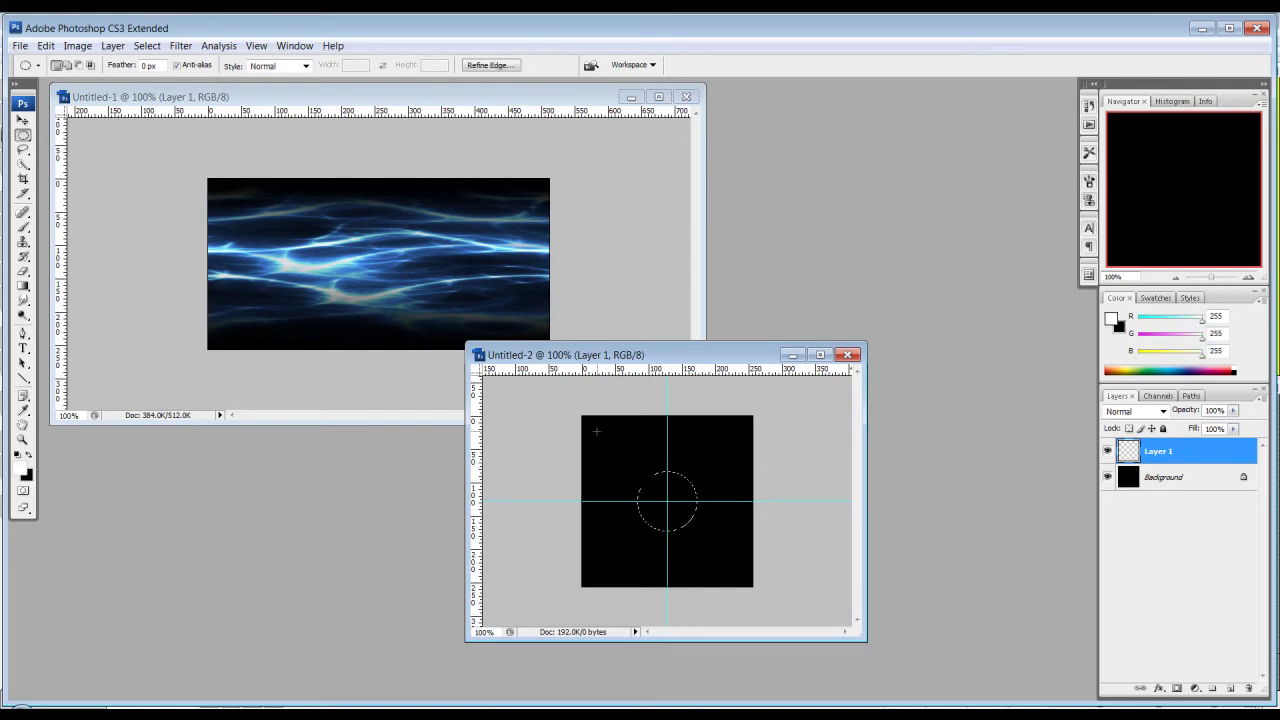
right_click(616, 460)
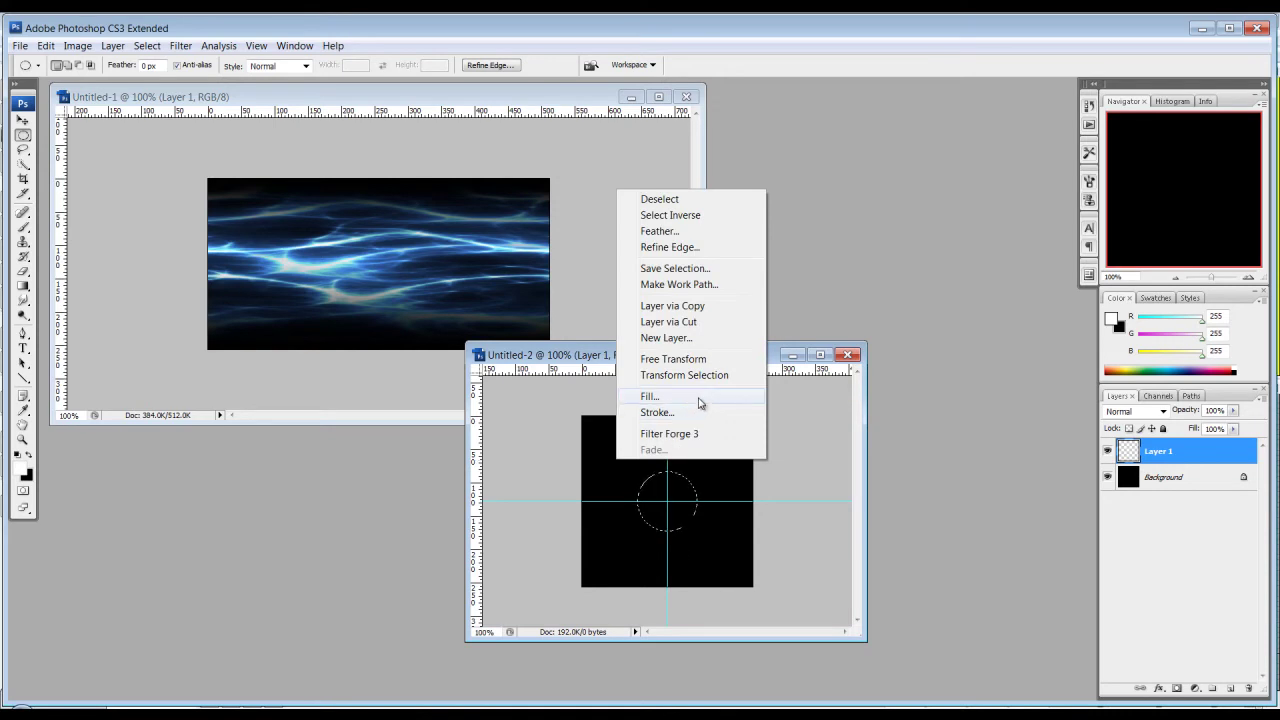
left_click(702, 393)
left_click(724, 221)
key("ctrl+d")
Step: Apply a Gaussian Blur with a radius of about 13 pixels to the white circle
left_click(181, 46)
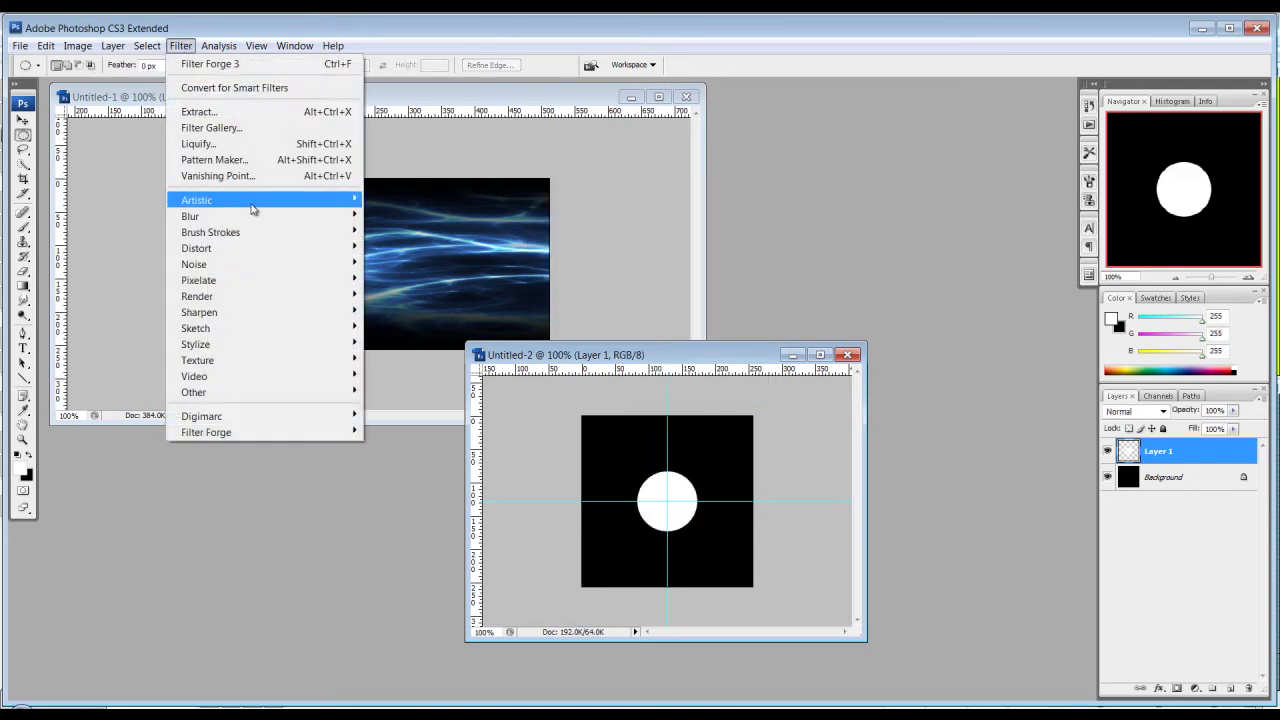
mouse_move(296, 250)
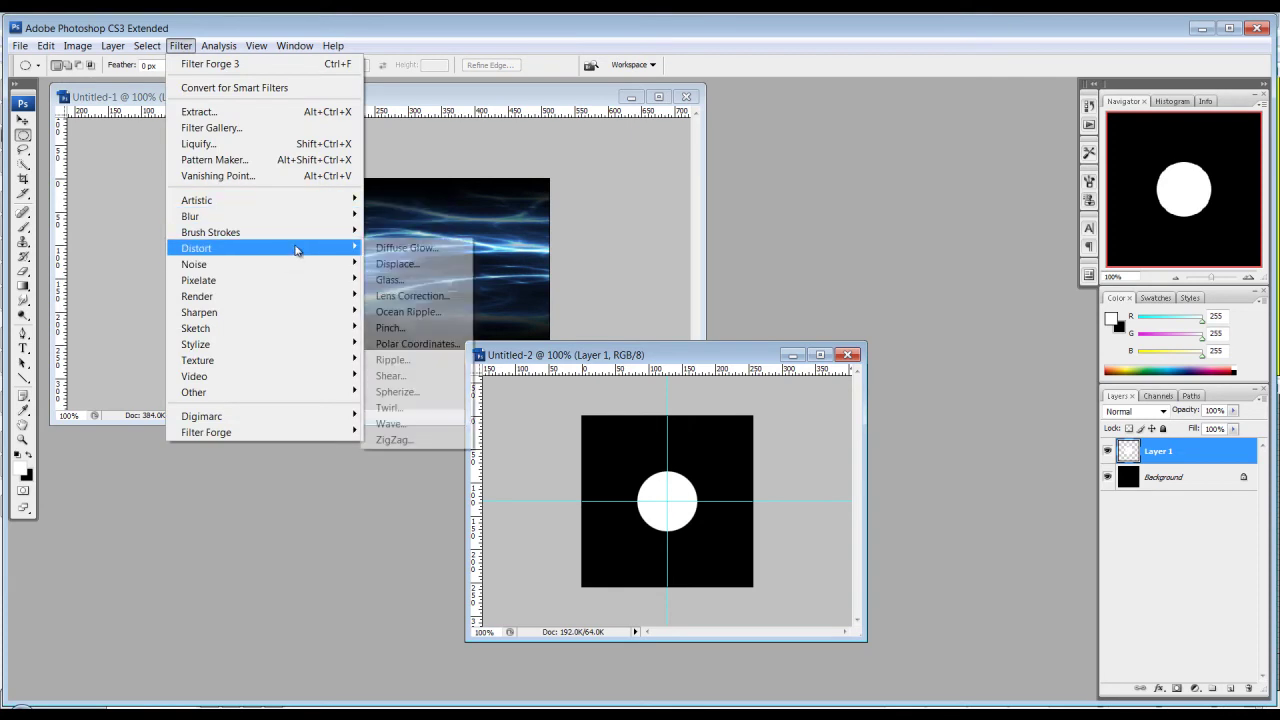
mouse_move(300, 216)
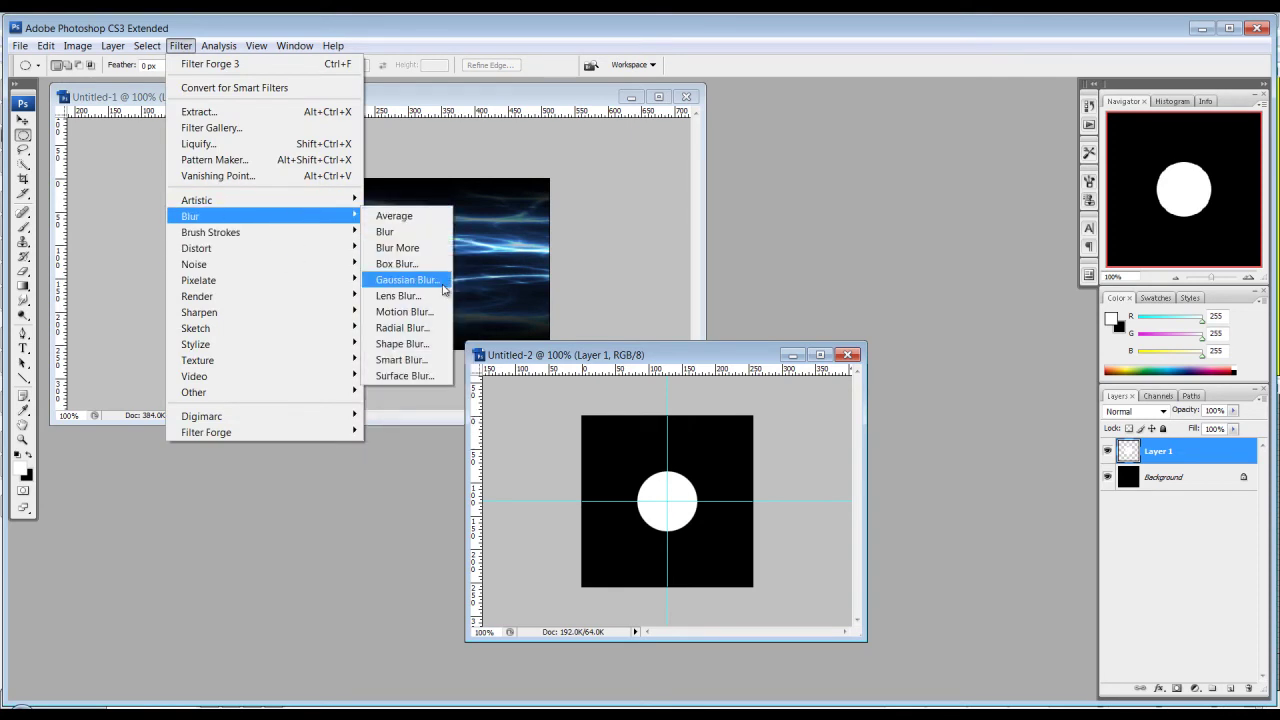
left_click(405, 280)
left_click_drag(571, 384, 600, 378)
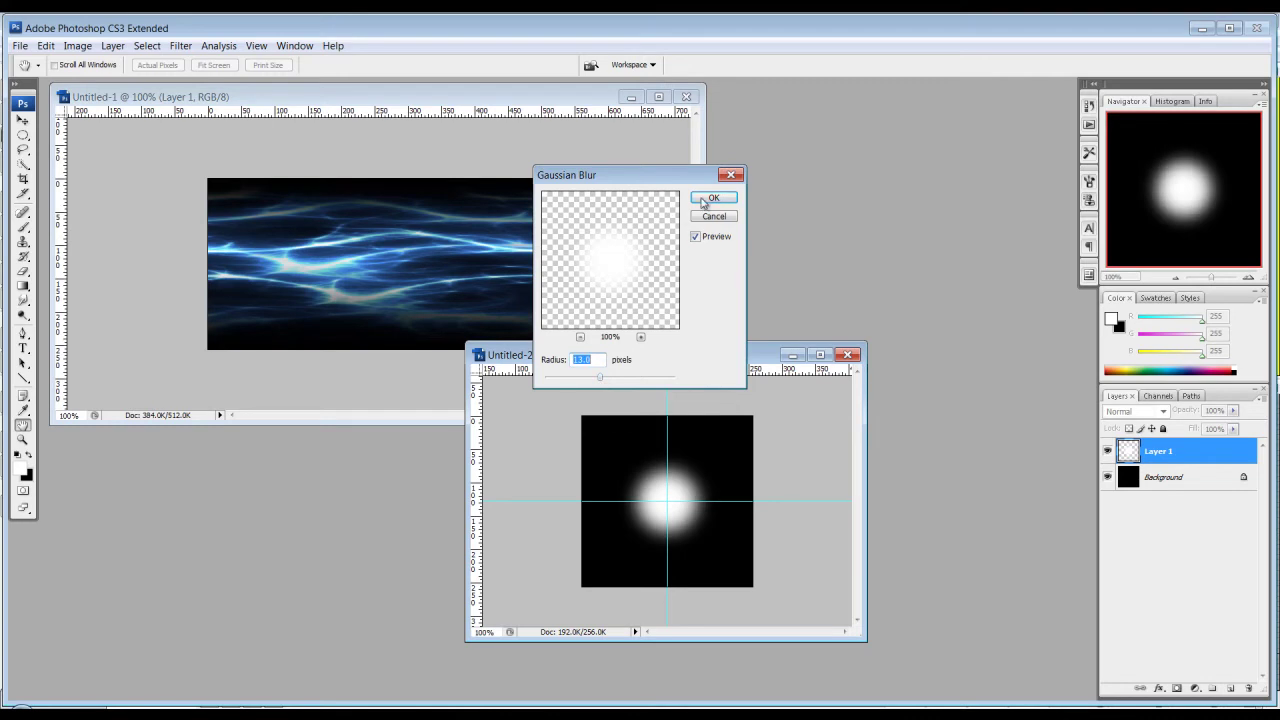
left_click(702, 202)
Step: Reposition and slightly enlarge the Untitled-2 document window
left_click_drag(730, 354, 669, 307)
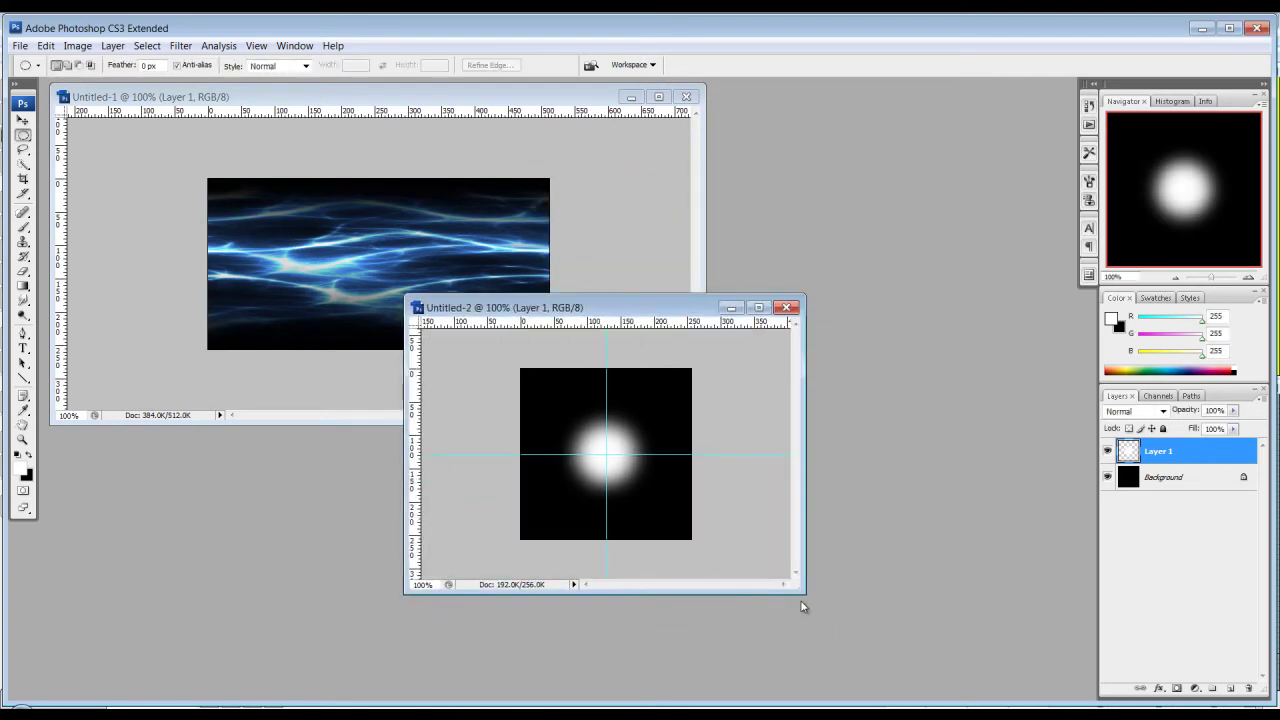
left_click_drag(805, 595, 836, 619)
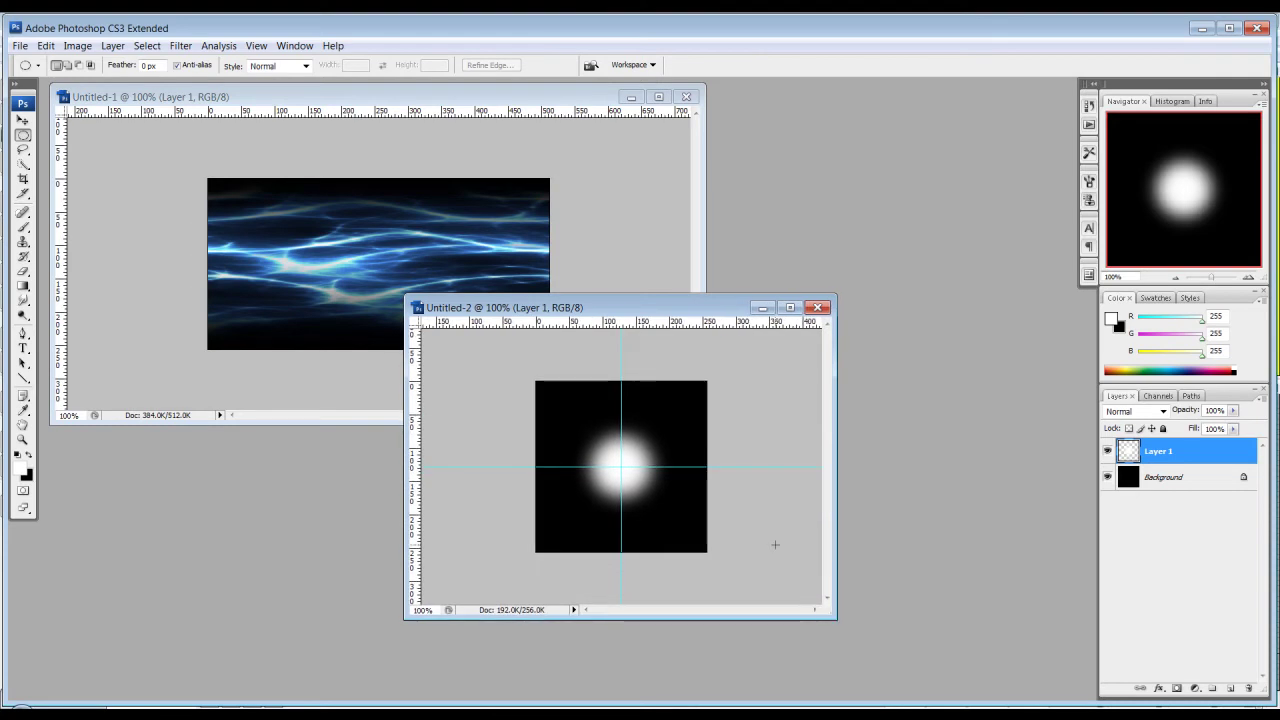
left_click_drag(695, 307, 691, 291)
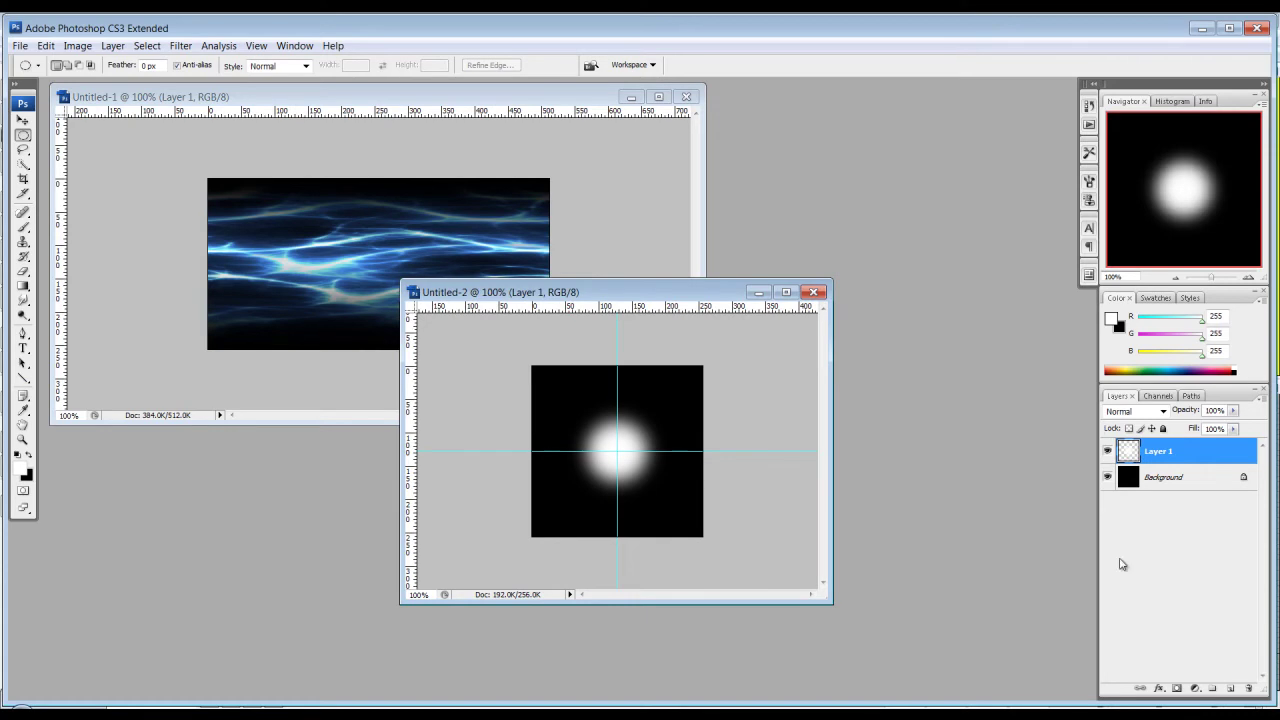
Step: Hide Layer 1, add a new layer, and try to draw a vertical line along the centre guide with the Pen tool
left_click(1107, 451)
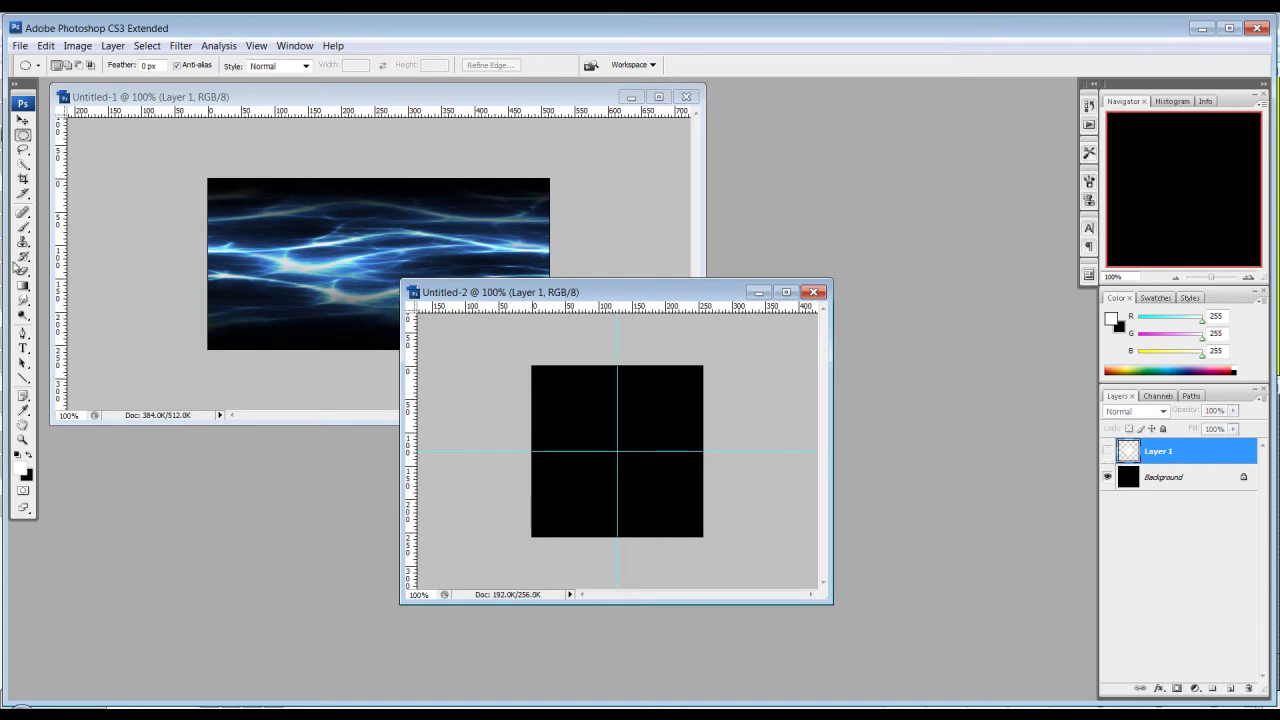
left_click(23, 334)
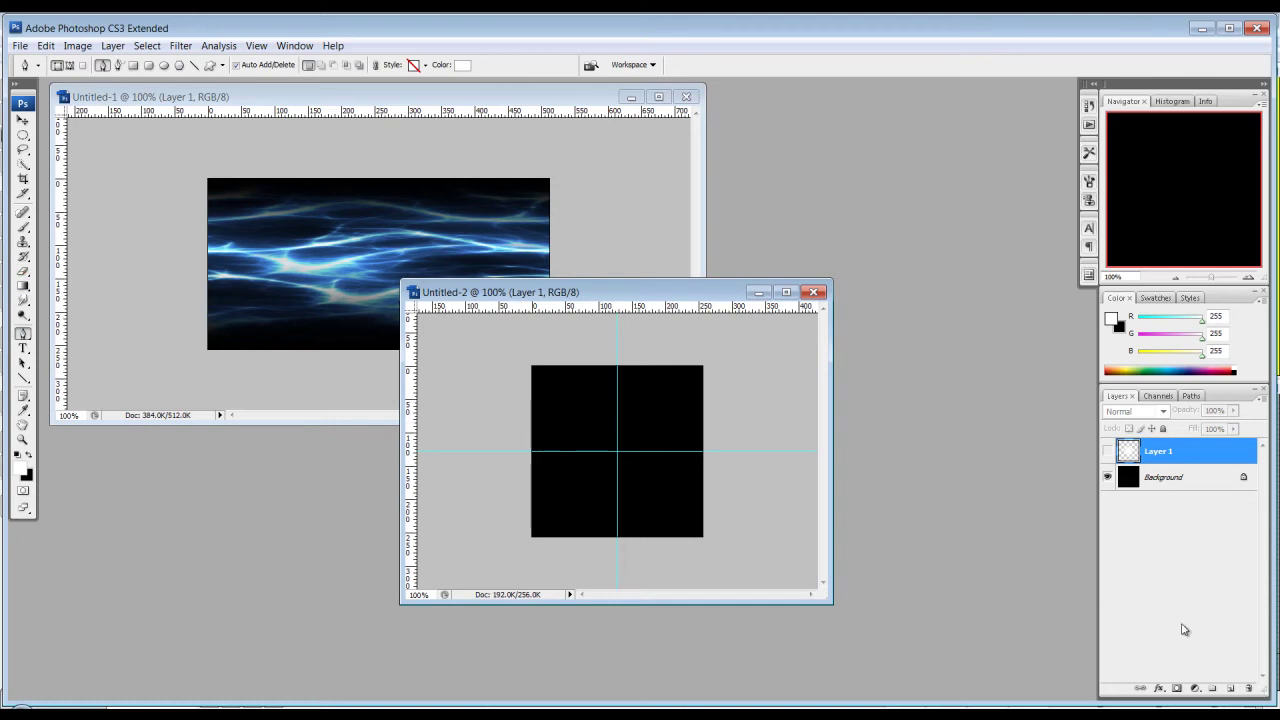
left_click(1230, 689)
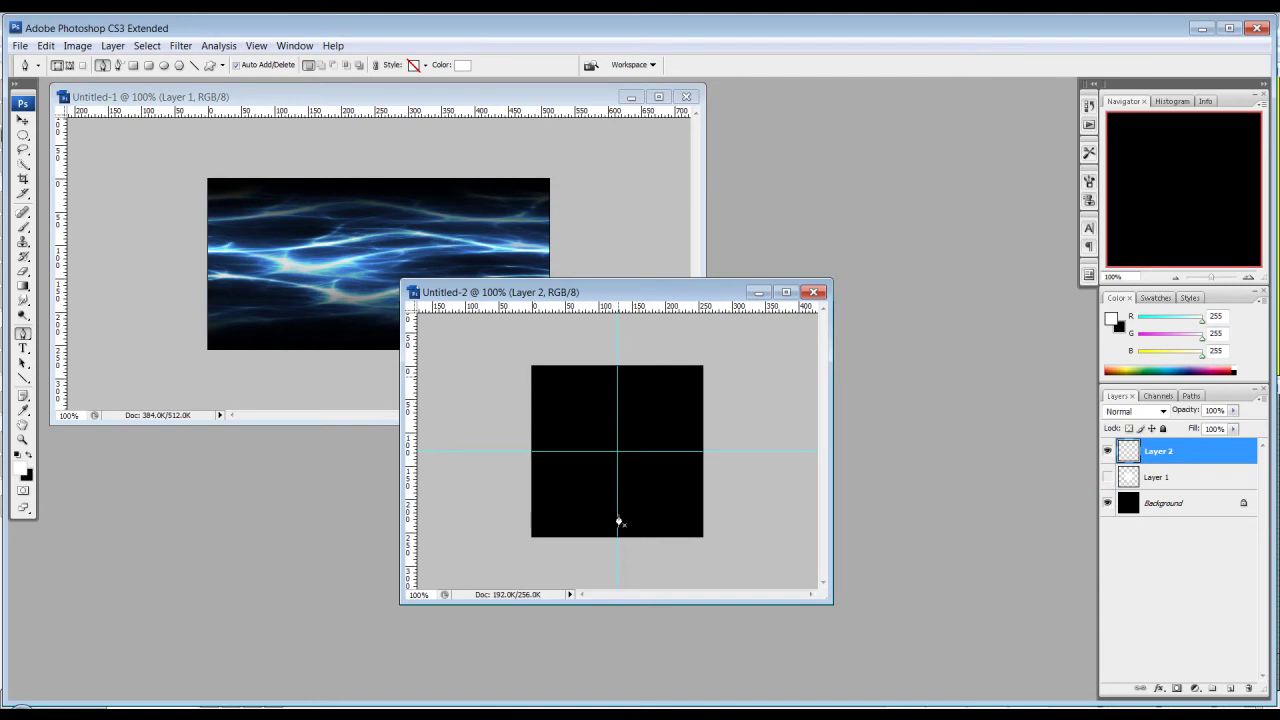
left_click(618, 387)
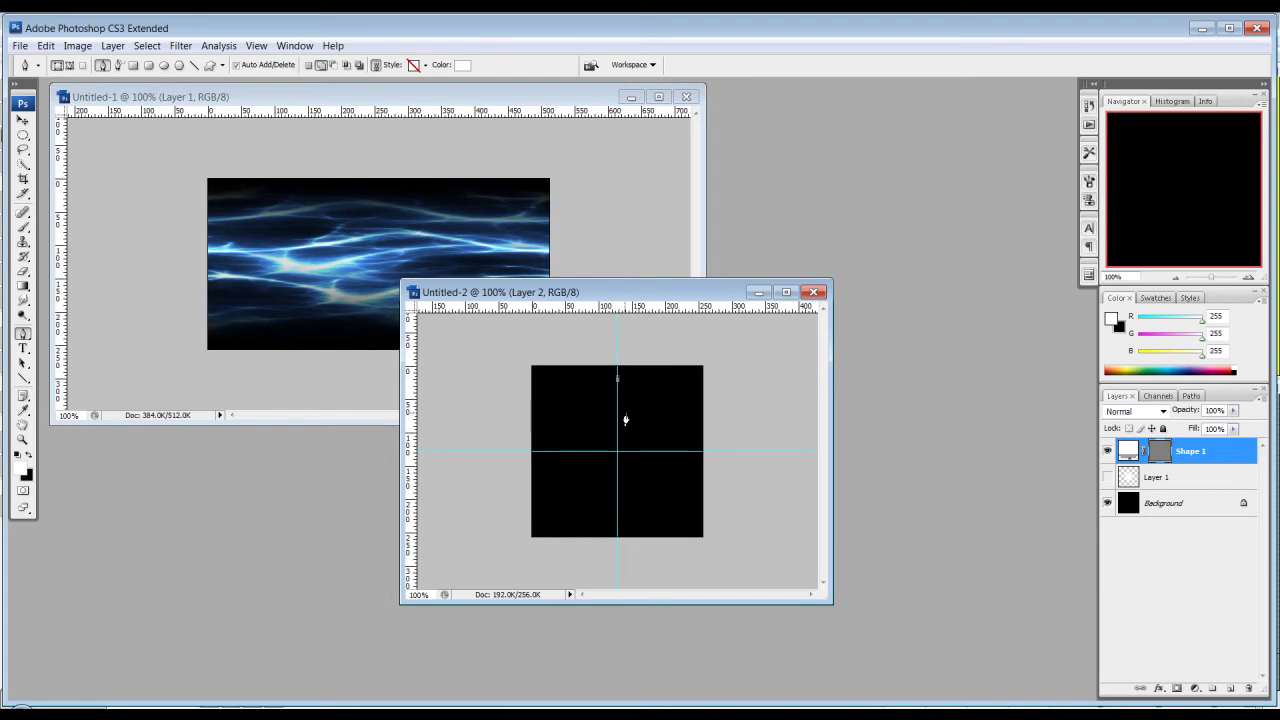
key("Escape")
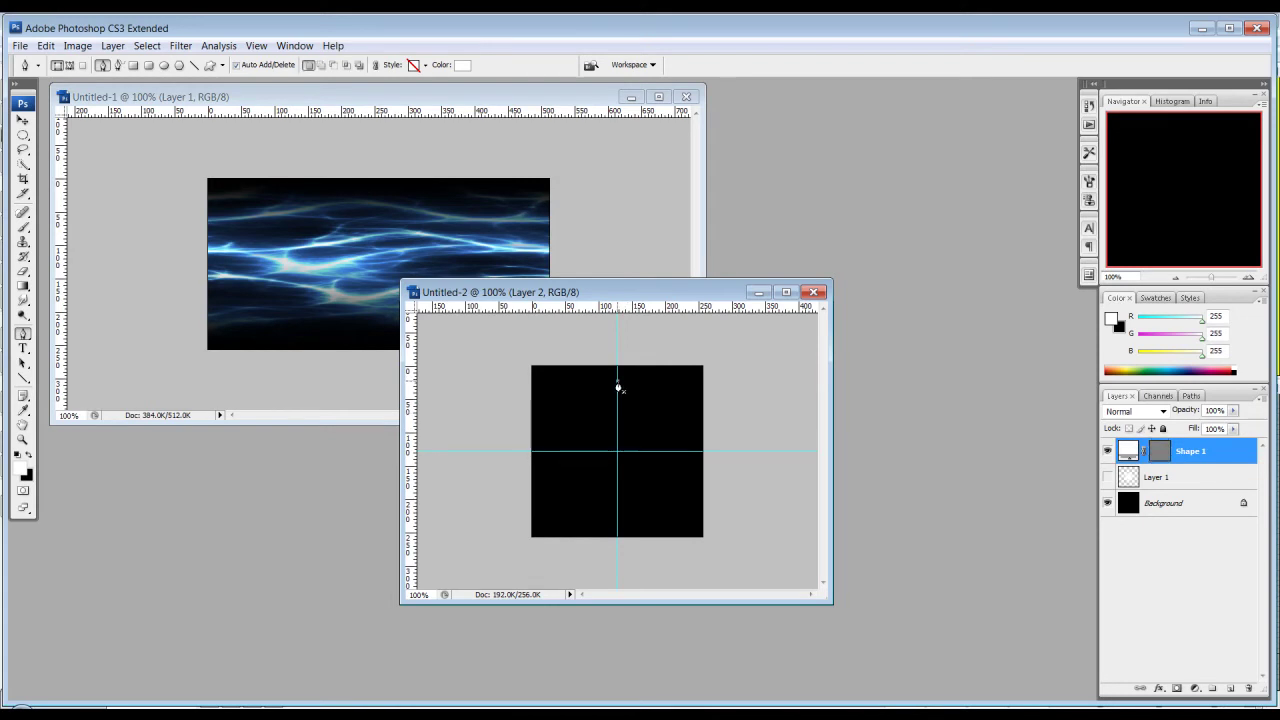
left_click(618, 383)
left_click(618, 524)
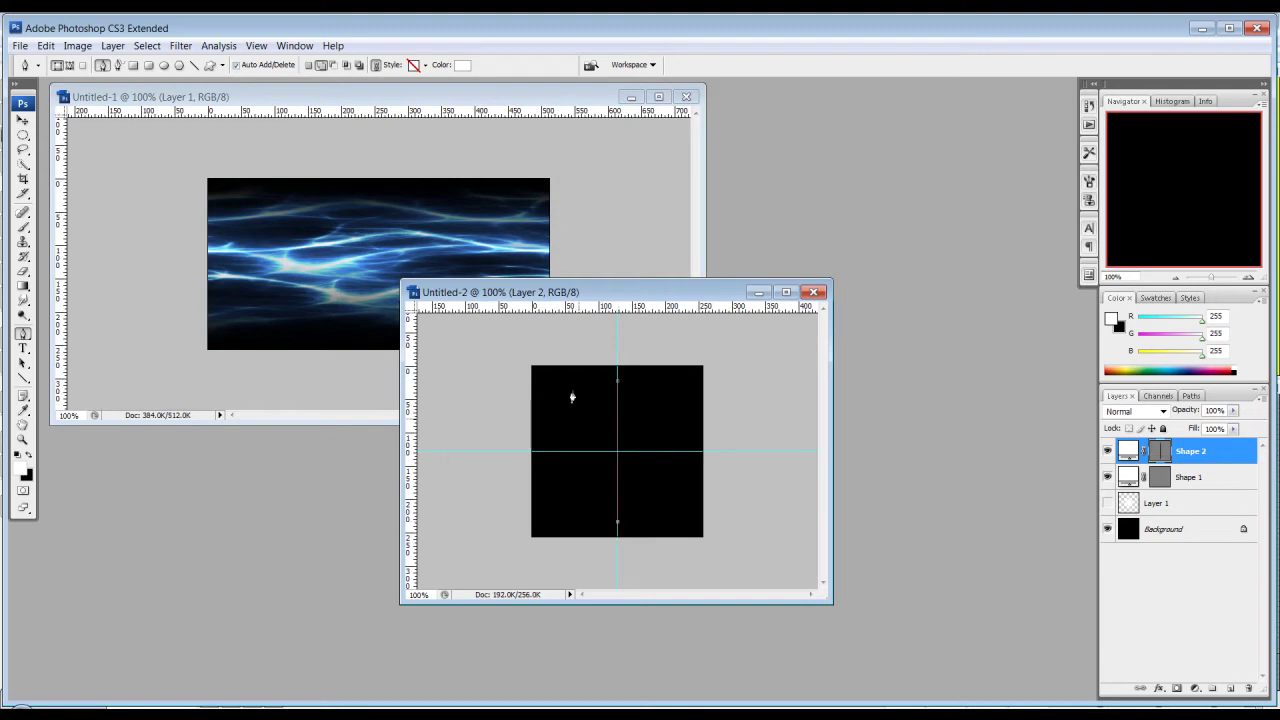
right_click(585, 422)
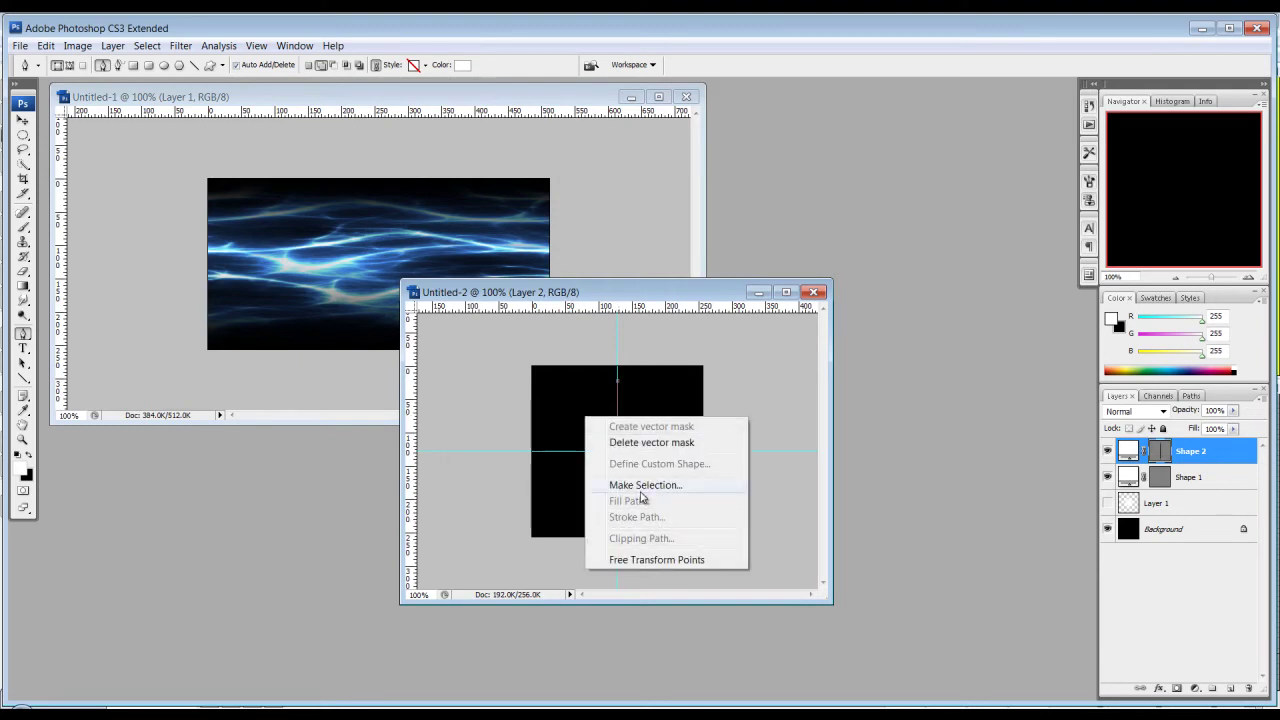
key("Escape")
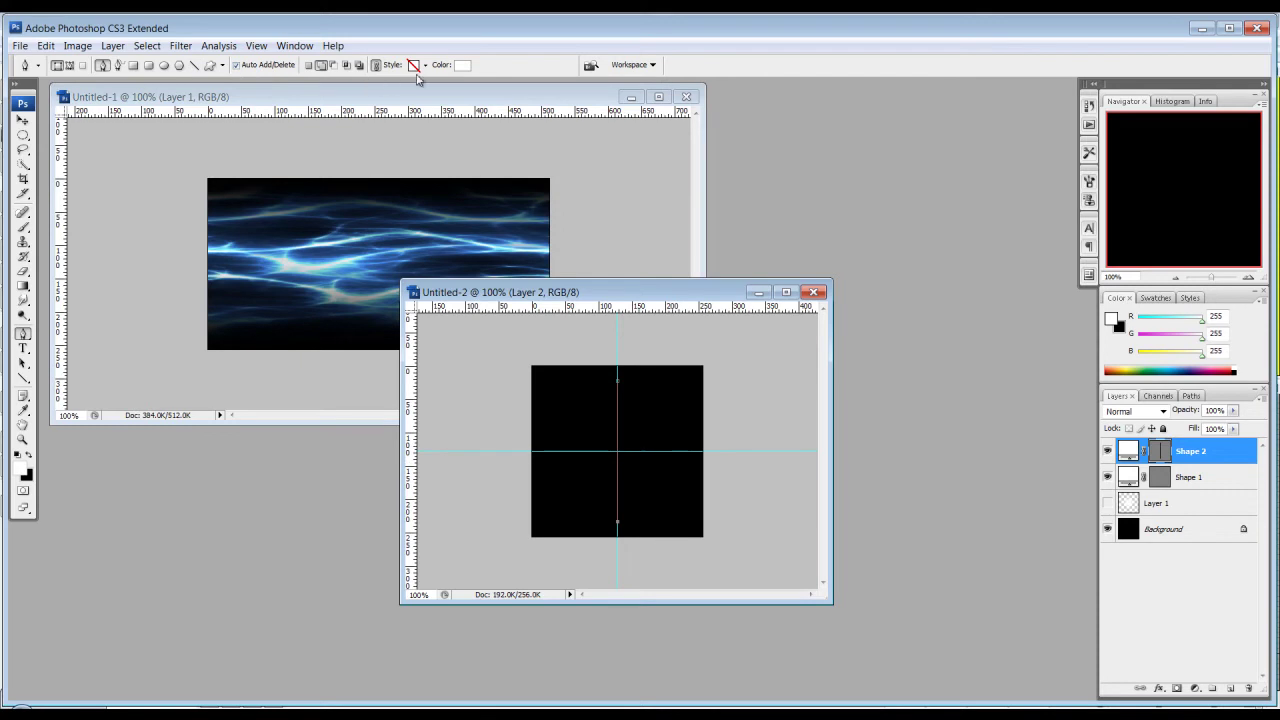
Step: Check the shape style options and delete the Shape 1 and Shape 2 layers
left_click(414, 66)
left_click(414, 65)
left_click(414, 65)
left_click(1234, 477)
left_click_drag(1216, 455, 1248, 688)
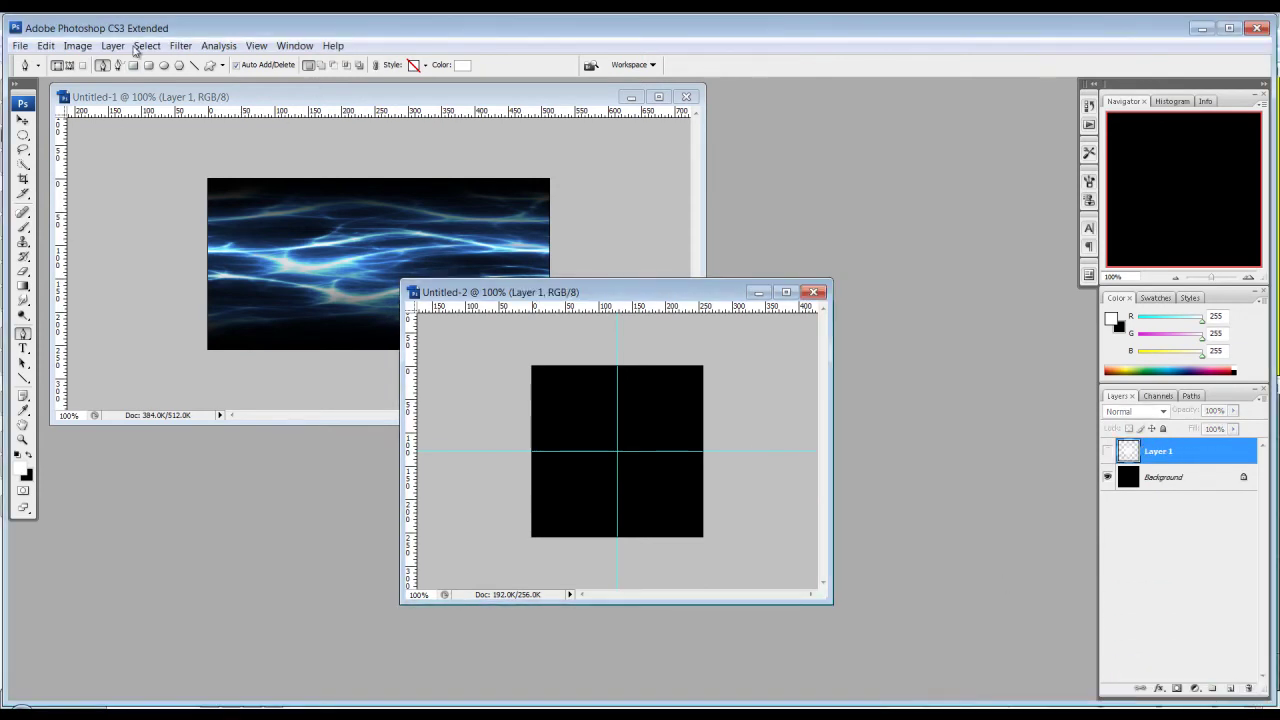
Step: Try the Pen tool again for a vertical line on the centre guide and check the path for a stroke option
left_click(416, 68)
left_click(418, 70)
left_click(195, 66)
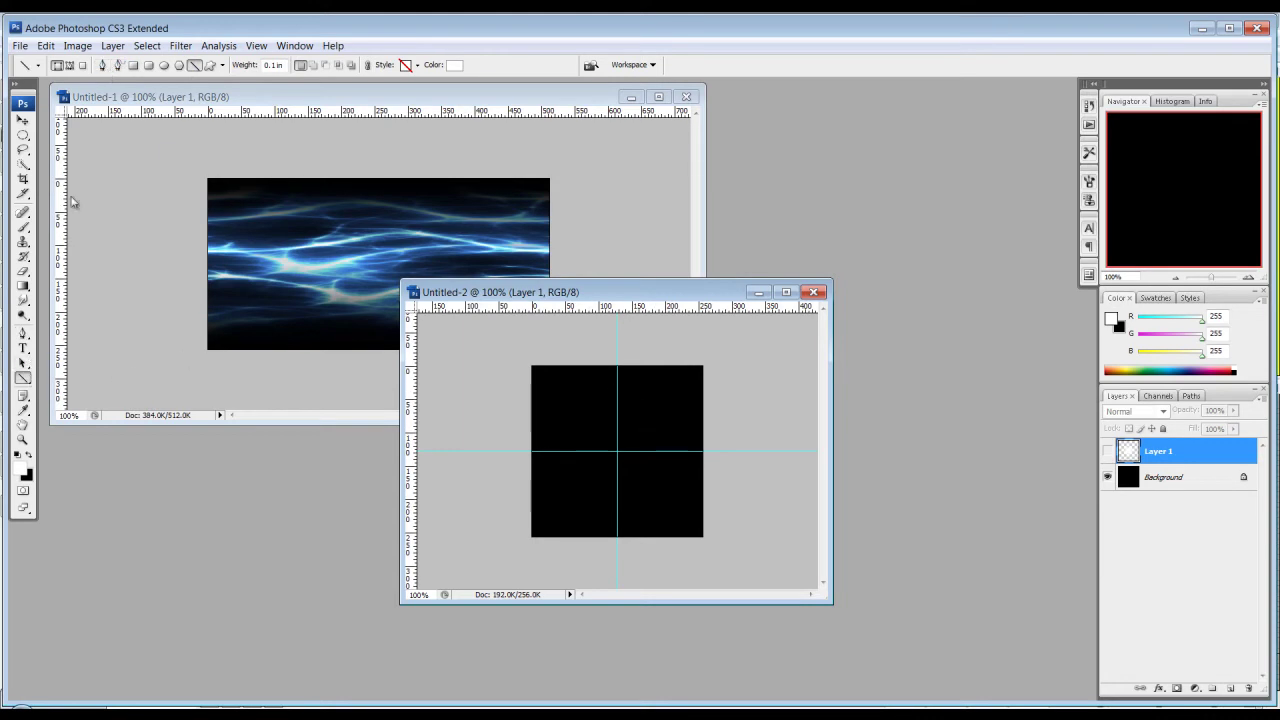
left_click(102, 66)
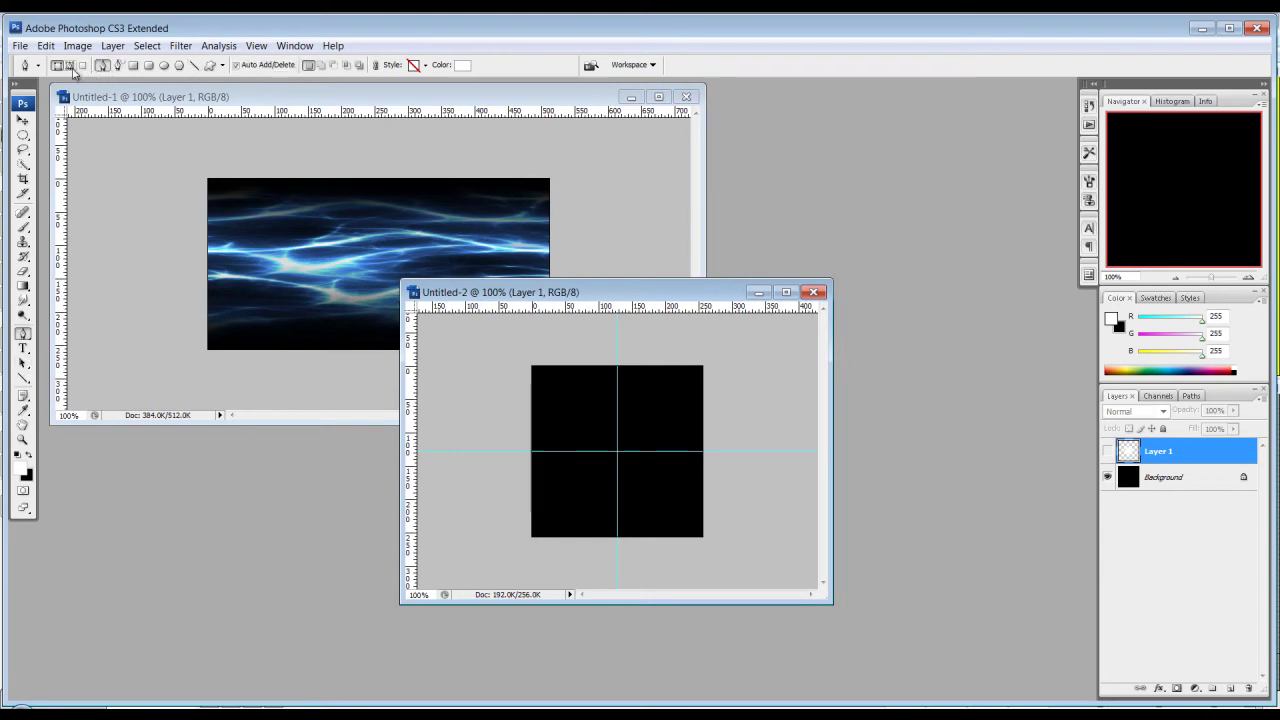
left_click(617, 392)
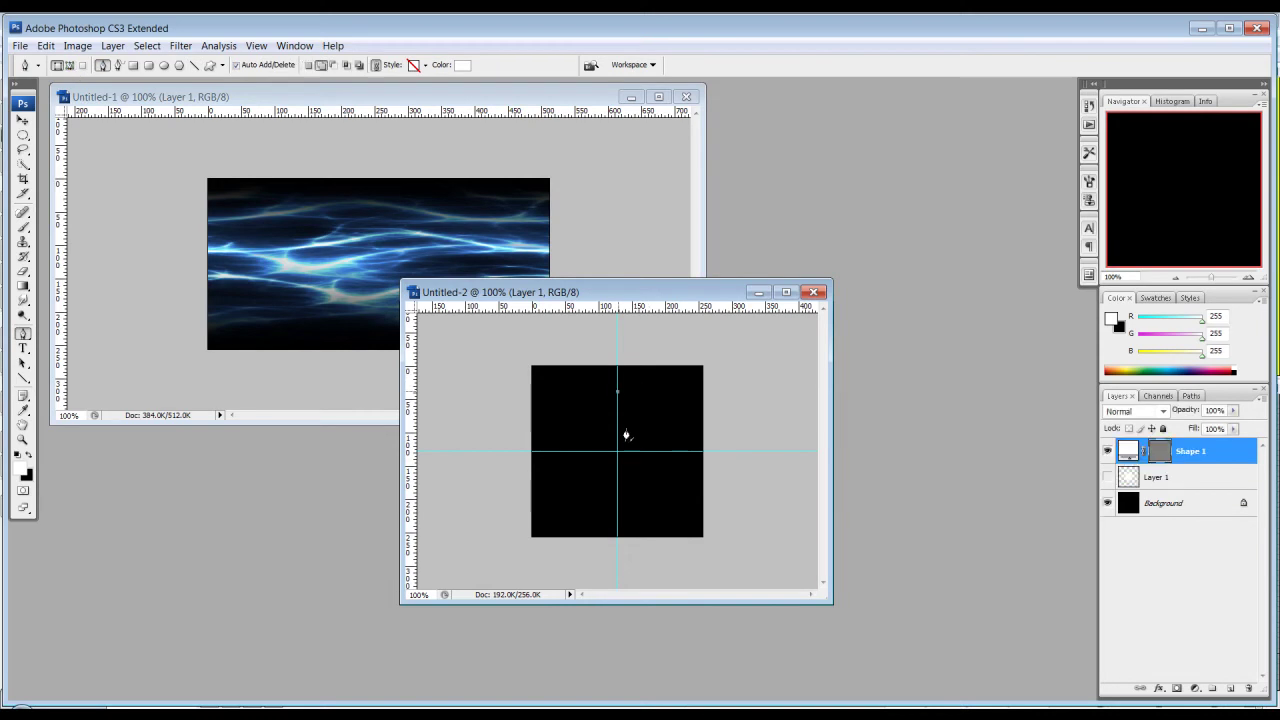
left_click(618, 509)
right_click(635, 425)
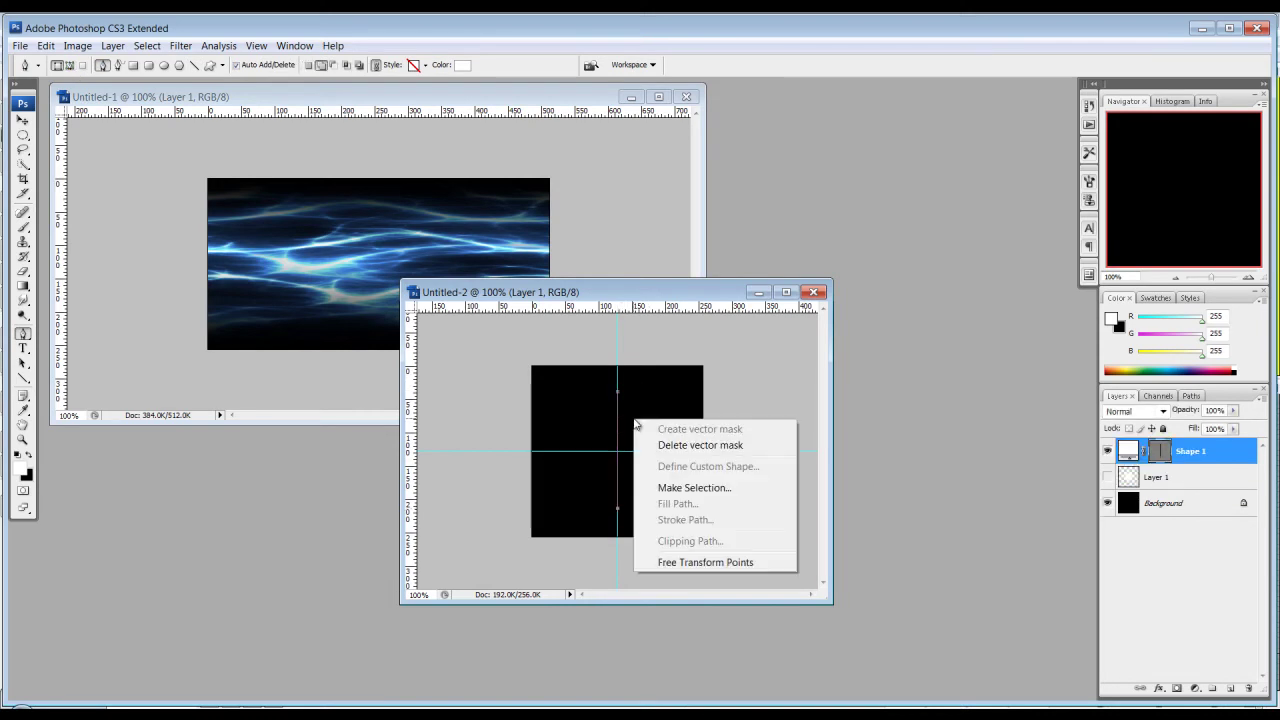
left_click(774, 395)
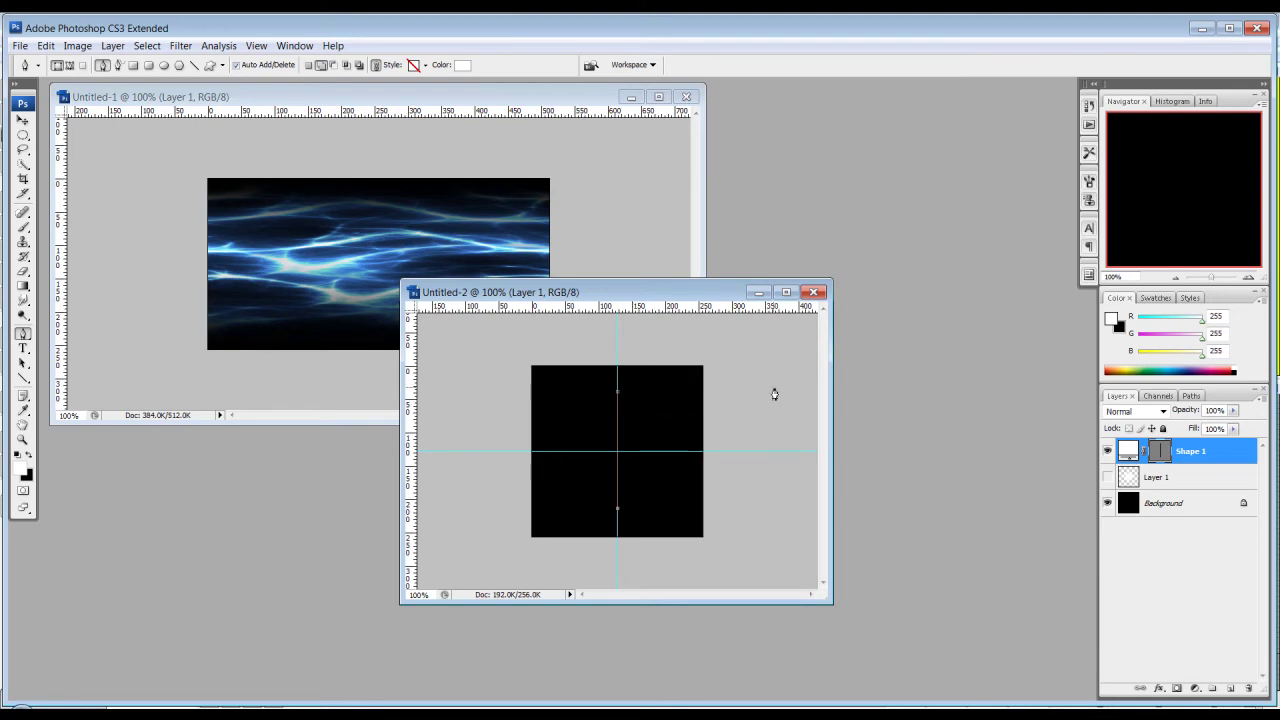
Step: Undo the pen line, delete the Shape 1 layer, and show Layer 1 again
key("ctrl+z")
key("ctrl+z")
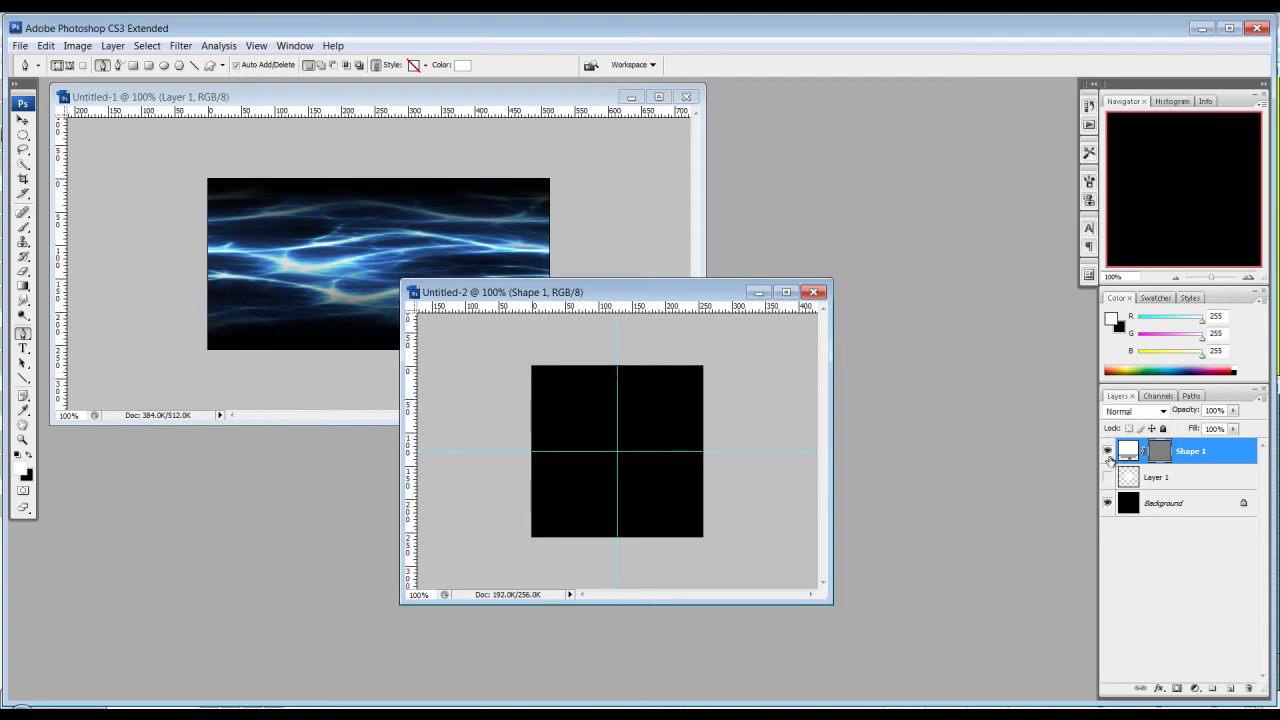
left_click_drag(1207, 453, 1247, 688)
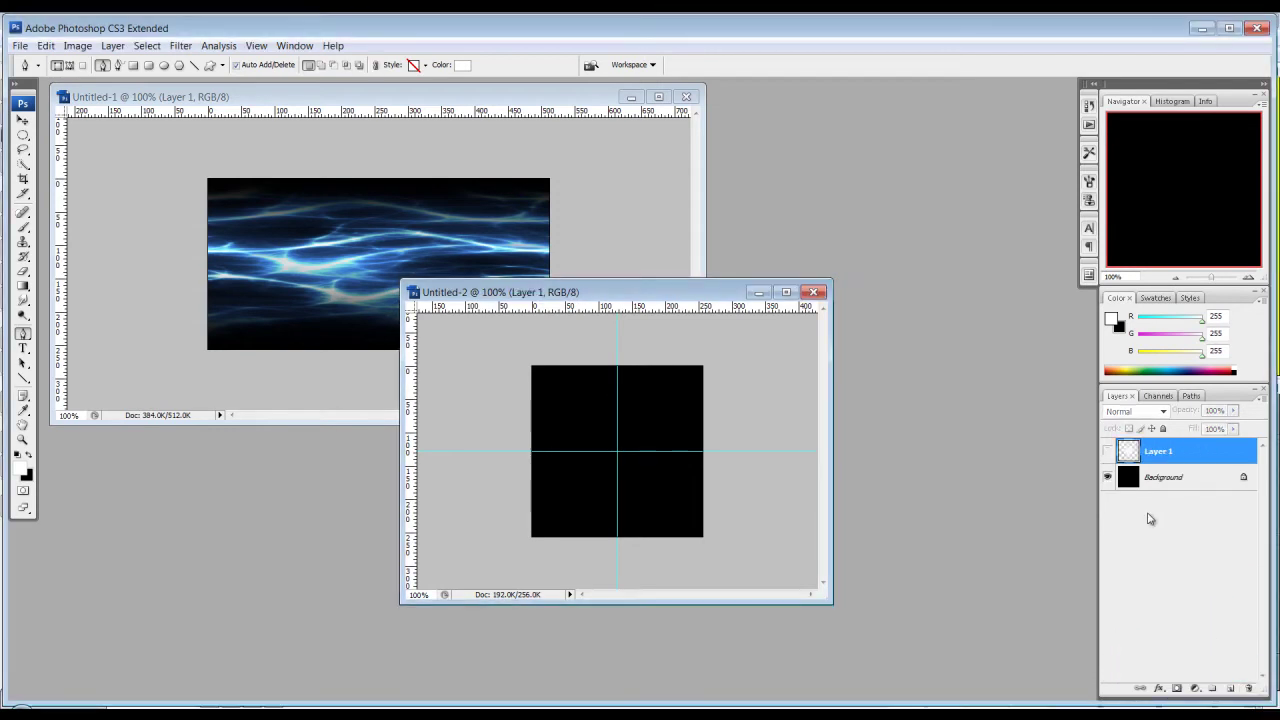
left_click(1106, 453)
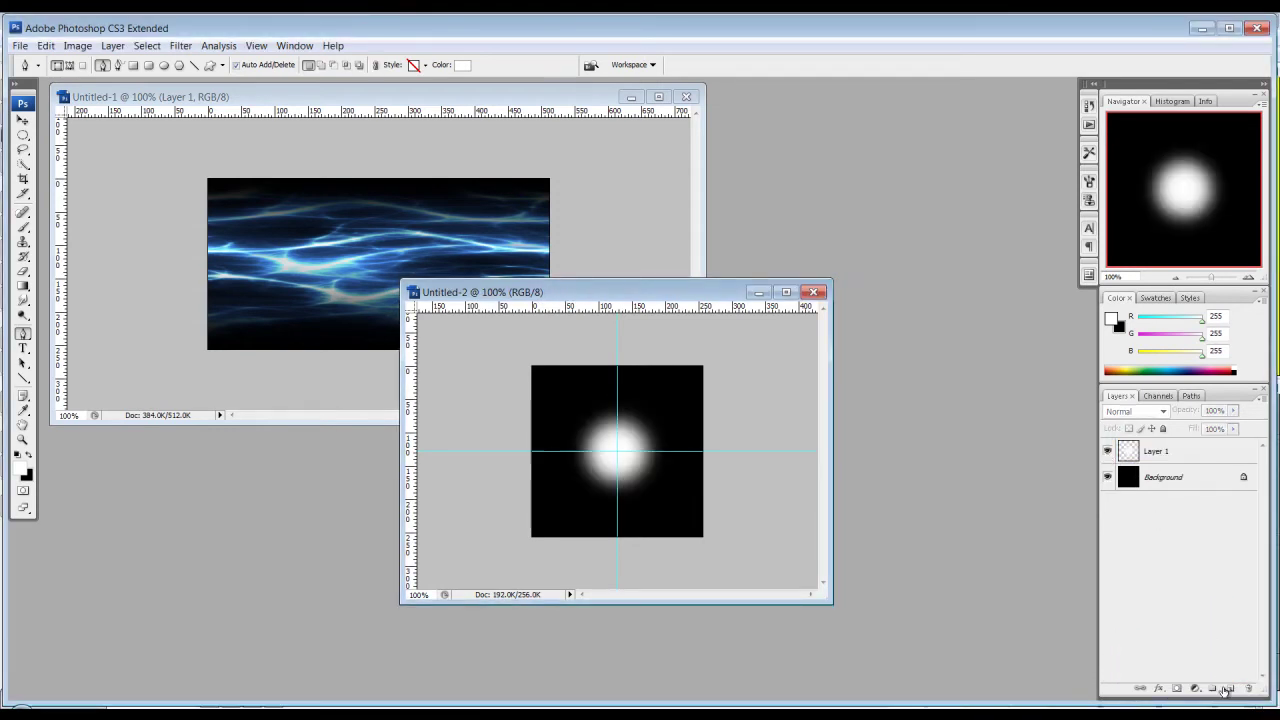
Step: Add a new layer above Layer 1 and launch the Filter Forge 3 plugin on it
left_click(1230, 688)
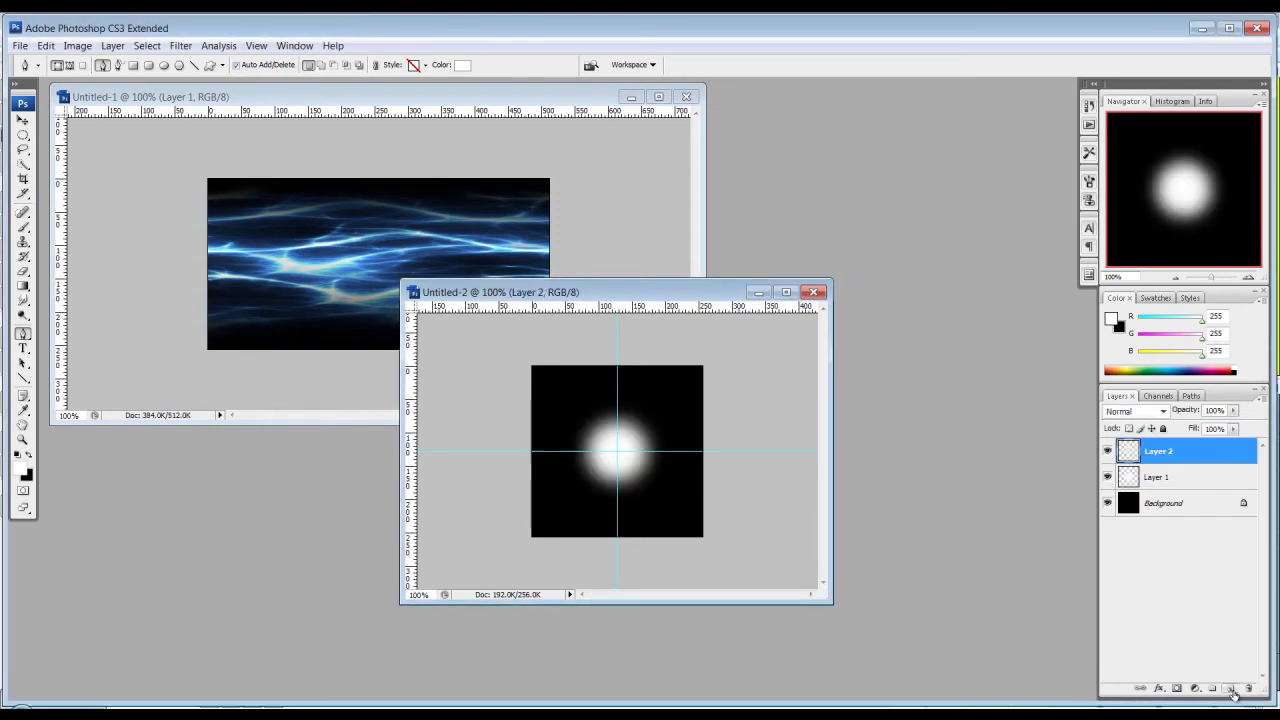
left_click(180, 45)
mouse_move(306, 432)
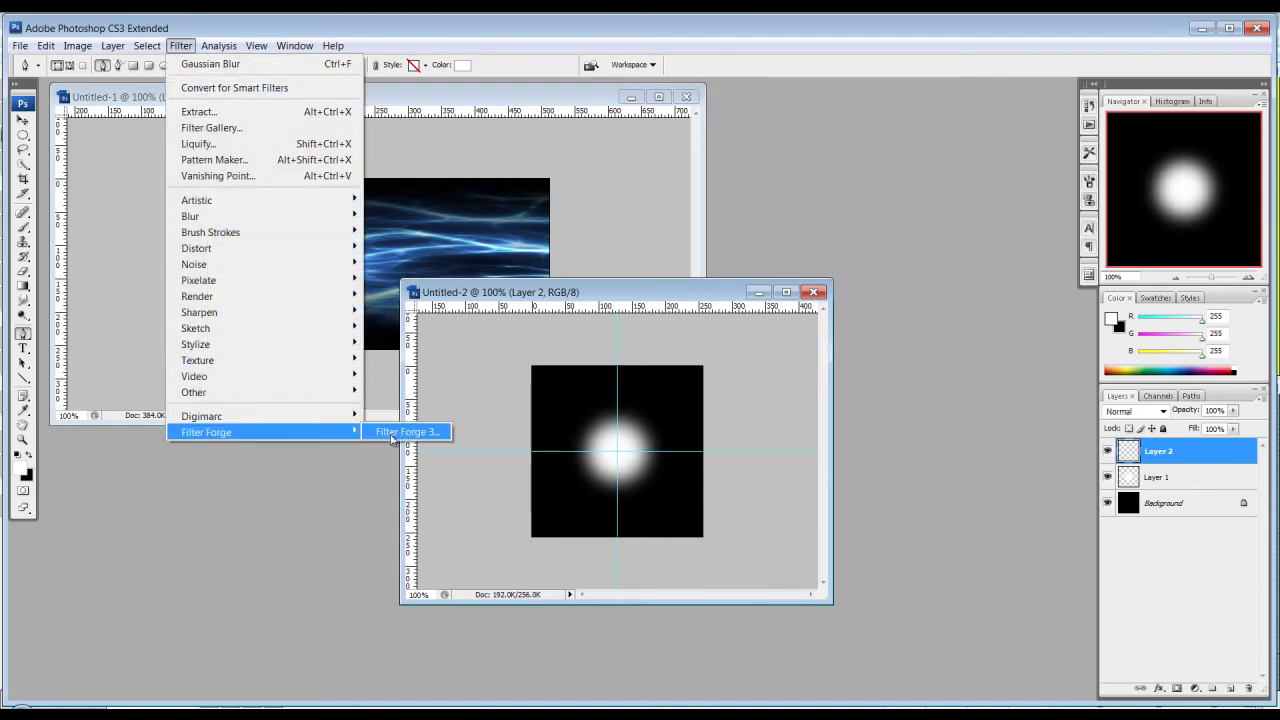
left_click(405, 432)
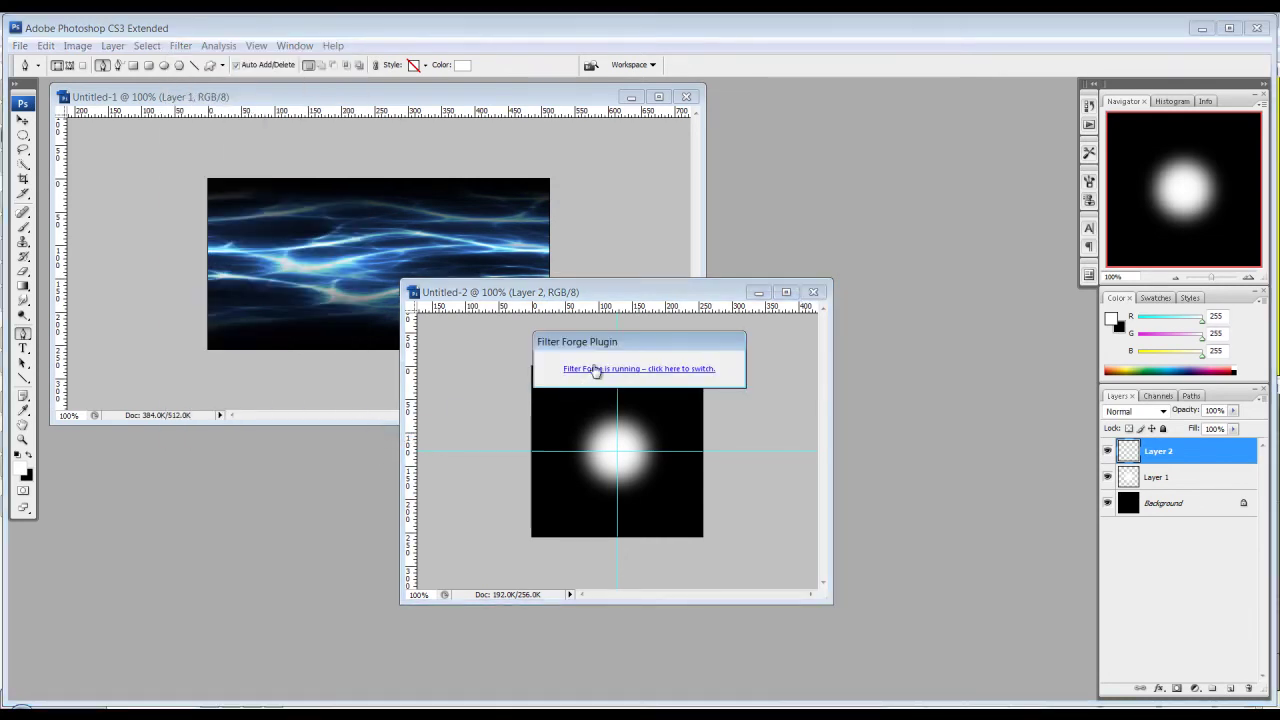
Step: Switch to the Filter Forge window, reposition it, and open the online Filter Library to download more filters
left_click(598, 368)
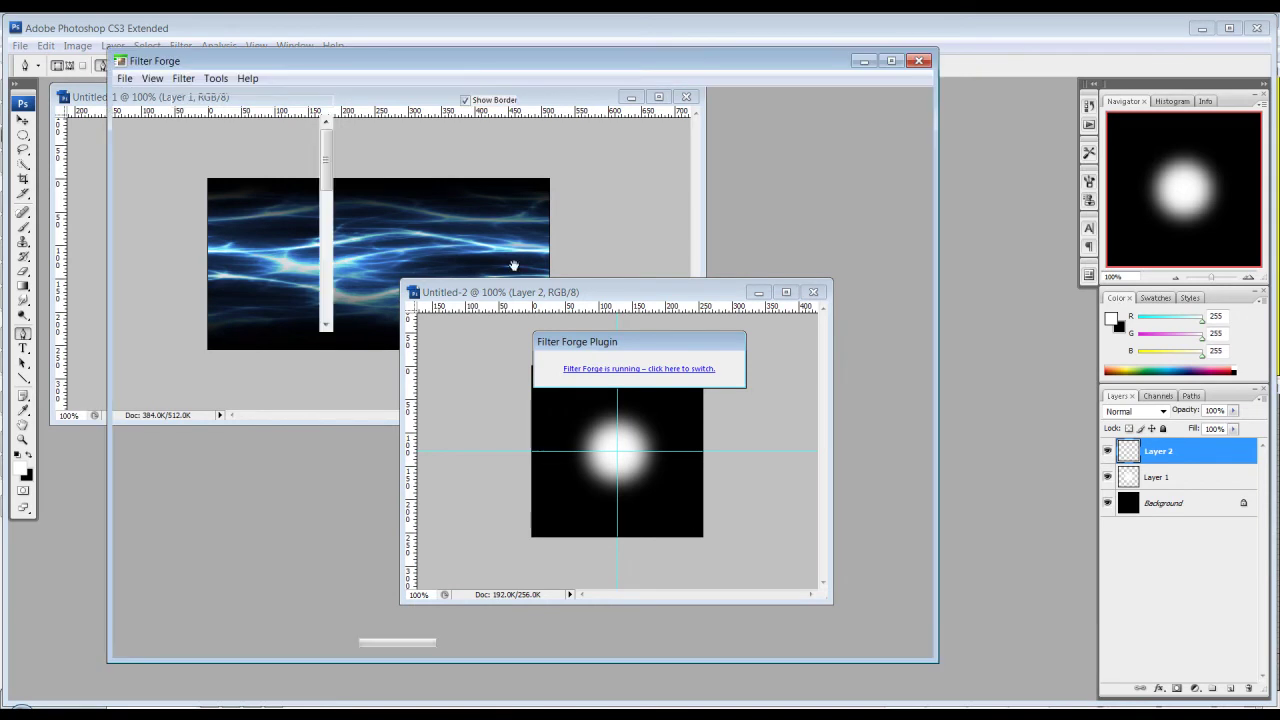
left_click_drag(487, 70, 513, 71)
left_click_drag(348, 170, 370, 150)
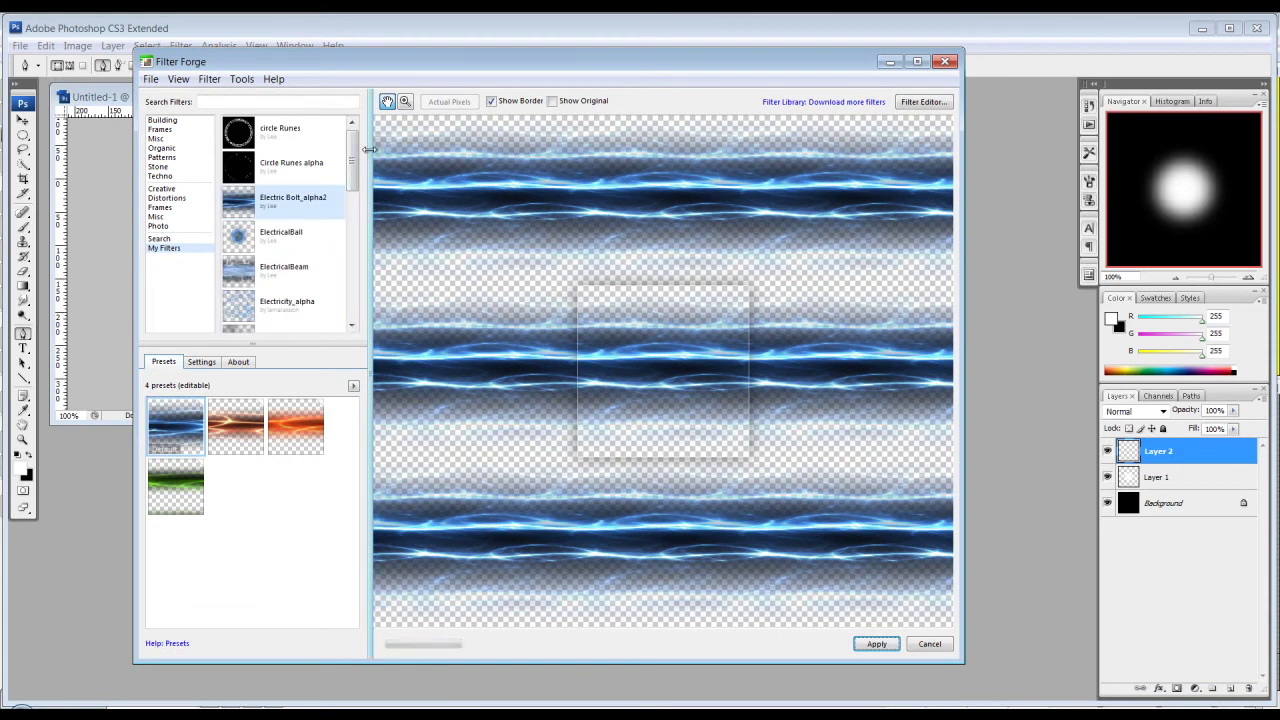
left_click_drag(427, 65, 437, 76)
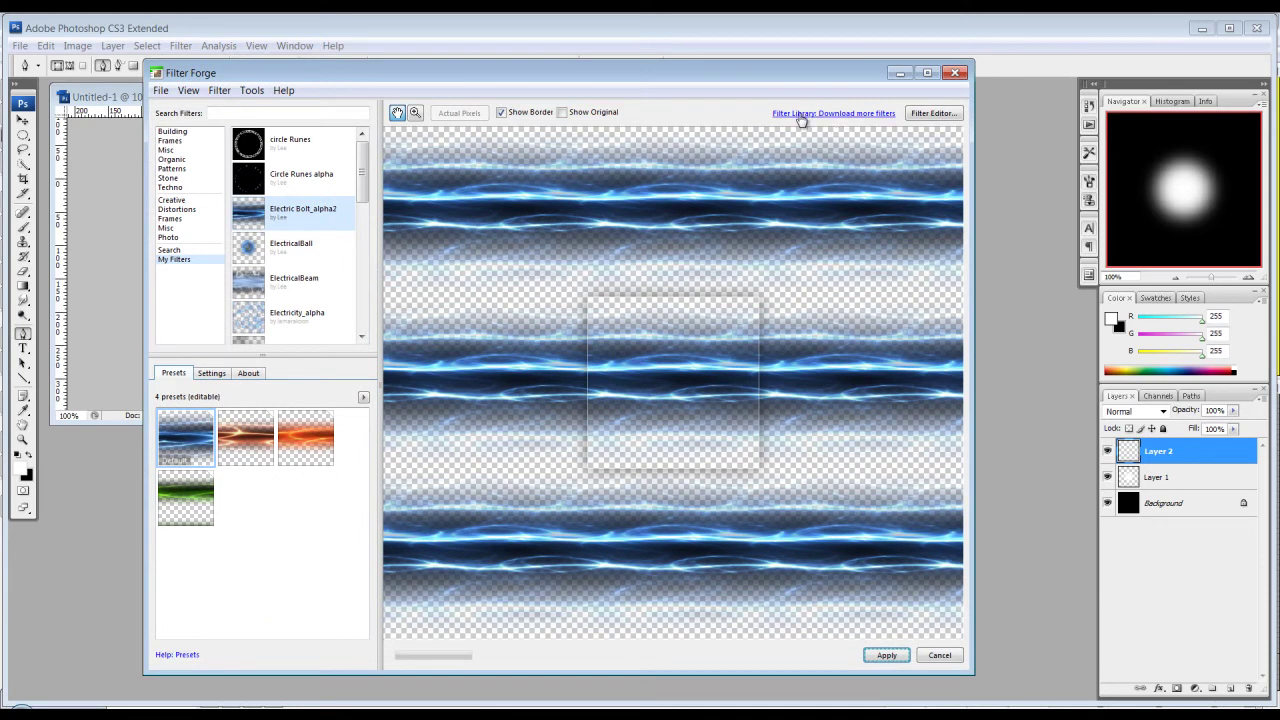
left_click(801, 114)
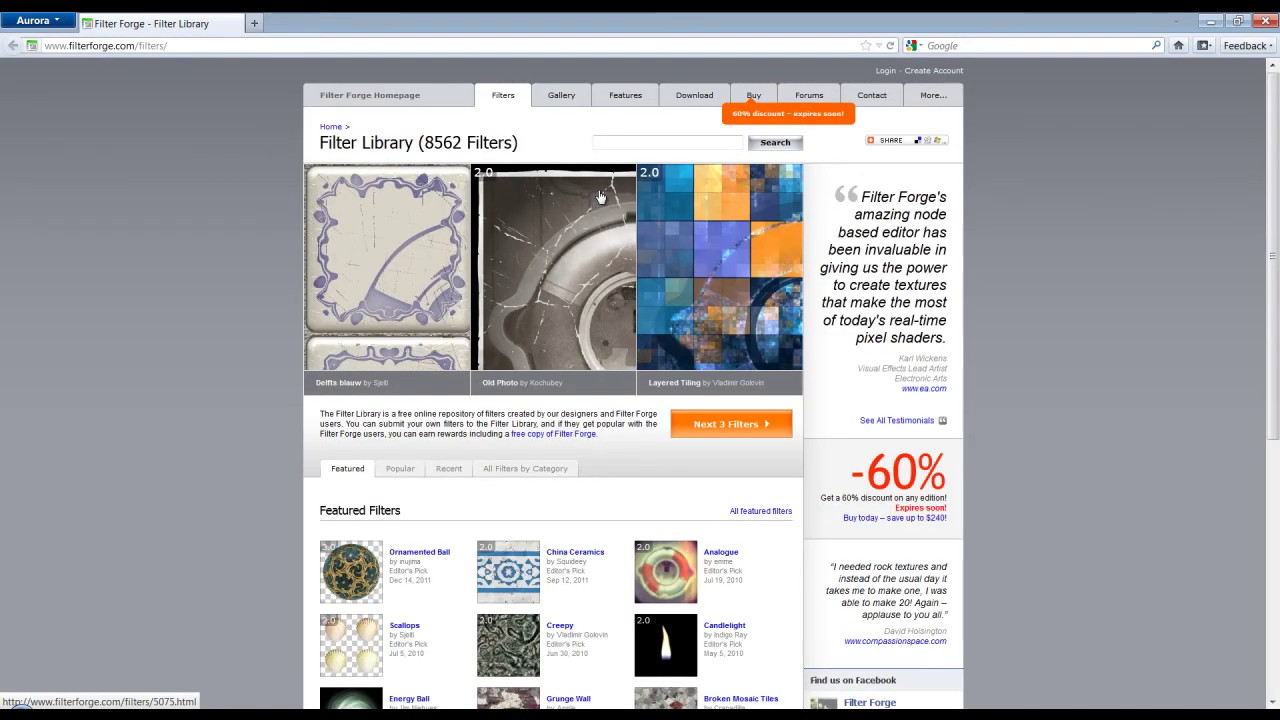
Step: Search the Filter Library for "flares" and open the page of the FlareGen filter
left_click(637, 141)
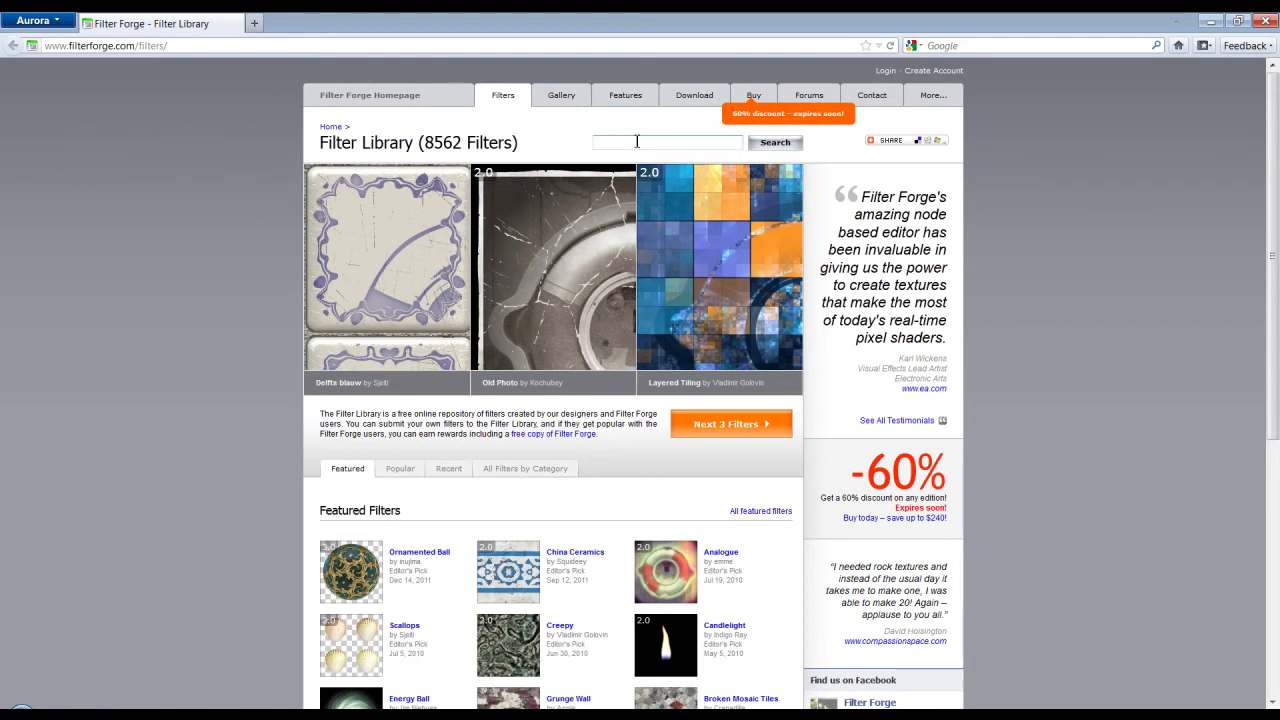
type("flares")
key("Return")
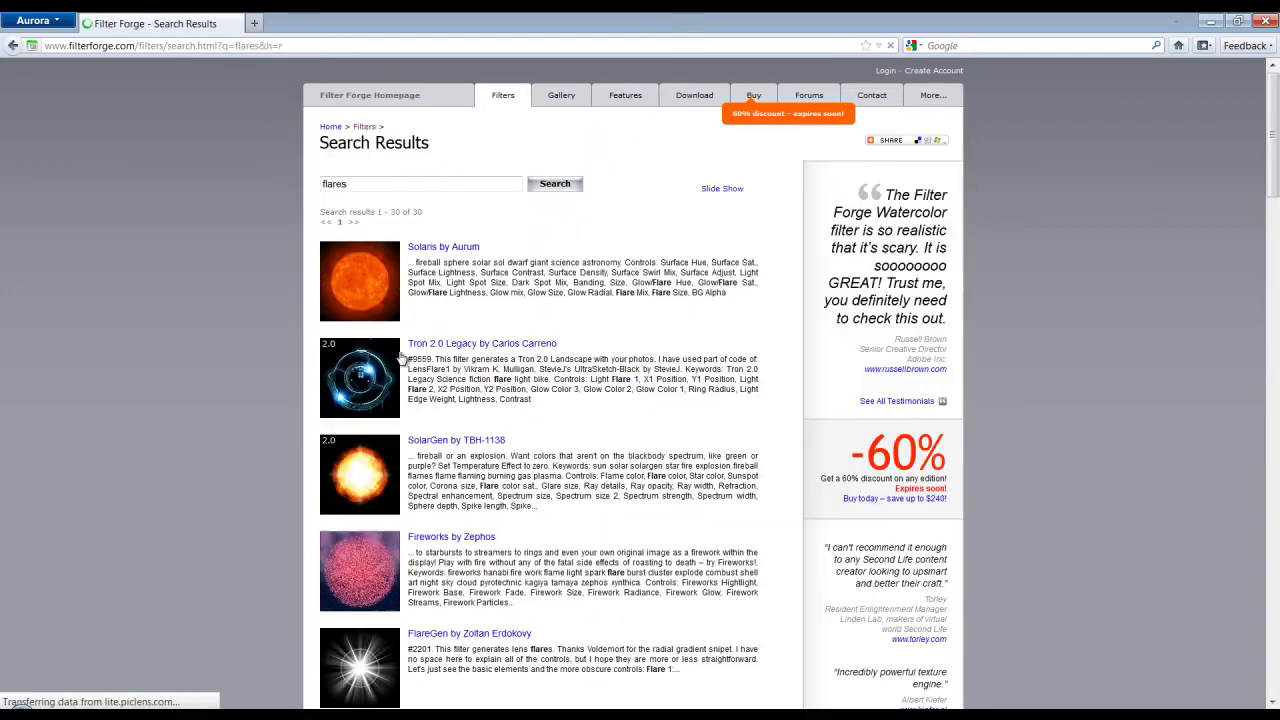
scroll(257, 407, "down", 3)
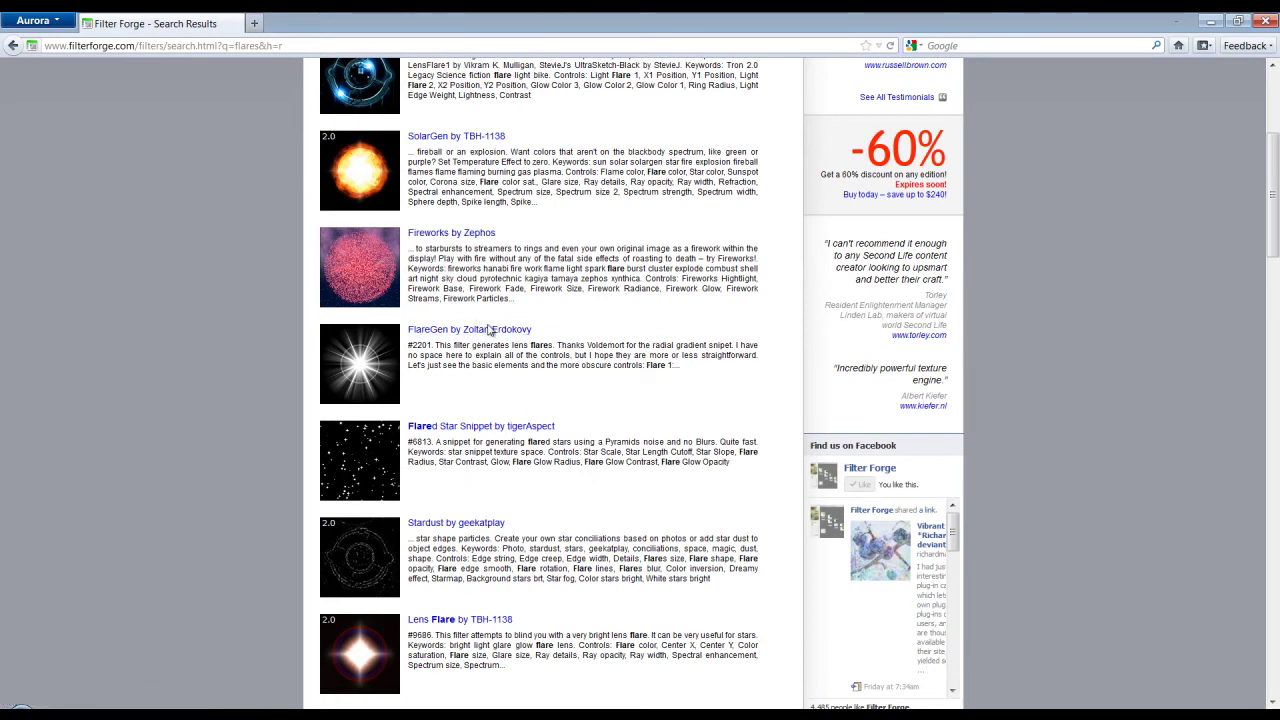
left_click(488, 336)
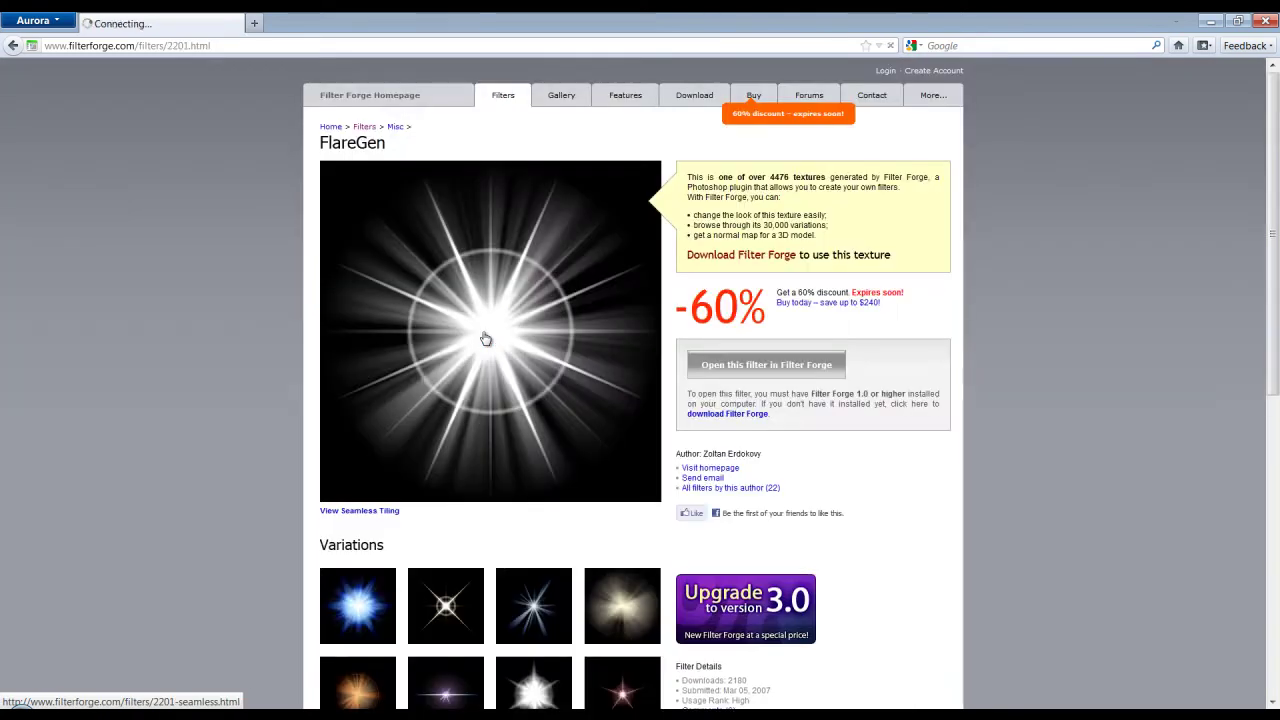
Step: Look over the FlareGen page and launch the filter in Filter Forge from it
scroll(207, 482, "down", 2)
scroll(206, 482, "up", 2)
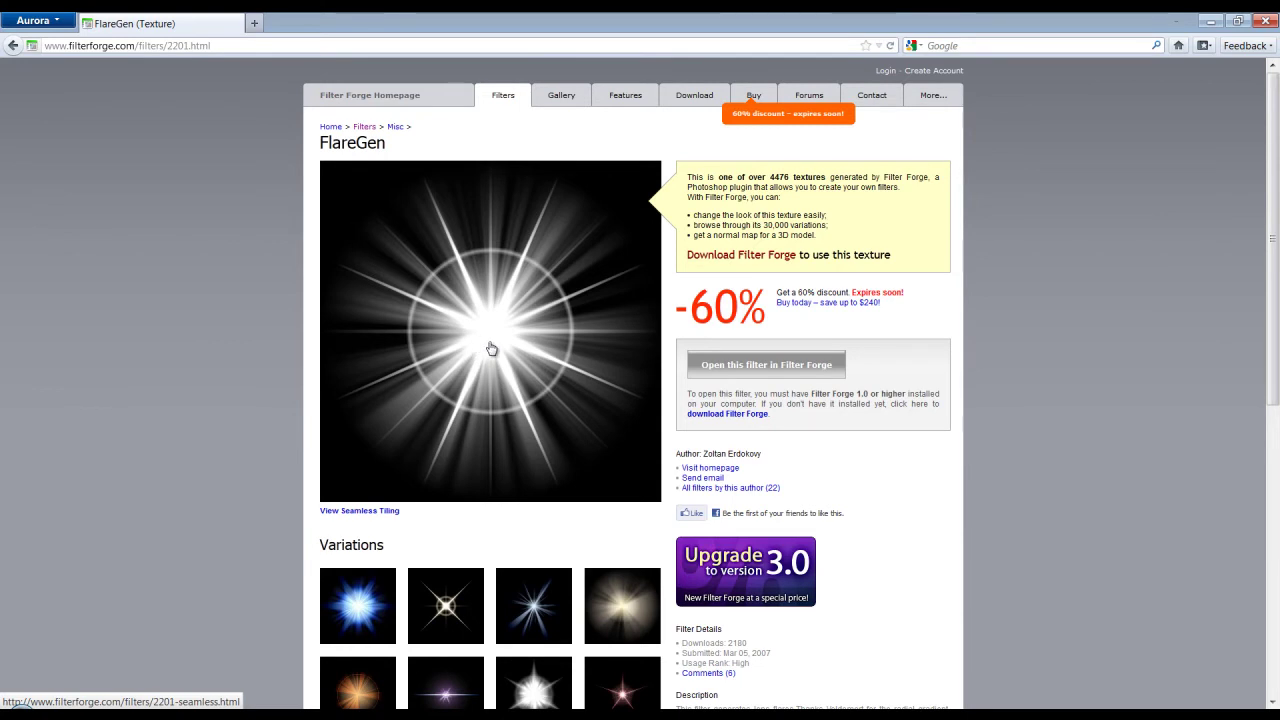
left_click(700, 366)
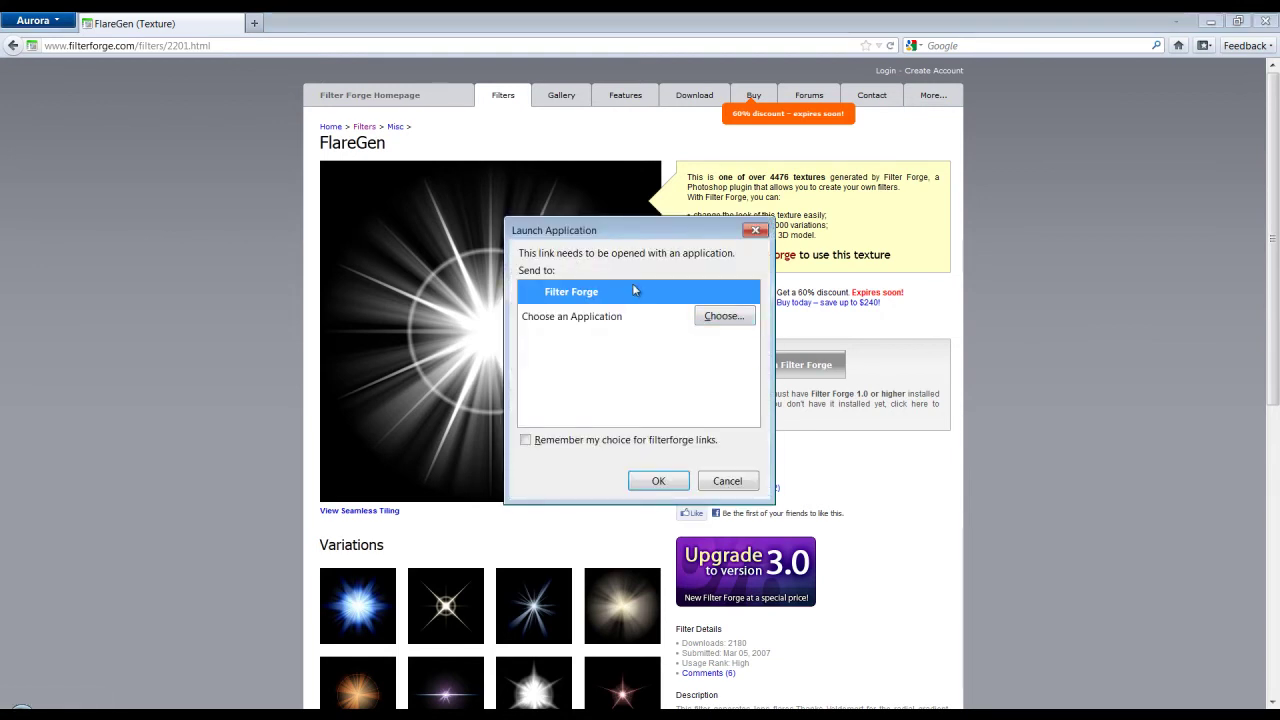
left_click(592, 439)
left_click(658, 481)
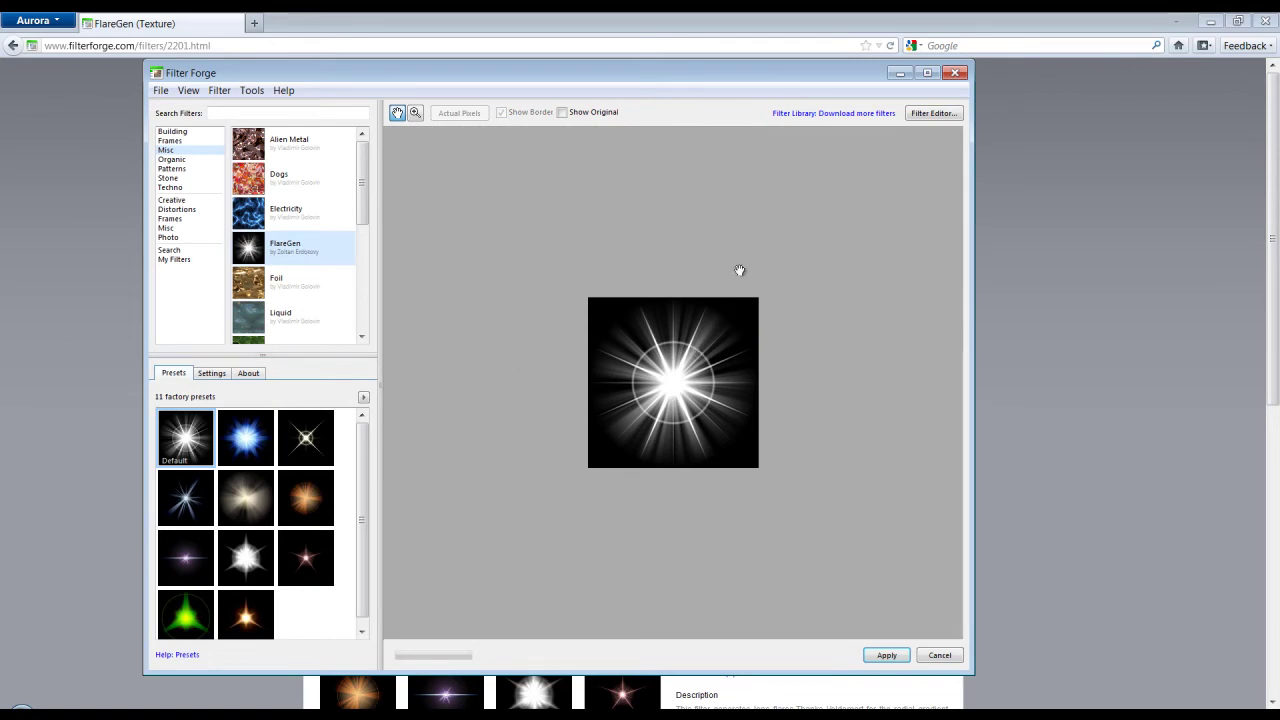
Step: Open a copy of FlareGen in the Filter Editor, examine its component graph, and leave the editor without saving
left_click(954, 116)
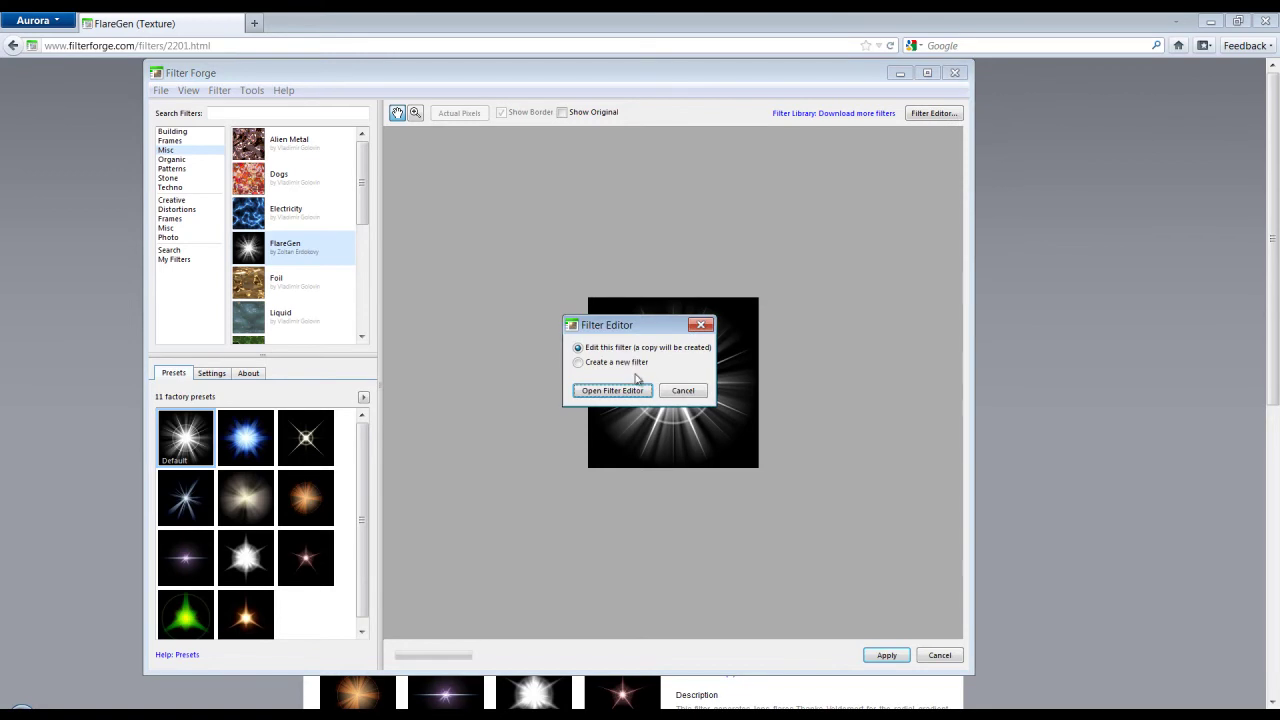
left_click(598, 389)
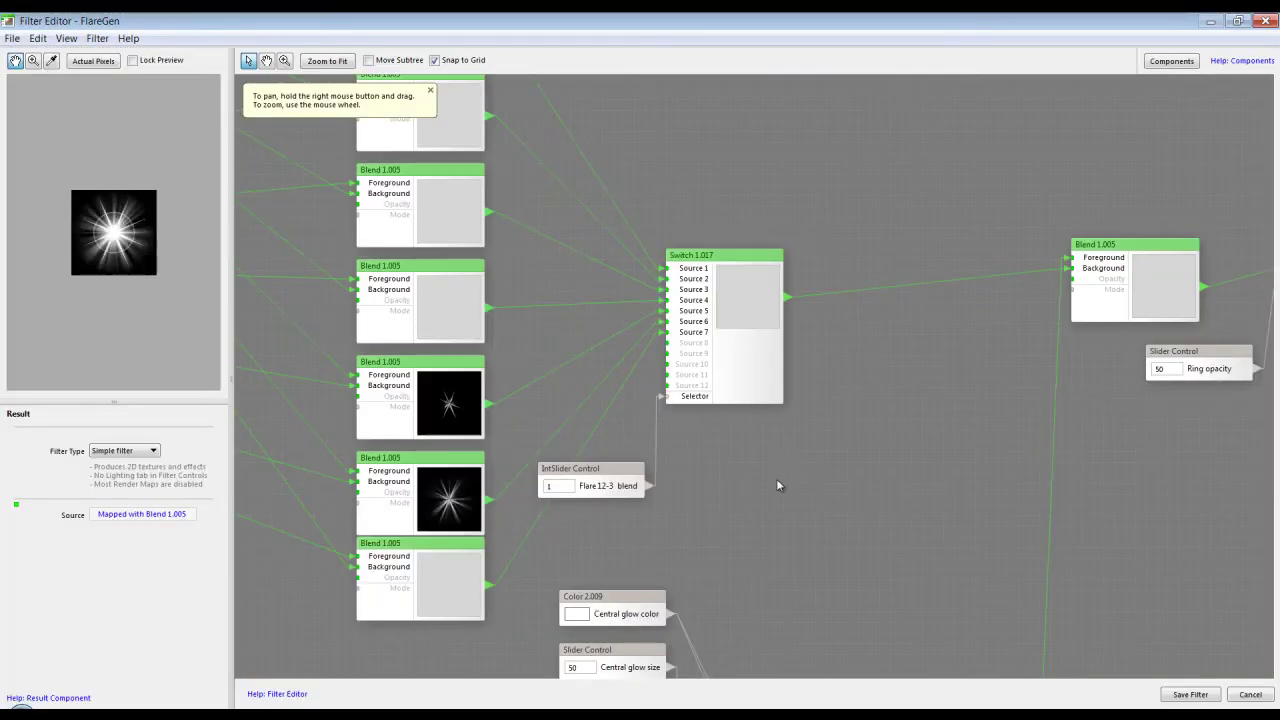
scroll(756, 499, "down", 6)
scroll(643, 523, "up", 8)
left_click_drag(749, 447, 516, 542)
left_click_drag(752, 383, 628, 520)
left_click_drag(749, 486, 928, 355)
scroll(929, 355, "up", 3)
scroll(845, 352, "down", 3)
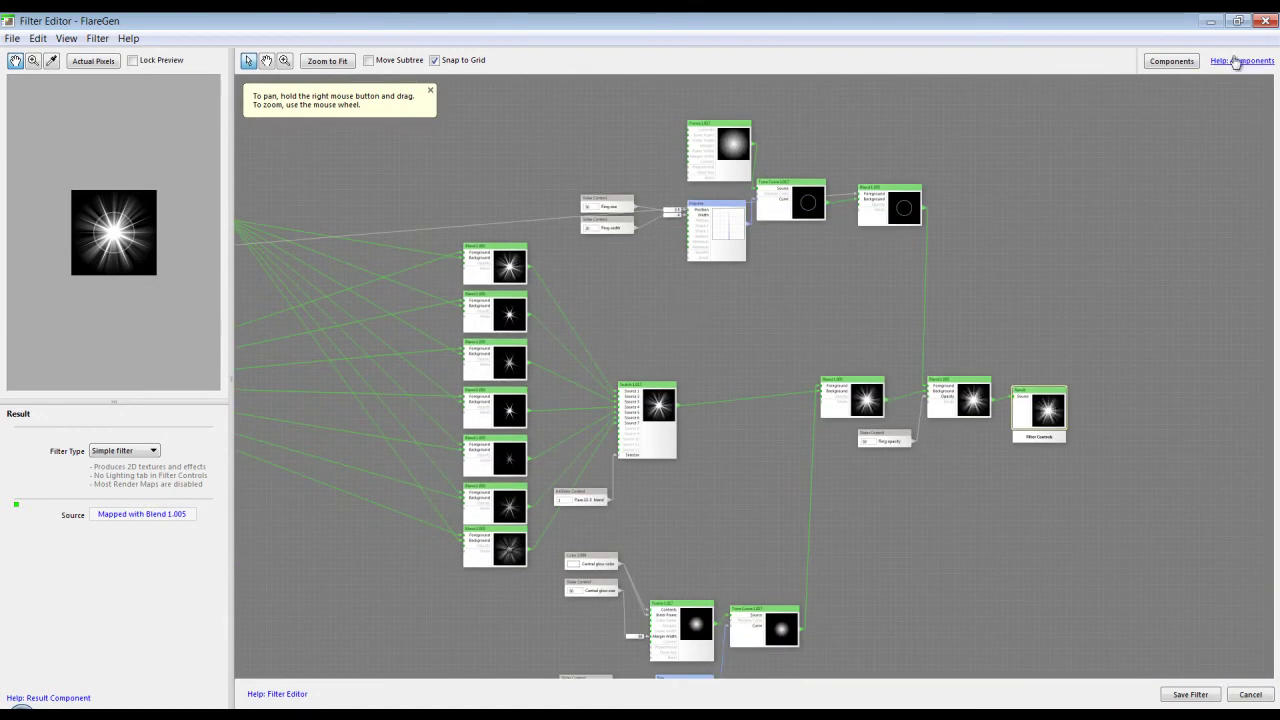
left_click(1249, 695)
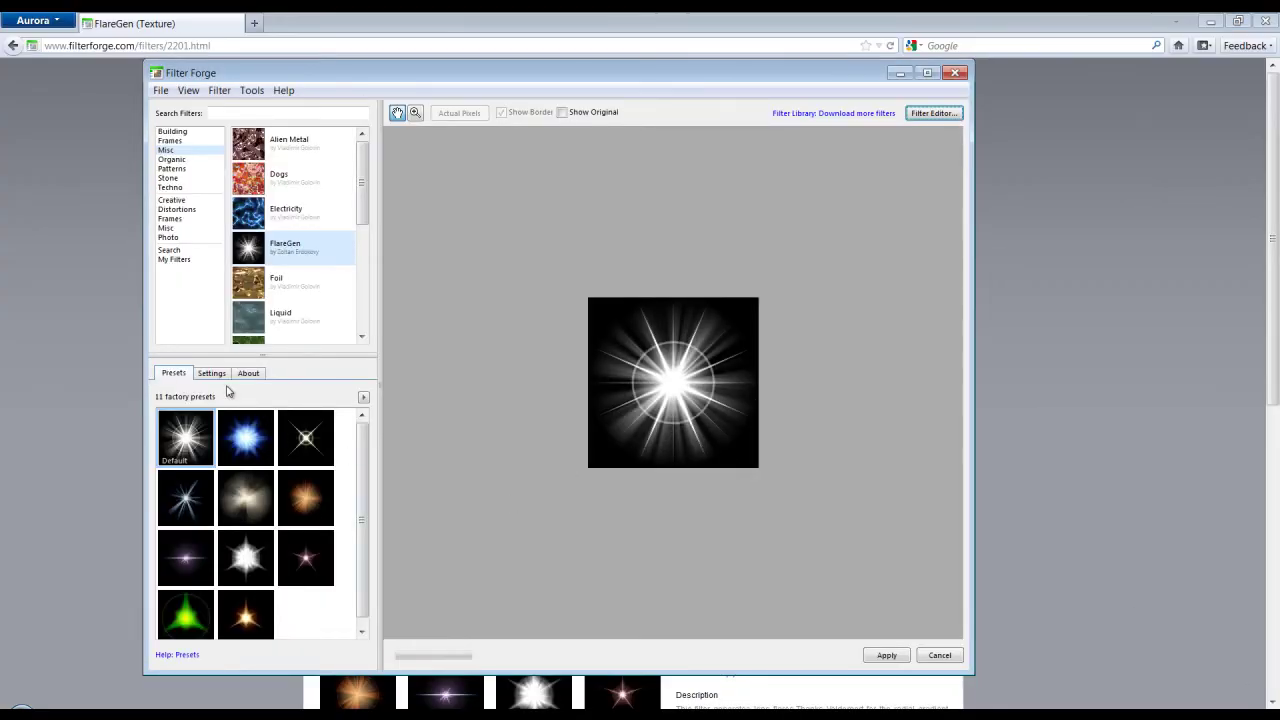
Step: Set FlareGen's Flare 1-2 color to light blue 6C82FF
left_click(211, 373)
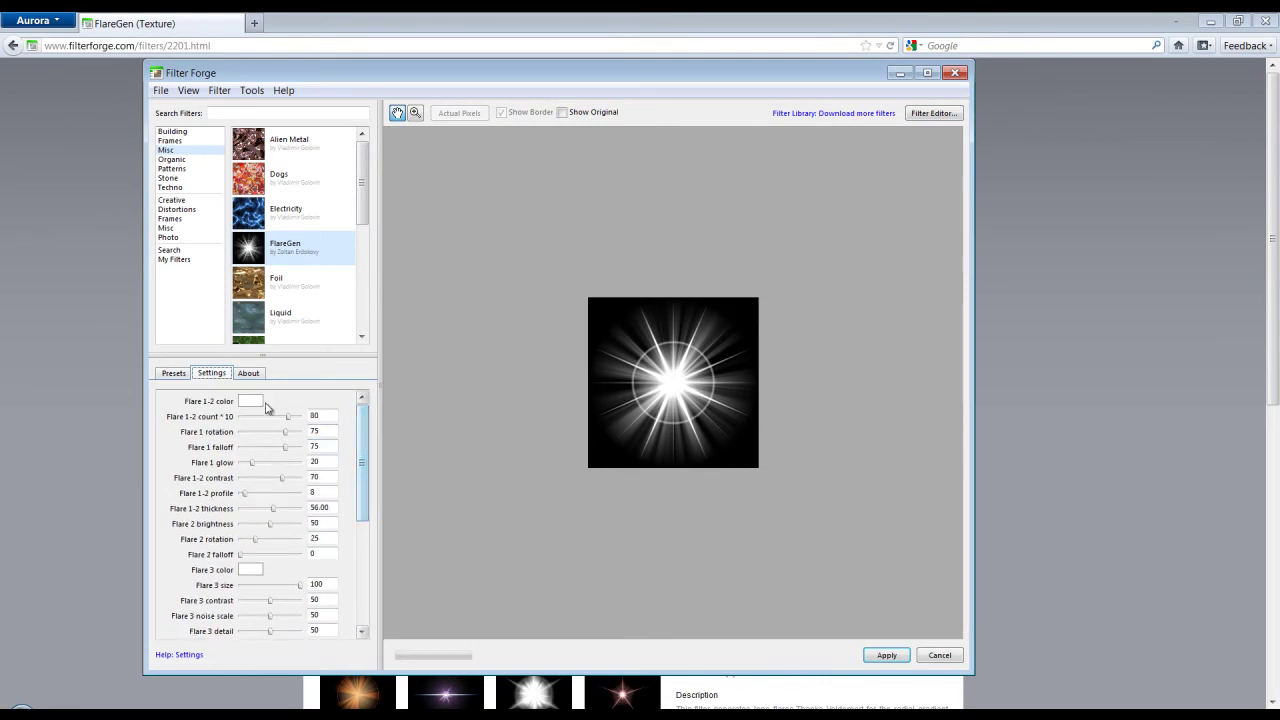
left_click(250, 401)
mouse_move(466, 487)
left_mouse_down()
mouse_move(468, 452)
mouse_move(468, 466)
left_mouse_up()
left_click(381, 406)
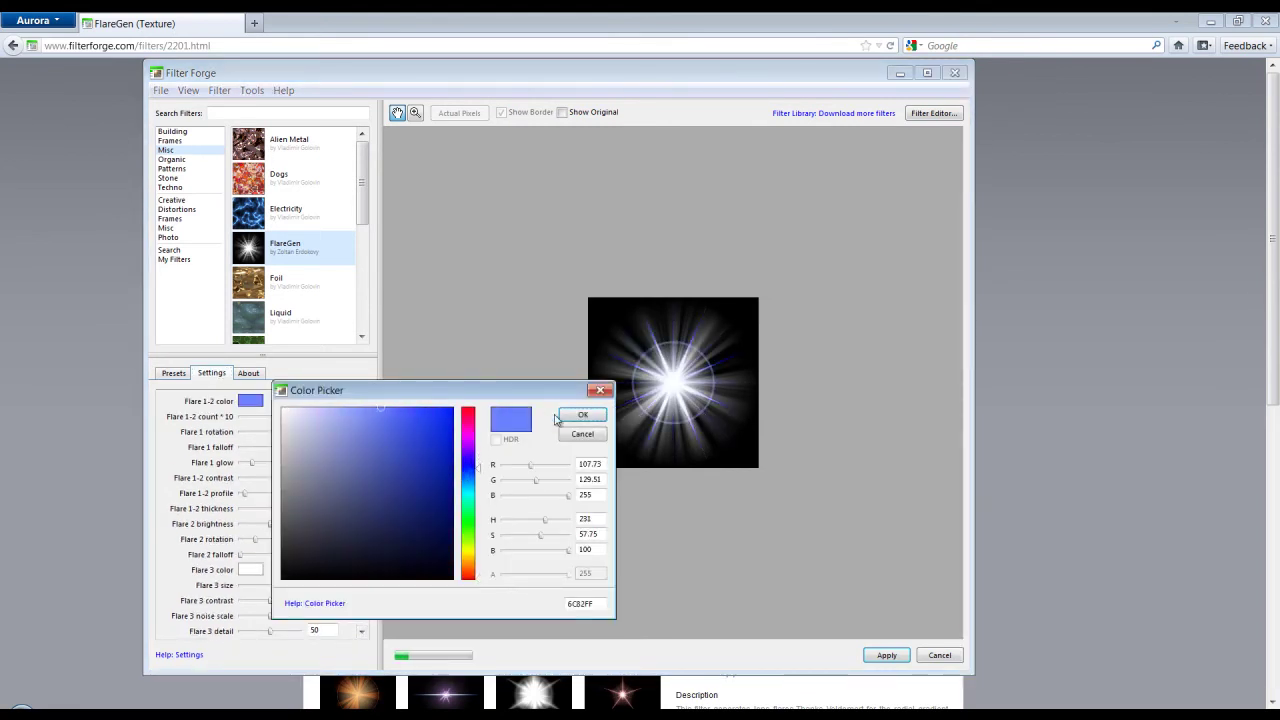
left_click(582, 414)
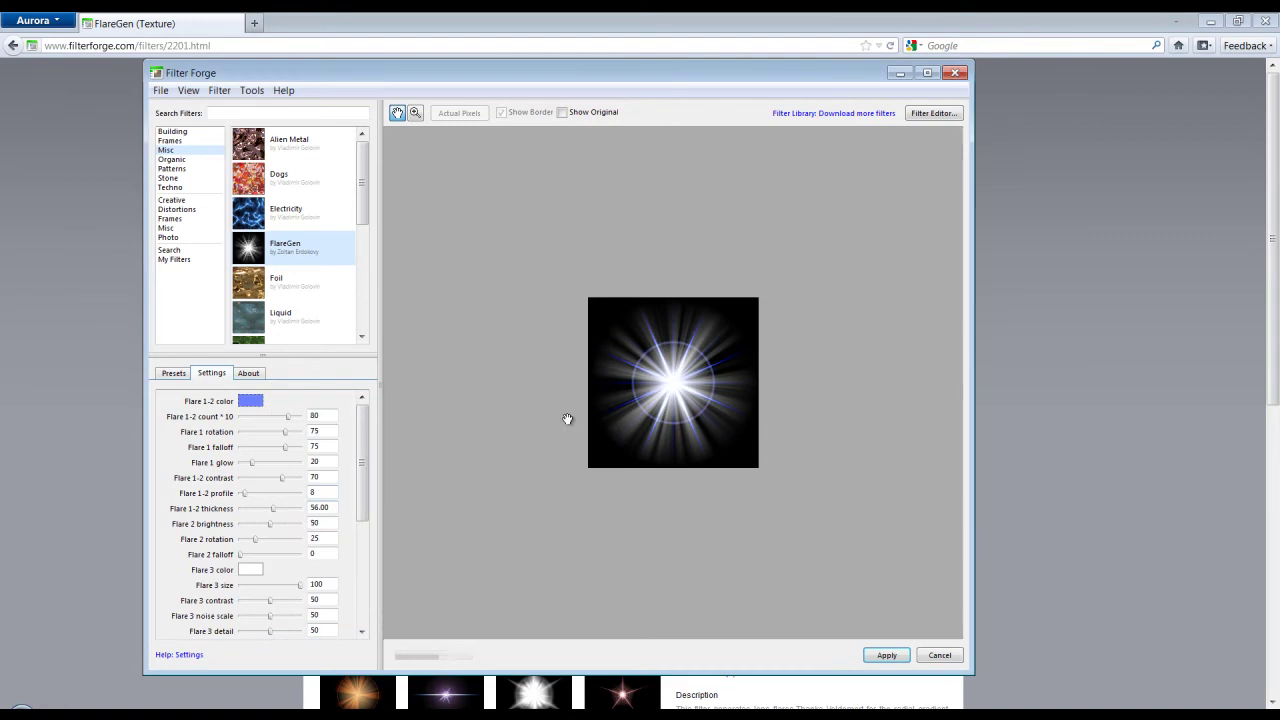
Step: Set FlareGen's Flare 3 color to light blue 5797FF
left_click(254, 572)
left_click(468, 495)
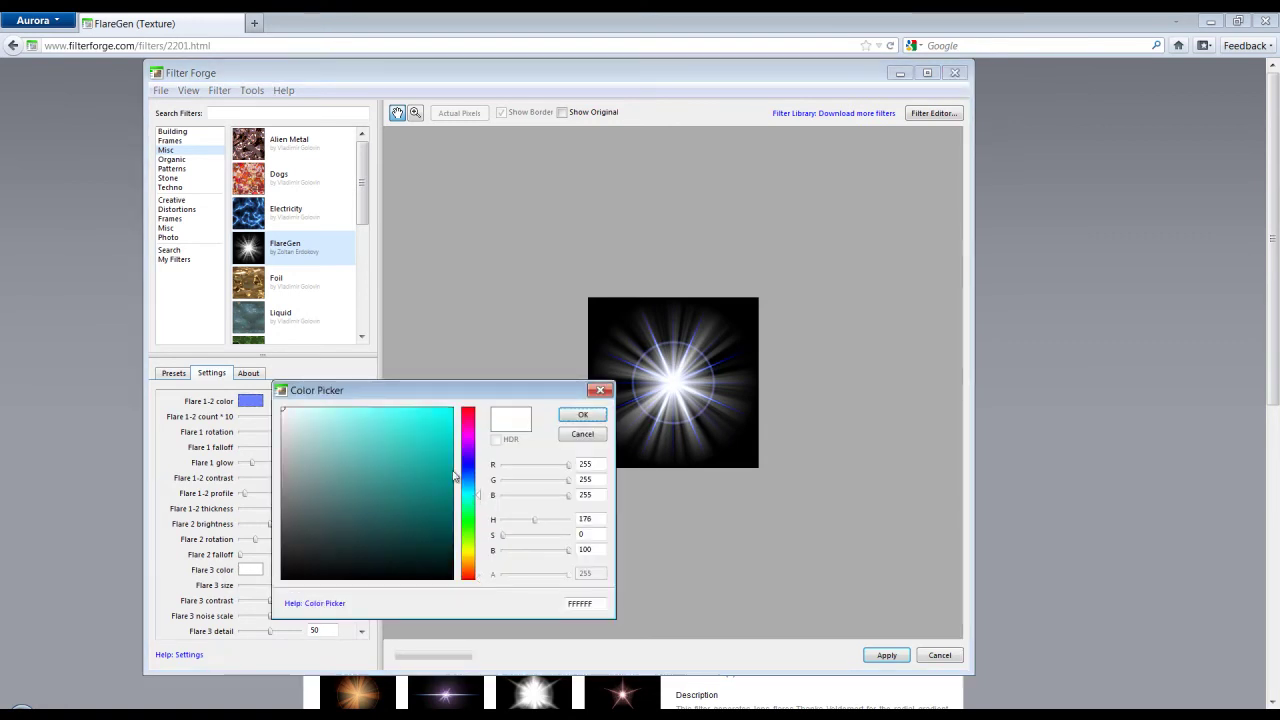
left_click(465, 477)
left_click_drag(402, 425, 390, 407)
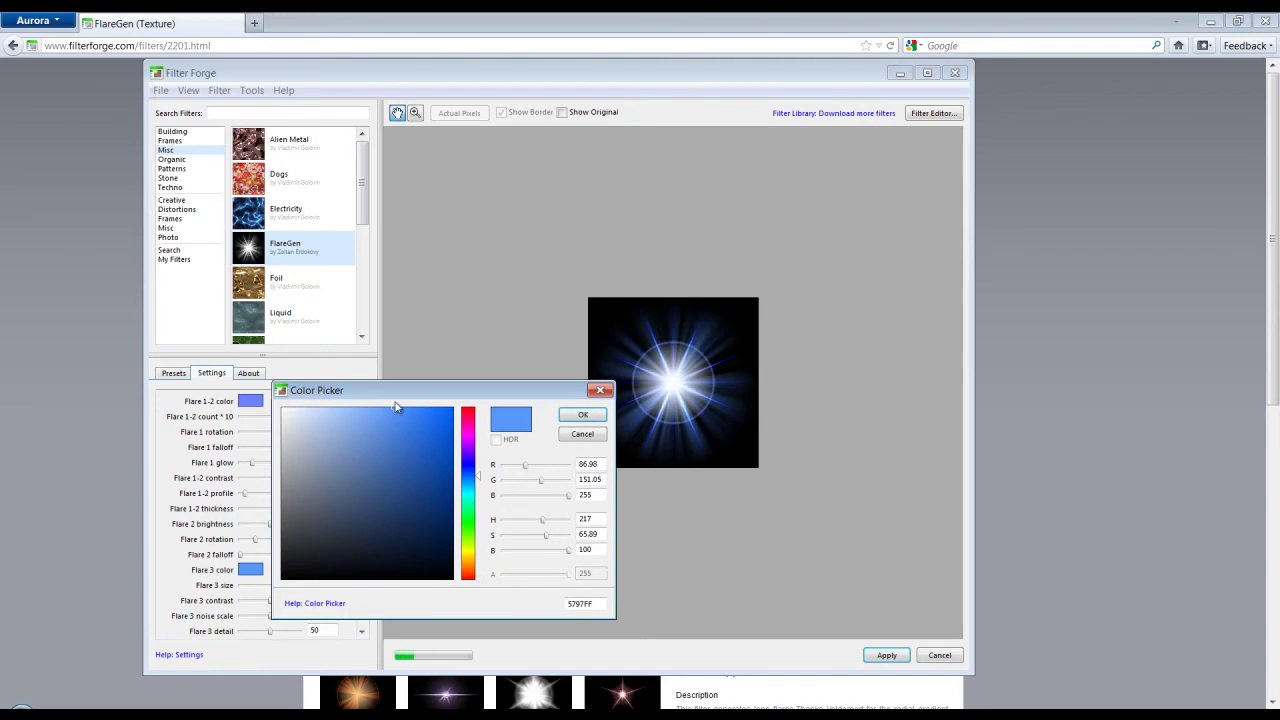
left_click(582, 414)
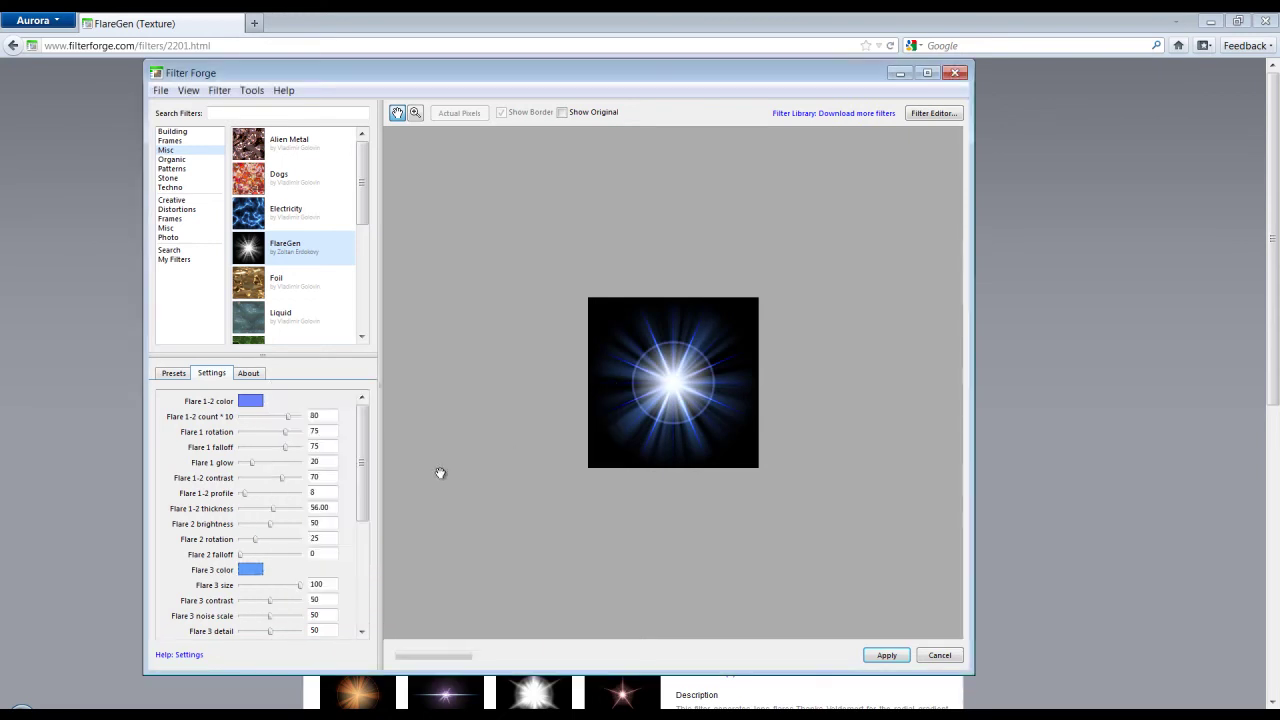
Step: Set the Flare 3 color and the Flare 1-2 color back to white (FFFFFF)
scroll(330, 480, "down", 4)
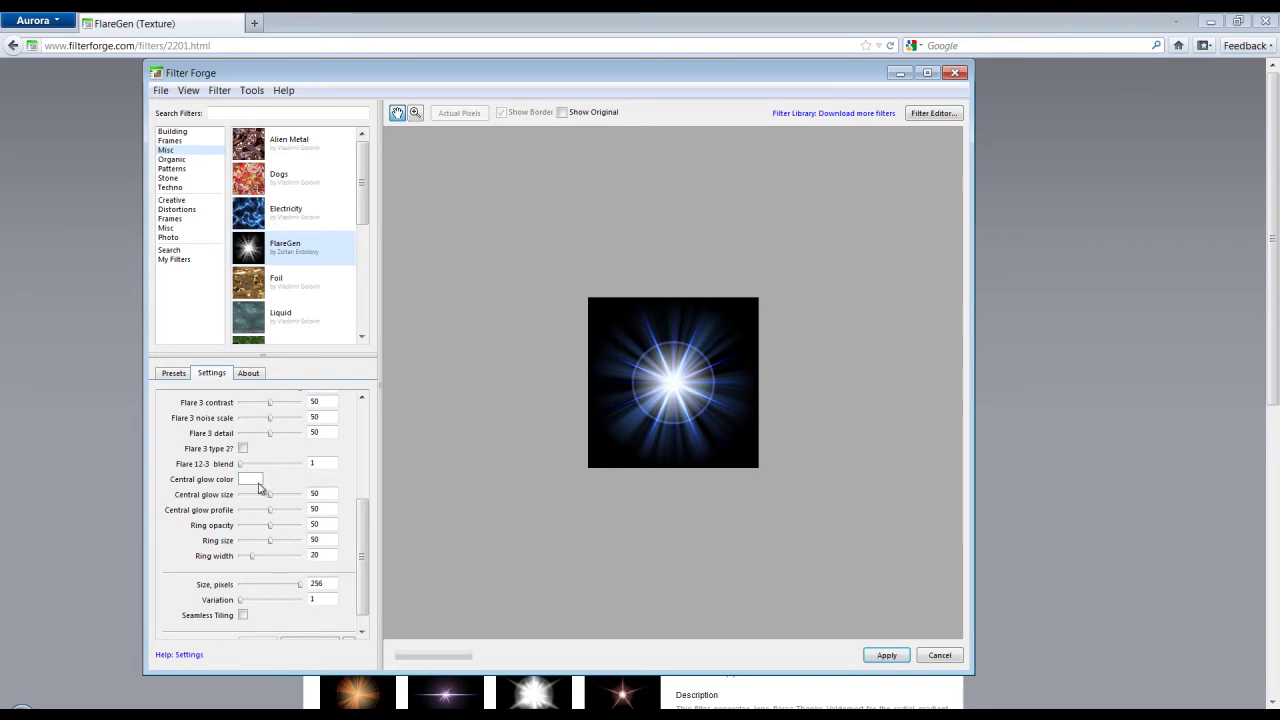
scroll(260, 487, "up", 2)
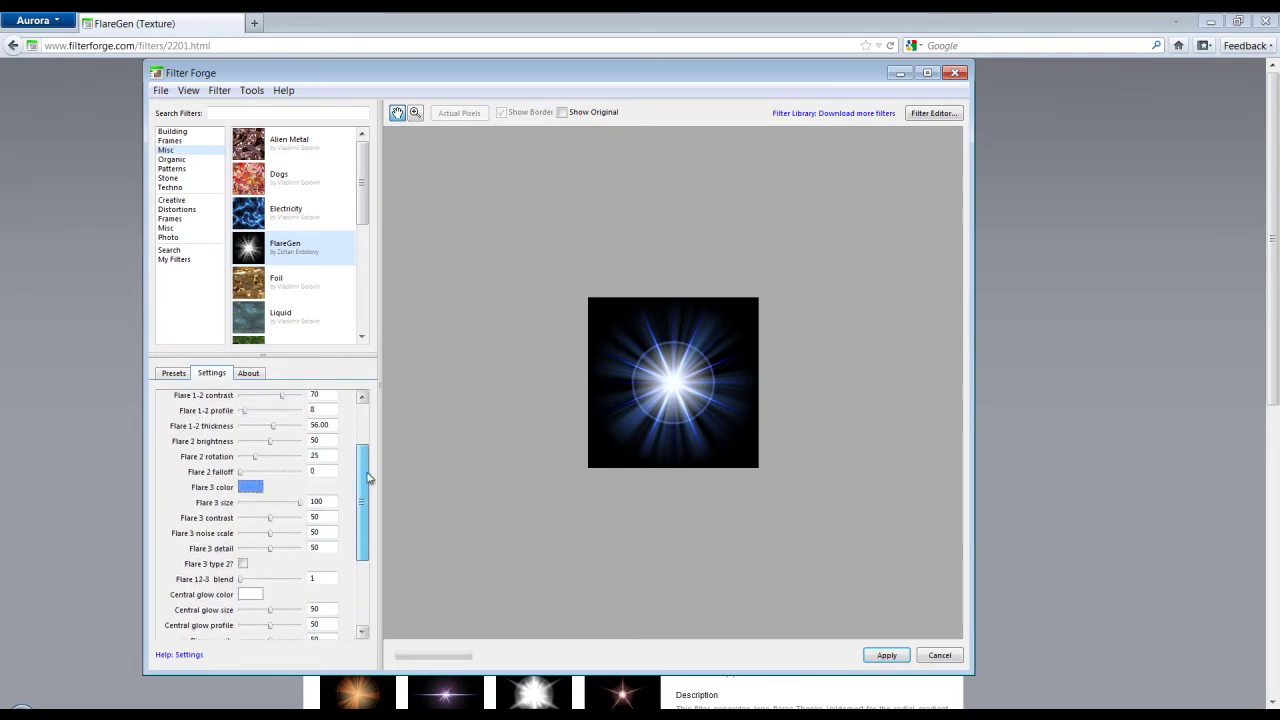
left_click(257, 487)
left_click(468, 408)
left_click_drag(294, 436, 281, 407)
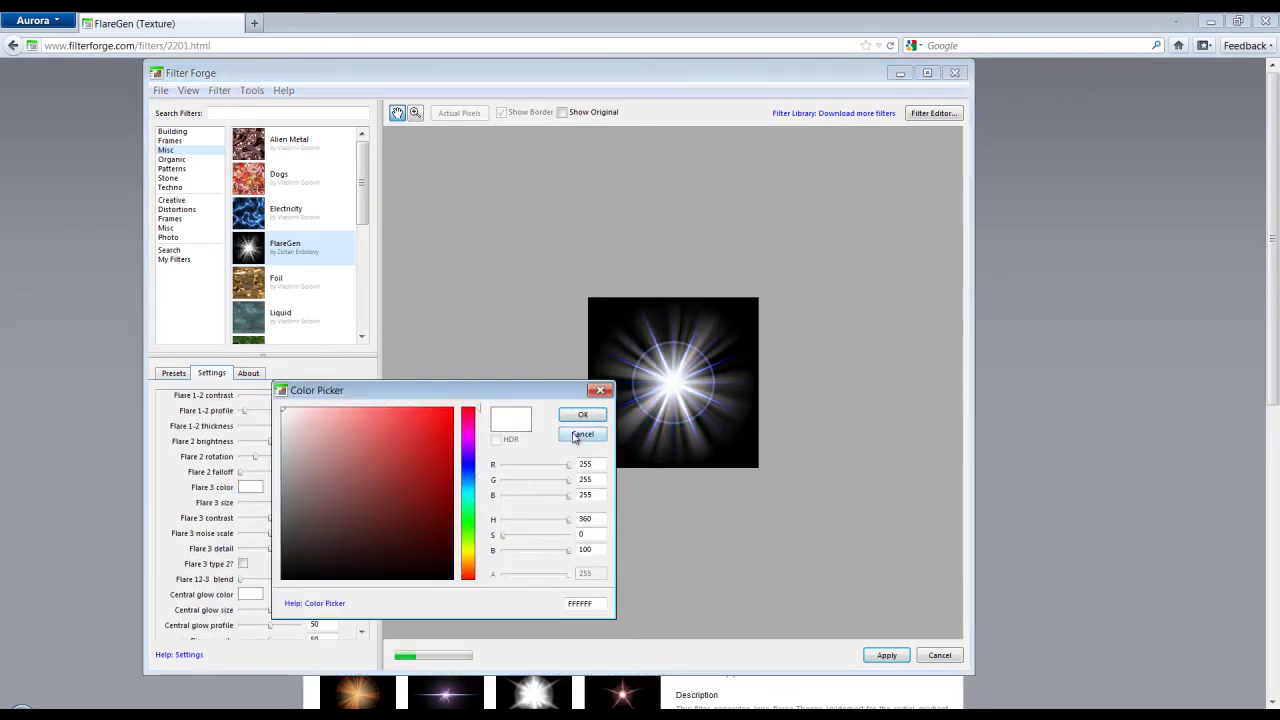
left_click(582, 414)
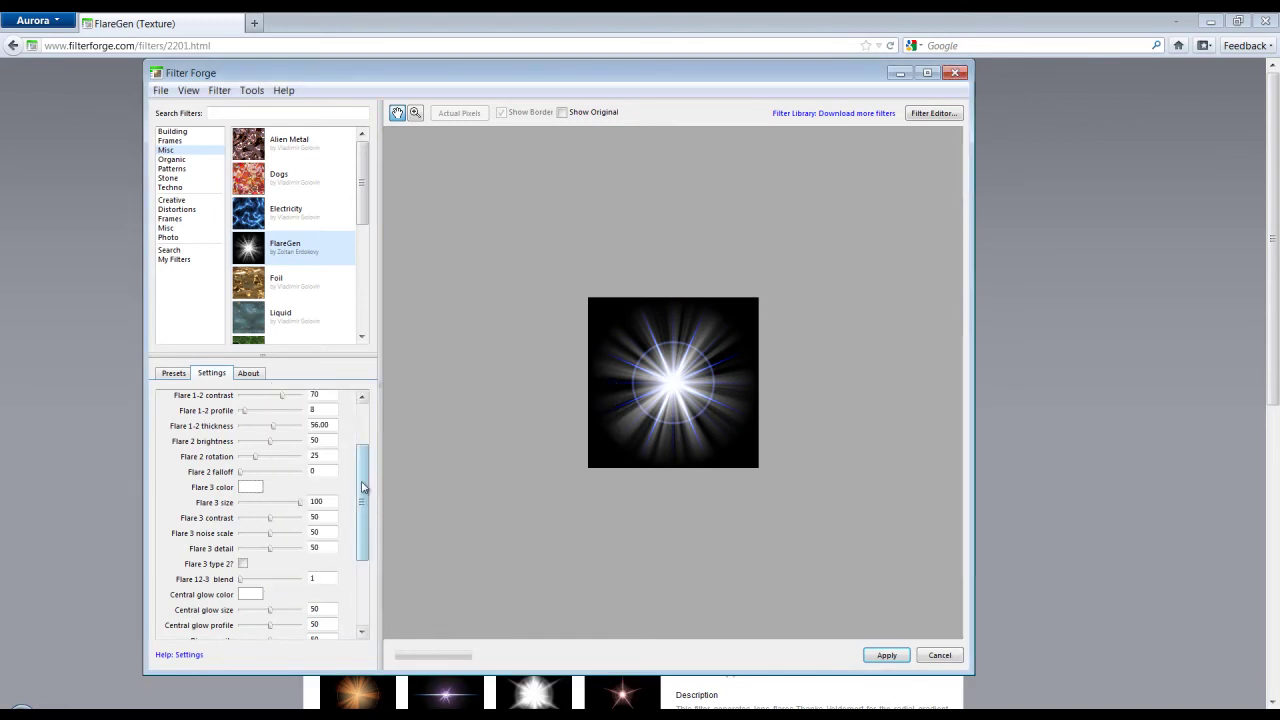
scroll(366, 500, "up", 2)
left_click(250, 401)
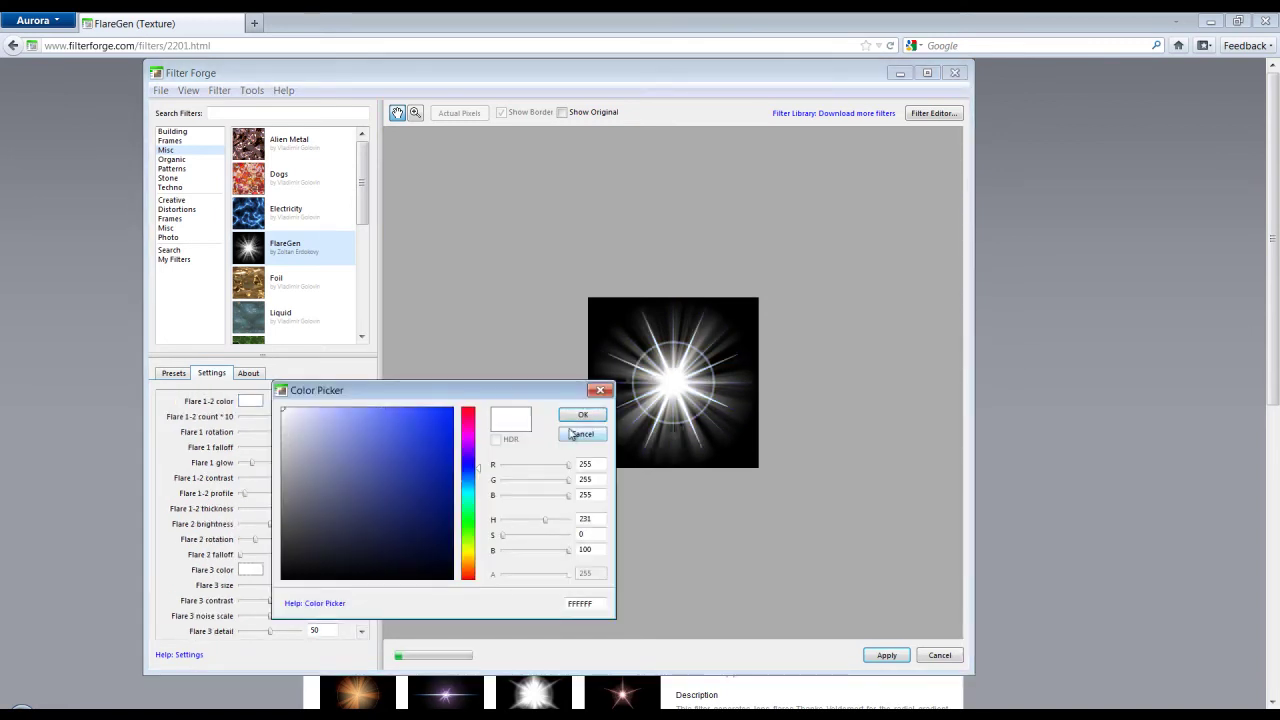
left_click(582, 414)
Step: Set Flare 12-3 blend to 2, central glow size to 30 and ring size to 0, and apply the filter
scroll(373, 542, "down", 5)
scroll(372, 542, "down", 1)
left_click(250, 468)
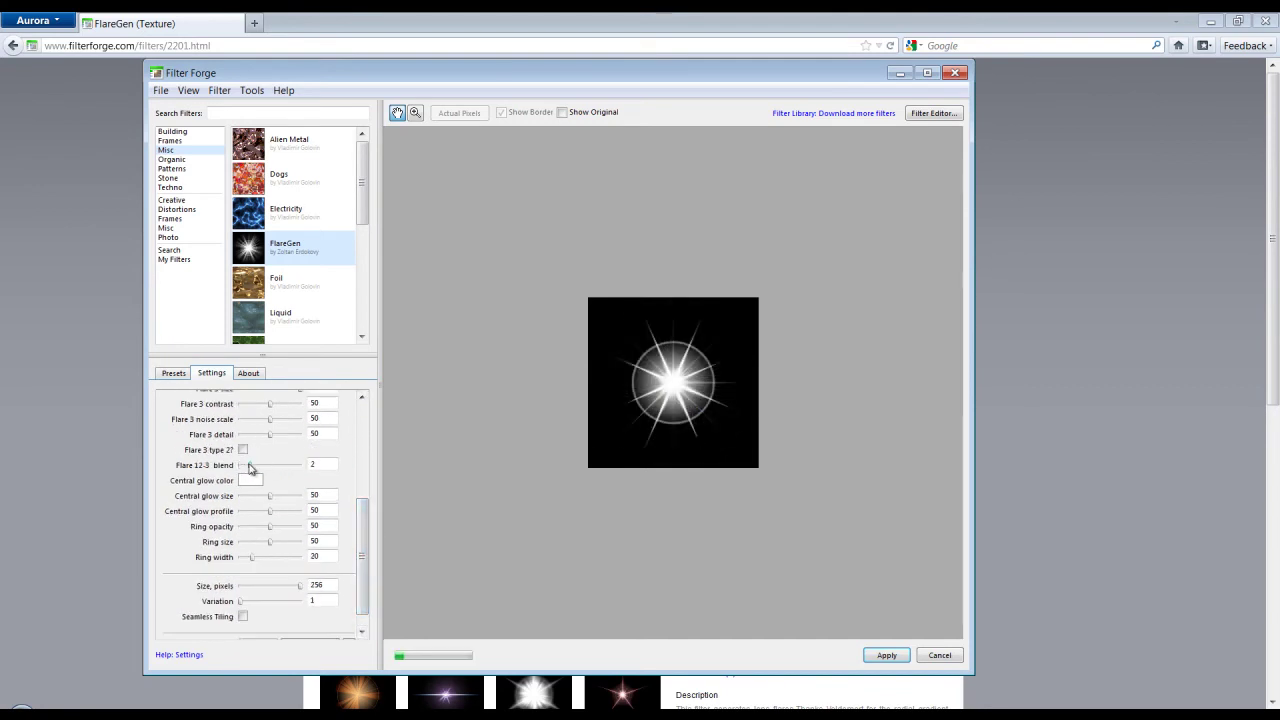
left_click_drag(252, 468, 240, 557)
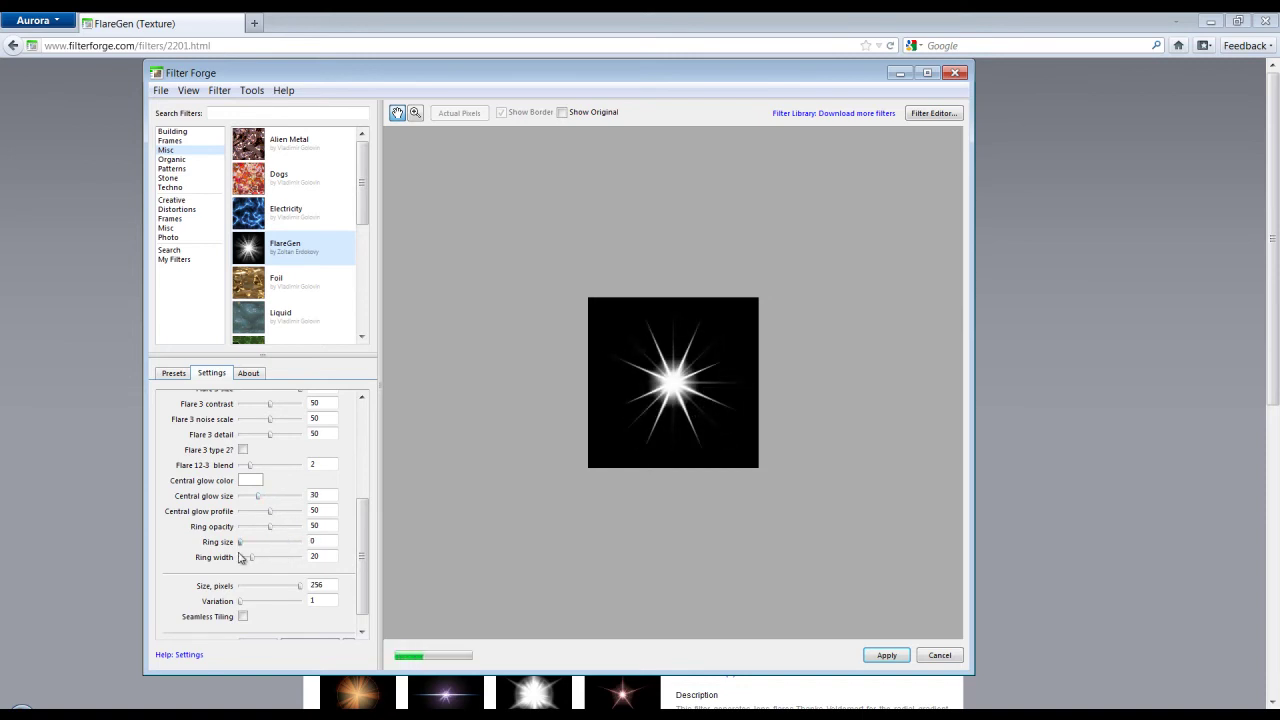
left_click(878, 656)
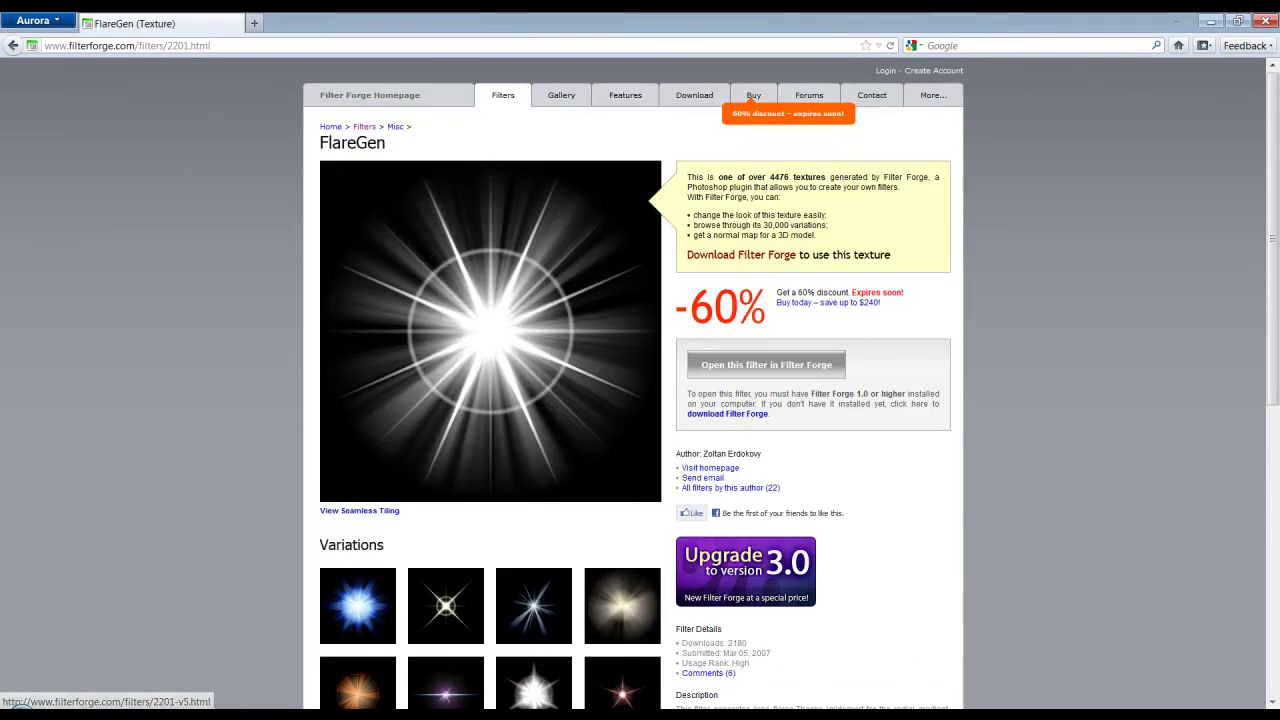
Step: Switch to Photoshop, then reposition and enlarge the Untitled-2 document window
left_click(553, 709)
left_click_drag(663, 296, 635, 240)
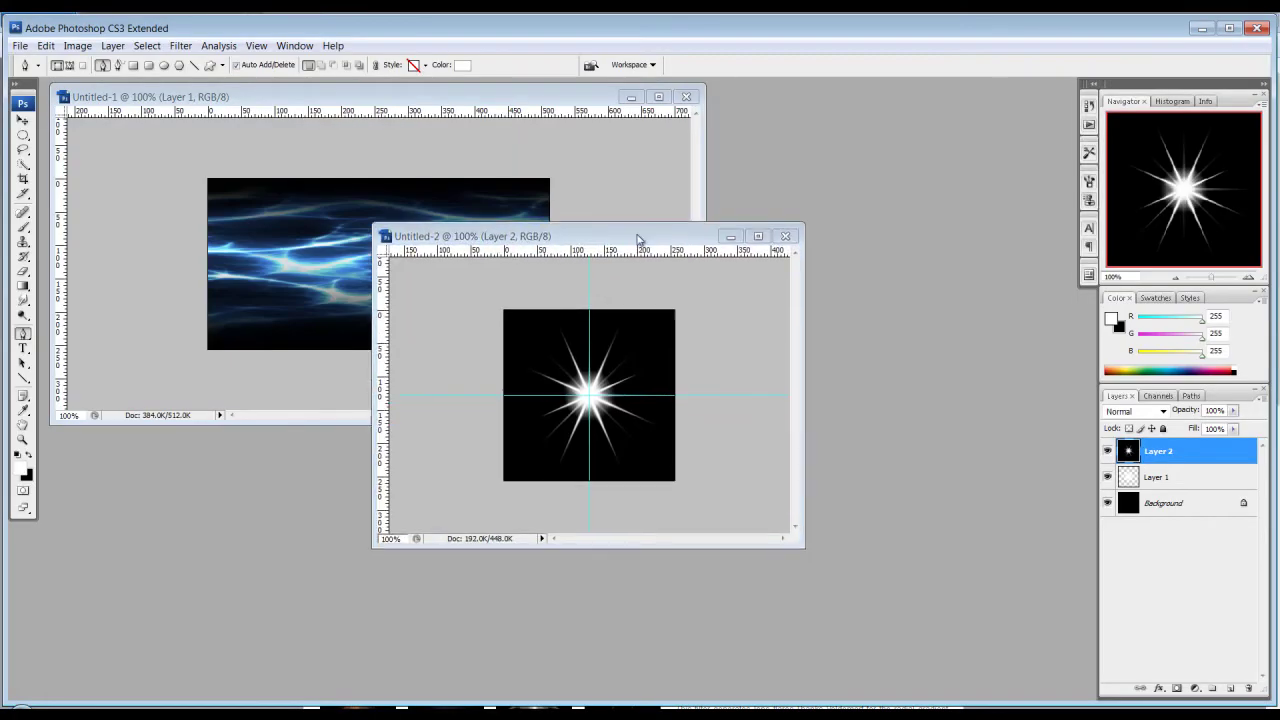
left_click(1222, 484)
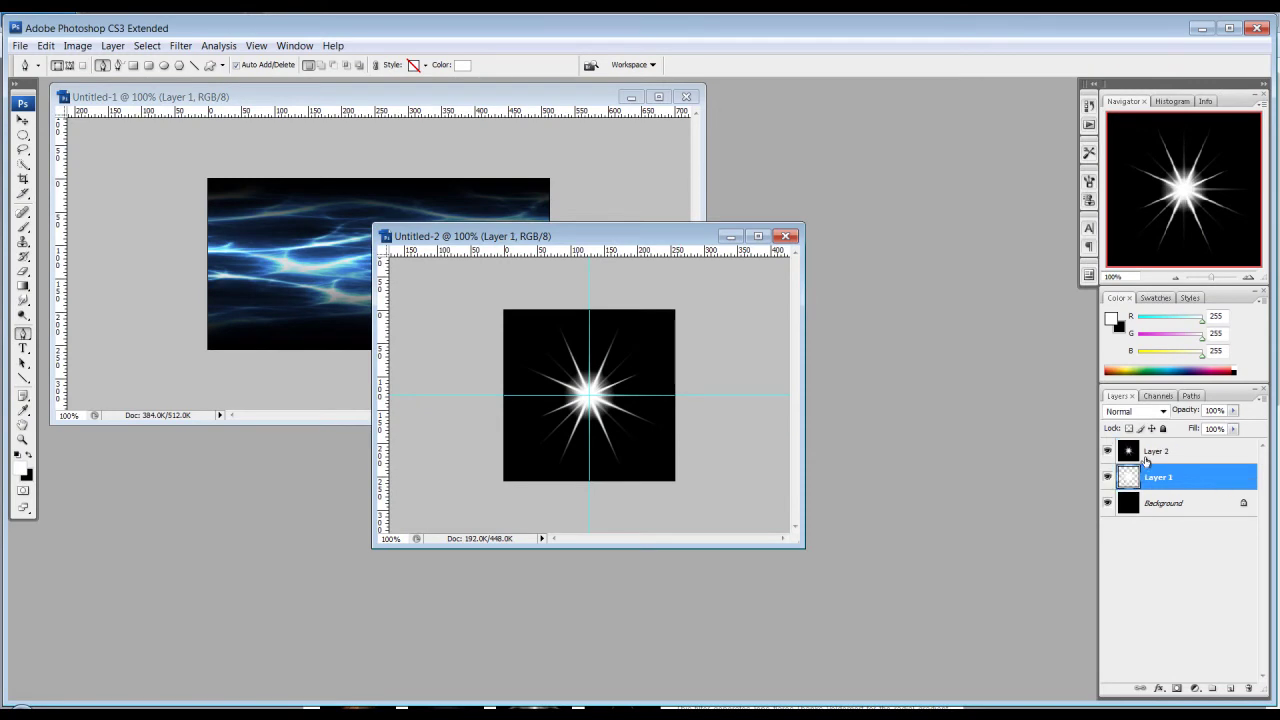
left_click(1140, 455)
left_click_drag(671, 240, 655, 236)
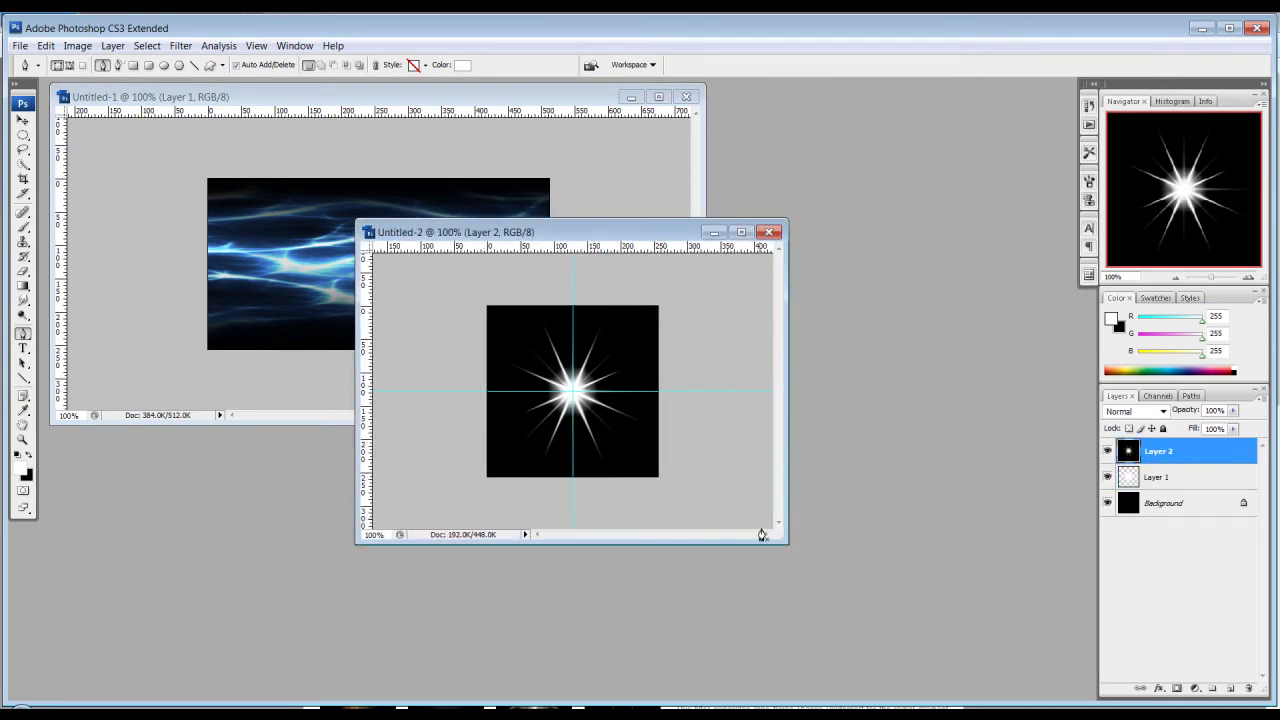
left_click_drag(780, 536, 869, 599)
Step: Move Layer 1 above the flare on Layer 2 and hide Layer 1
left_click_drag(1163, 483, 857, 440)
left_click_drag(1191, 485, 1186, 444)
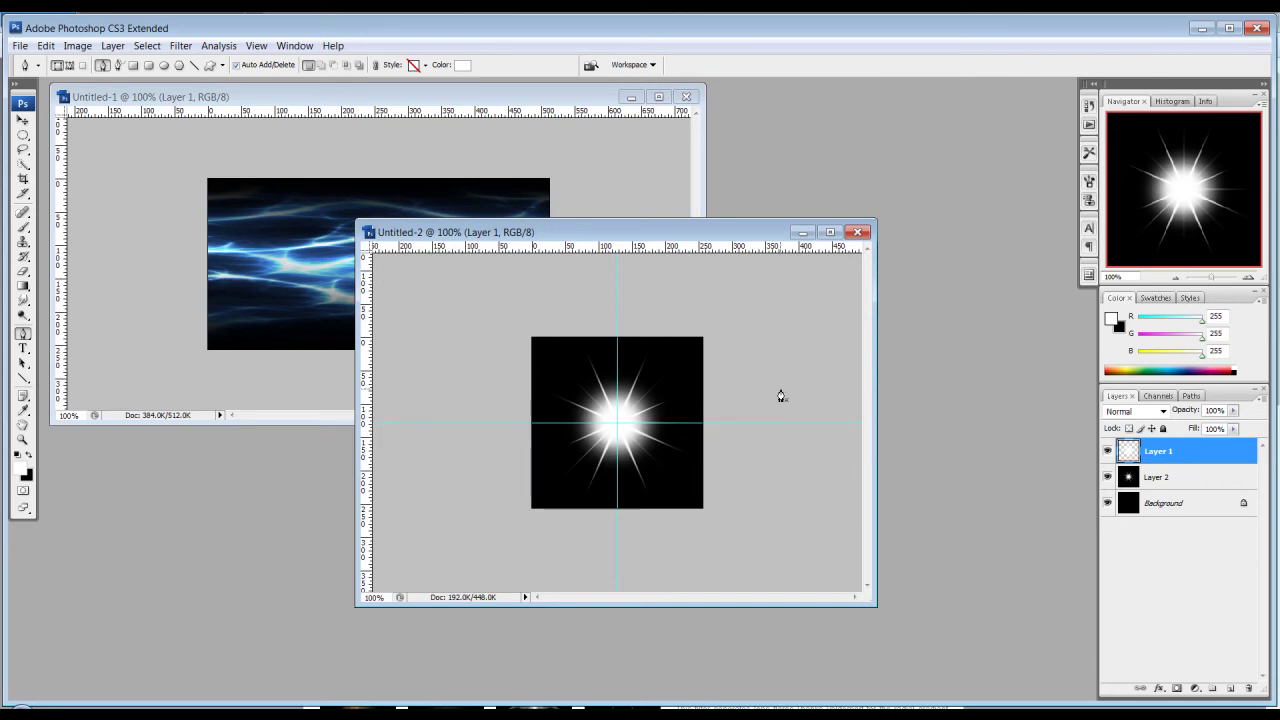
left_click(1107, 451)
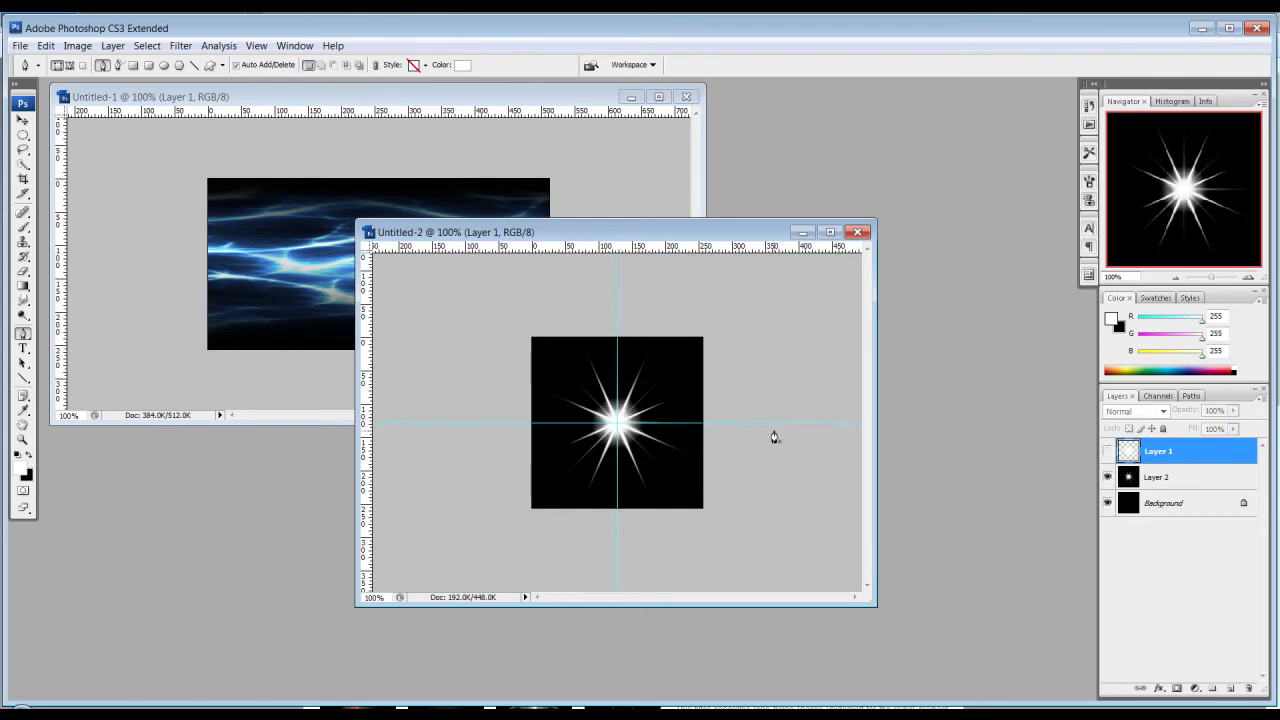
Step: Draw a circular selection around the flare's bright core and feather it by 15 pixels
left_click(23, 134)
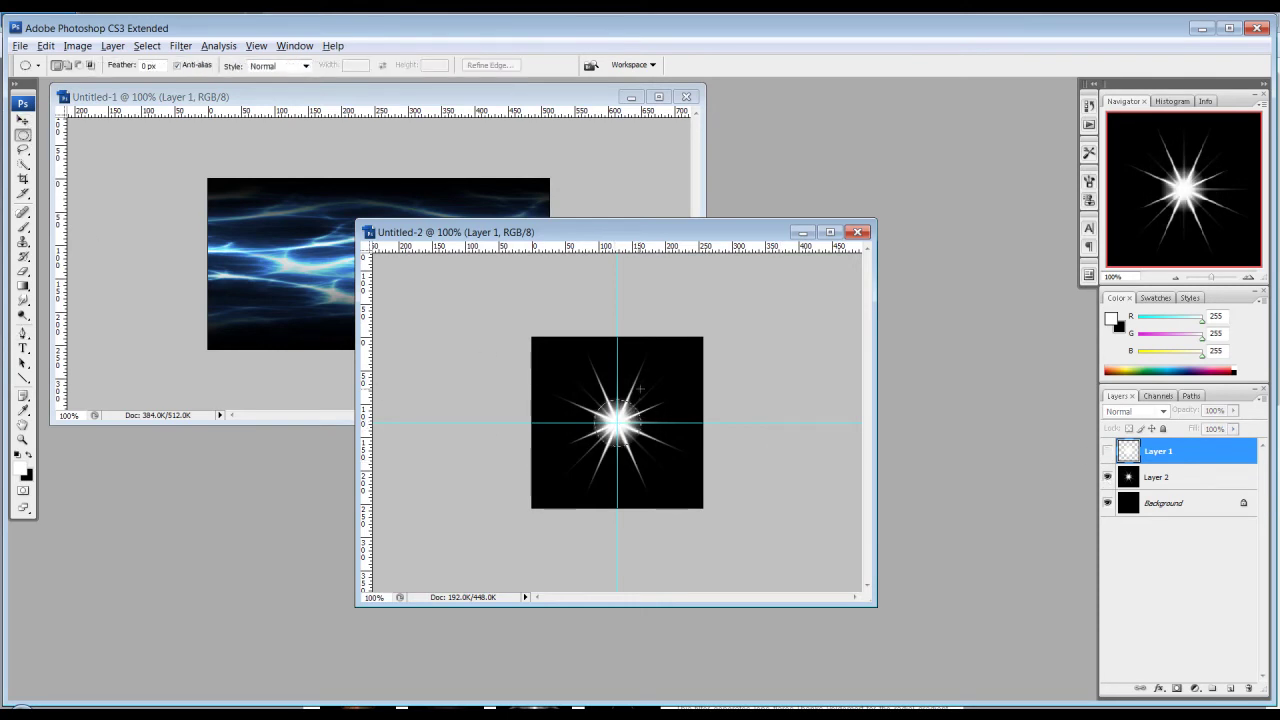
left_click(176, 47)
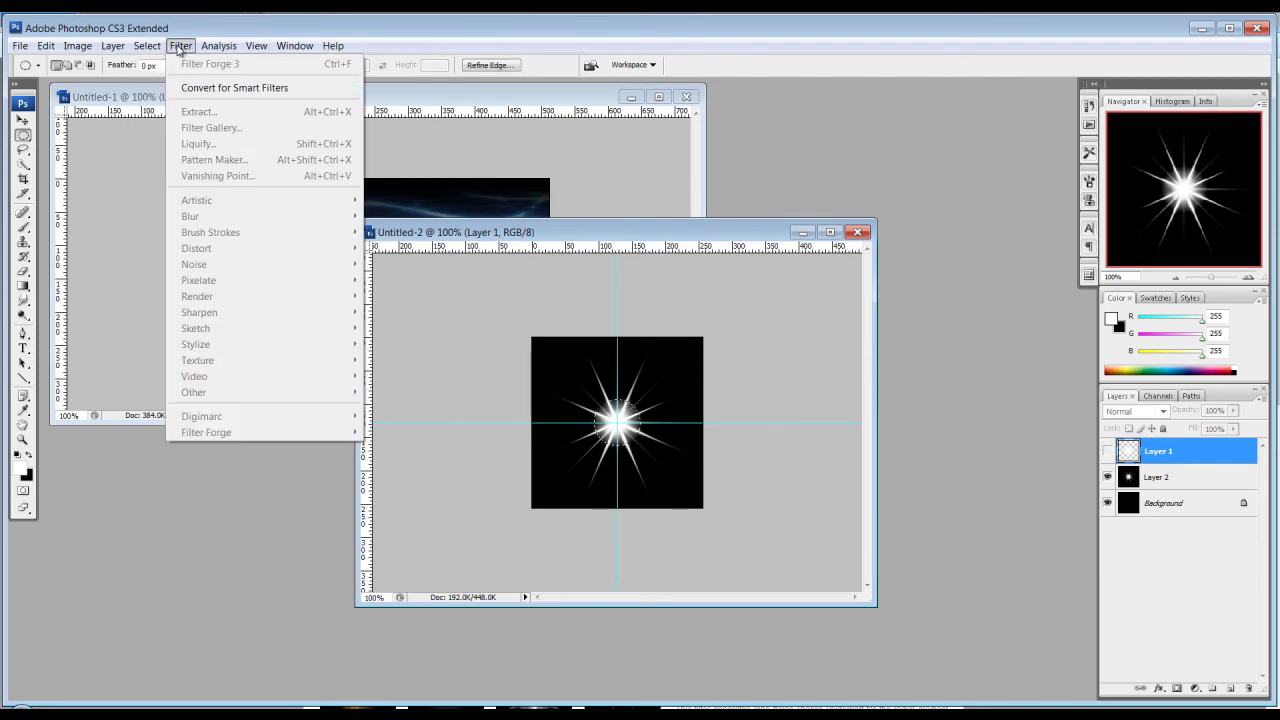
mouse_move(160, 50)
mouse_move(213, 235)
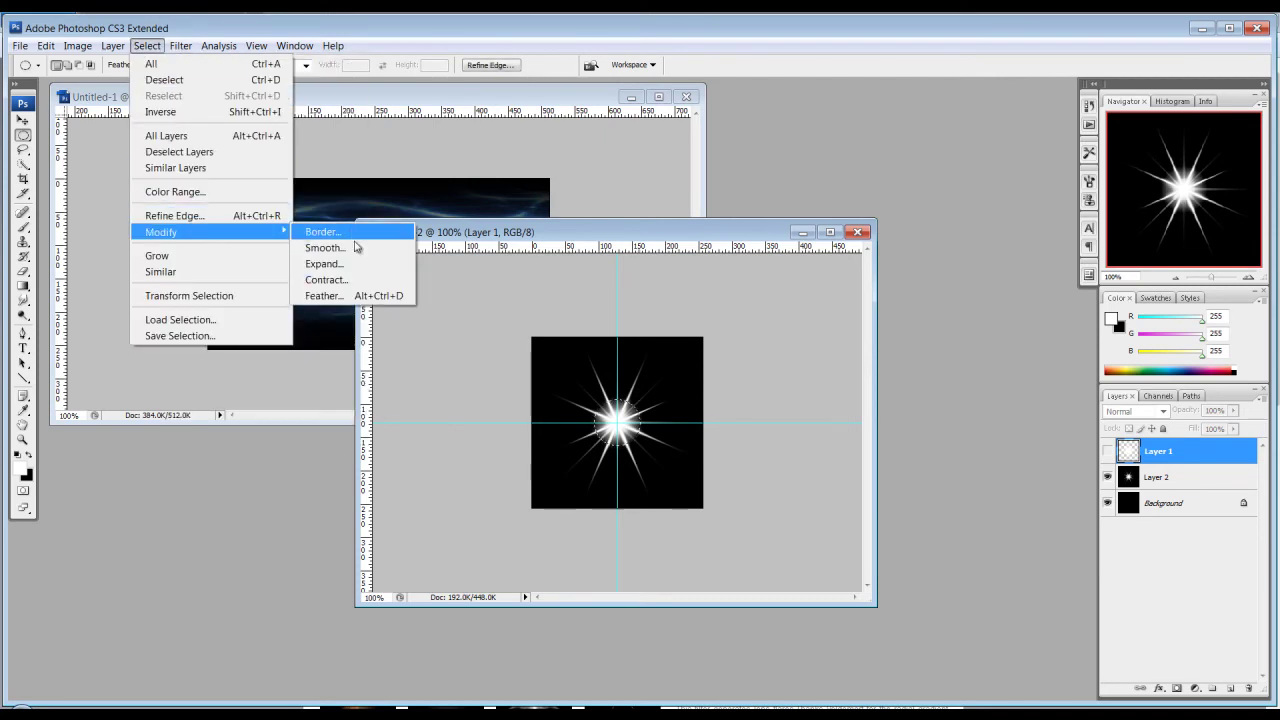
left_click(328, 295)
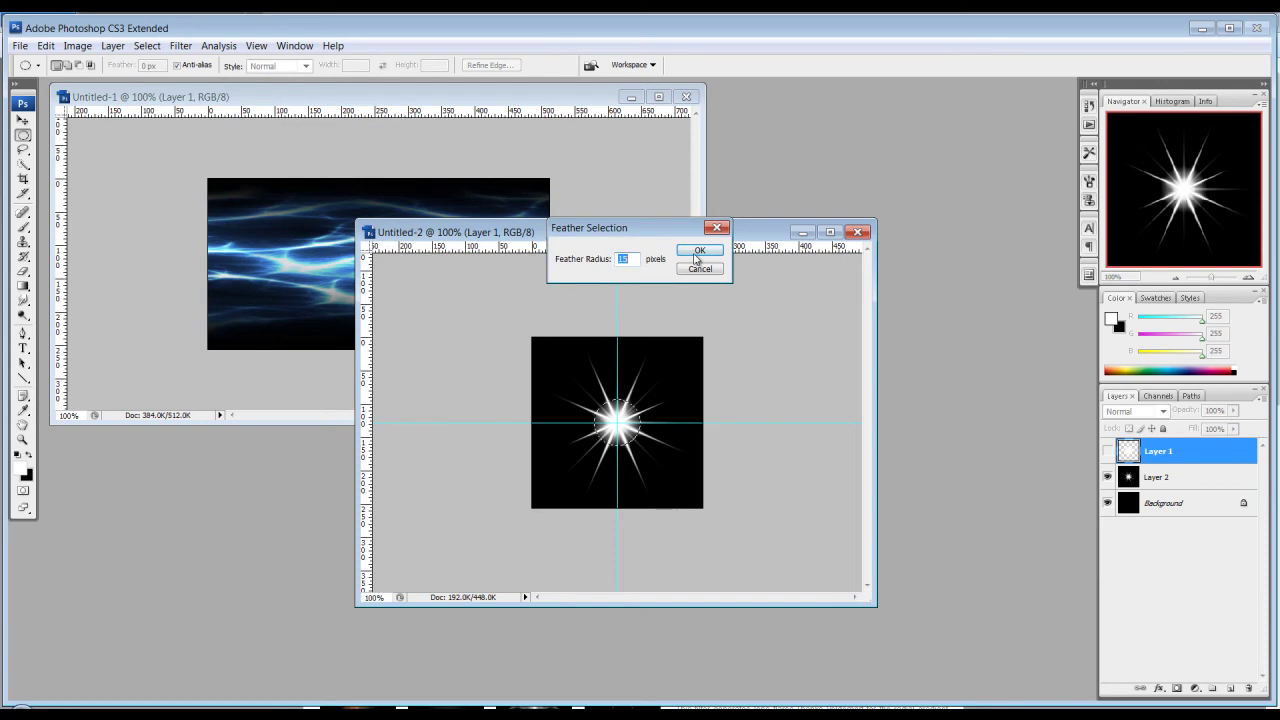
left_click(681, 252)
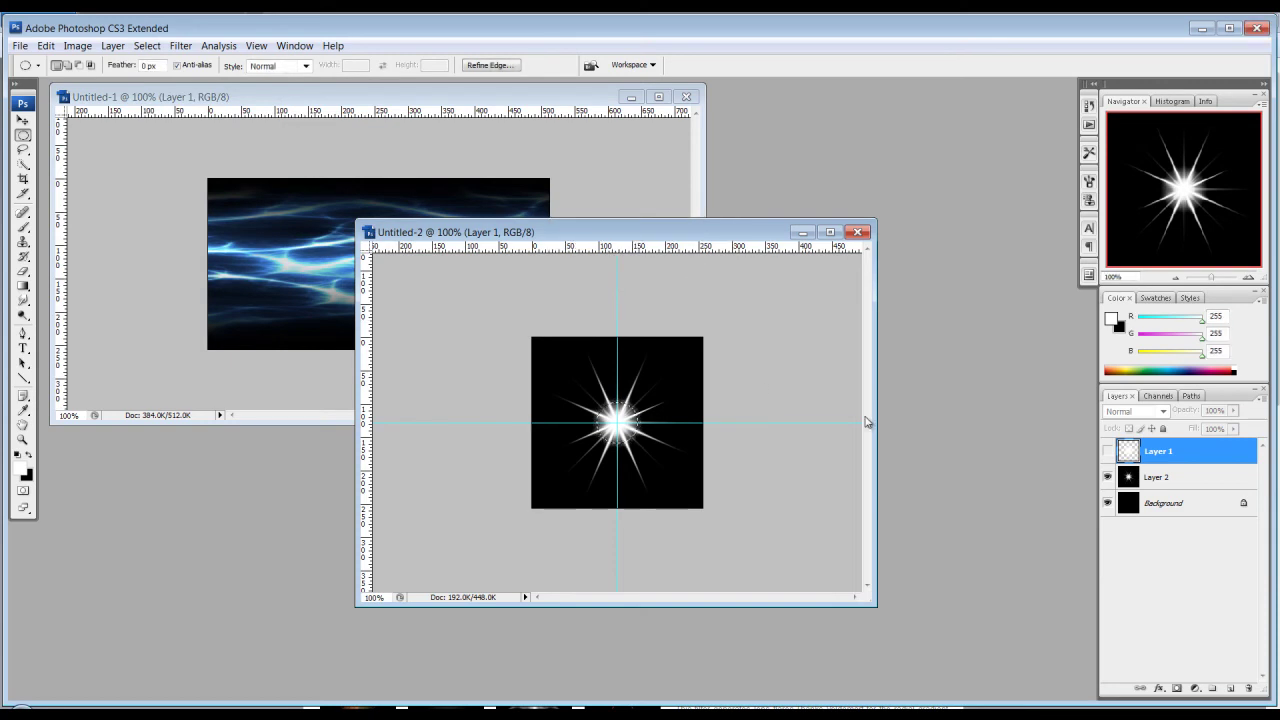
Step: Try clearing the feathered core from Layer 2, and undo back to the unfeathered circular selection
left_click(1175, 485)
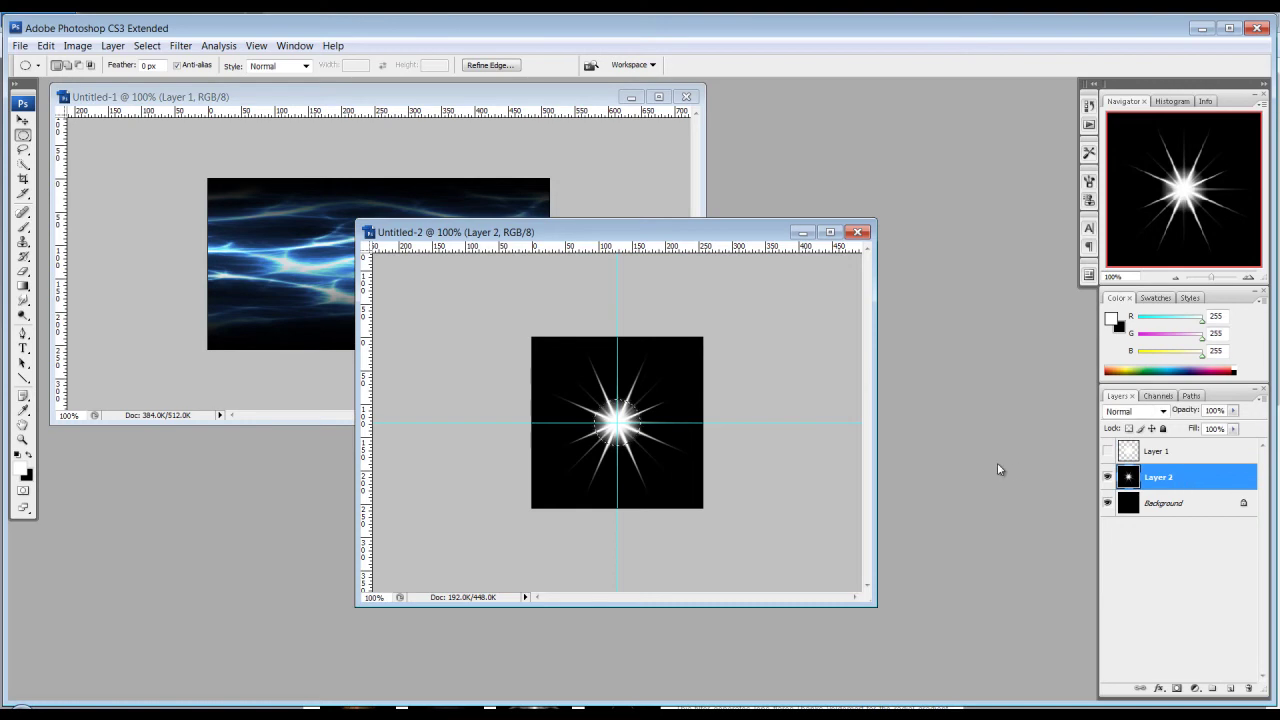
key("Delete")
key("ctrl+d")
key("ctrl+alt+z")
key("ctrl+alt+z")
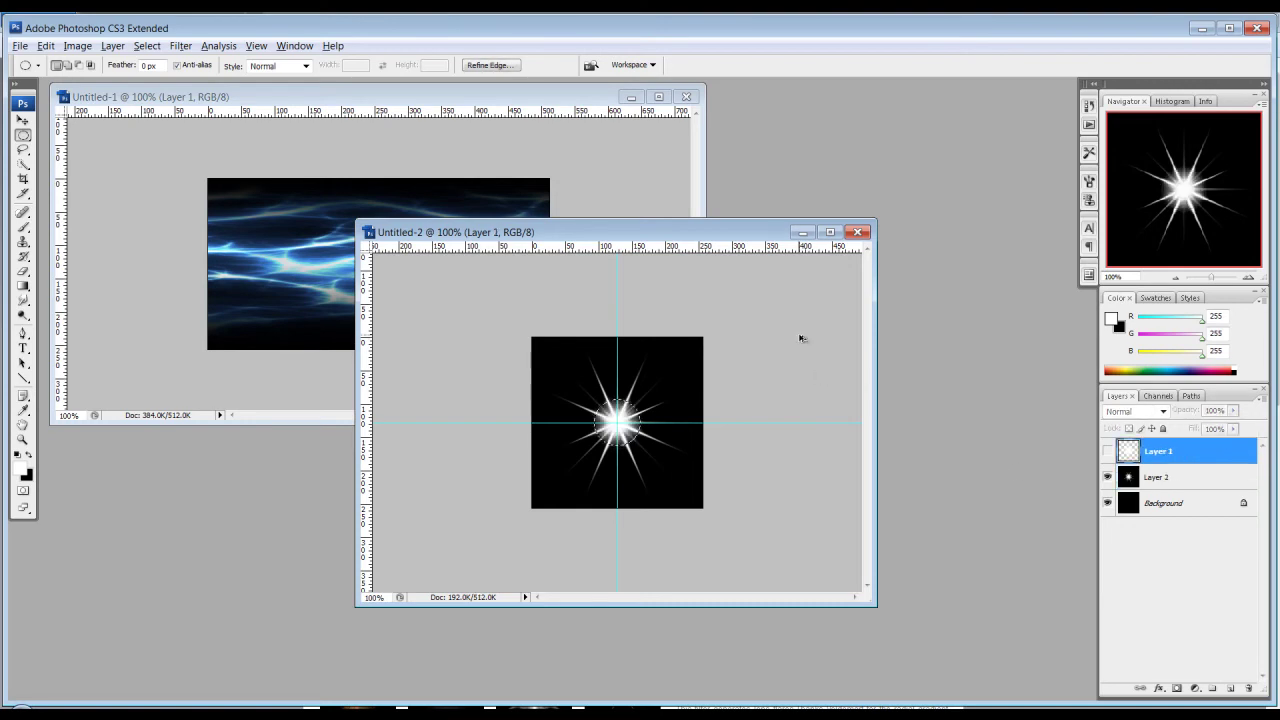
Step: Feather the circular selection around the flare's core again
left_click(181, 48)
mouse_move(147, 46)
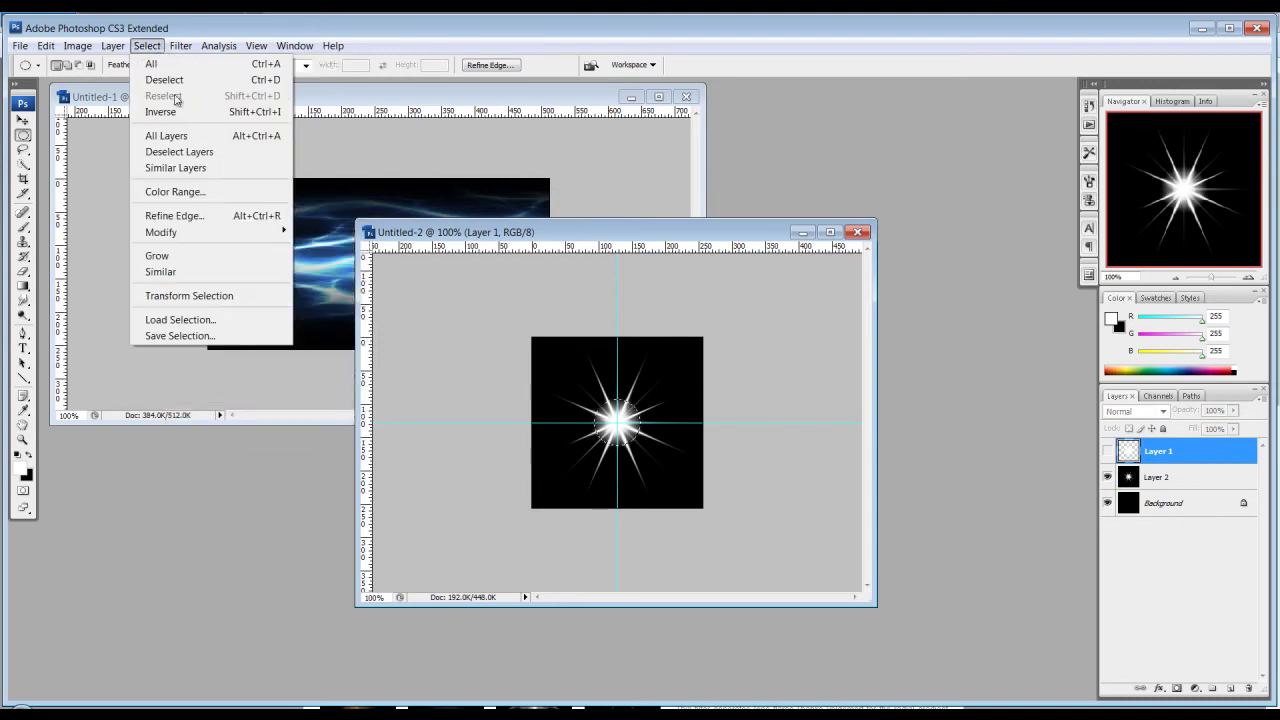
mouse_move(271, 233)
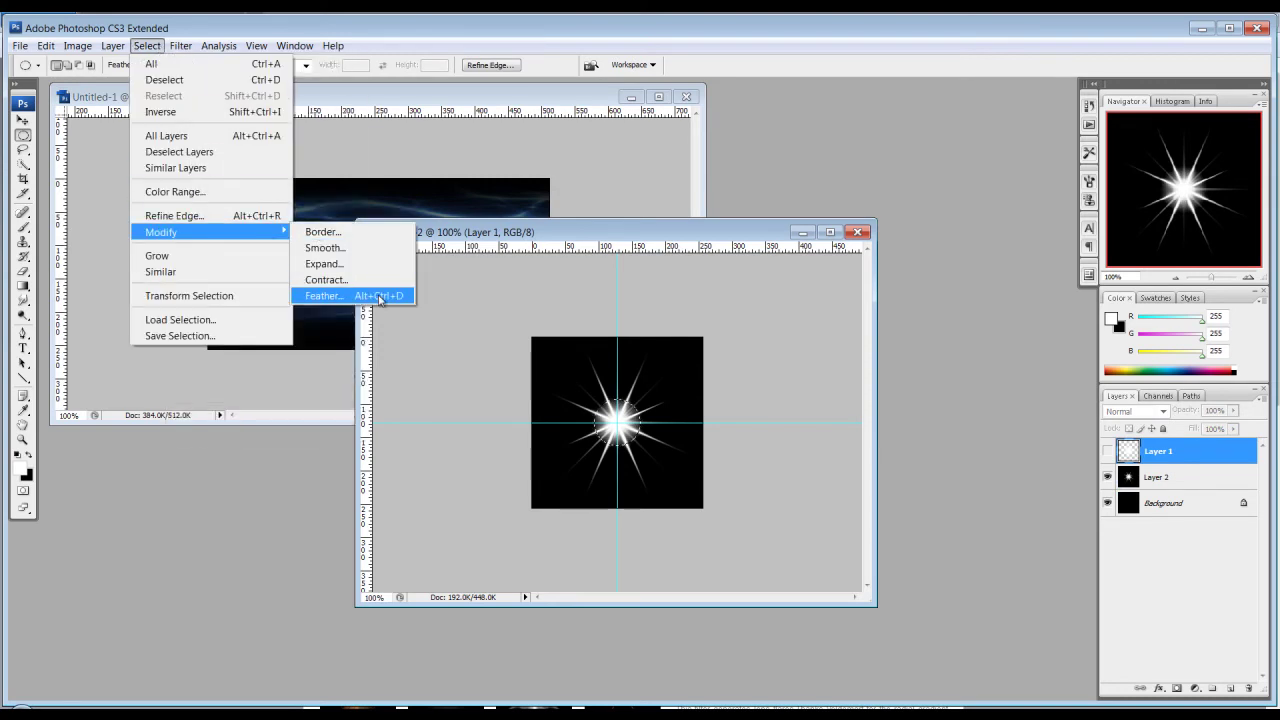
left_click(340, 295)
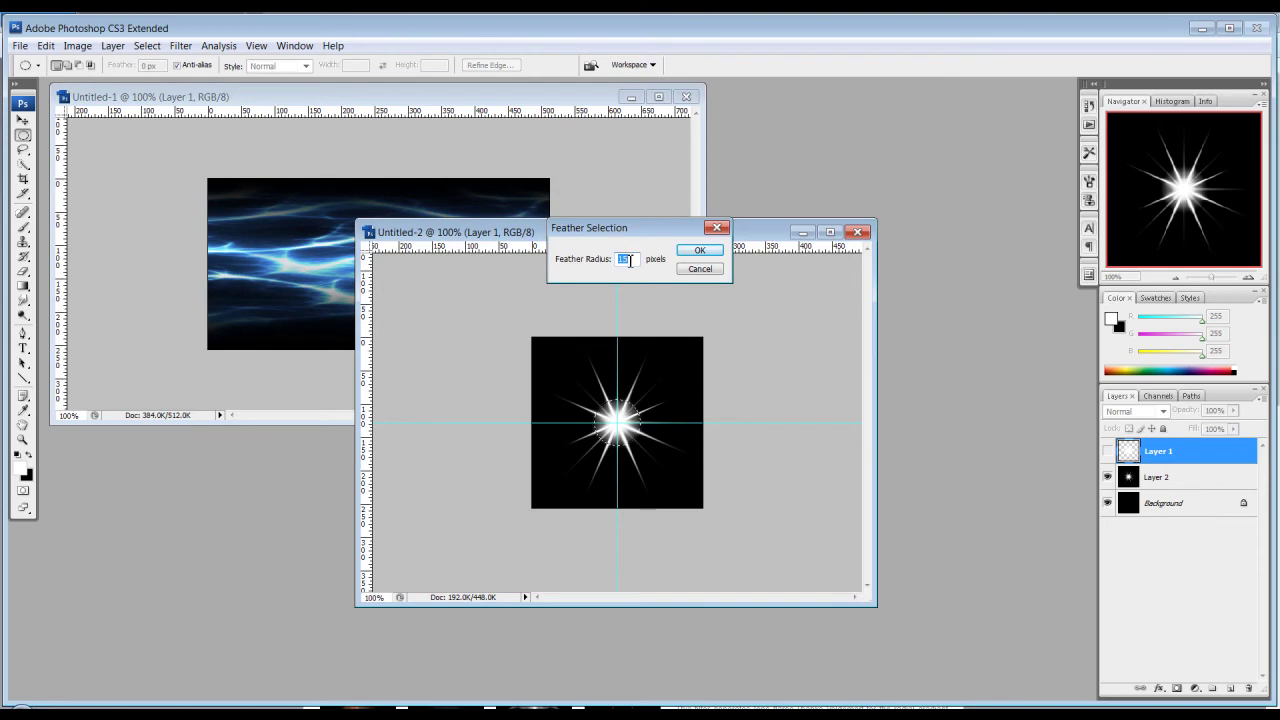
key("Return")
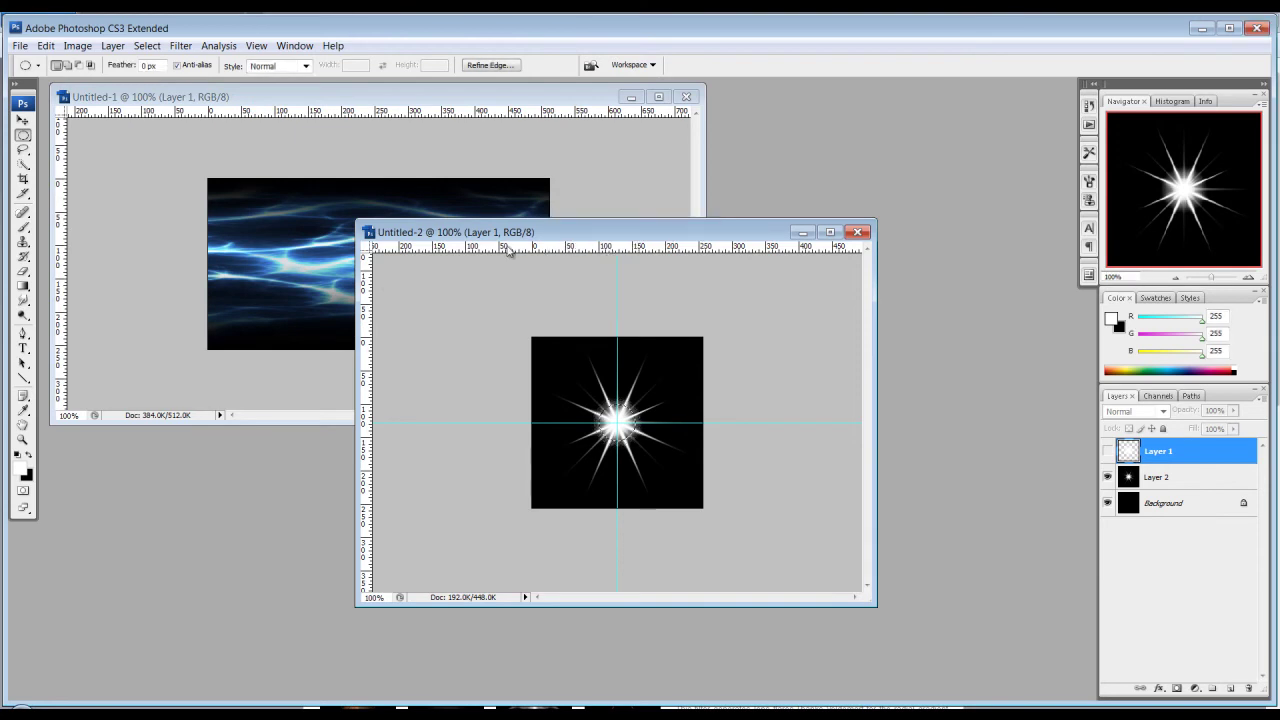
left_click_drag(643, 229, 643, 234)
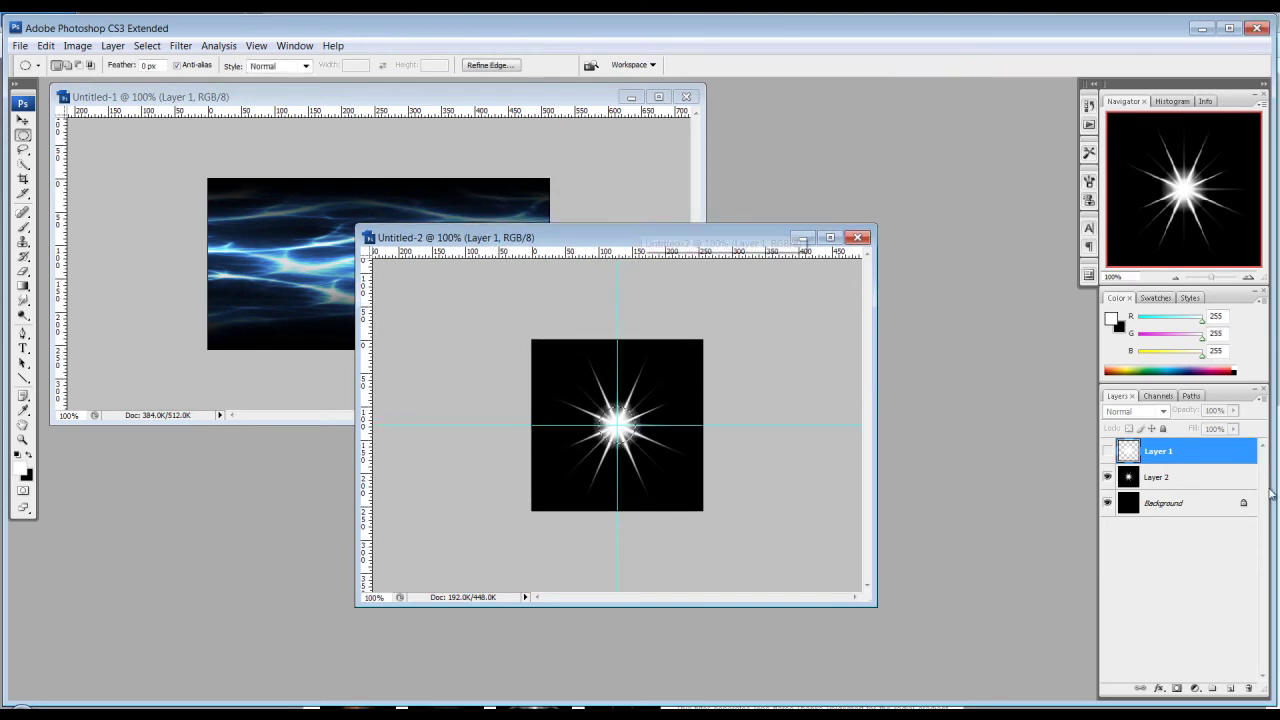
Step: Clear the feathered core from Layer 2 with four repeated deletions and remove the selection
left_click(1194, 478)
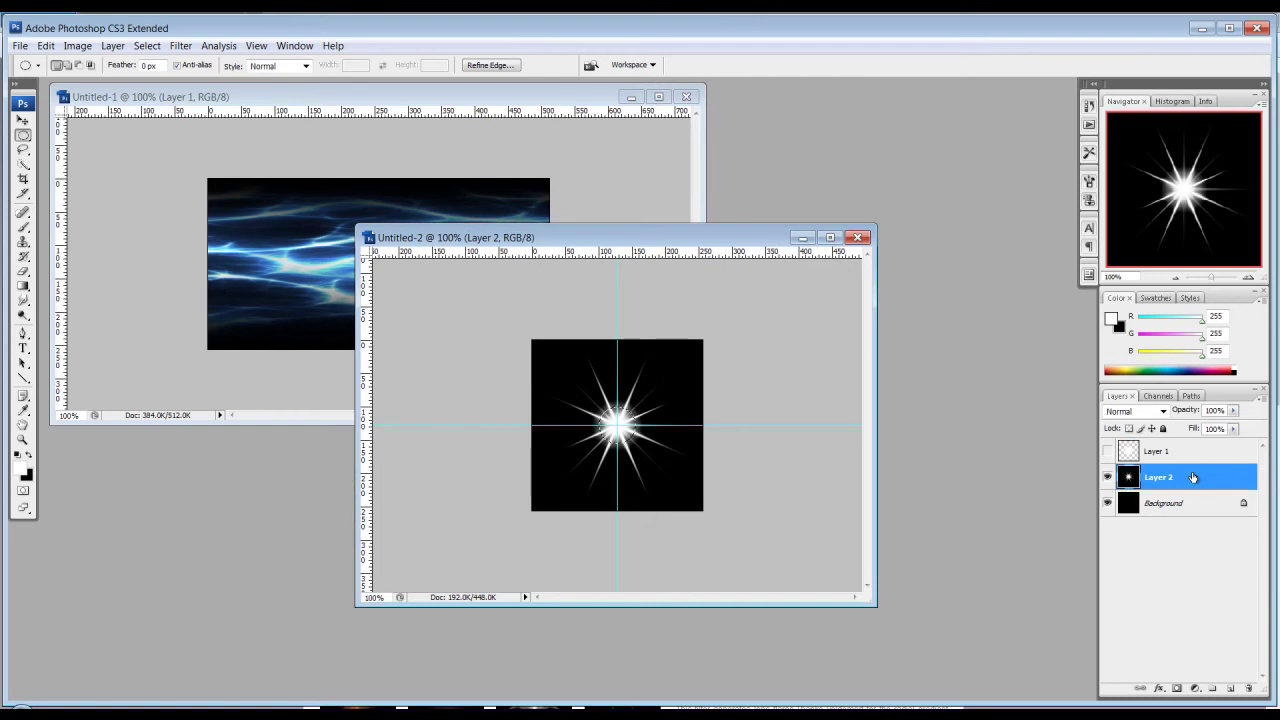
key("Delete")
key("Delete")
key("Delete")
key("Delete")
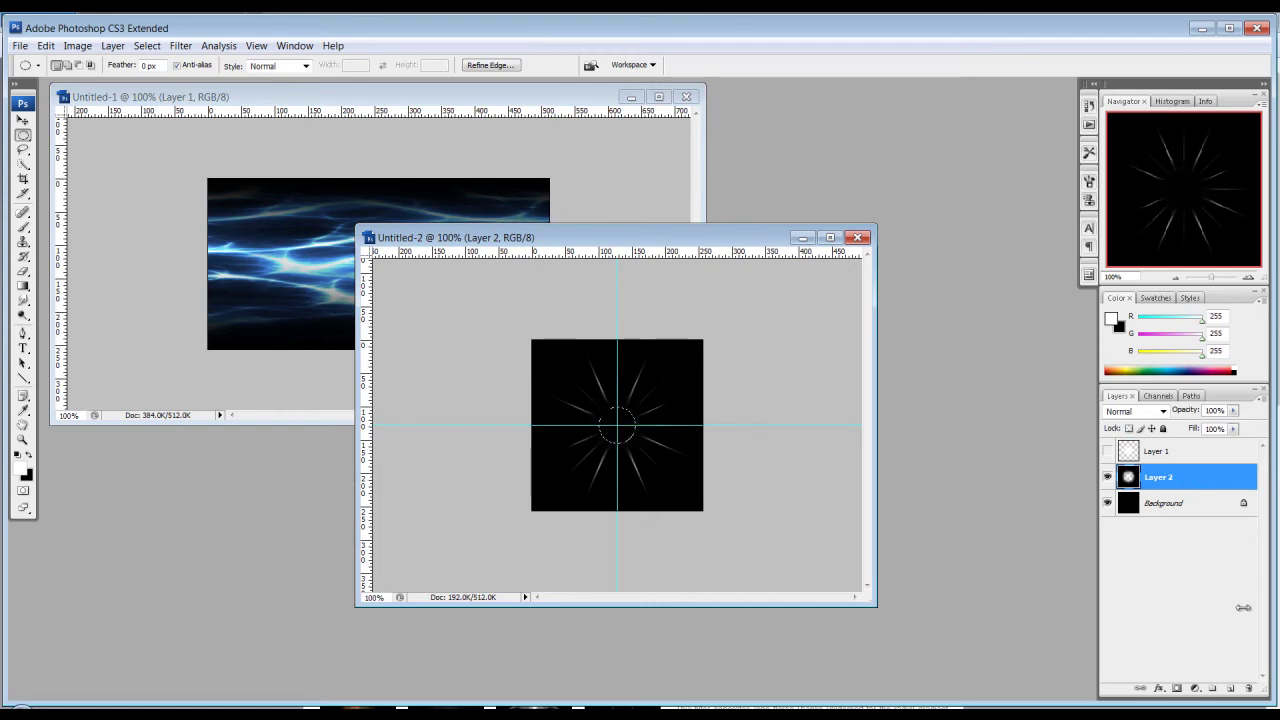
key("ctrl+d")
Step: Show Layer 1 and scale its white glow down slightly about its centre
left_click(1107, 452)
left_click(1129, 452)
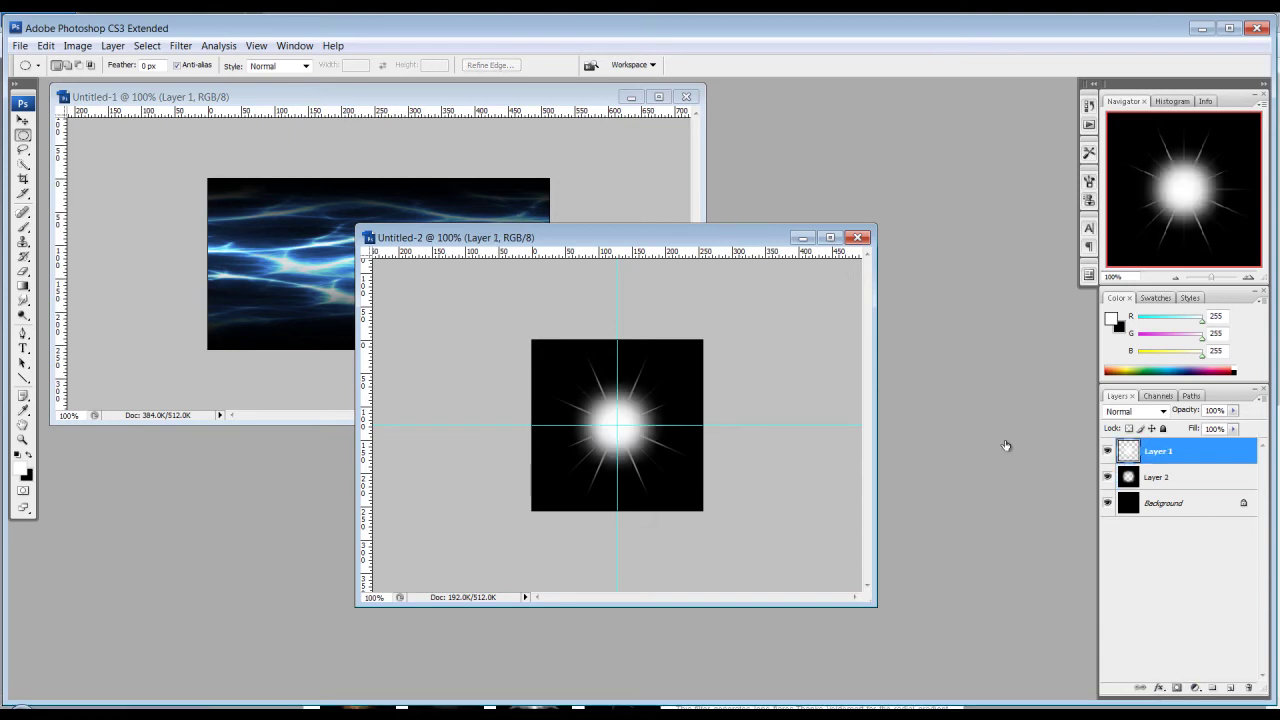
key("ctrl+t")
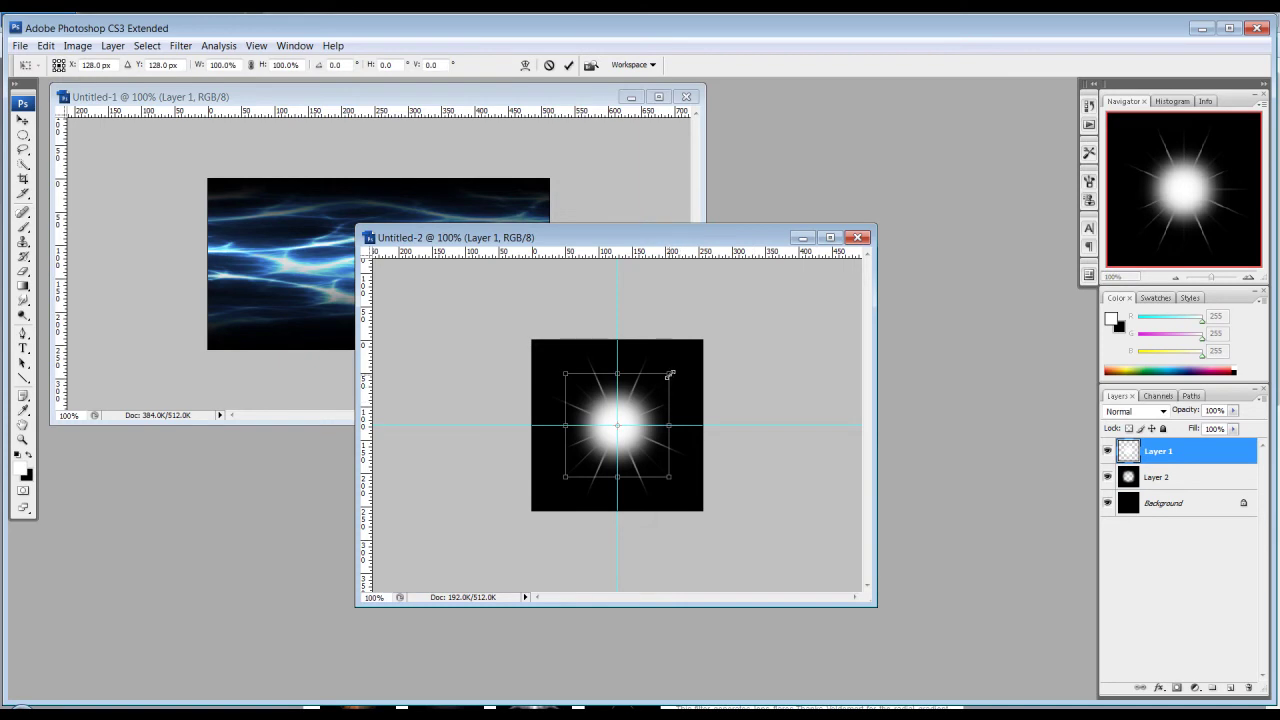
mouse_move(670, 374)
left_mouse_down()
mouse_move(653, 397)
mouse_move(662, 382)
left_mouse_up()
key("Return")
key("m")
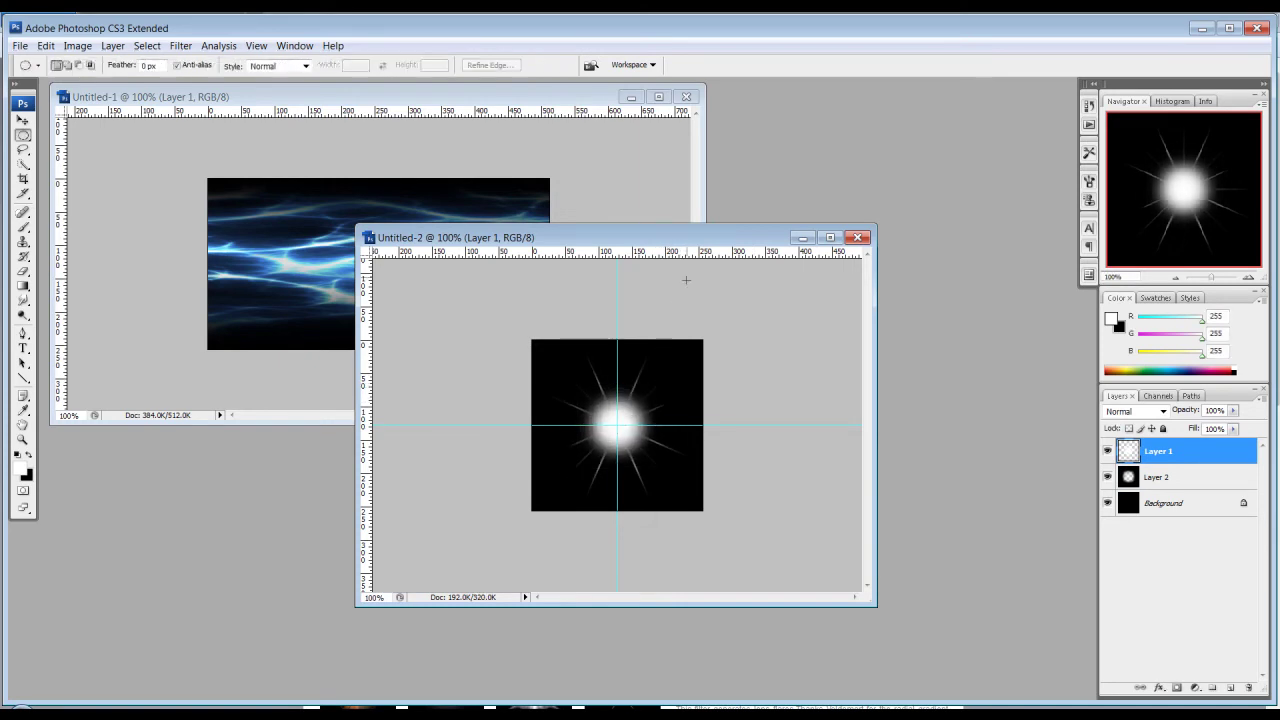
Step: Reposition and enlarge the Untitled-2 document window, and merge Layer 1 down into Layer 2
left_click_drag(713, 244, 628, 187)
left_click_drag(790, 547, 838, 589)
left_click(1175, 476)
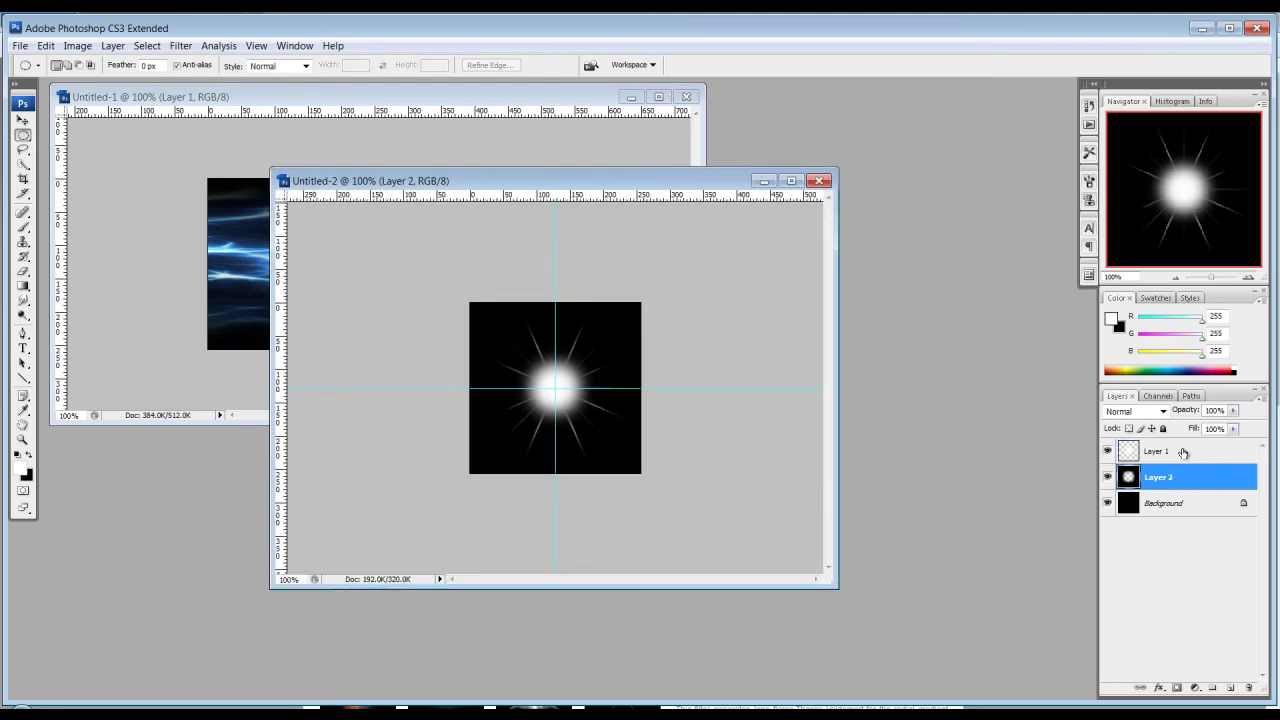
left_click(1183, 452)
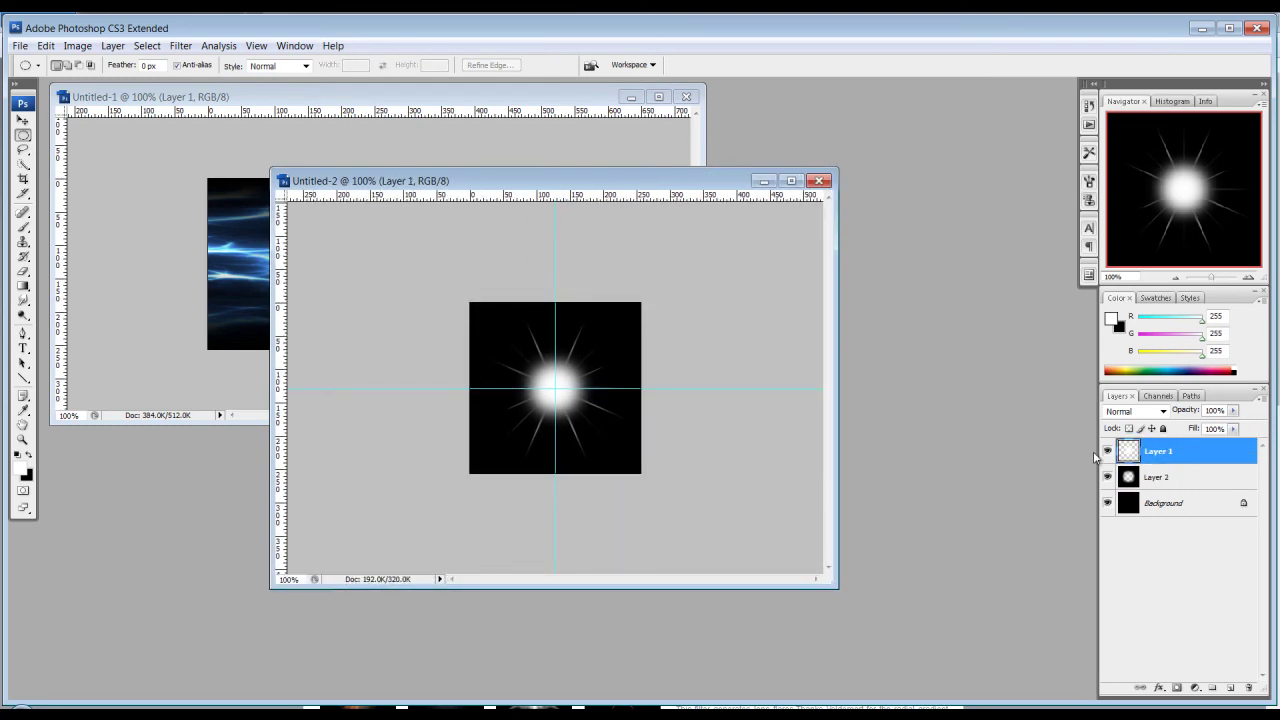
key("ctrl+e")
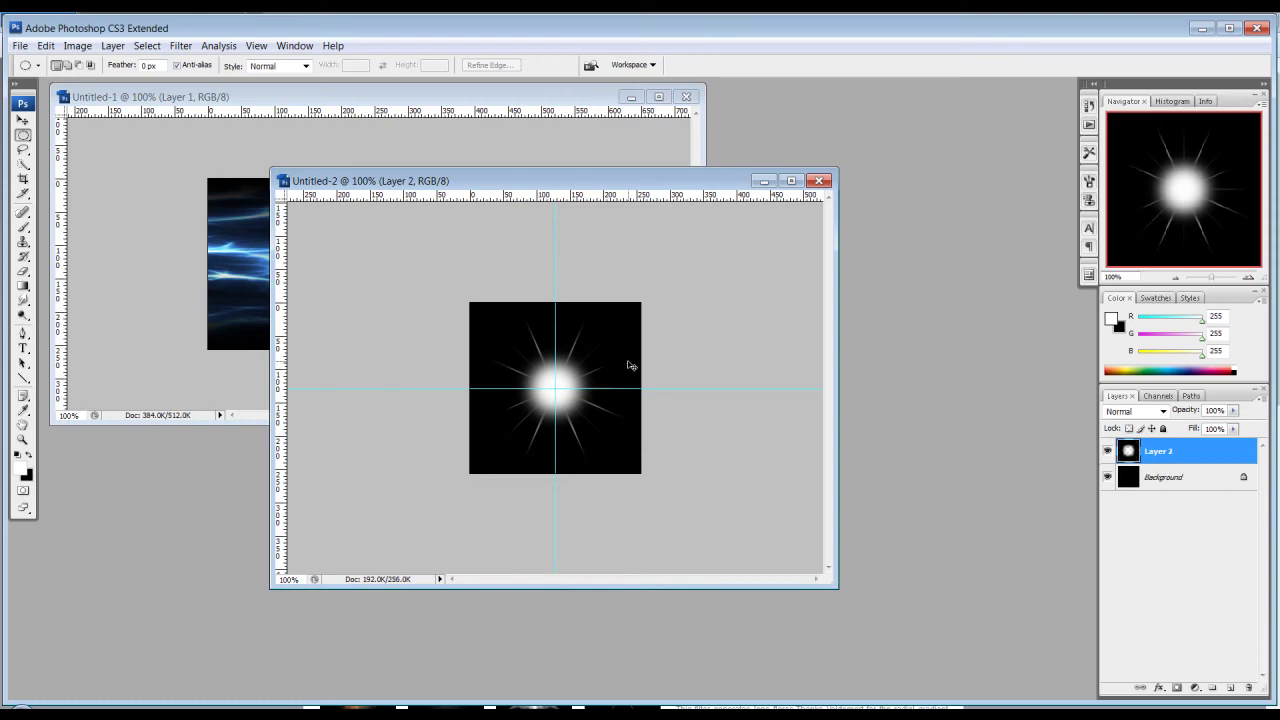
Step: Try scaling the merged flare to about half its size about the canvas centre, and undo it
key("ctrl+t")
left_click_drag(648, 304, 600, 354)
key("Return")
key("m")
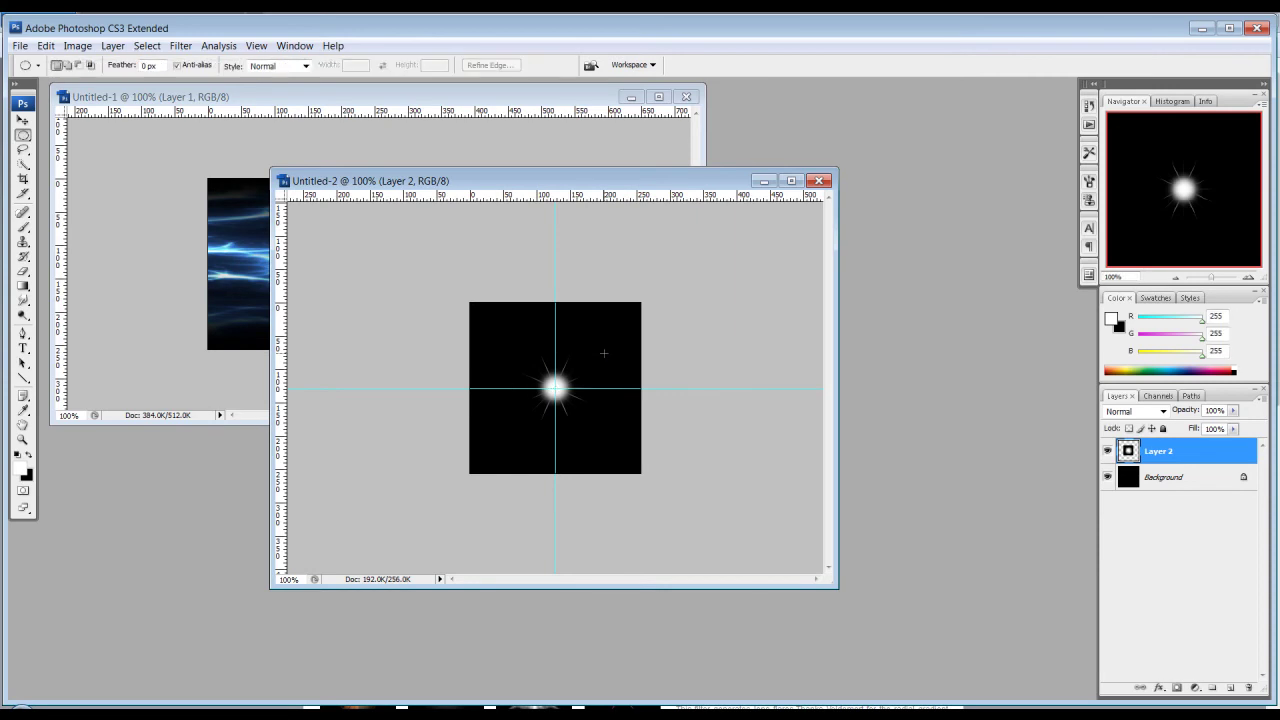
left_click(23, 119)
mouse_move(553, 387)
left_mouse_down()
mouse_move(532, 362)
mouse_move(555, 387)
left_mouse_up()
key("ctrl+z")
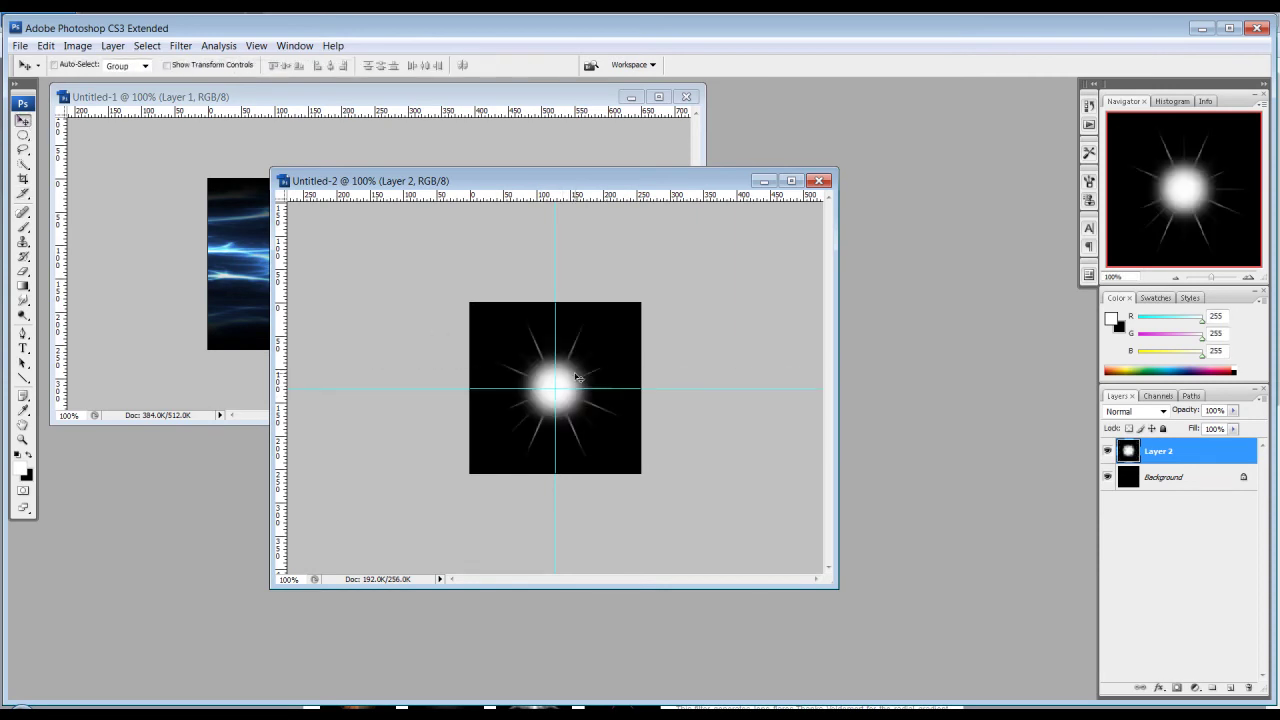
Step: Scale the merged flare down into the canvas's upper-left quadrant and duplicate it into the lower-right quadrant
key("ctrl+t")
left_click_drag(643, 301, 601, 431)
key("Return")
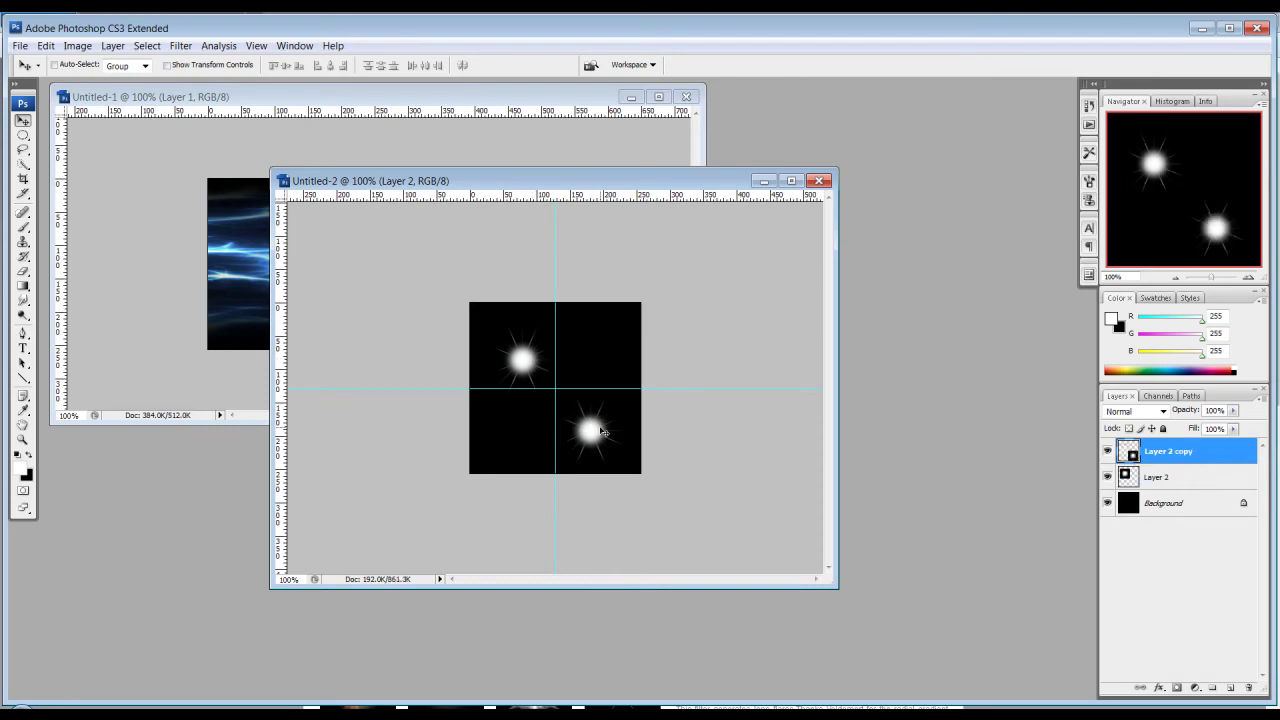
Step: Shrink the lower-right flare copy and duplicate the small flare into the canvas's upper-right quadrant
key("ctrl+t")
left_click_drag(632, 390, 613, 412)
key("Return")
left_click_drag(605, 435, 584, 246)
key("ctrl+t")
key("Return")
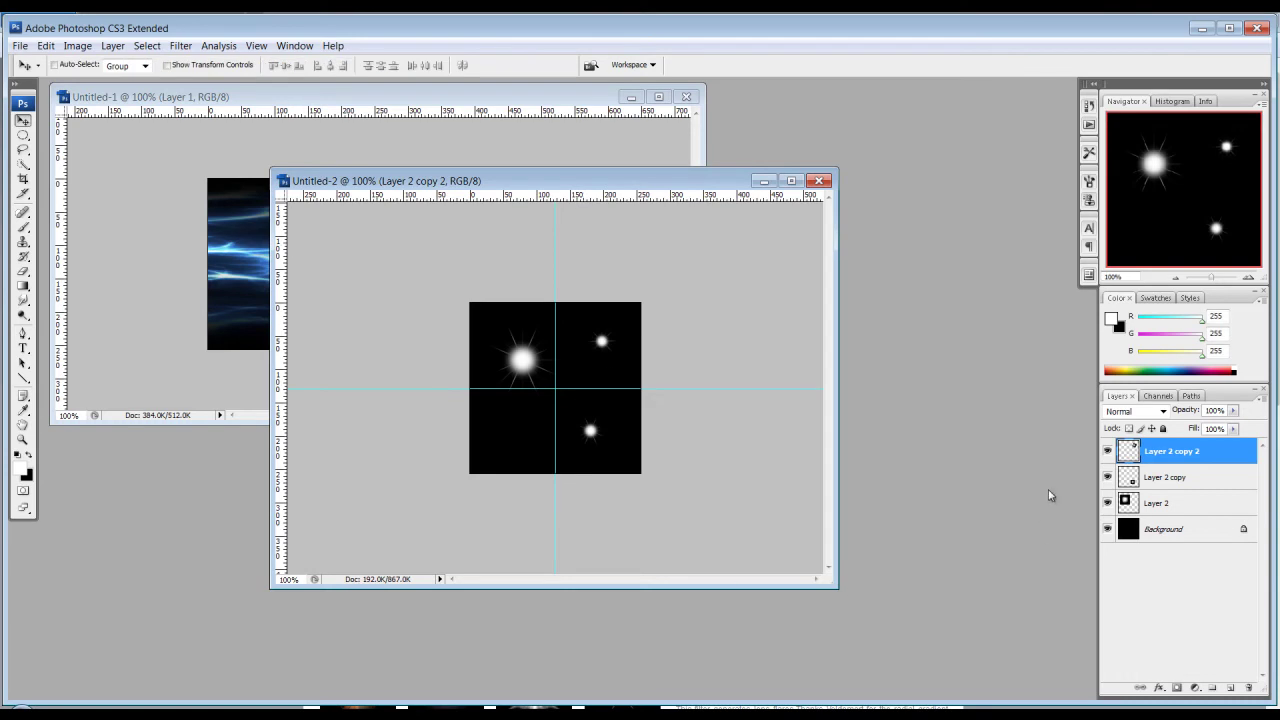
Step: Rotate the small lower-right flare on Layer 2 copy by about 64 degrees
left_click(1190, 479)
key("ctrl+t")
left_click_drag(691, 431, 632, 508)
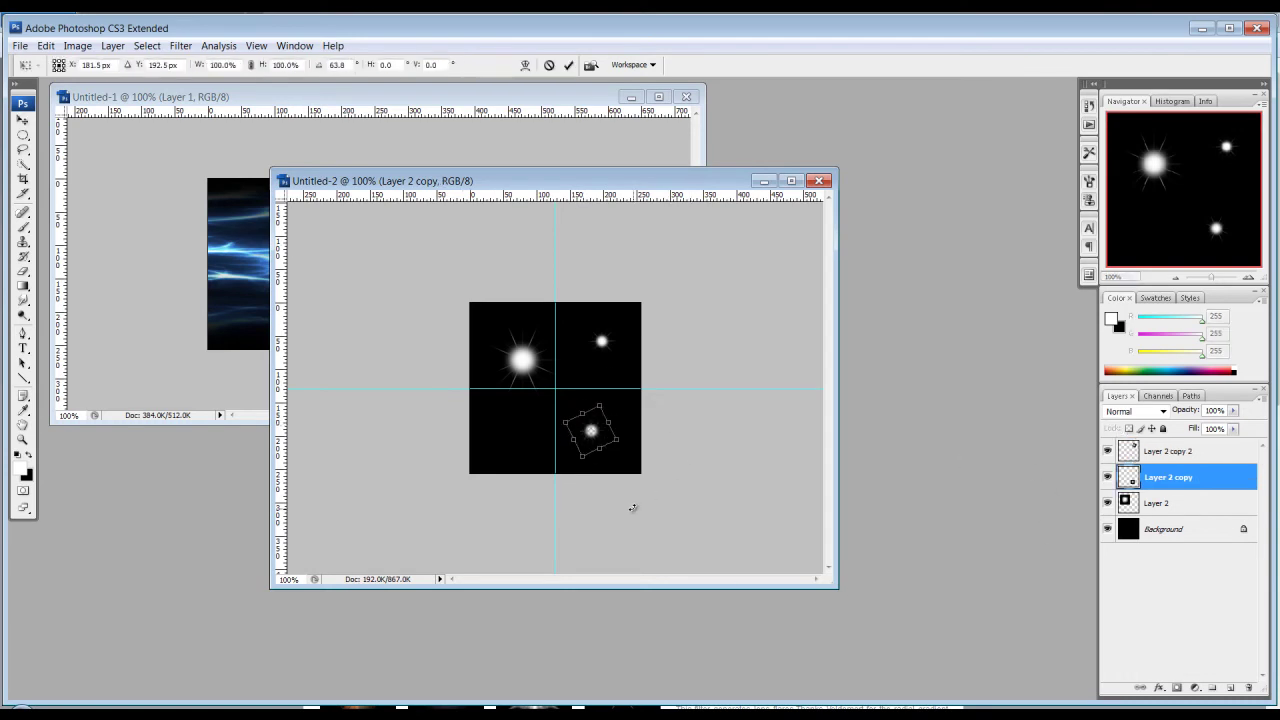
key("Return")
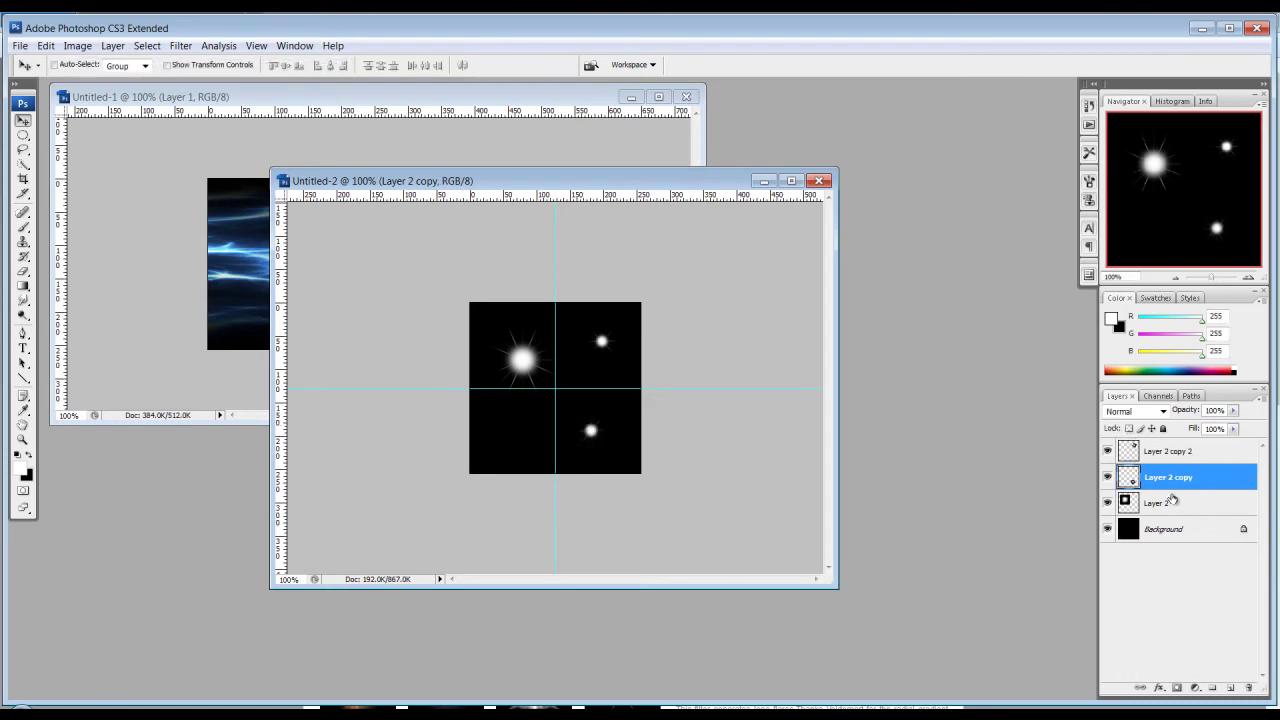
Step: Duplicate the large flare on Layer 2 into the lower-left quadrant and shrink the copy to match the small flares
left_click(1173, 502)
left_click_drag(515, 363, 504, 436)
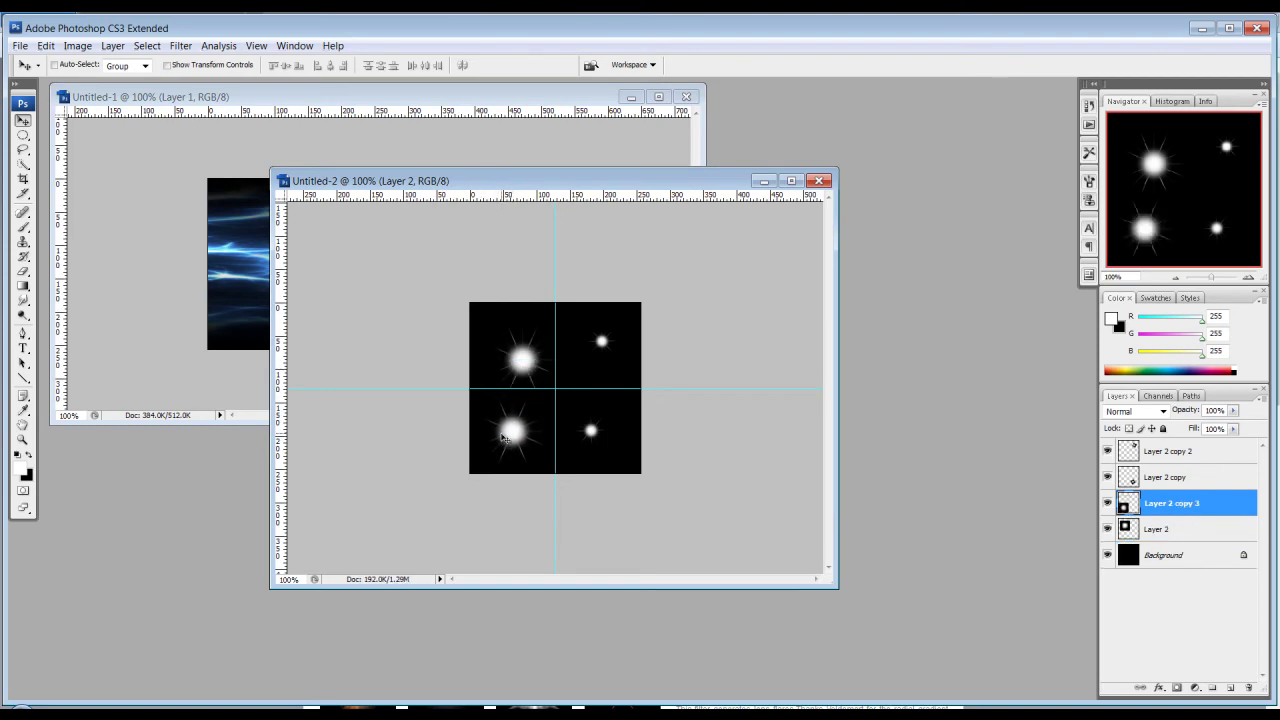
key("ctrl+t")
left_click_drag(474, 389, 515, 405)
key("Return")
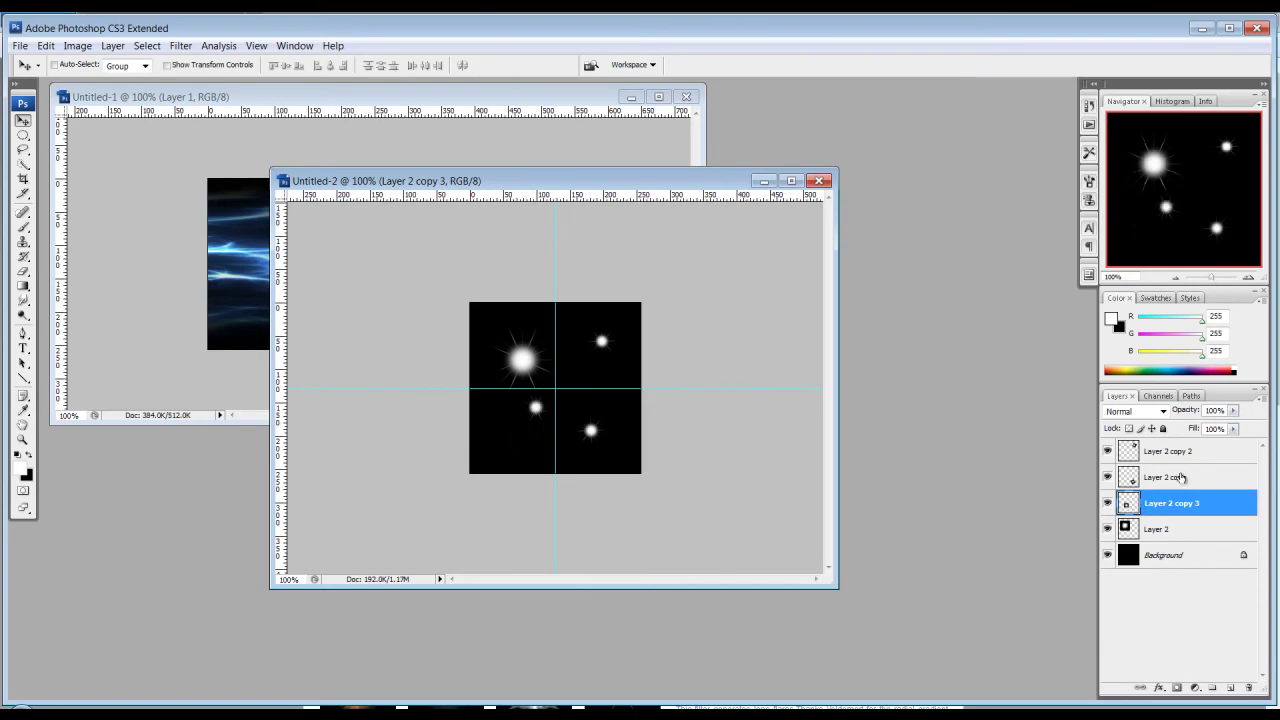
Step: Turn off snapping and reposition the small flares on Layer 2 copy and Layer 2 copy 2 for an irregular spread
left_click(1180, 478)
mouse_move(595, 354)
left_mouse_down()
mouse_move(584, 362)
mouse_move(620, 354)
mouse_move(609, 362)
left_mouse_up()
left_click(255, 46)
left_click(270, 327)
mouse_move(594, 446)
left_mouse_down()
mouse_move(591, 434)
mouse_move(594, 444)
left_mouse_up()
left_click(1181, 450)
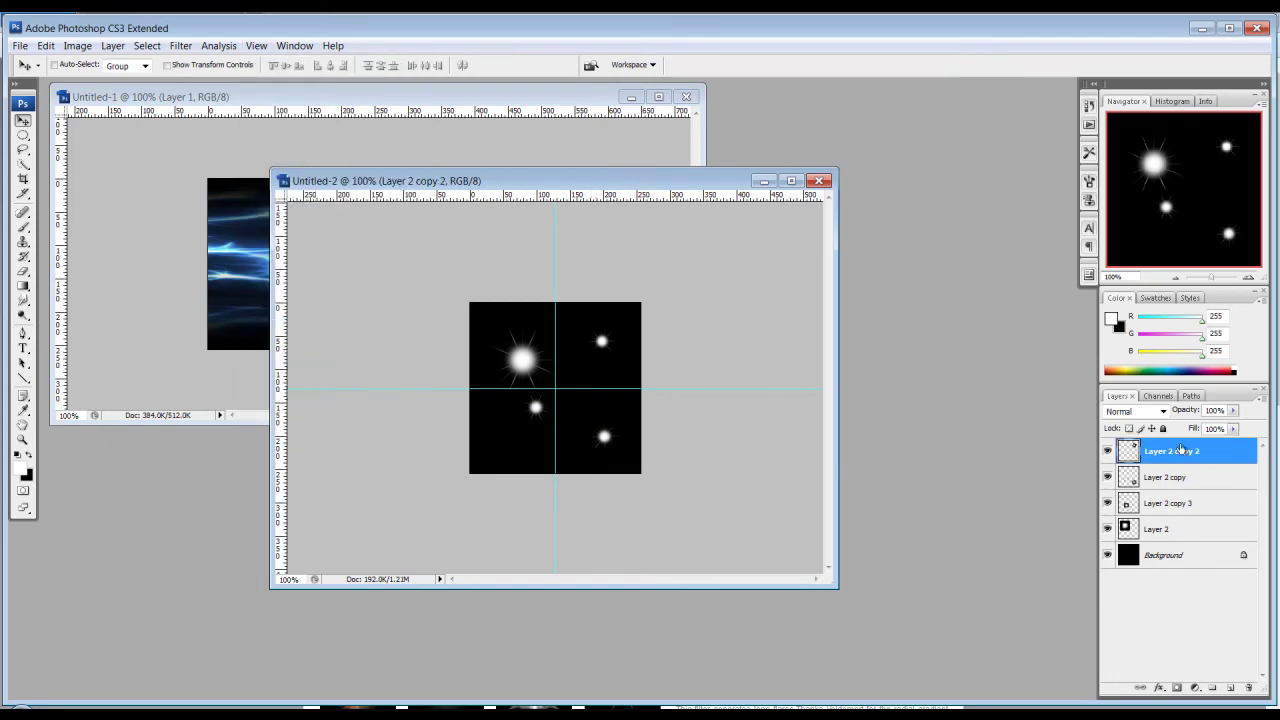
left_click_drag(600, 343, 589, 355)
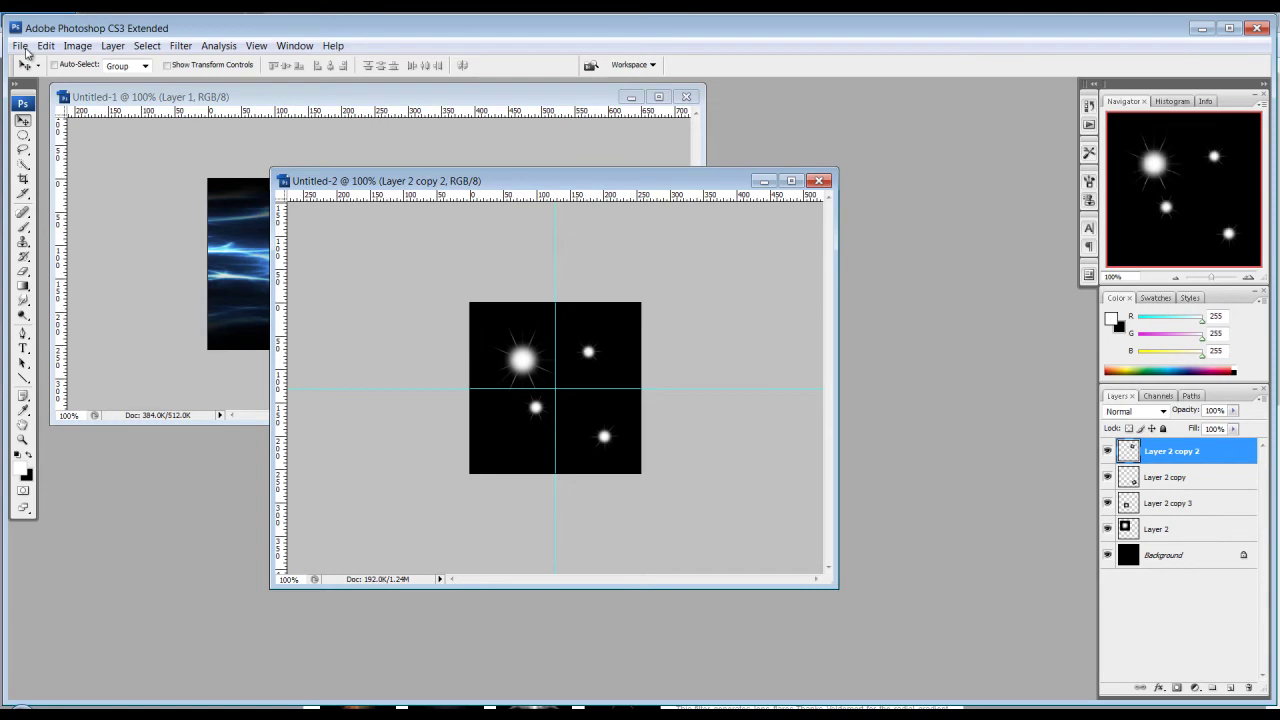
Step: Save the flare texture as a 24 bits/pixel Targa file in the Skyrim_Aura folder
left_click(20, 45)
left_click(80, 251)
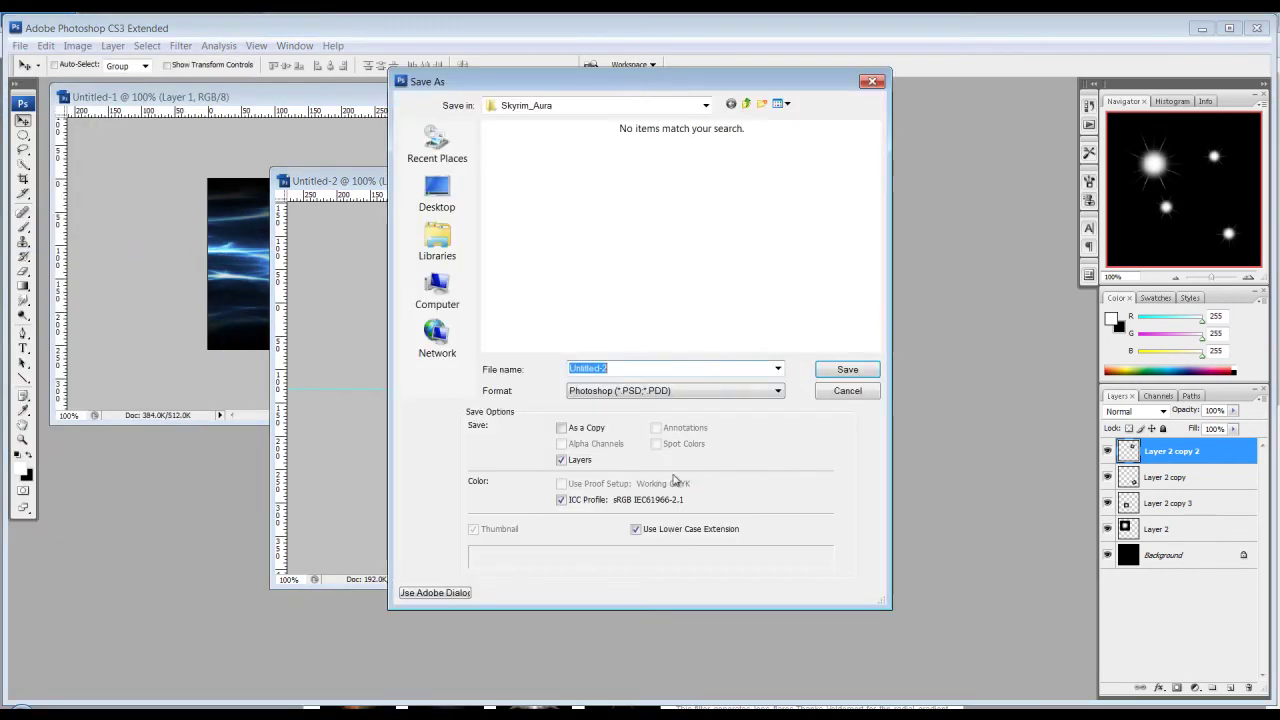
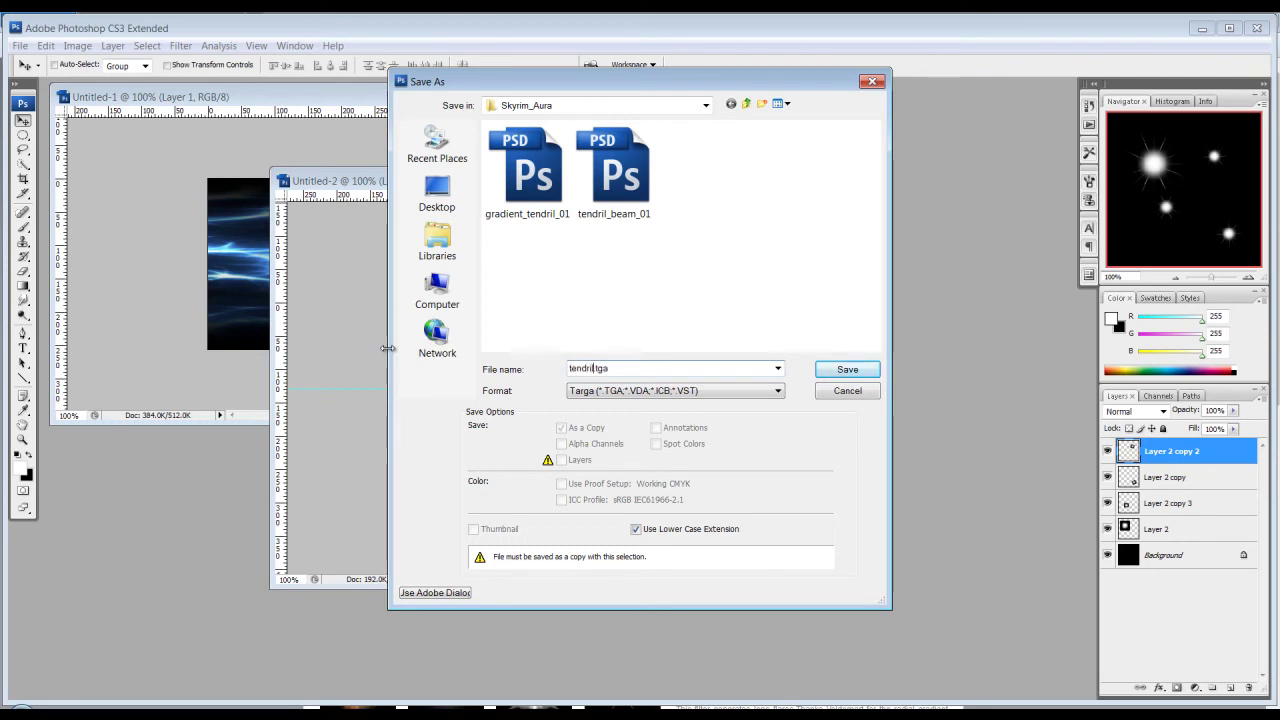
type("en")
key("Return")
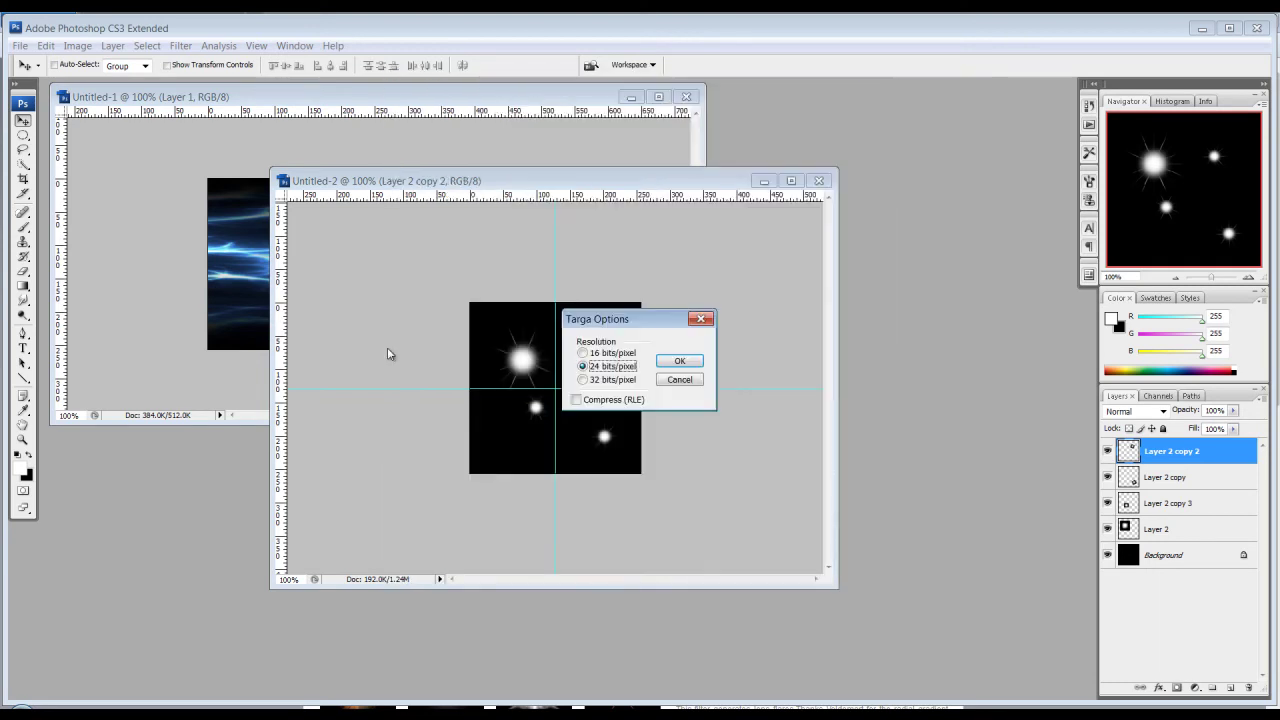
key("Return")
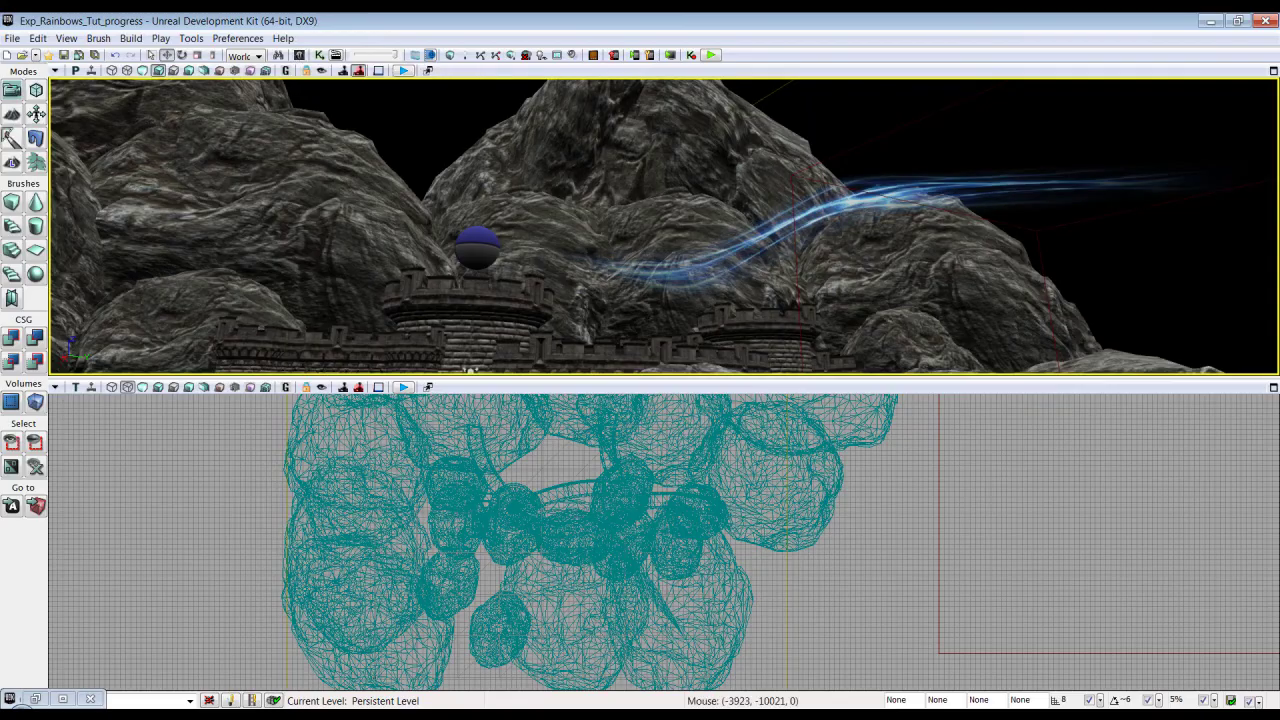
Step: Switch to Unreal Development Kit and bring up the Content Browser
left_click(63, 700)
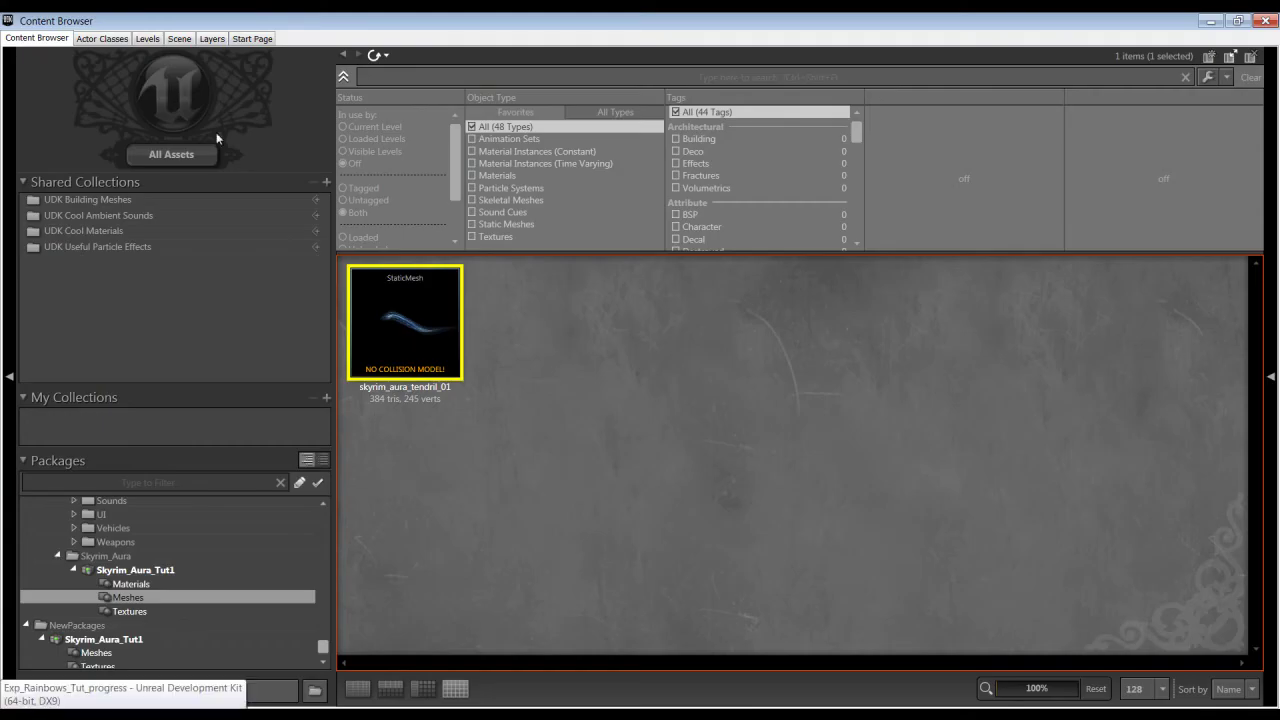
Step: Import the tendril_entities_01 texture into the Textures group of the Skyrim_Aura_Tut1 package
left_click(150, 611)
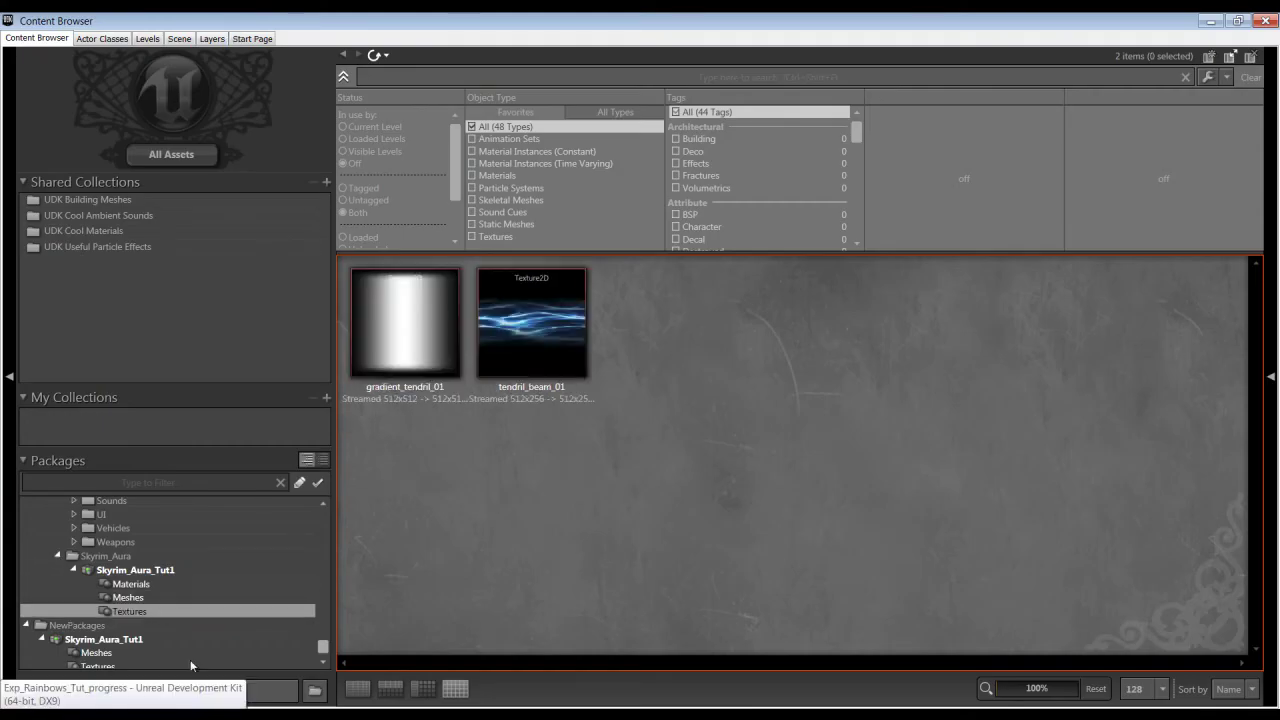
left_click(284, 697)
left_click(481, 190)
double_click(481, 190)
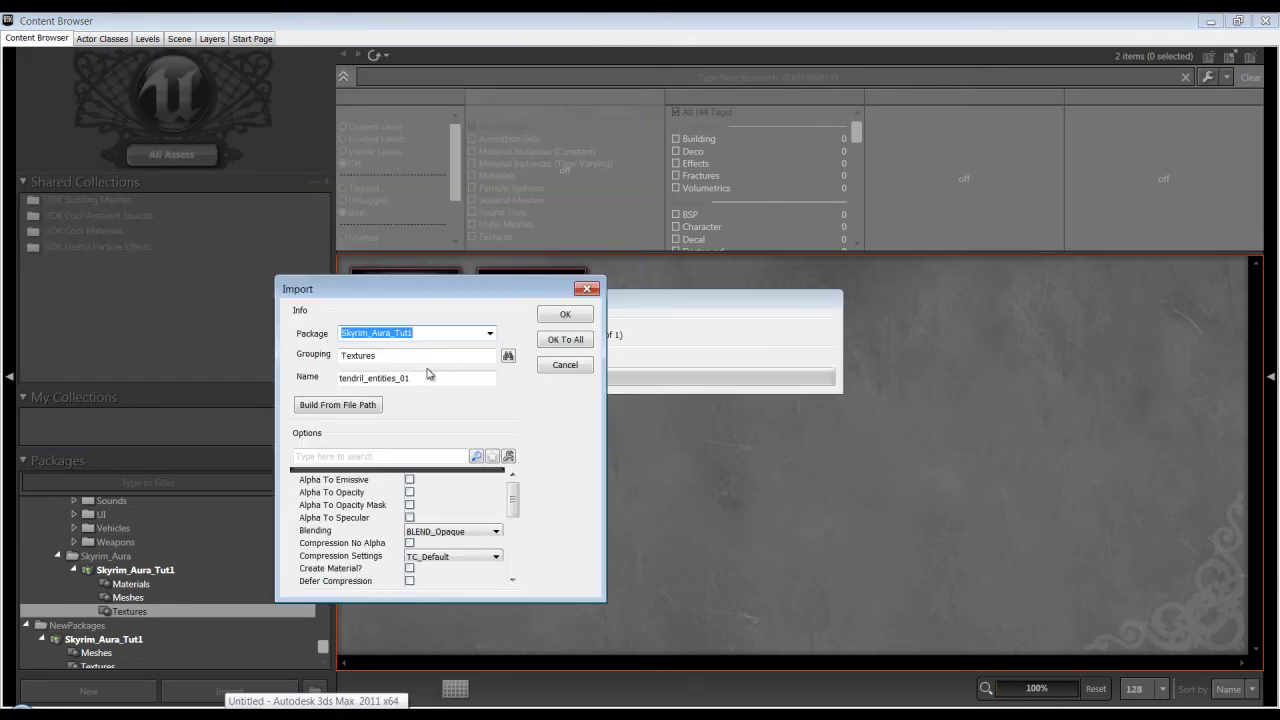
left_click(588, 315)
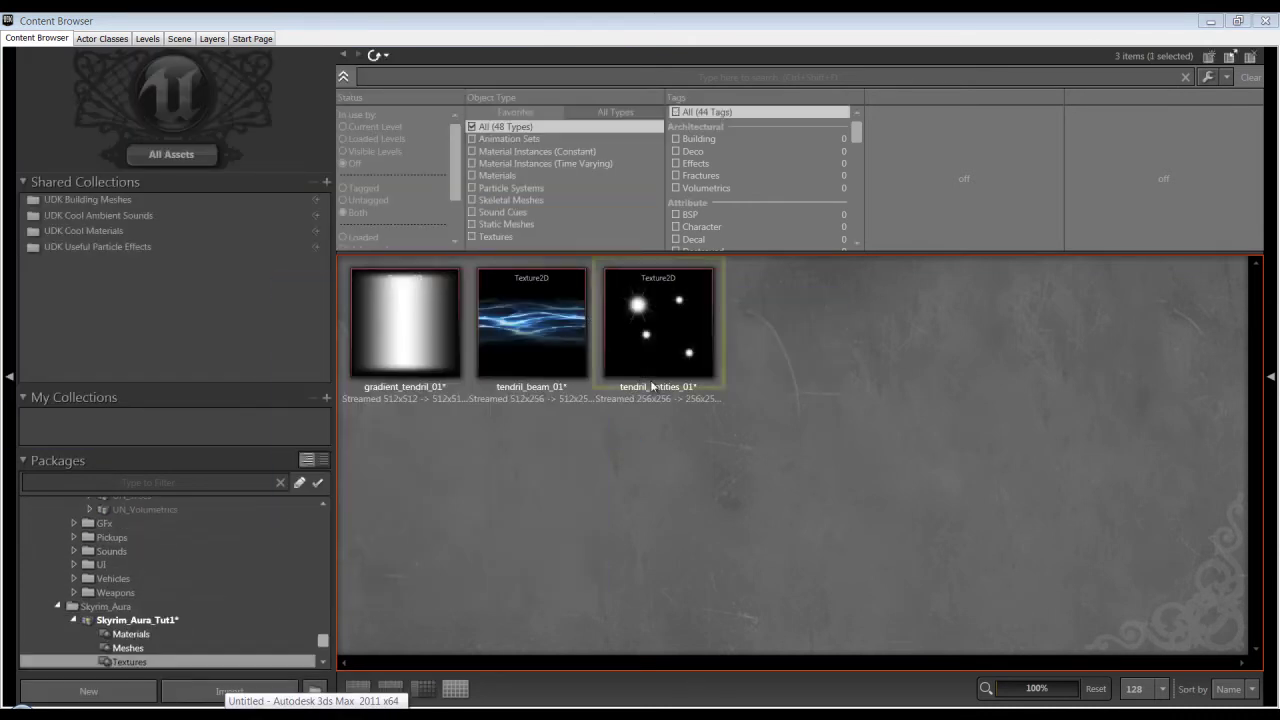
Step: Open the tendril_01_Mat material from the package's Materials group in the Material Editor
left_click(175, 633)
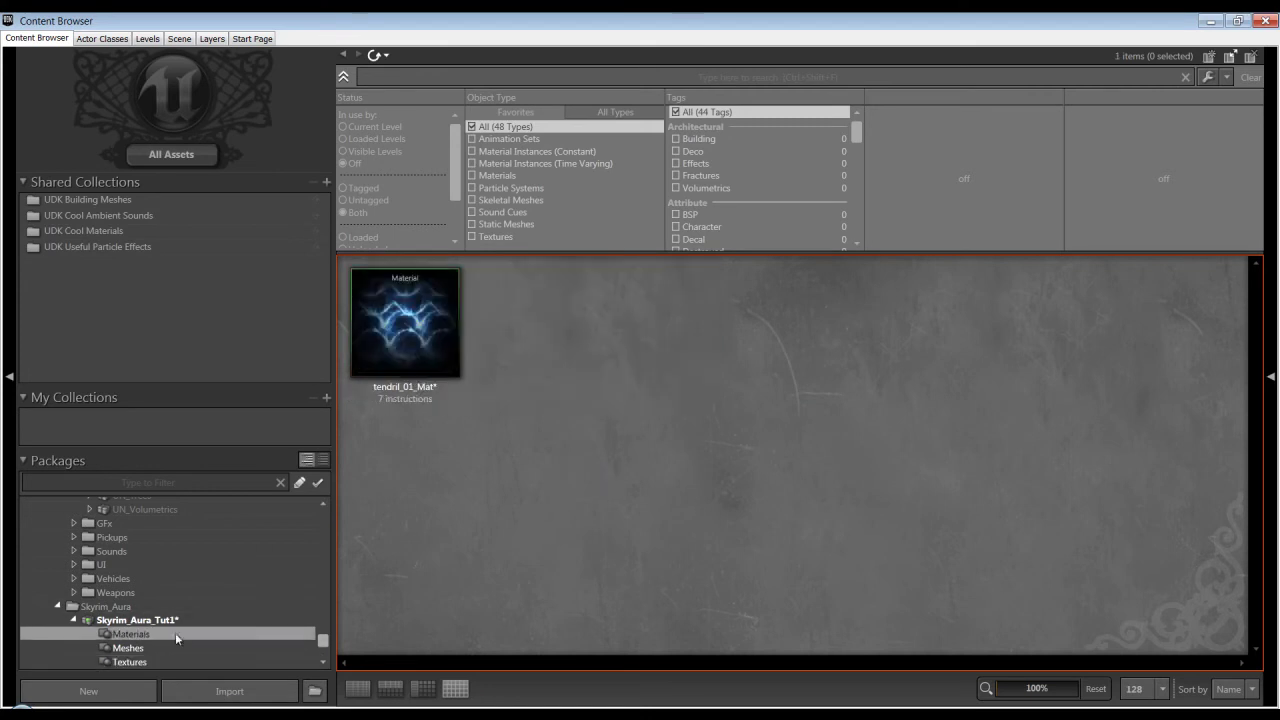
double_click(431, 312)
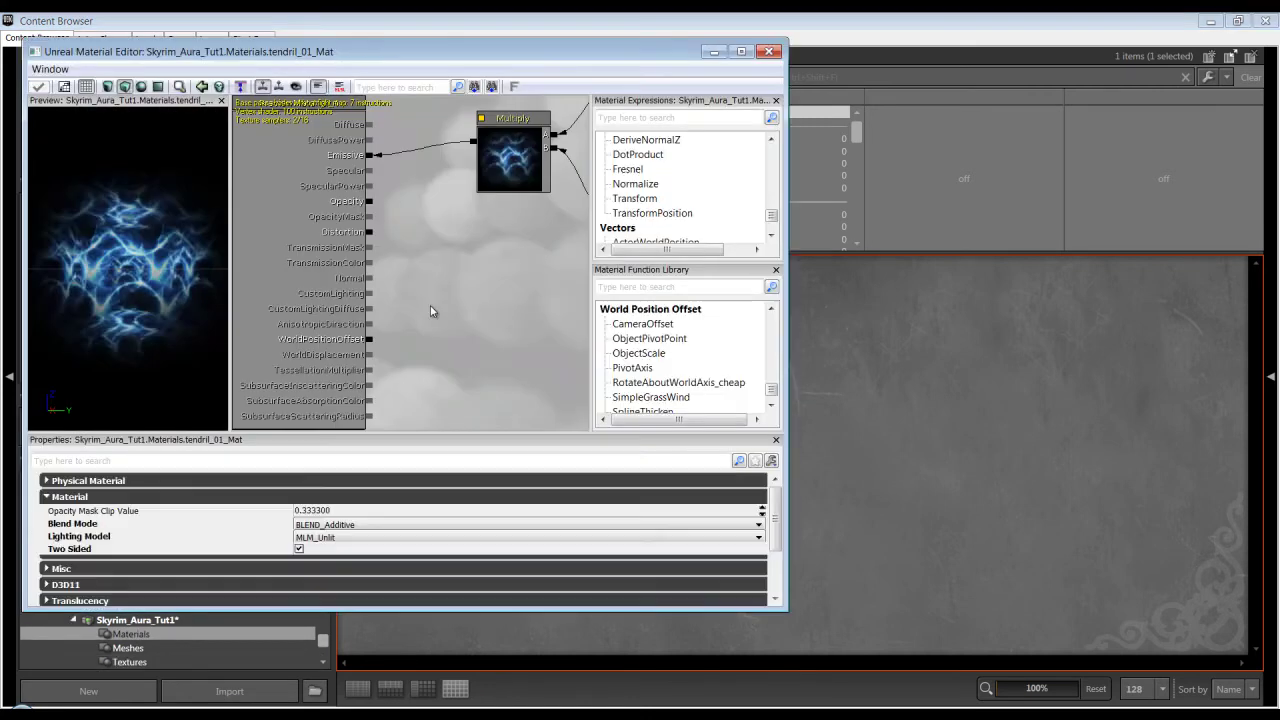
scroll(411, 358, "down", 2)
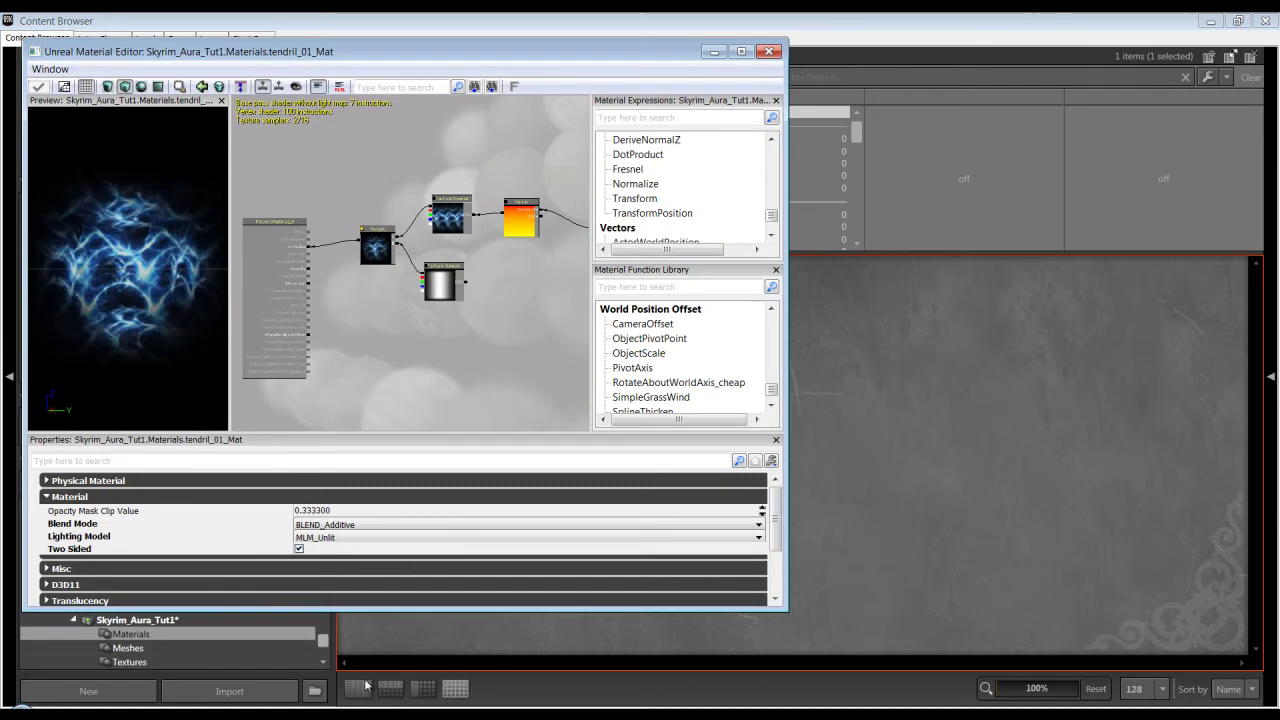
Step: Pick the tendril_entities_01 texture in the Content Browser and add it to the tendril_01_Mat graph as a Texture Sample
left_click(172, 661)
left_click(634, 381)
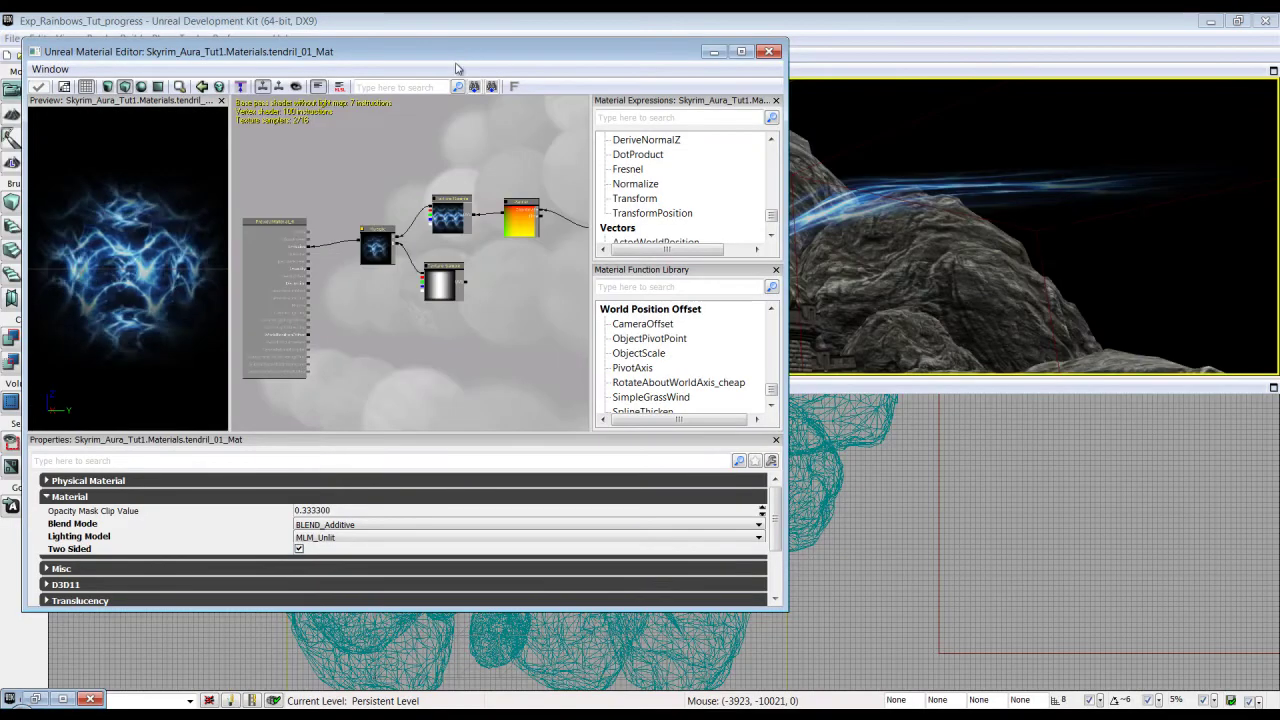
double_click(463, 57)
left_click_drag(566, 370, 707, 451)
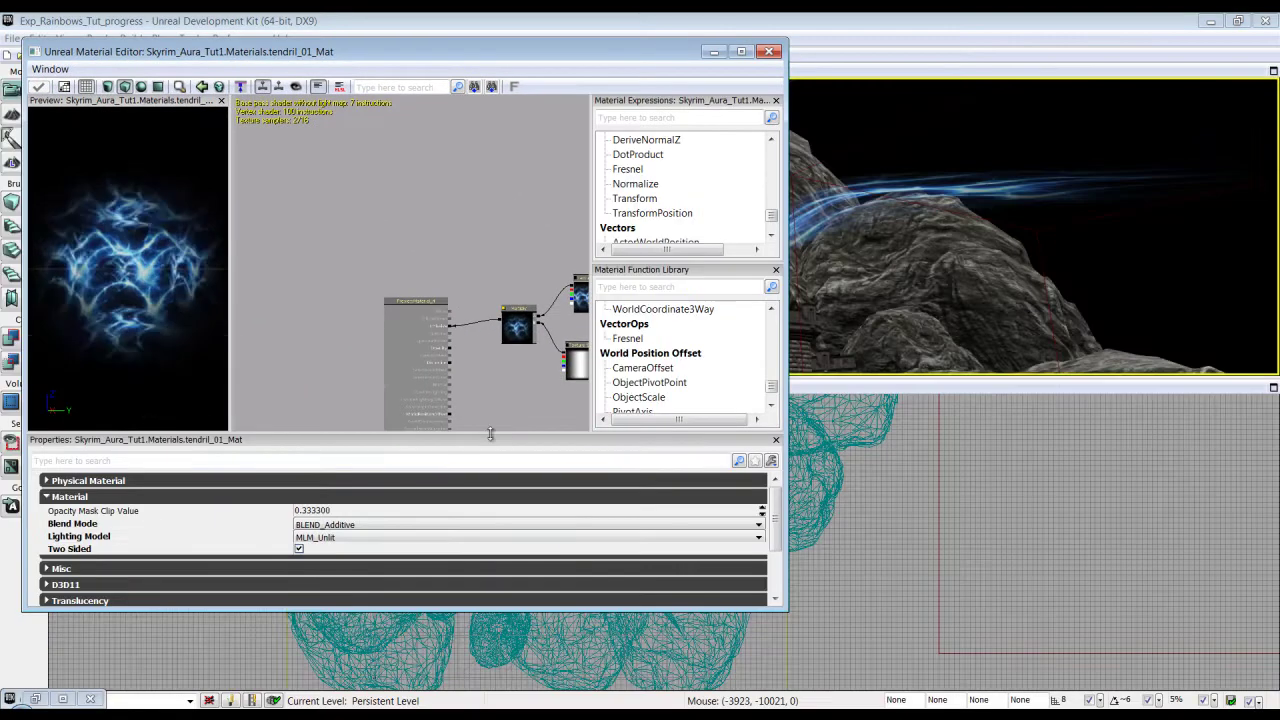
double_click(965, 18)
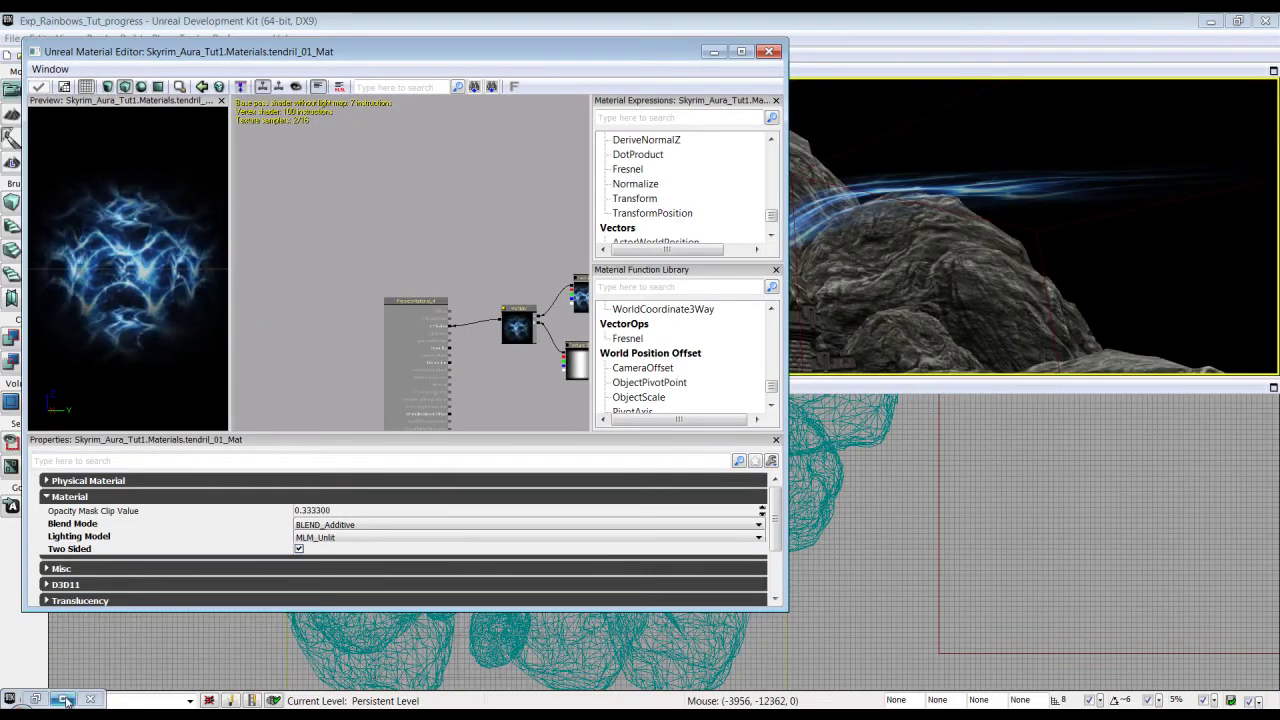
key("alt+Tab")
double_click(770, 18)
left_click_drag(812, 95, 869, 100)
key("t")
left_click(491, 266)
left_click_drag(438, 229, 423, 341)
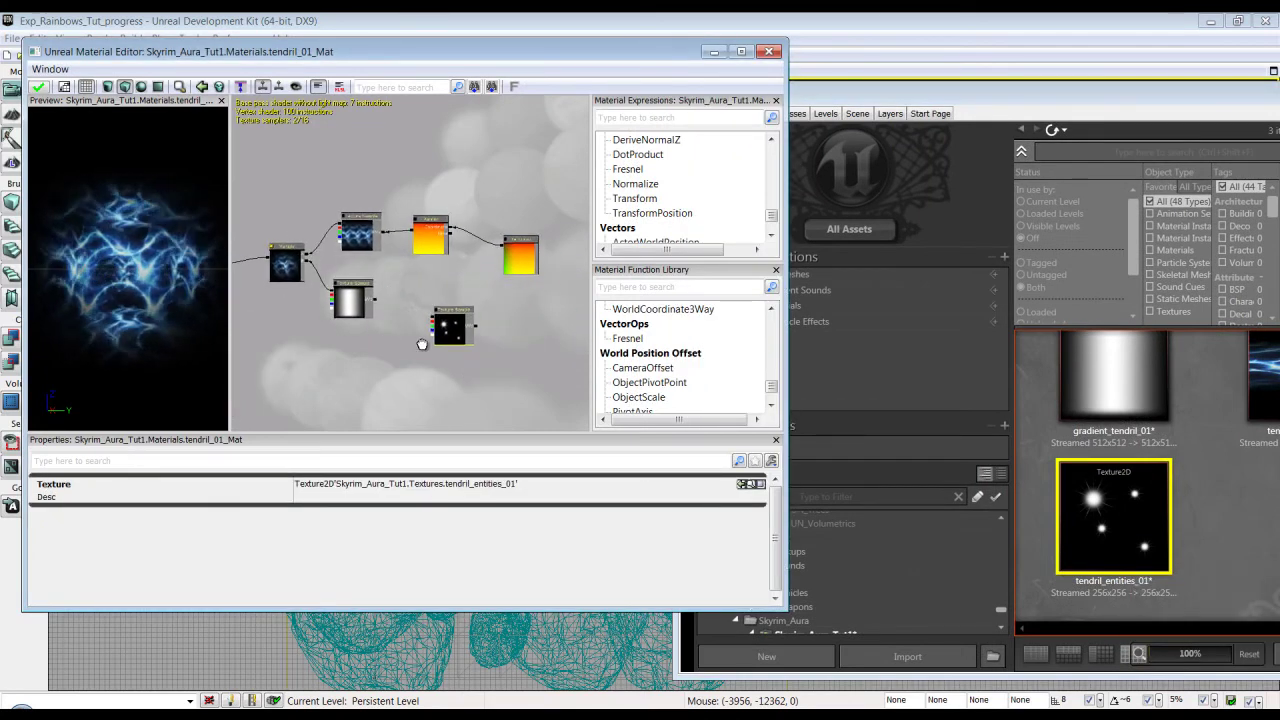
Step: Close the Content Browser and place the tendril_entities_01 Texture Sample in clear space below the TexCoord node
left_click_drag(1197, 93, 925, 103)
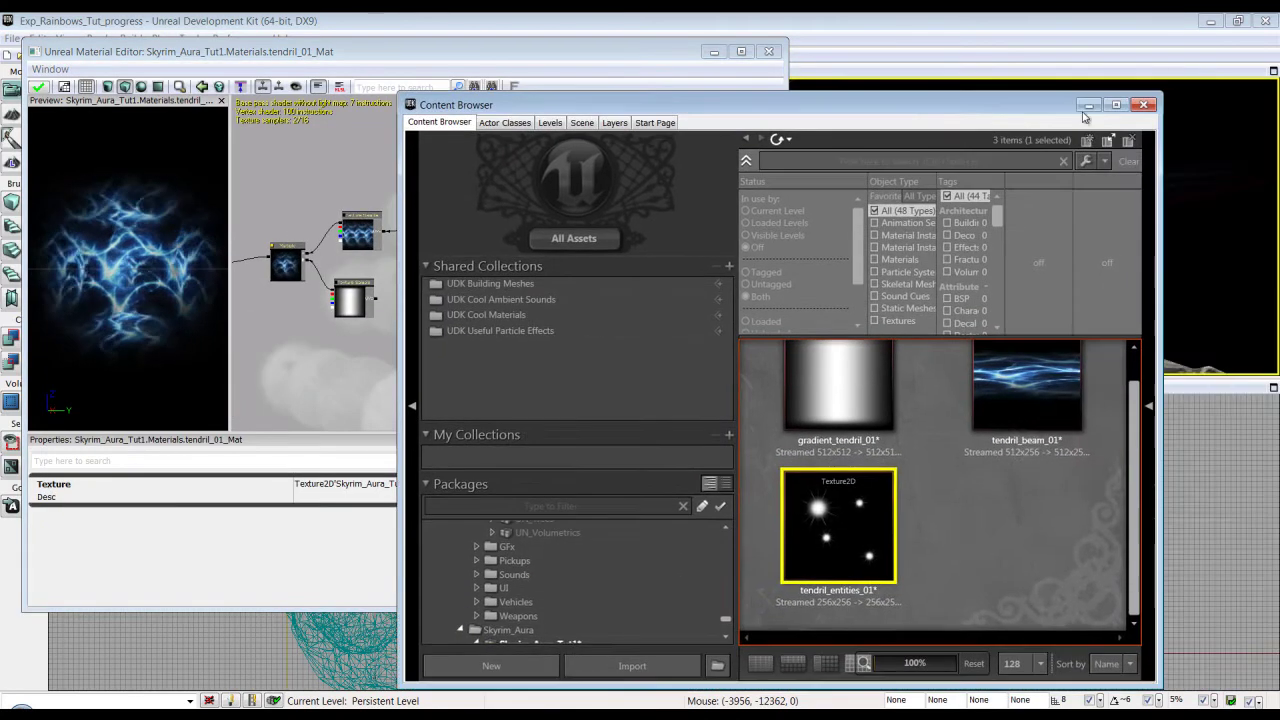
left_click(1142, 107)
left_click_drag(453, 365, 482, 354)
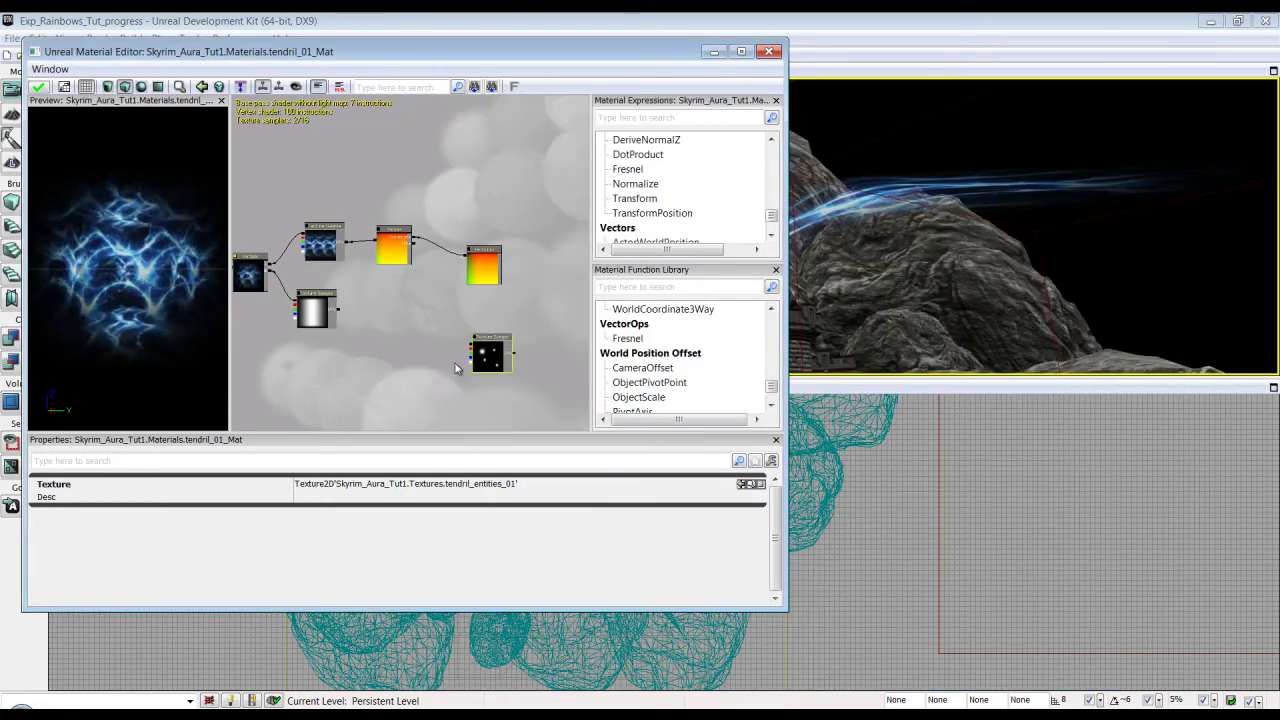
left_click_drag(394, 334, 351, 278)
scroll(345, 322, "up", 2)
left_click_drag(471, 331, 502, 306)
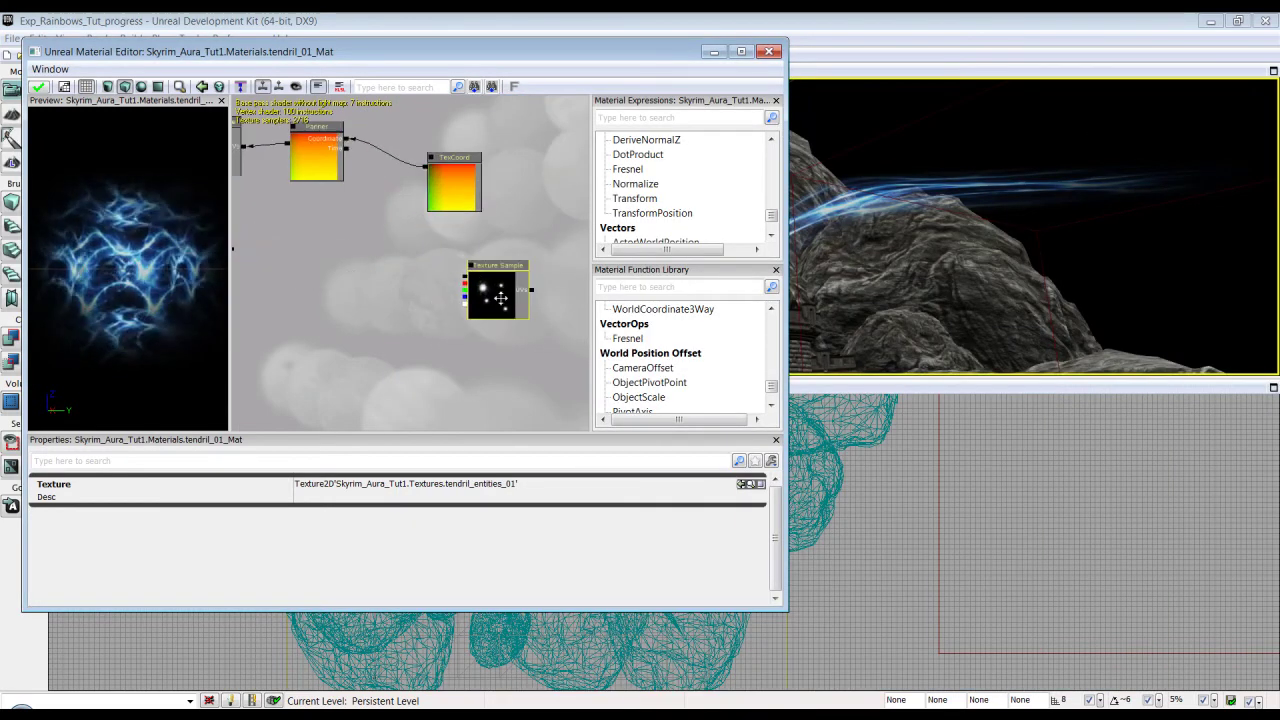
Step: Add a Multiply node and a Constant3Vector node near the flare Texture Sample
left_click(437, 307)
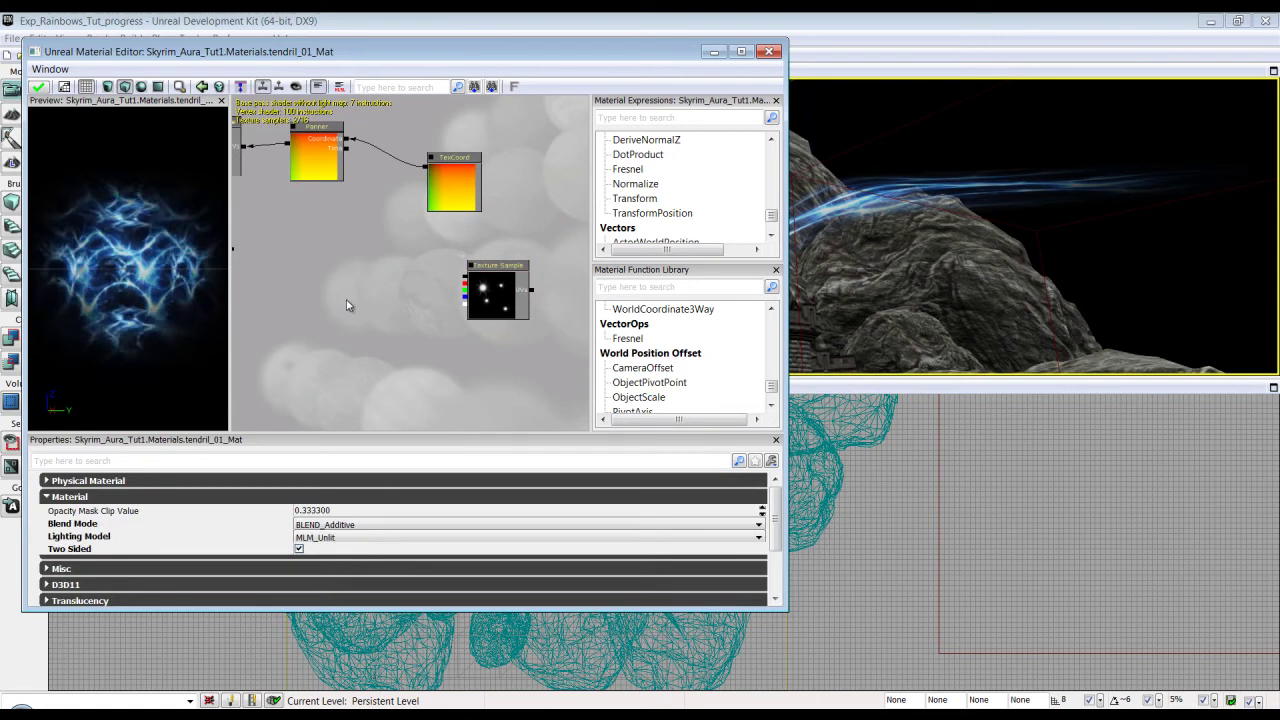
left_click(313, 294)
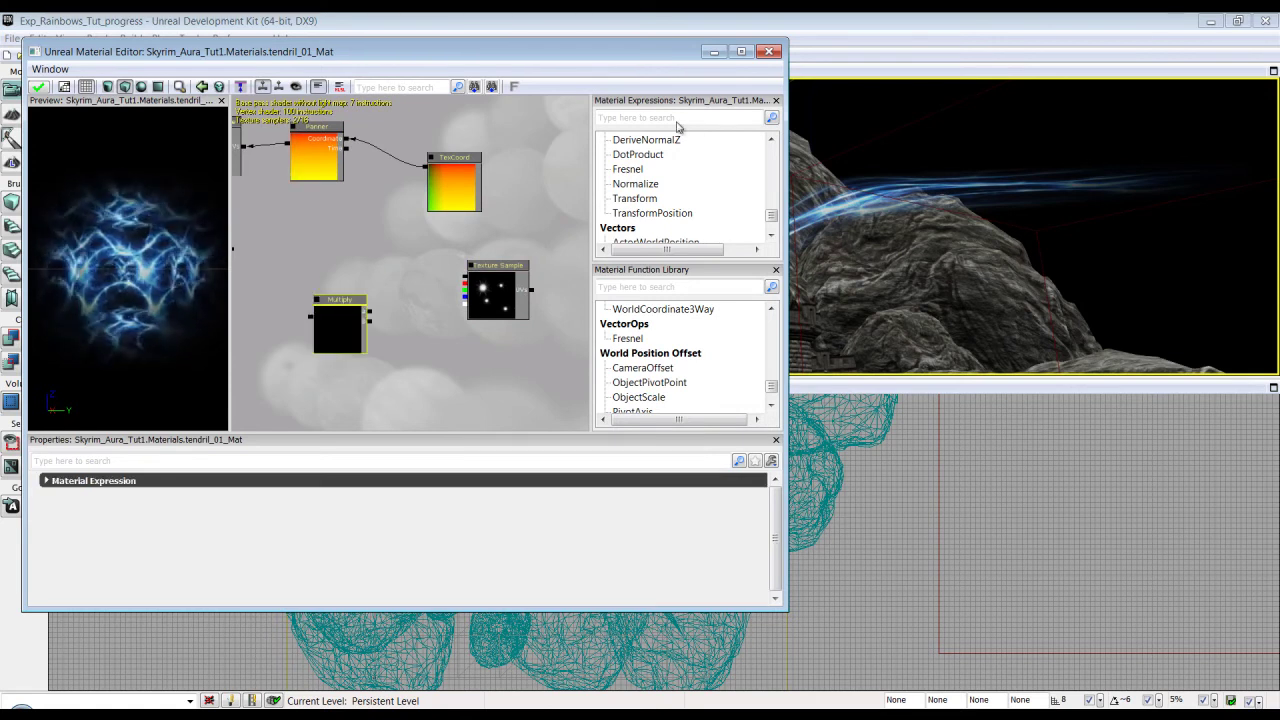
type("const")
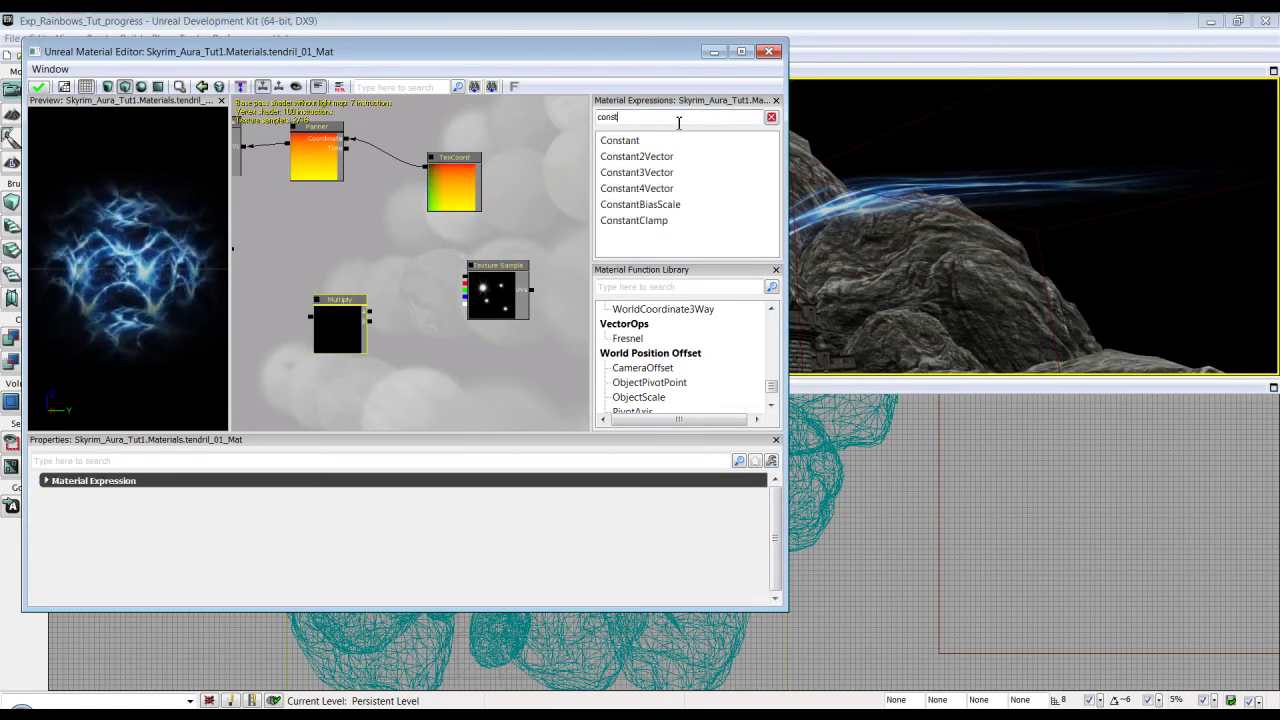
left_click(624, 141)
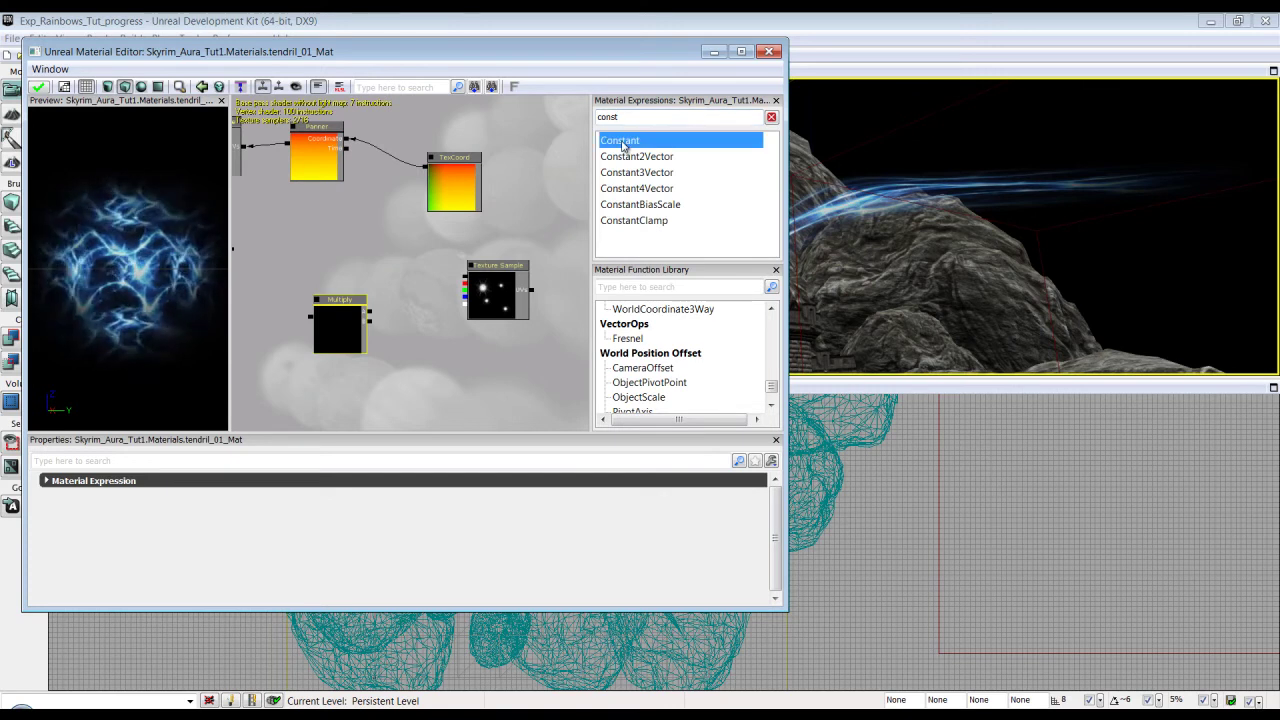
left_click(630, 160)
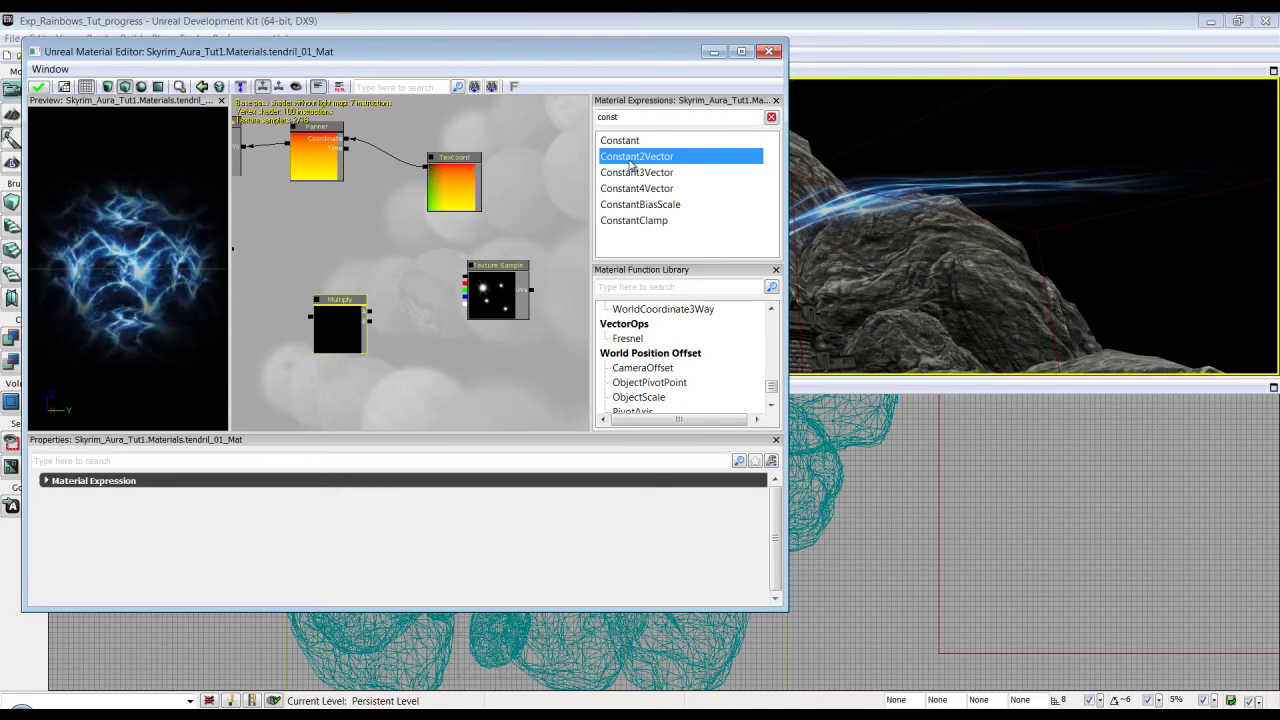
left_click(628, 173)
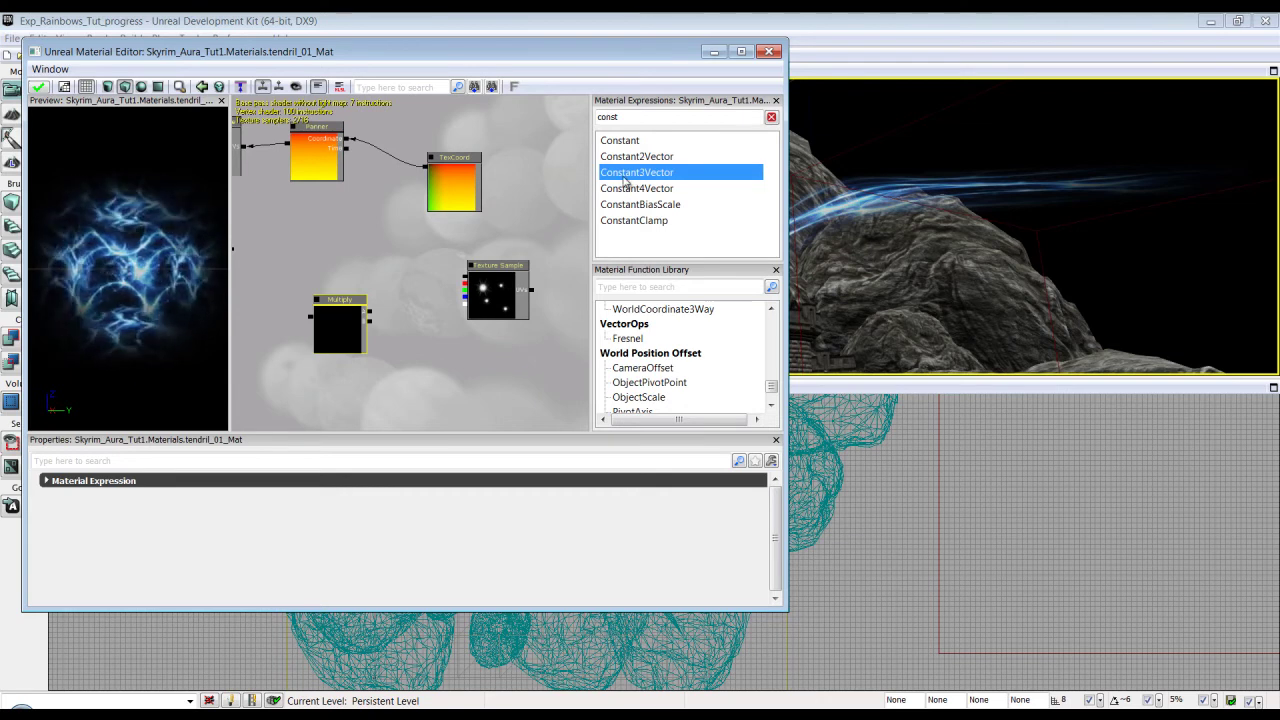
left_click_drag(477, 401, 483, 374)
Step: Connect the flare Texture Sample to Multiply input A and the Constant3Vector to input B, placing the vector under the sample
left_click_drag(448, 387, 423, 219)
scroll(450, 365, "up", 3)
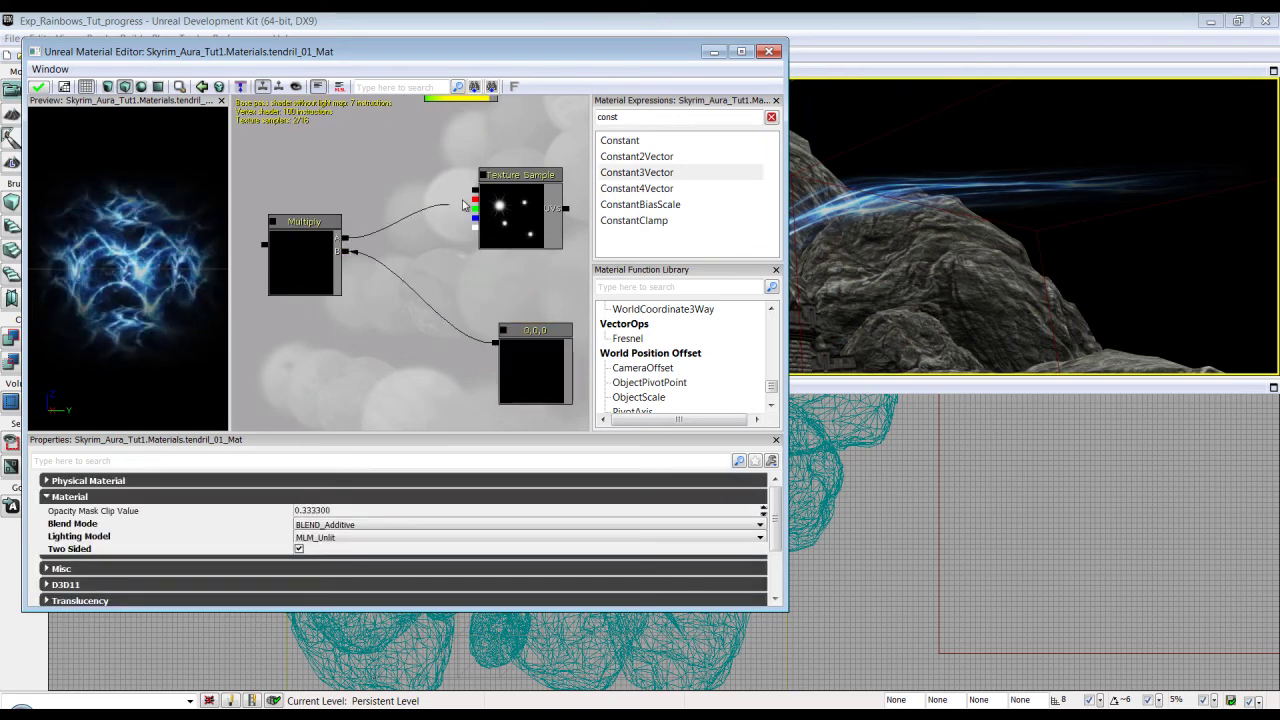
left_click(549, 377)
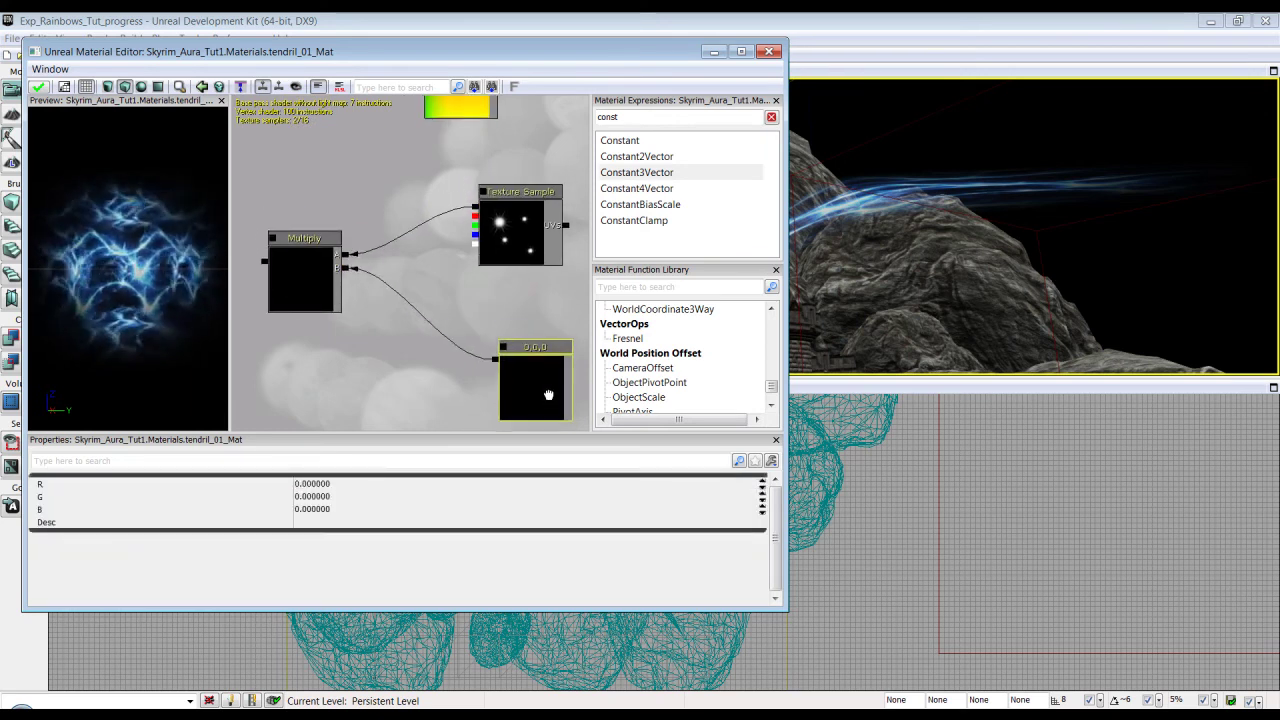
left_click_drag(541, 389, 523, 344)
Step: Set the Constant3Vector's B value to 2, turn on the Multiply node's live preview and move that node closer to its inputs
left_click(391, 509)
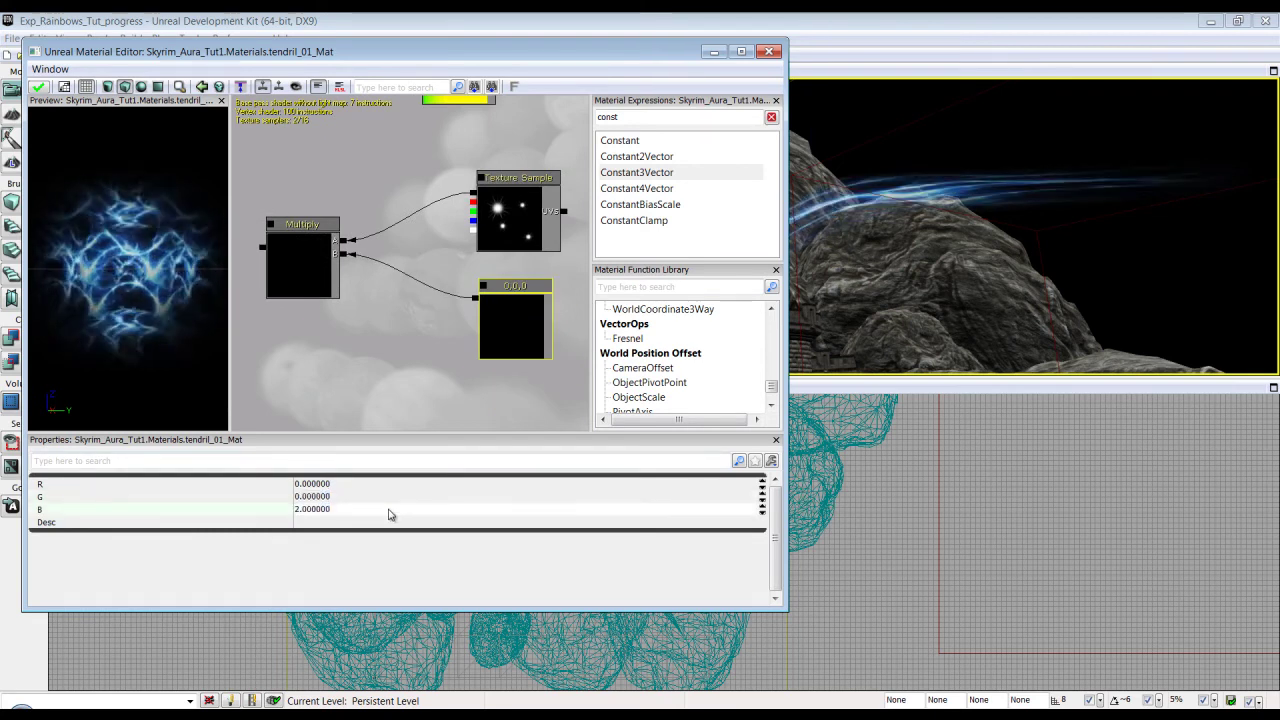
key("Return")
left_click(270, 226)
left_click(305, 265)
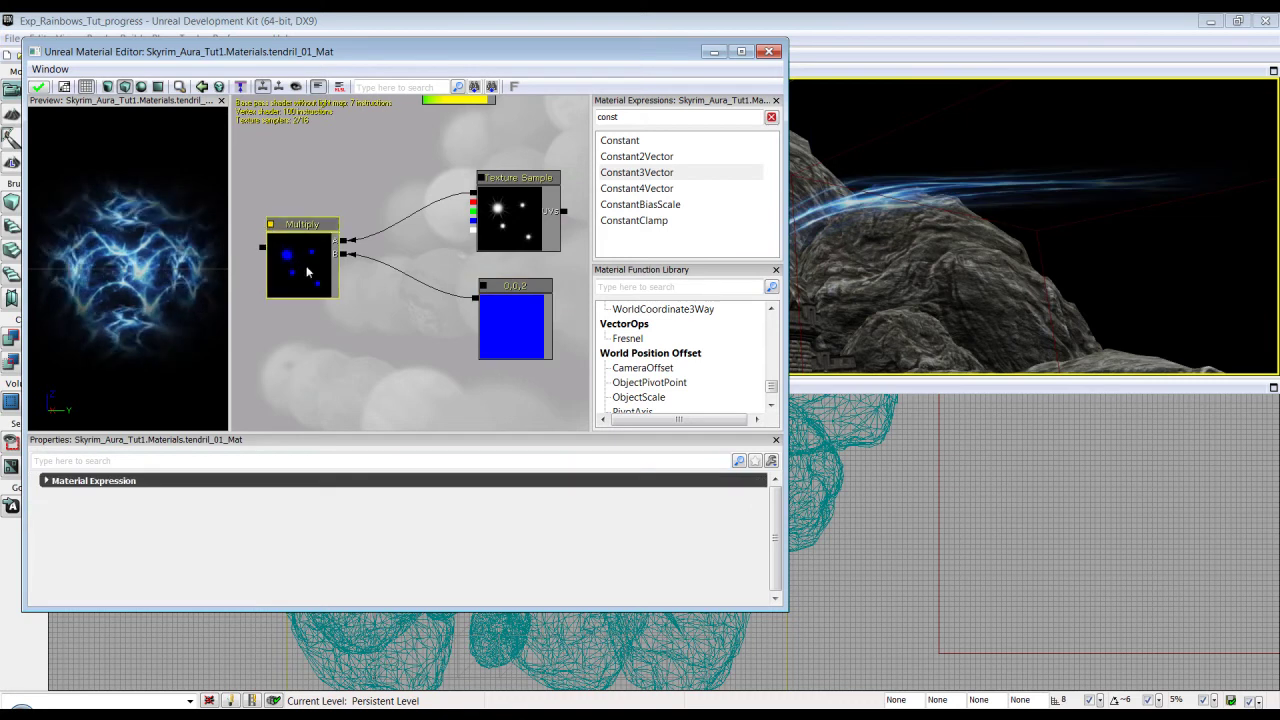
left_click_drag(305, 265, 333, 258)
Step: Set the Constant3Vector's G value to 0.5 to shift the flare tint towards light blue
left_click(489, 334)
left_click(371, 498)
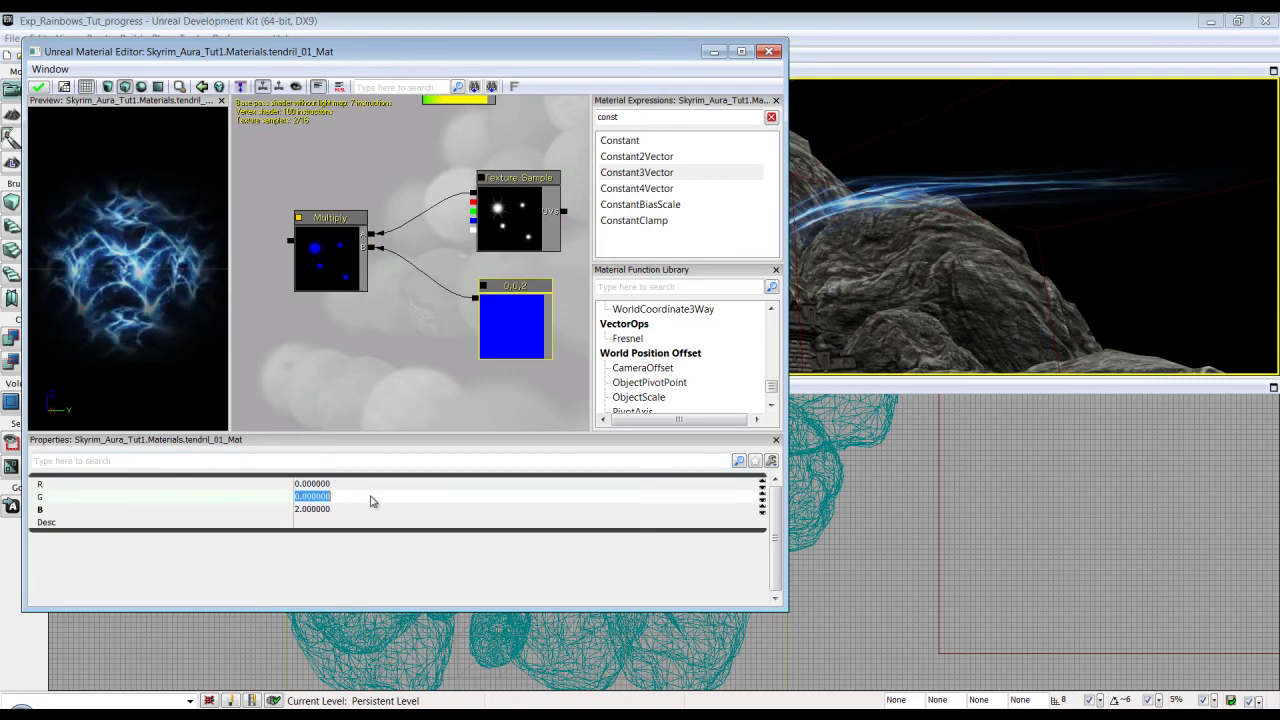
key("Return")
type("0.5")
key("Return")
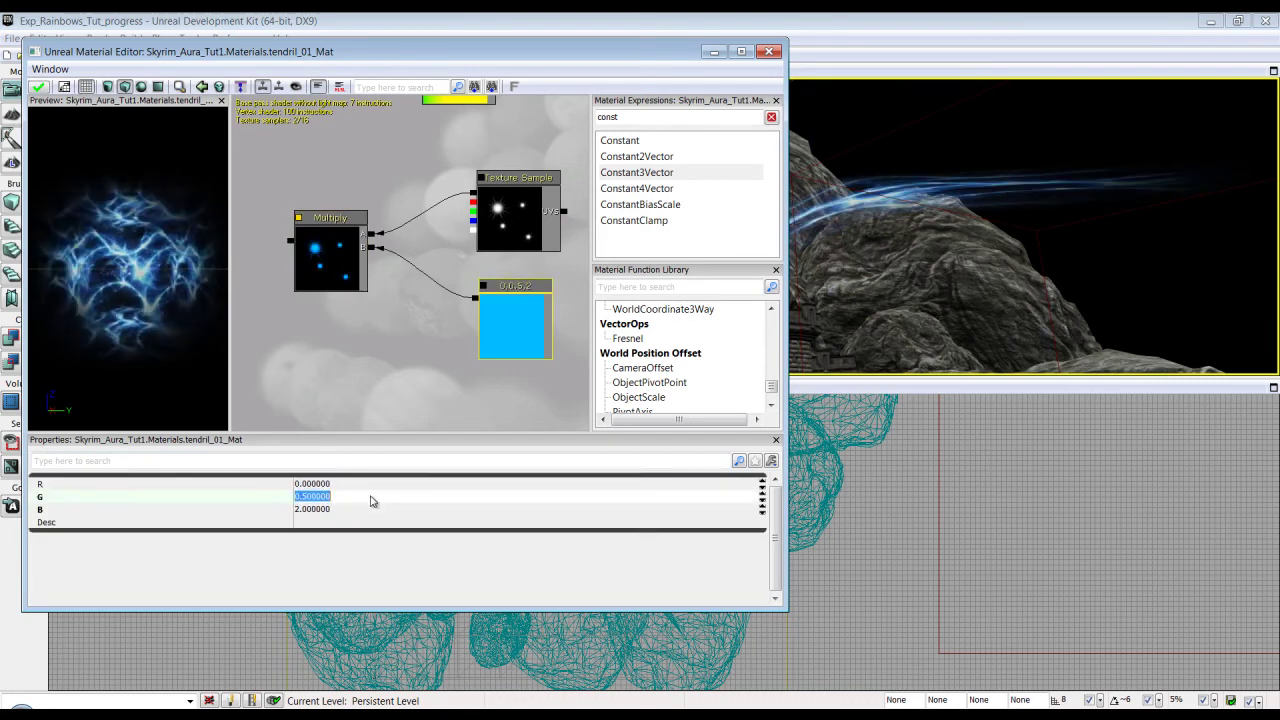
key("Up")
key("Return")
key("Return")
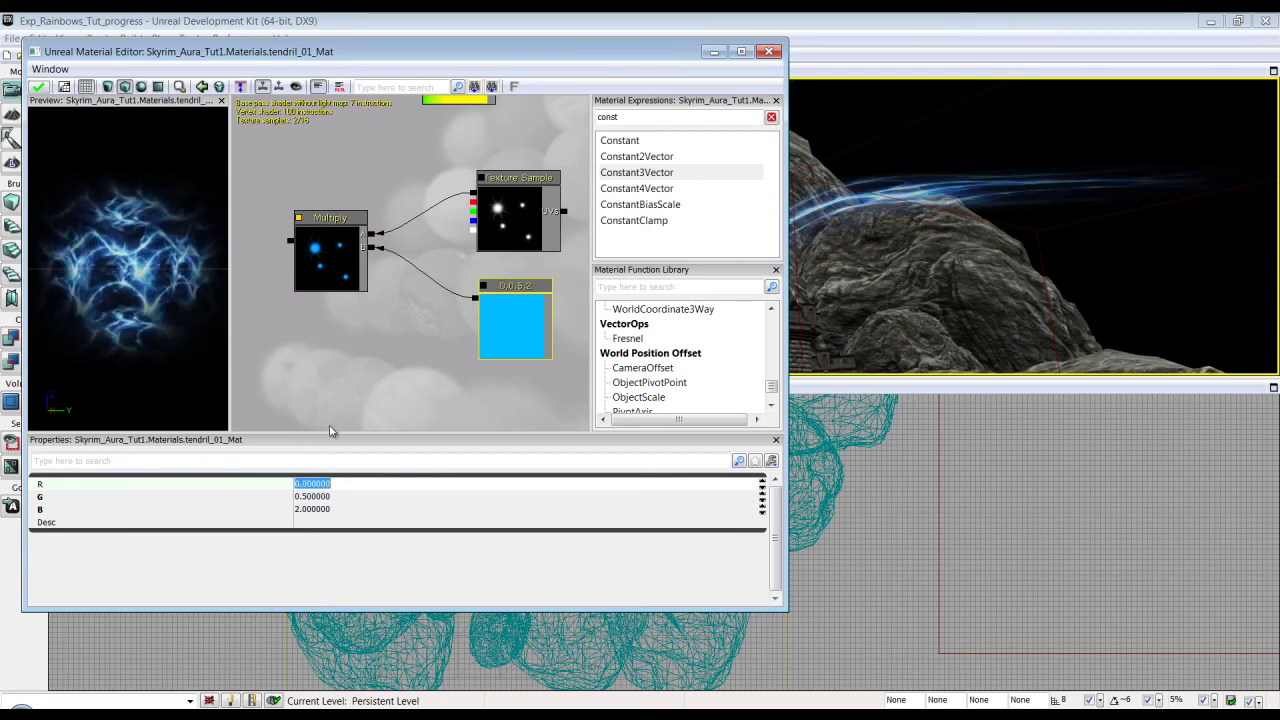
Step: Darken the flare tint by setting the Constant3Vector's G value to 0.2 and its B value to 0.5
left_click(344, 510)
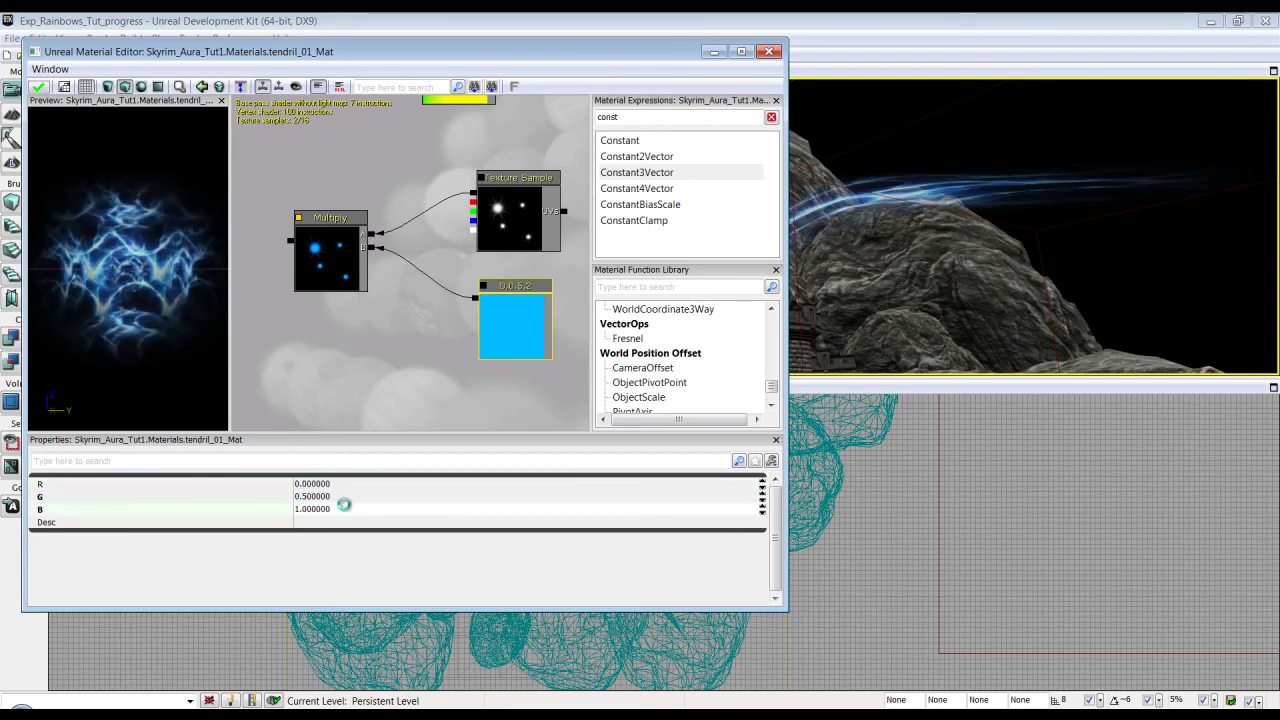
key("Return")
left_click(364, 500)
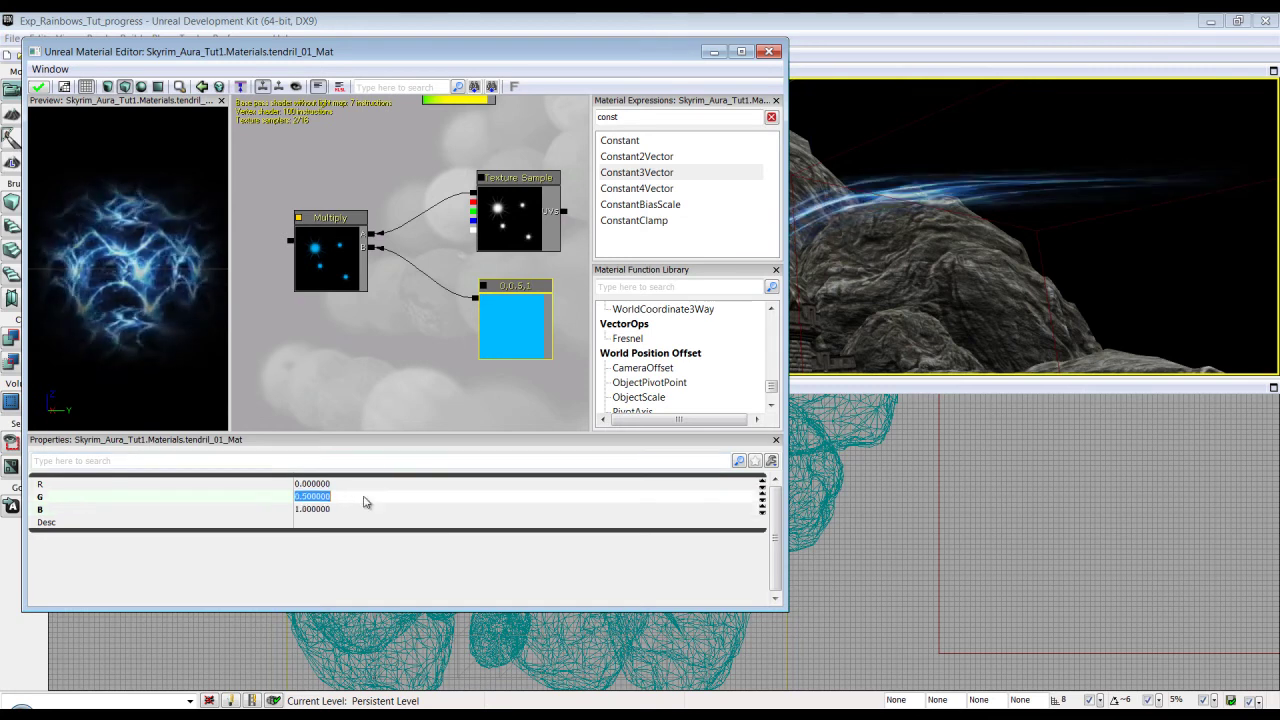
key("Return")
left_click(337, 515)
left_click(338, 515)
type("1")
key("Return")
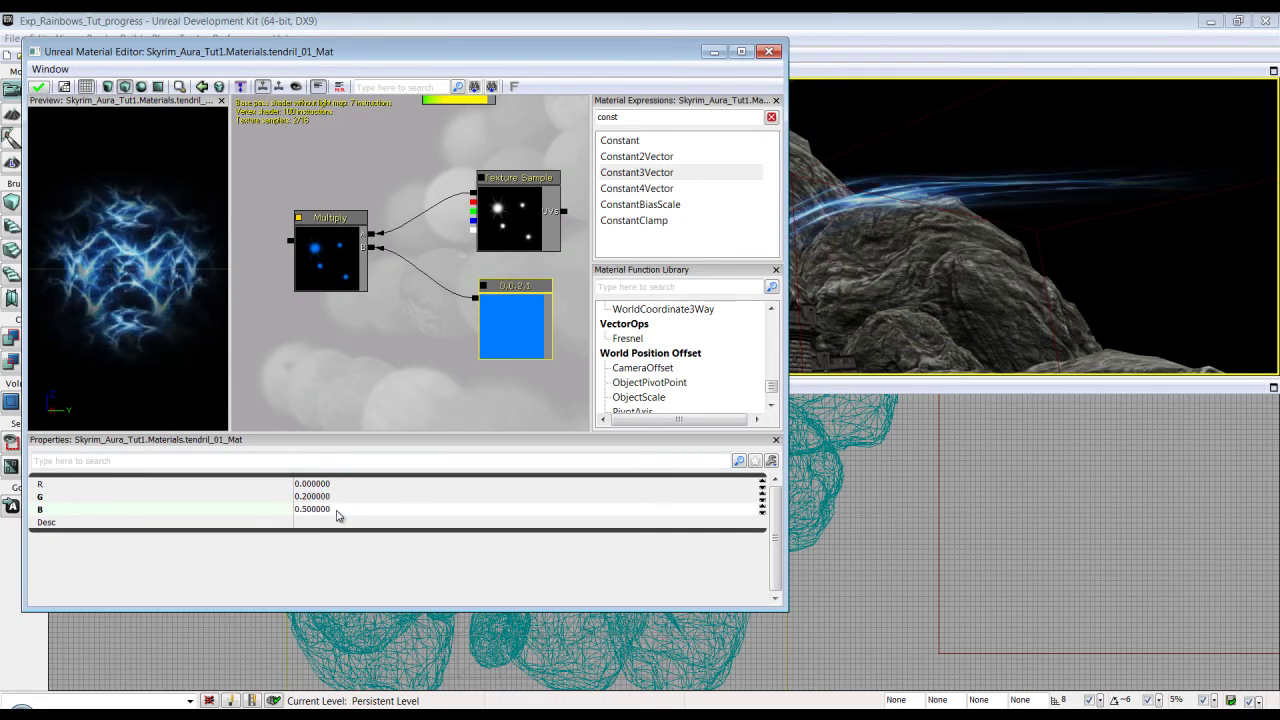
key("Return")
Step: Duplicate the flare Multiply node and place the copy to the lower left of the original
left_click_drag(410, 335, 490, 335)
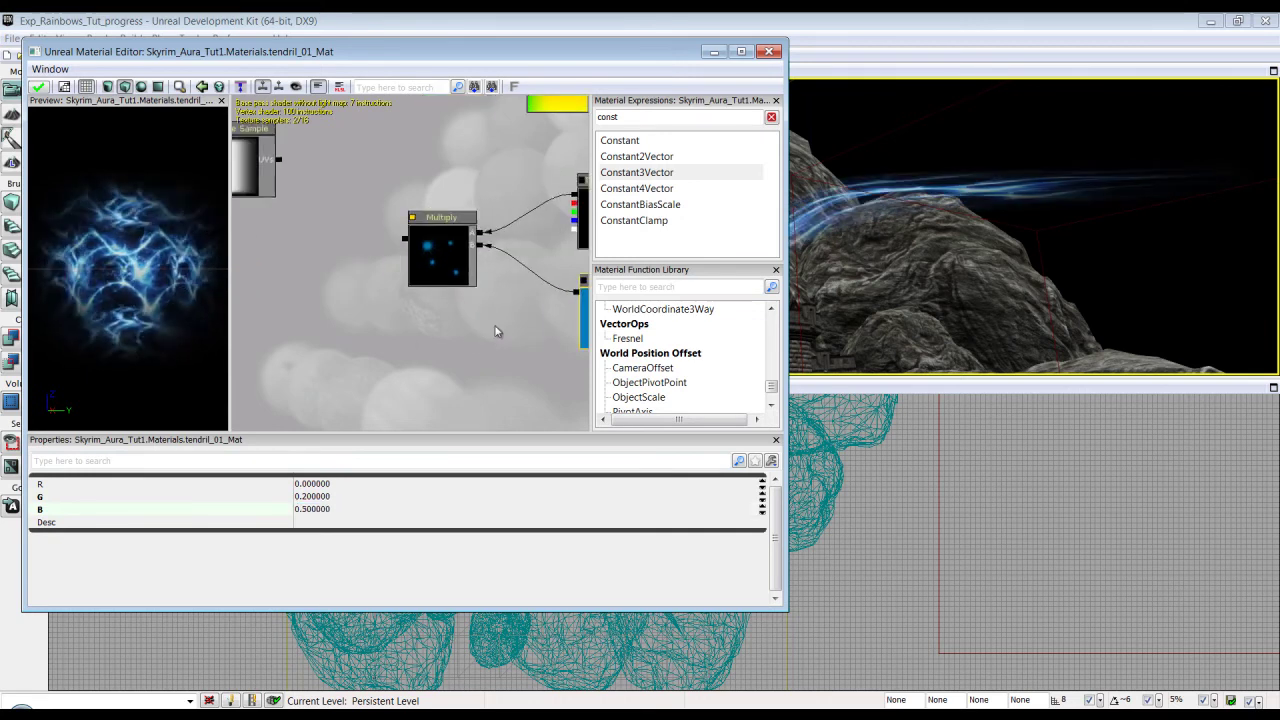
left_click(399, 265)
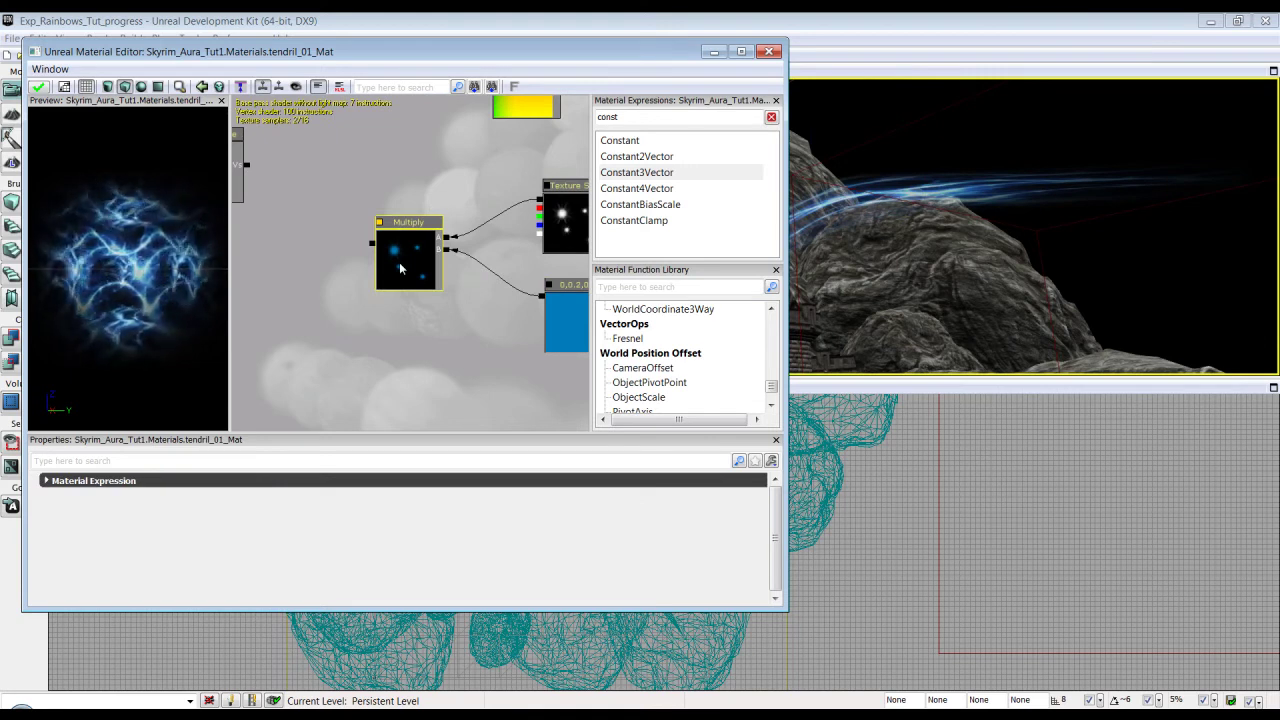
key("ctrl+w")
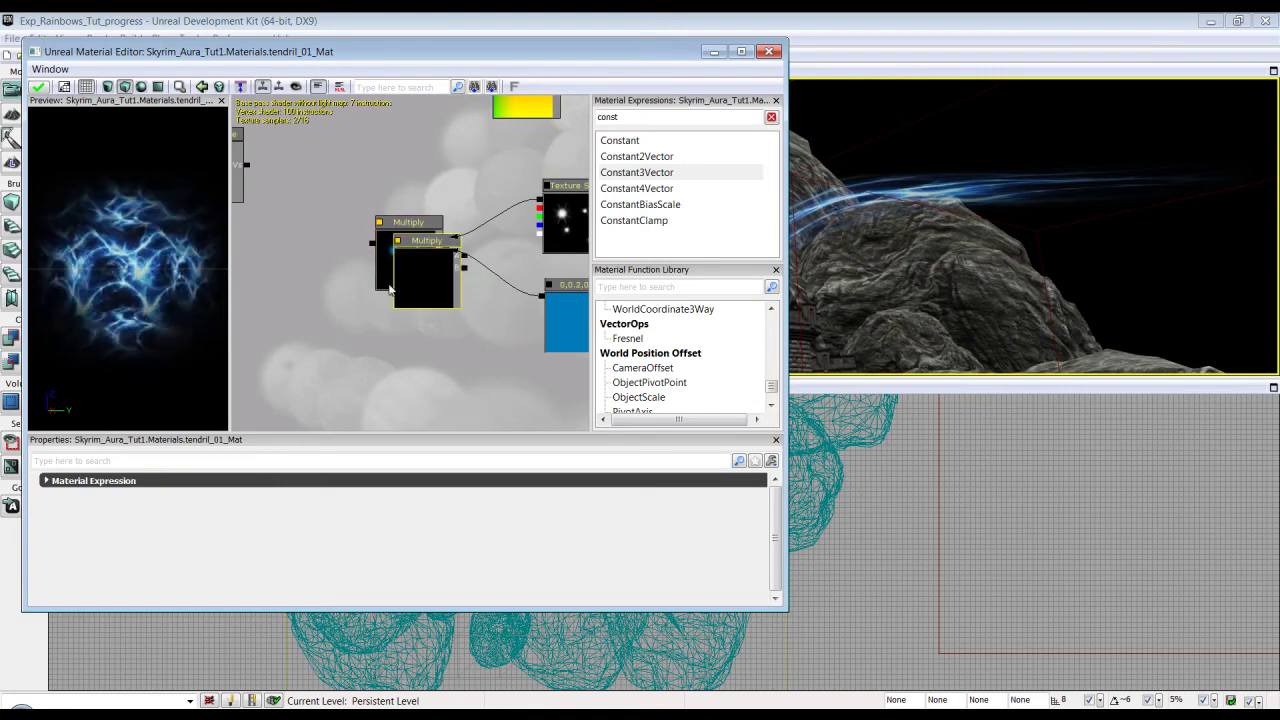
left_click_drag(416, 268, 288, 309)
Step: Connect the tinted flare Multiply and a new Constant with value 5 to the inputs of the duplicated Multiply
left_click(624, 145)
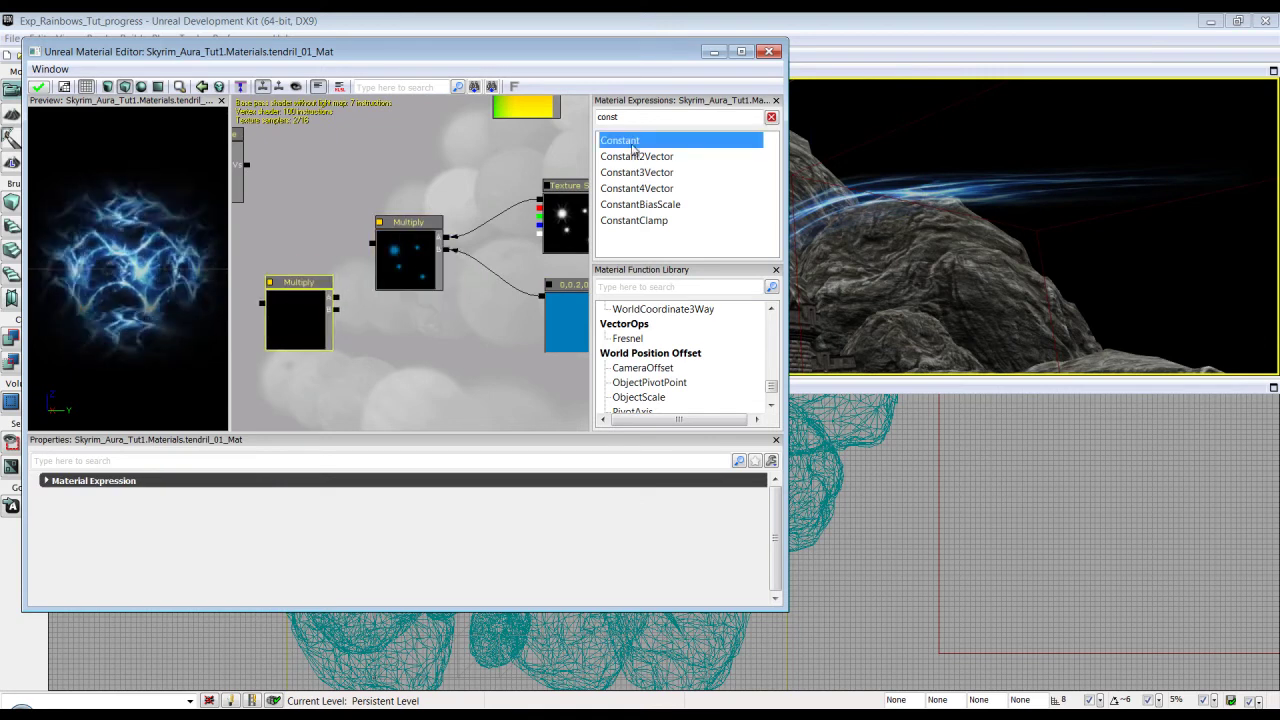
left_click(416, 346)
left_click_drag(372, 242, 393, 349)
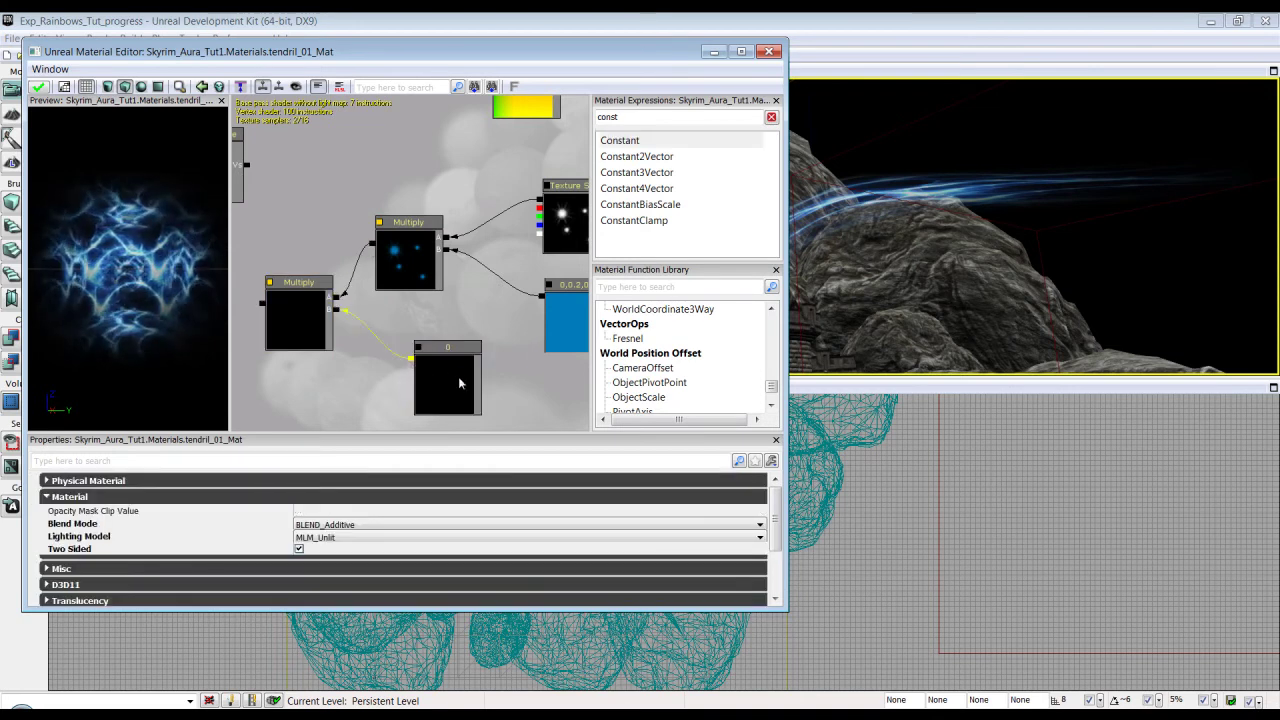
left_click(458, 377)
left_click(383, 489)
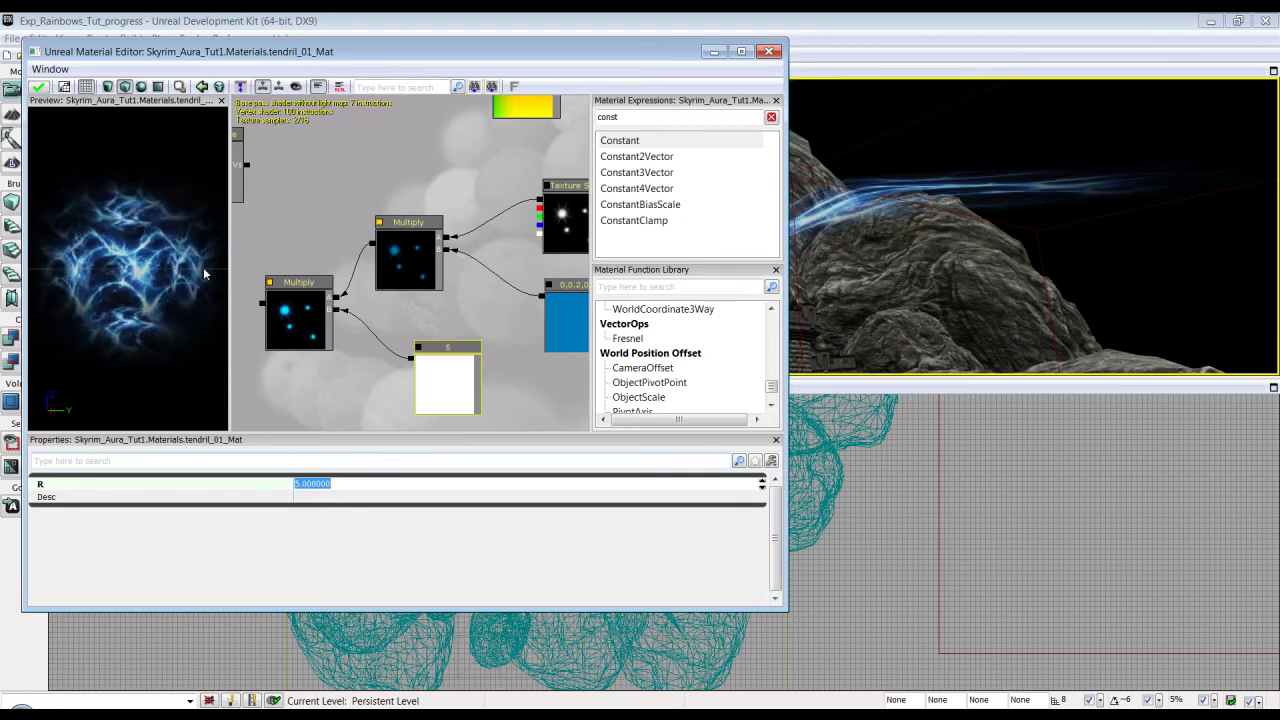
Step: Try 15 for the R value of the flare's brightness Constant, and settle on 10
left_click_drag(280, 360, 371, 368)
left_click(359, 486)
type("15")
key("Return")
left_click_drag(403, 404, 377, 404)
left_click(350, 485)
type("10")
key("Return")
Step: Add a Rotator node, connect it to the UVs input of the flare Texture Sample, and place it close beside the sample
scroll(352, 382, "down", 2)
left_click_drag(352, 382, 294, 404)
left_click_drag(454, 365, 441, 337)
scroll(441, 337, "down", 1)
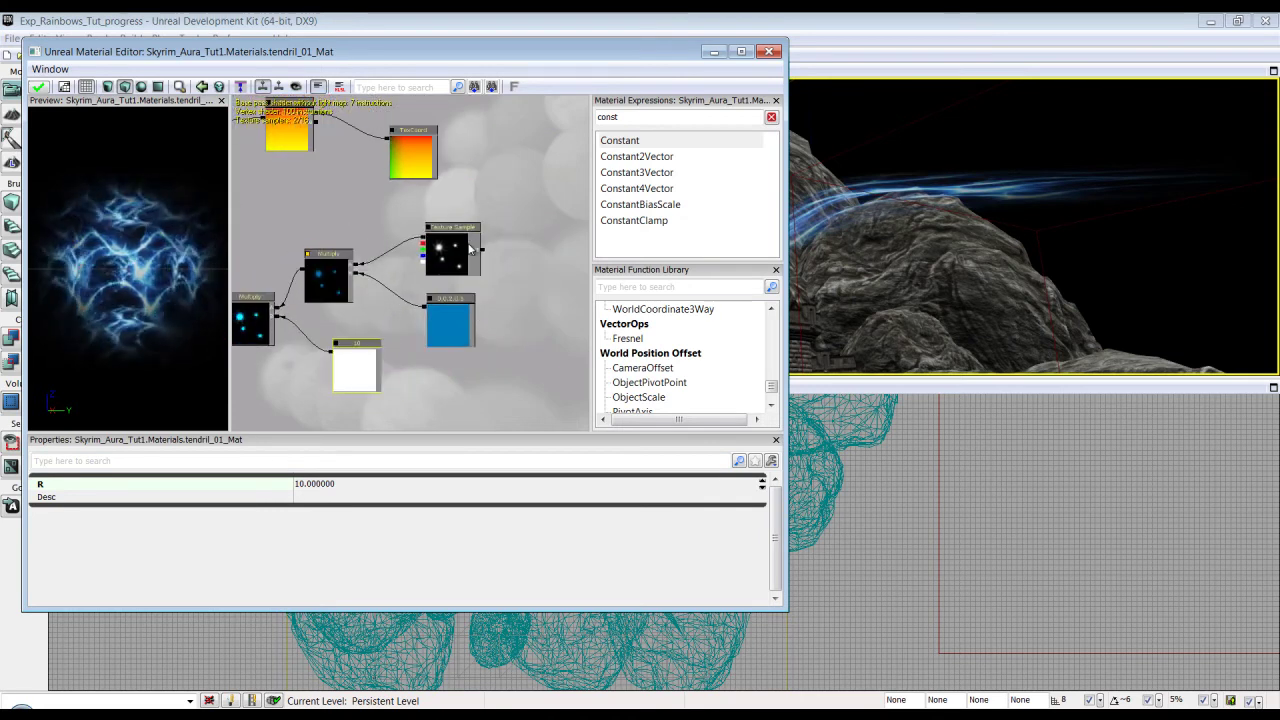
type("rot")
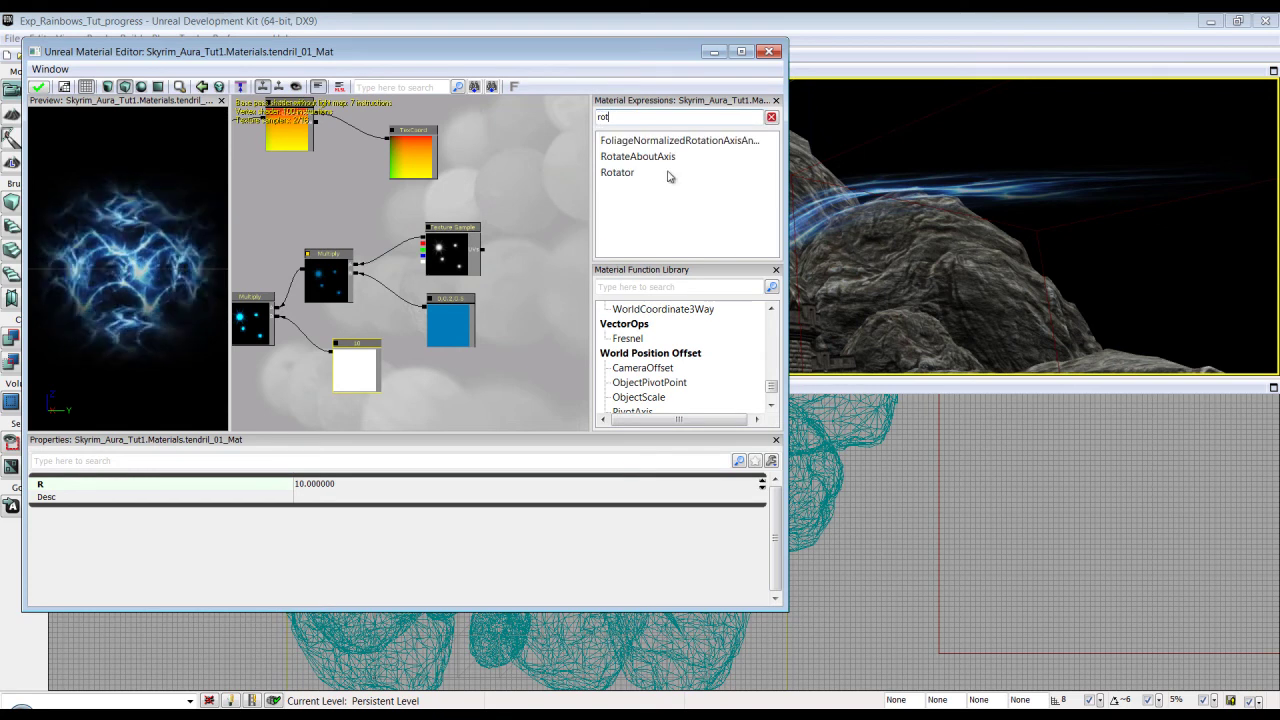
left_click(638, 176)
left_click_drag(579, 238, 579, 239)
left_click_drag(542, 278, 455, 252)
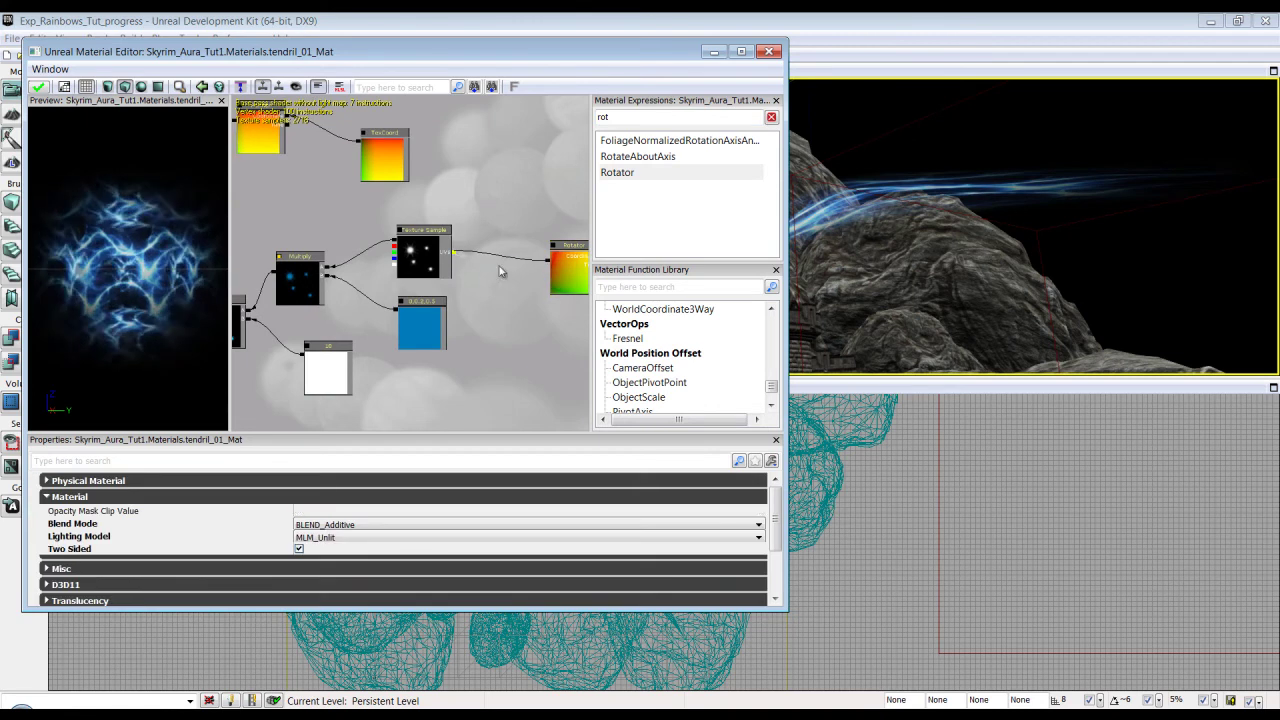
left_click(552, 276)
left_click_drag(553, 267, 531, 268)
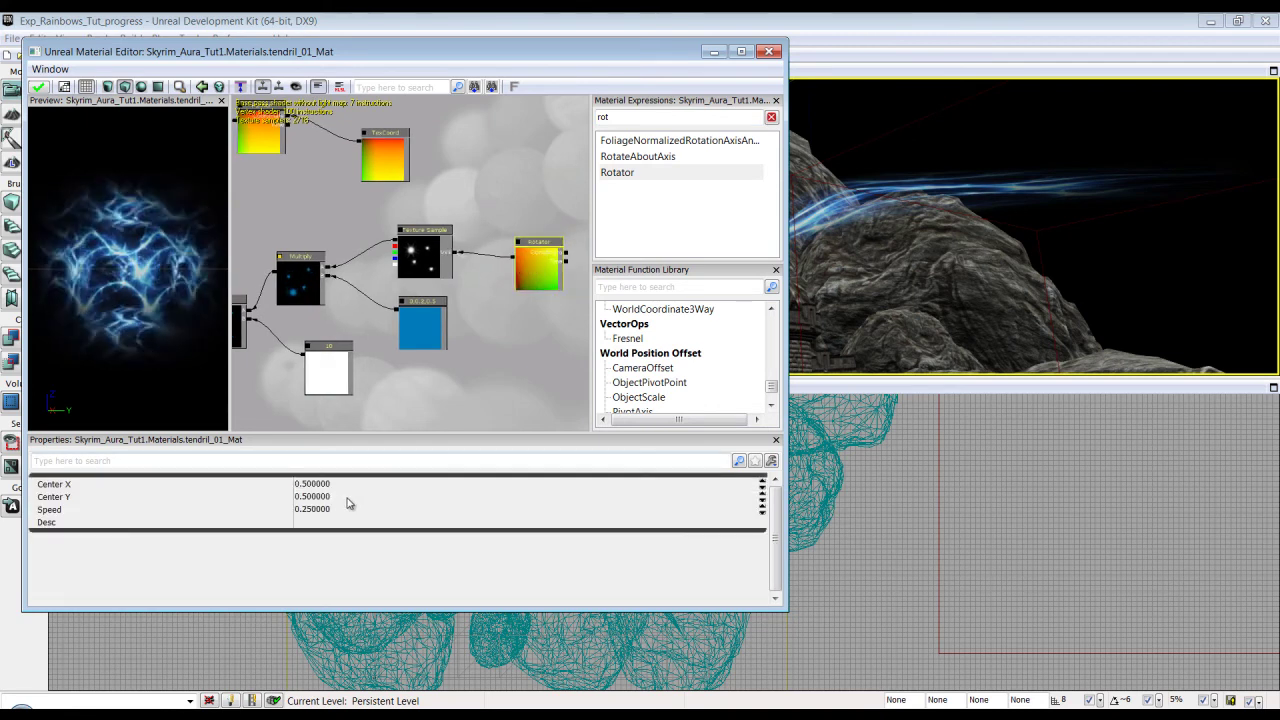
Step: Set the flare Rotator's Speed to 0.5
left_click_drag(385, 380, 477, 380)
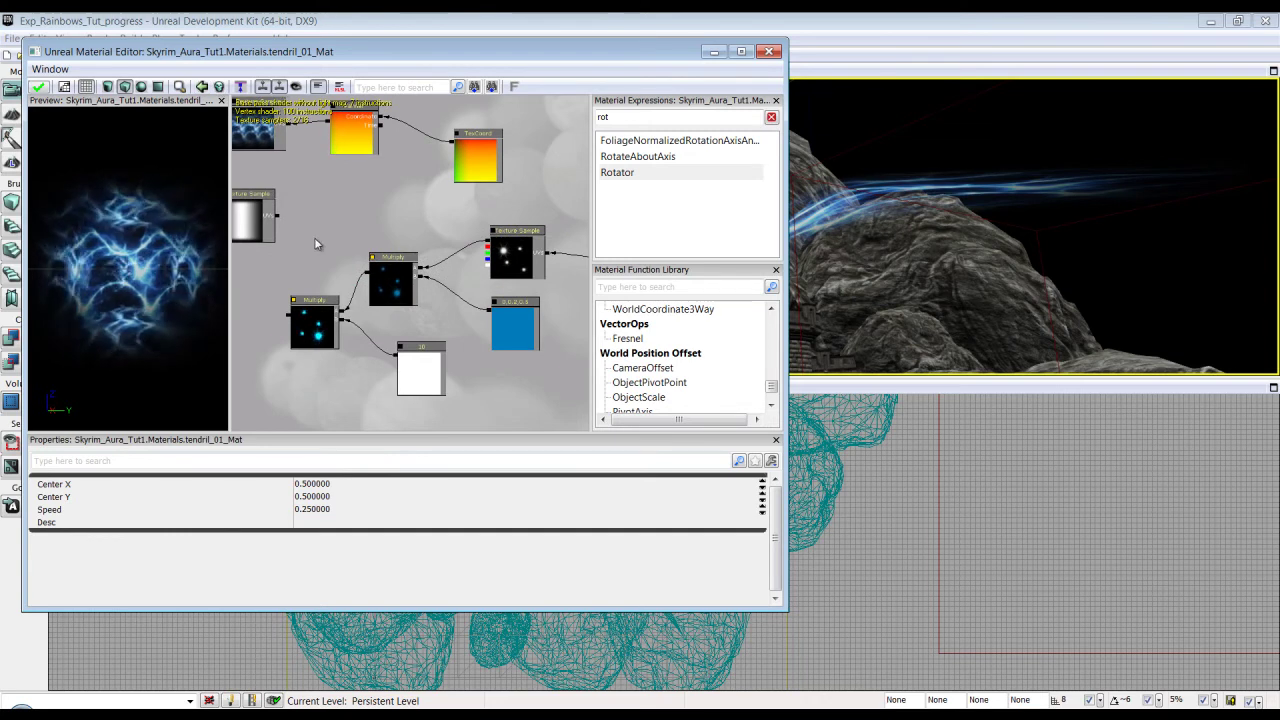
scroll(309, 231, "down", 2)
scroll(307, 237, "up", 1)
mouse_move(307, 237)
left_mouse_down()
mouse_move(294, 237)
mouse_move(314, 230)
left_mouse_up()
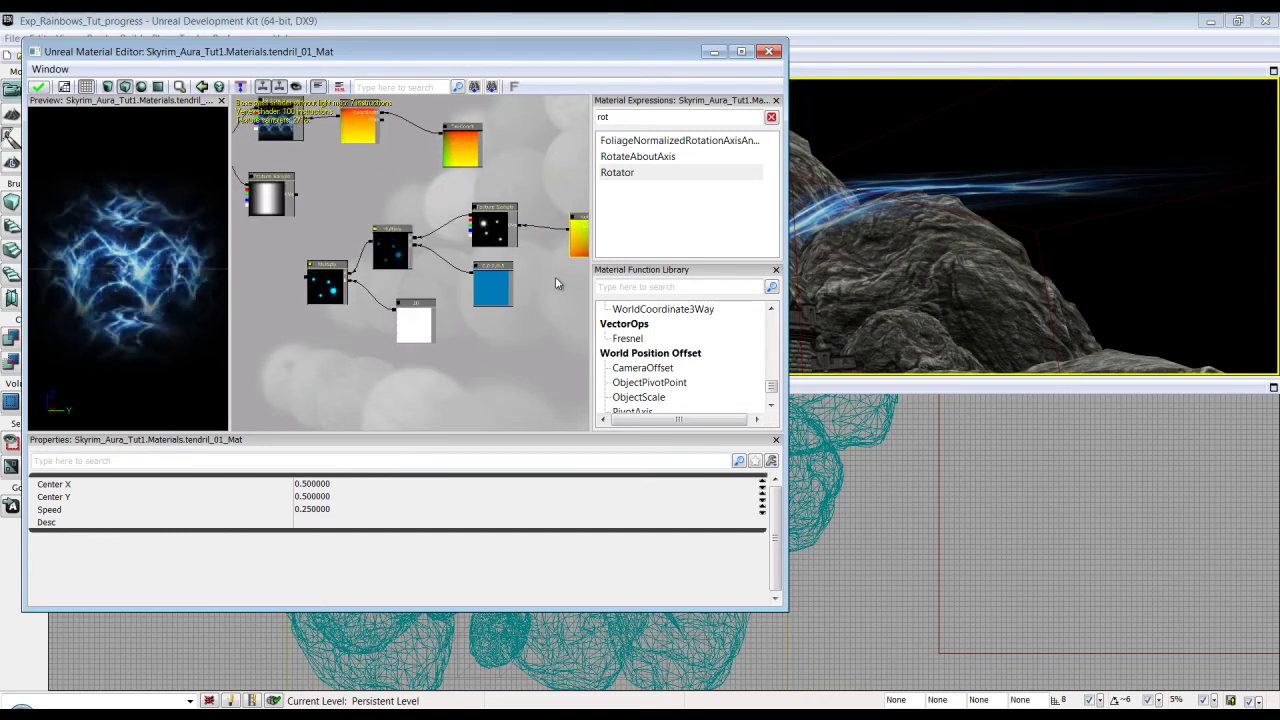
left_click(356, 510)
type(".5")
key("Return")
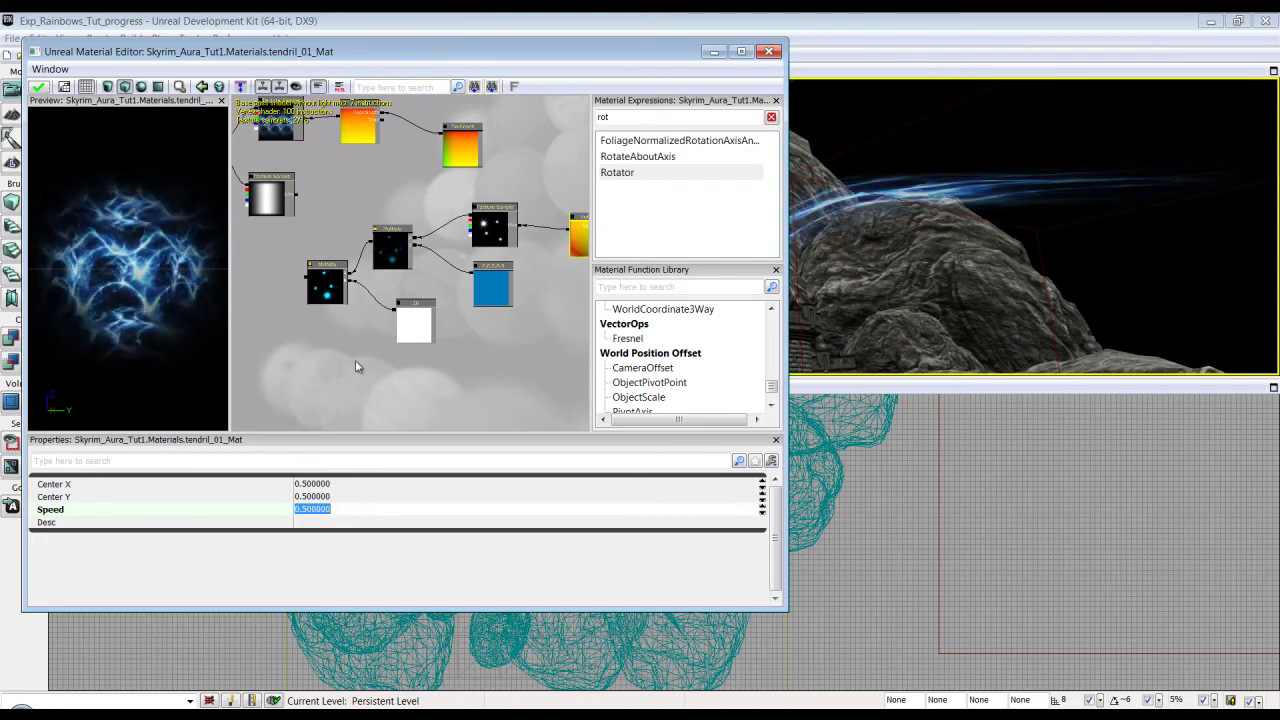
Step: Move the whole flare node group, including its Rotator, farther to the lower right of the tendril nodes
scroll(333, 377, "up", 1)
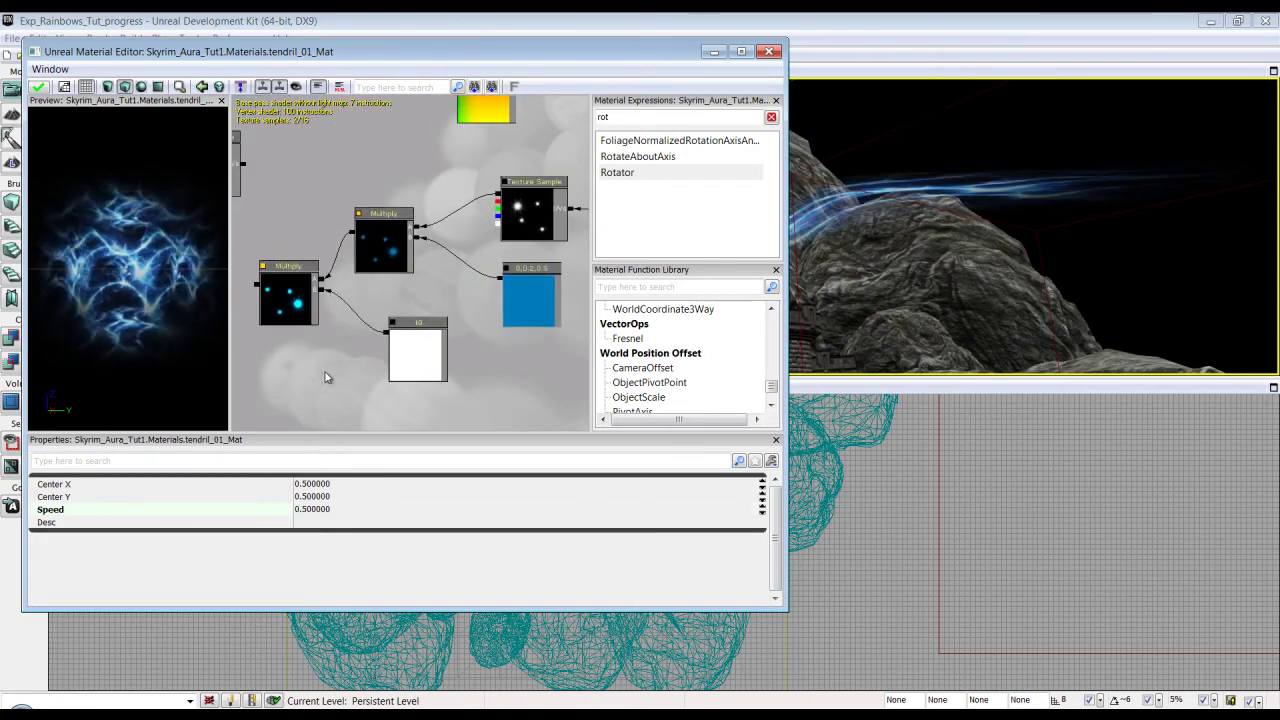
scroll(317, 376, "down", 2)
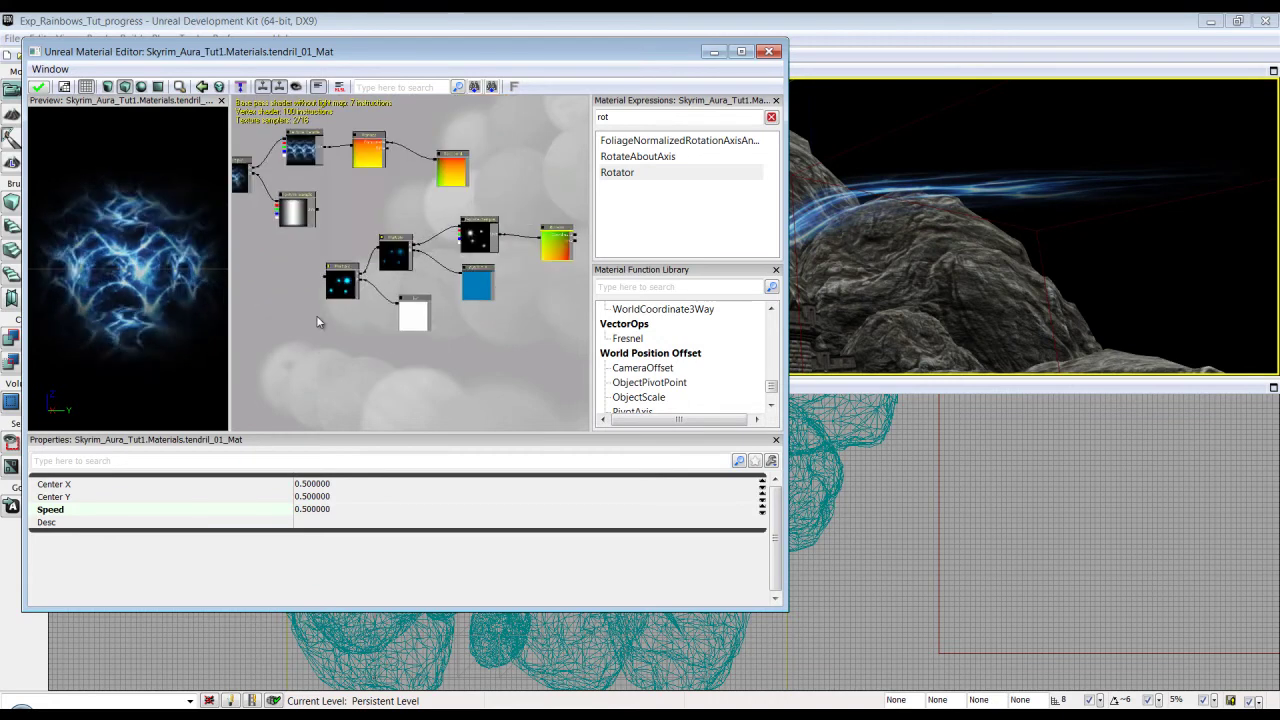
scroll(318, 375, "up", 1)
left_click_drag(318, 375, 292, 391)
left_click_drag(529, 410, 386, 274)
left_click_drag(286, 331, 369, 352)
scroll(397, 340, "up", 1)
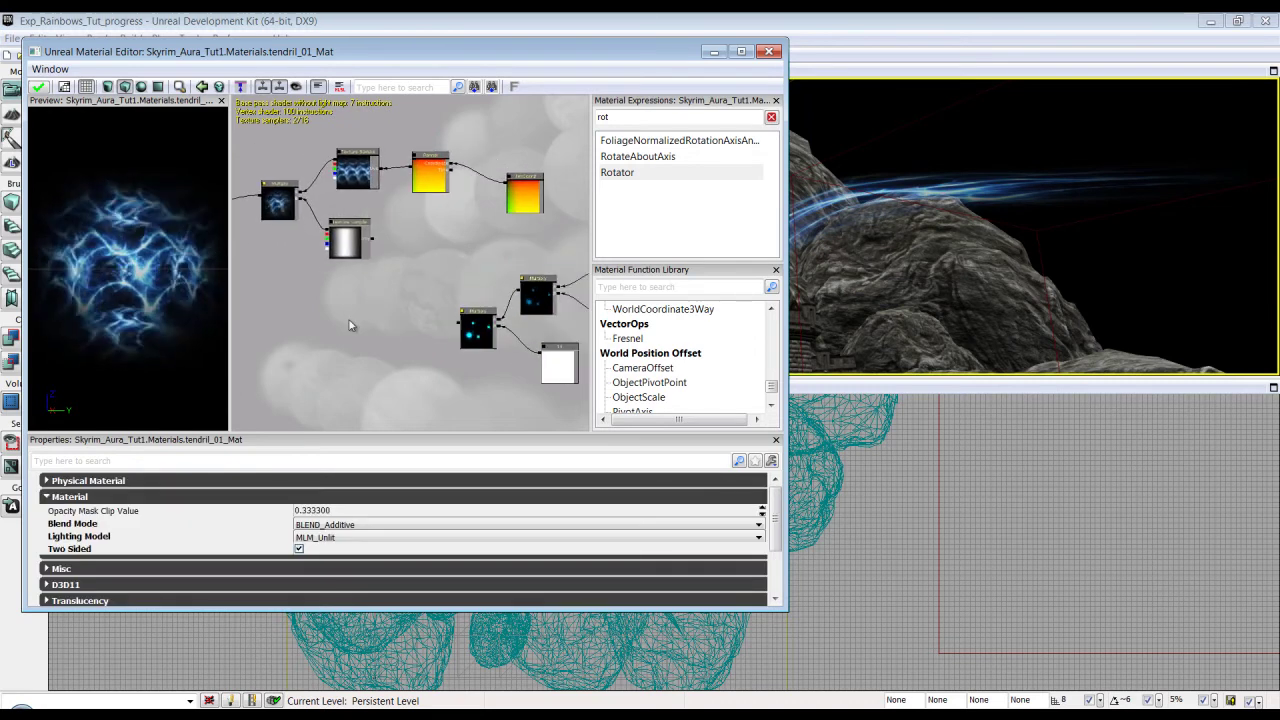
left_click_drag(397, 304, 387, 342)
left_click_drag(523, 283, 278, 165)
left_click_drag(418, 369, 297, 286)
left_click_drag(277, 240, 578, 385)
left_click_drag(432, 364, 469, 365, "ctrl")
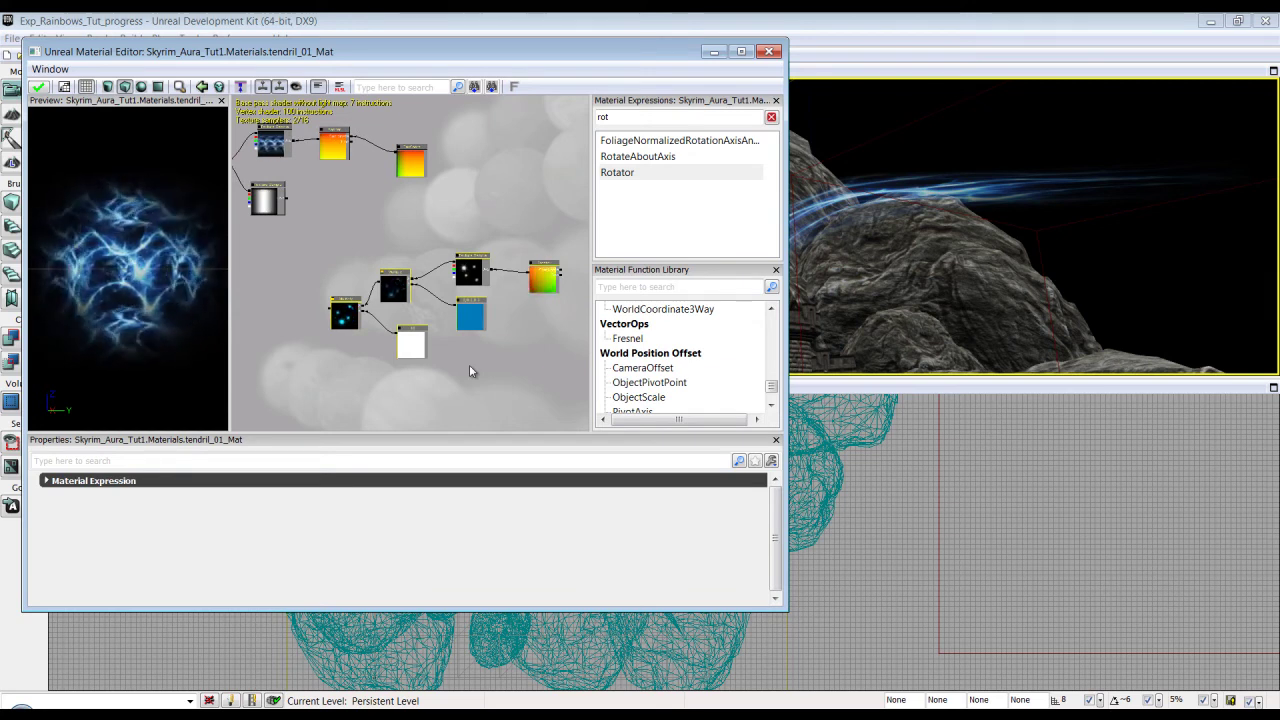
Step: Enclose the flare nodes and their Rotator in a new comment box titled "Entities"
right_click(448, 375)
left_click(434, 381)
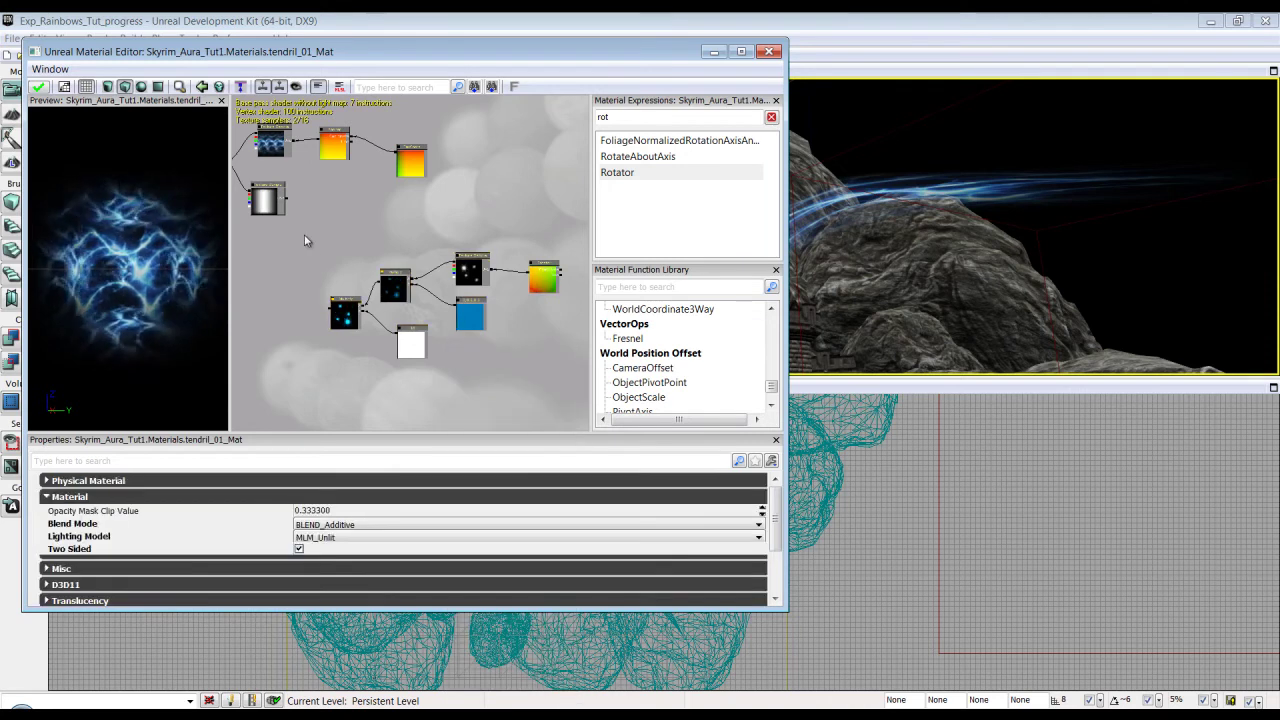
left_click_drag(310, 246, 495, 386)
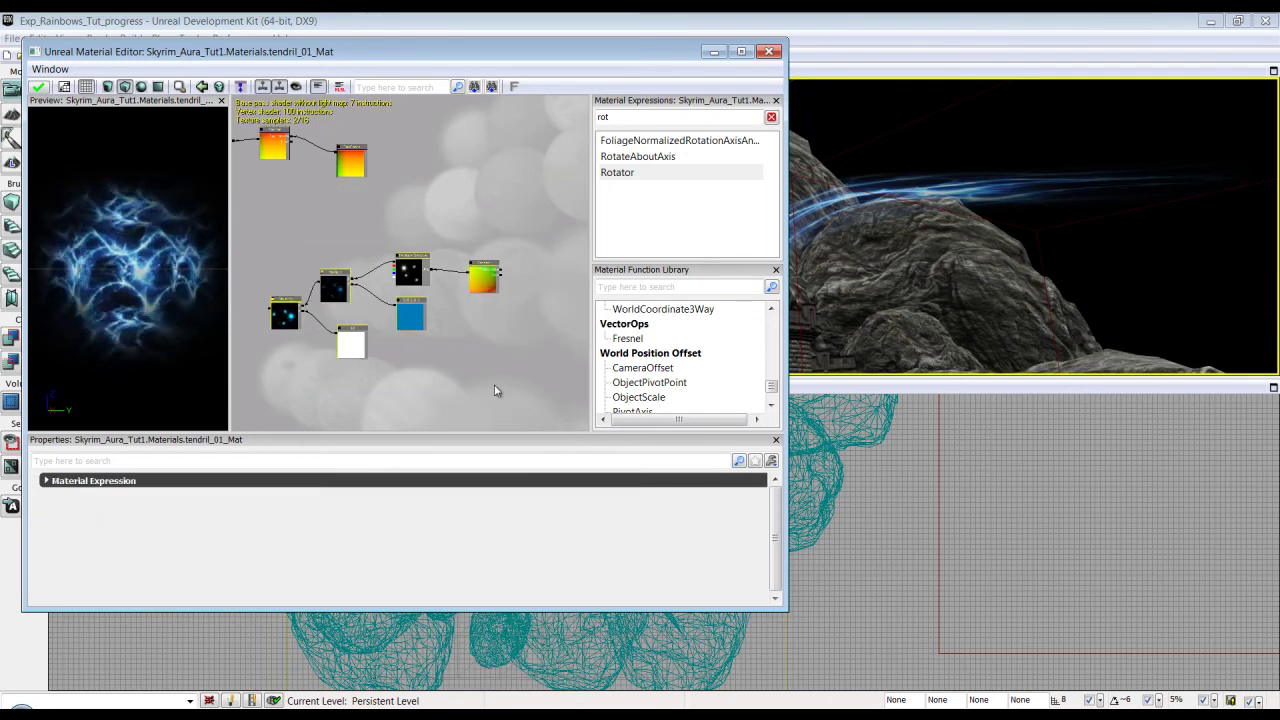
right_click(292, 186)
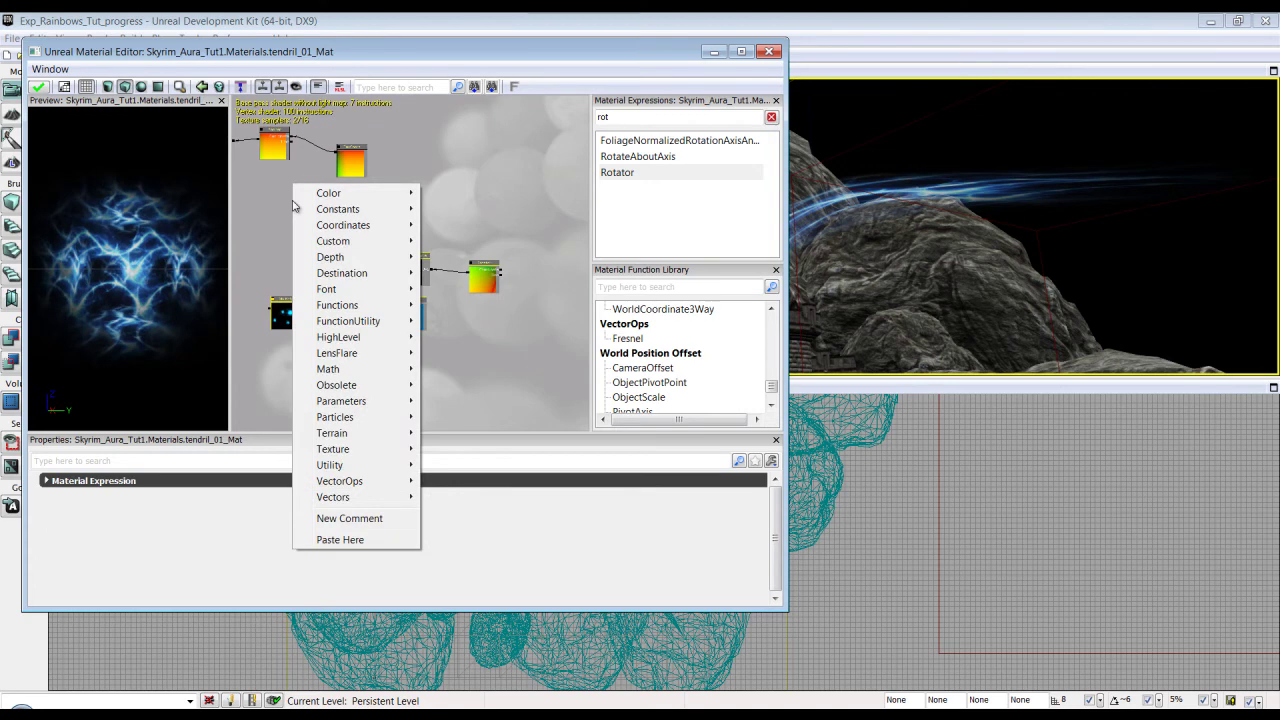
left_click(349, 518)
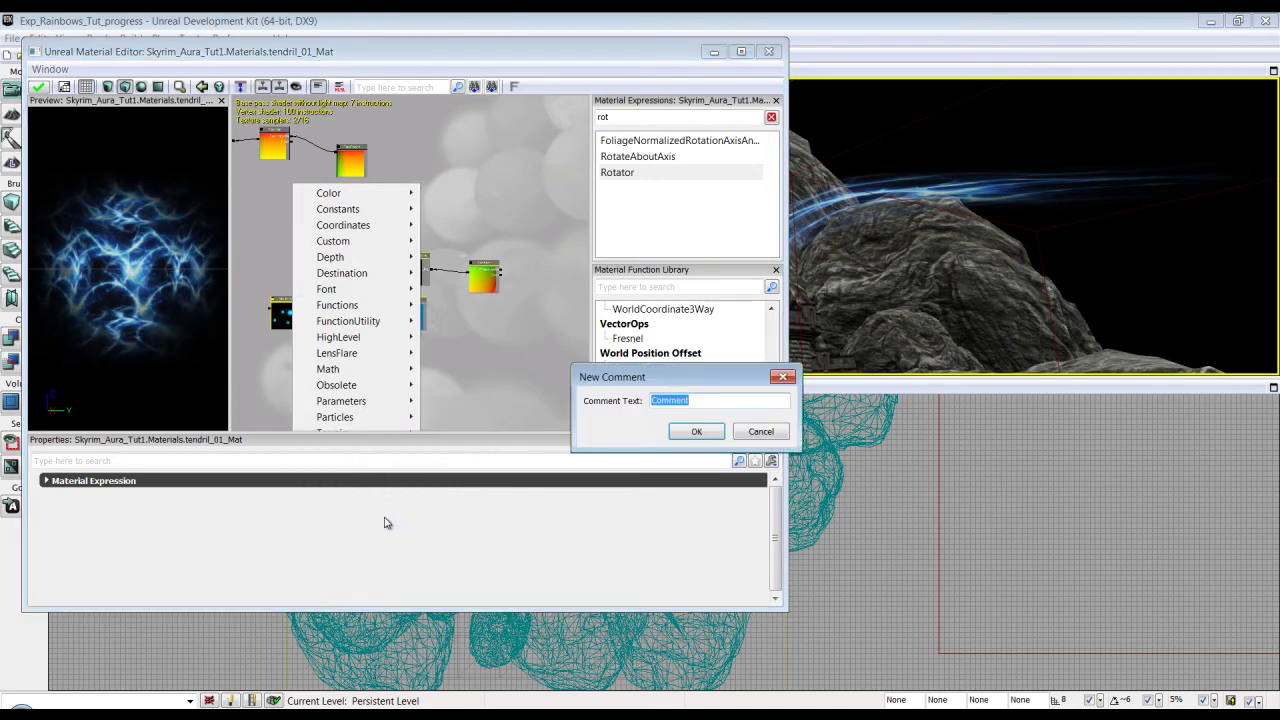
type("Entities")
key("Return")
left_click(387, 407)
Step: Place an Add node below the tendril Multiply and connect the brightened flare Multiply to its second input
left_click_drag(385, 402, 429, 393)
left_click_drag(250, 330, 367, 346)
scroll(367, 346, "up", 1)
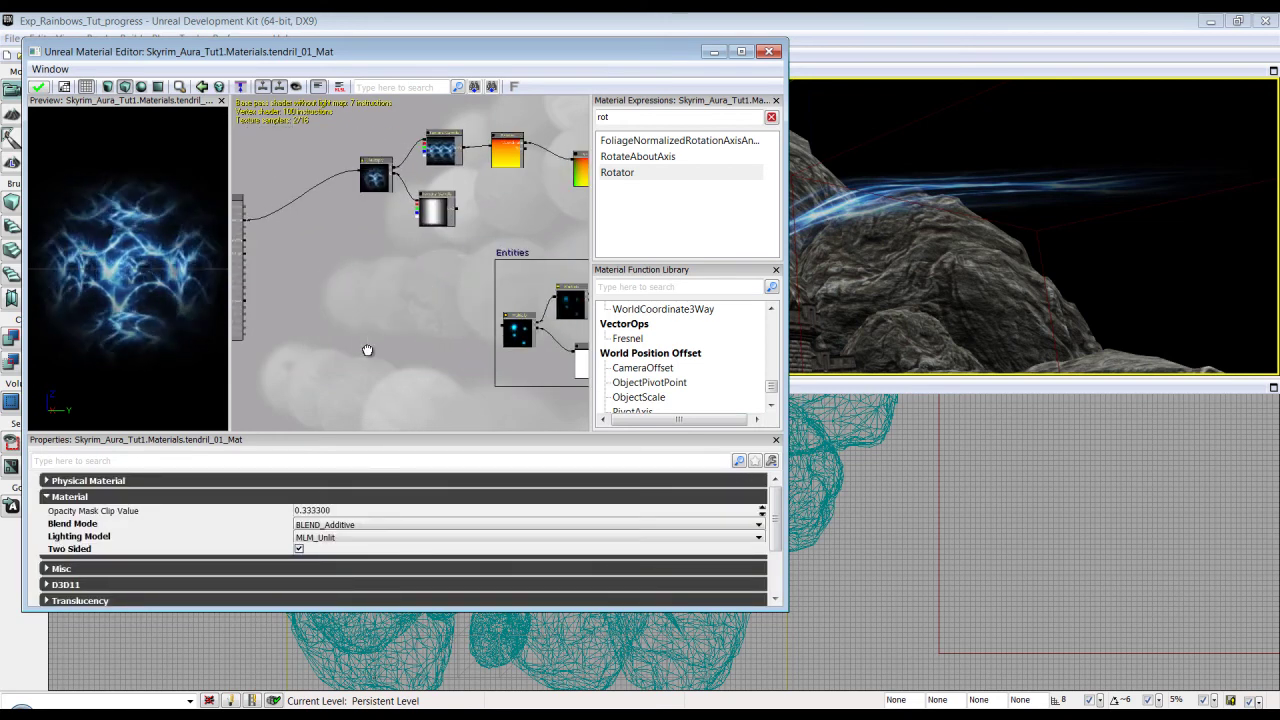
left_click(305, 286)
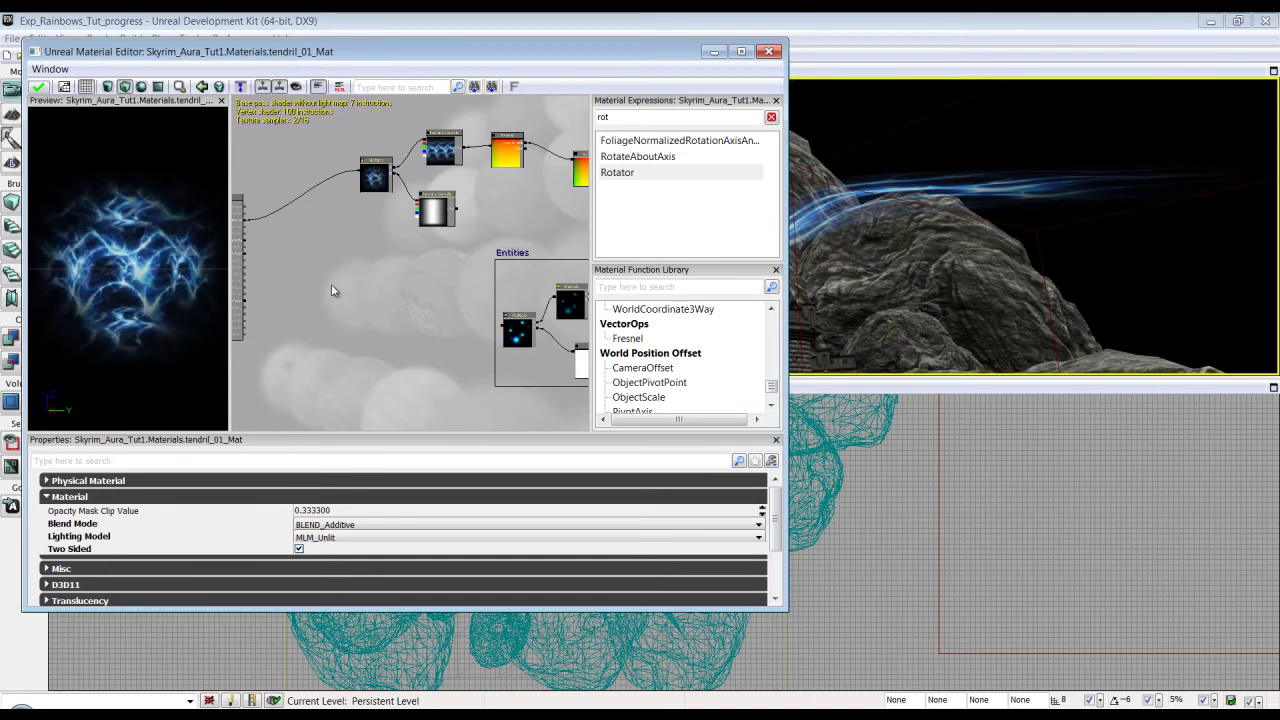
left_click(331, 285)
scroll(338, 280, "up", 2)
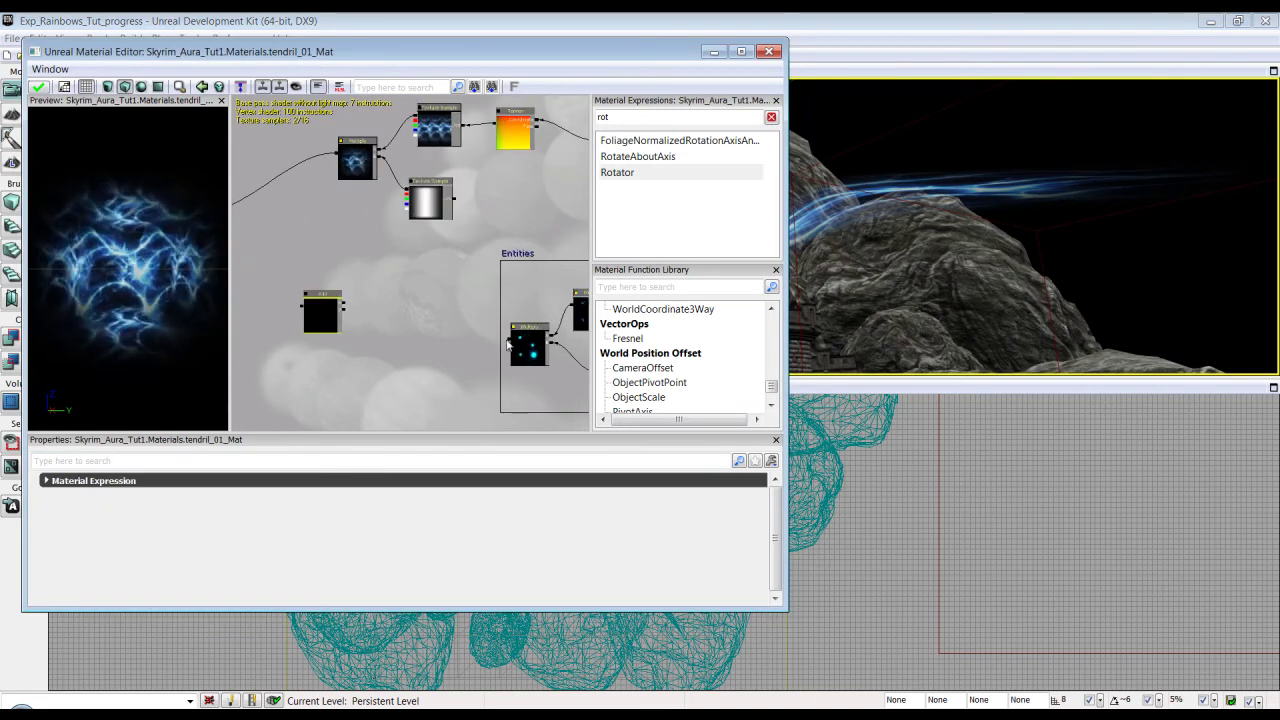
left_click_drag(508, 339, 343, 308)
scroll(370, 356, "up", 2)
left_click_drag(374, 354, 427, 399)
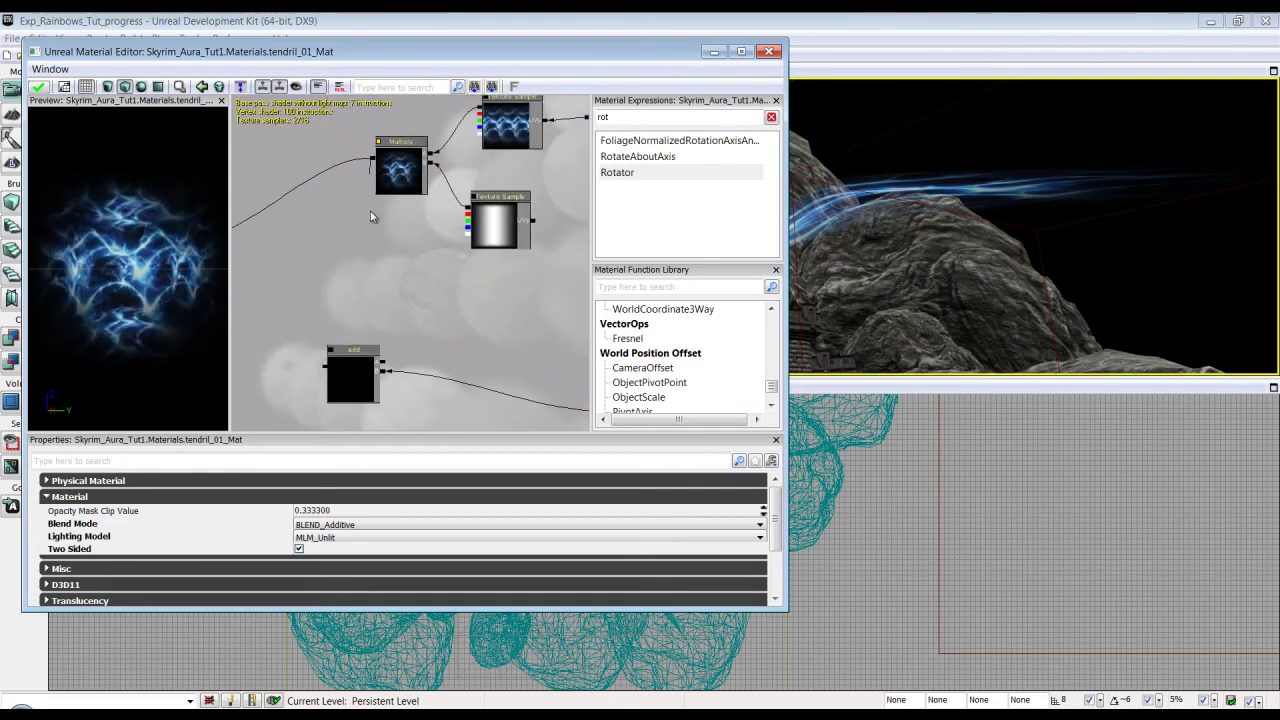
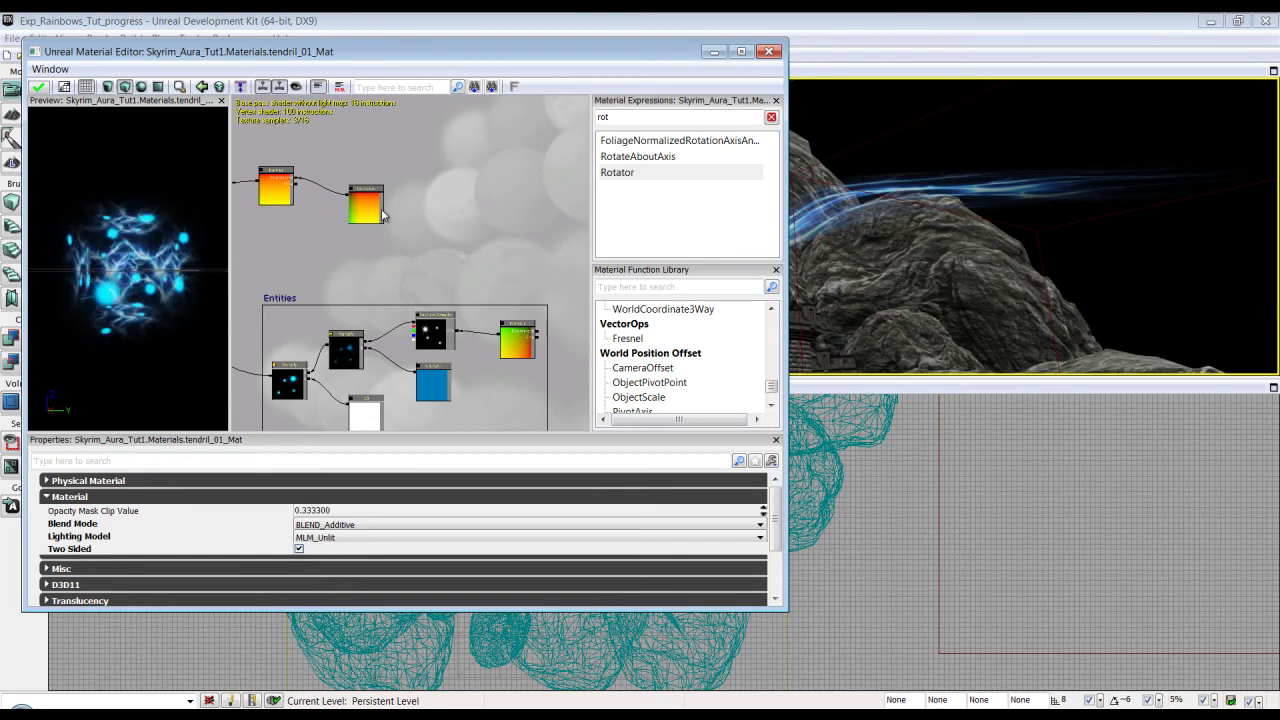
Step: Duplicate the tendril TexCoord node, place the copy beside the Entities group, and connect it to the flare Rotator's Coordinate input
key("ctrl+w")
left_click_drag(371, 212, 539, 299)
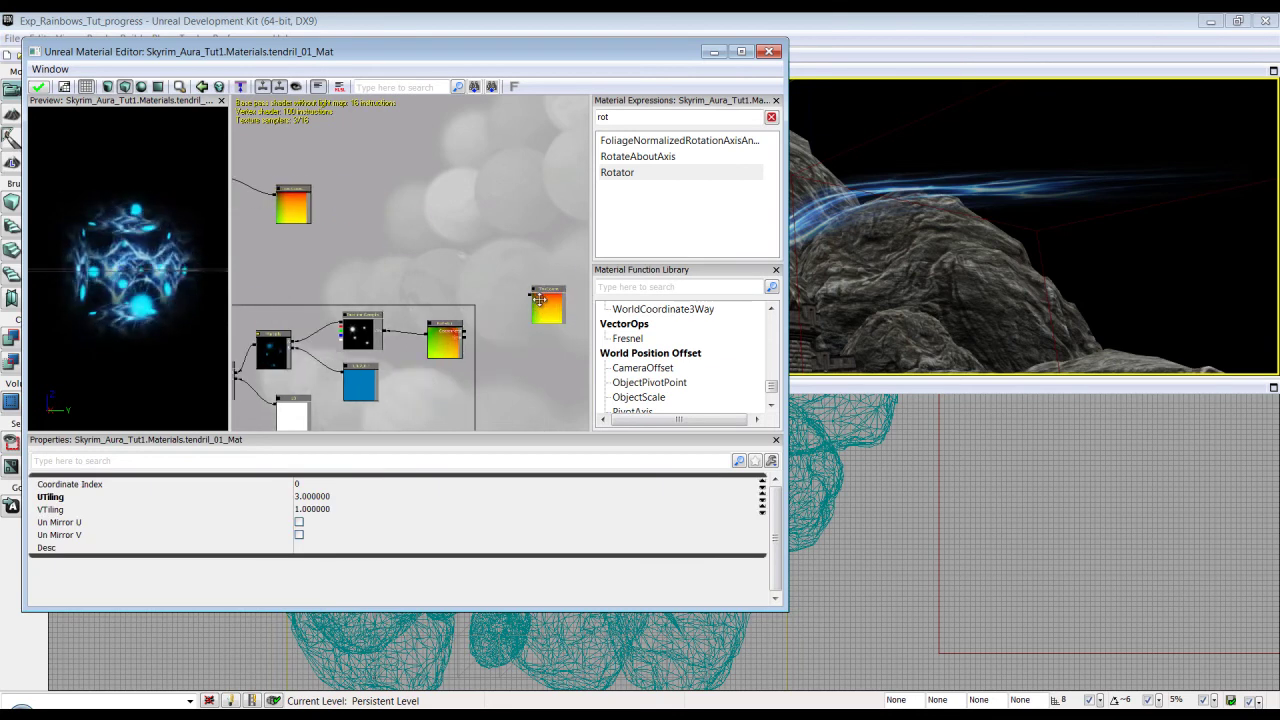
scroll(354, 300, "up", 4)
left_click_drag(516, 355, 361, 261)
Step: Set both UTiling and VTiling of the flare's TexCoord node to 2
left_click(504, 286)
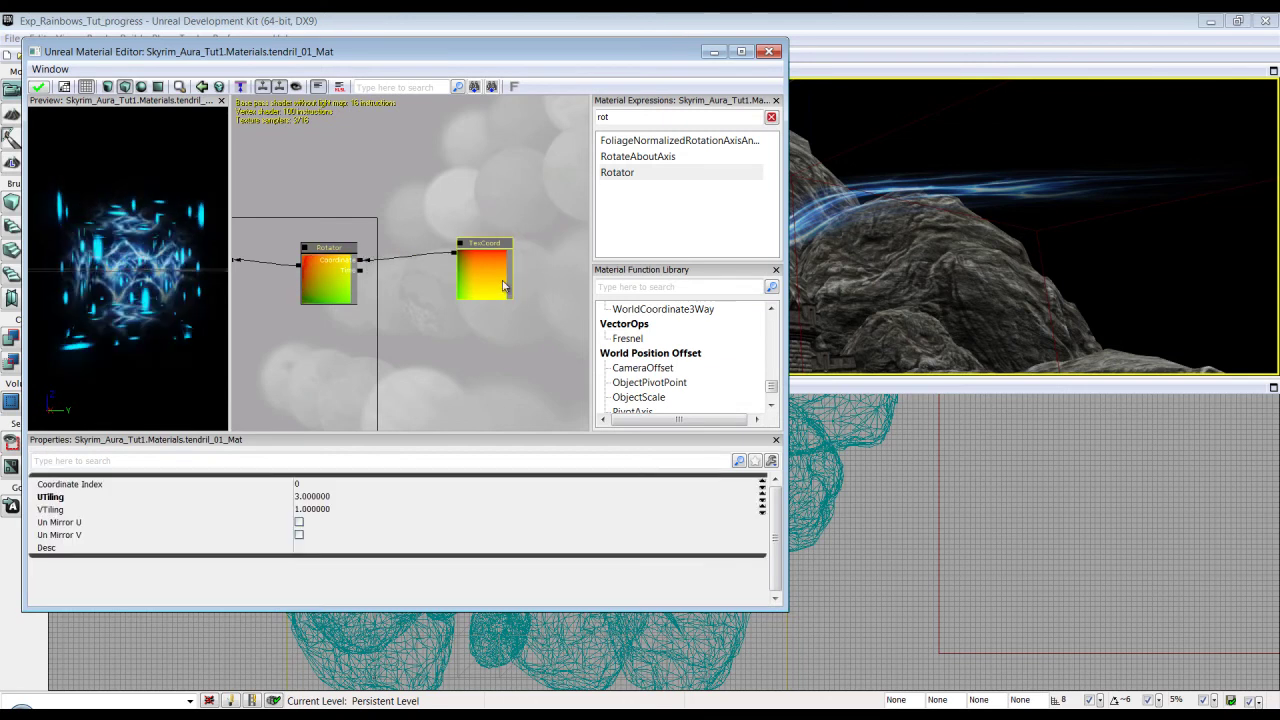
left_click(350, 500)
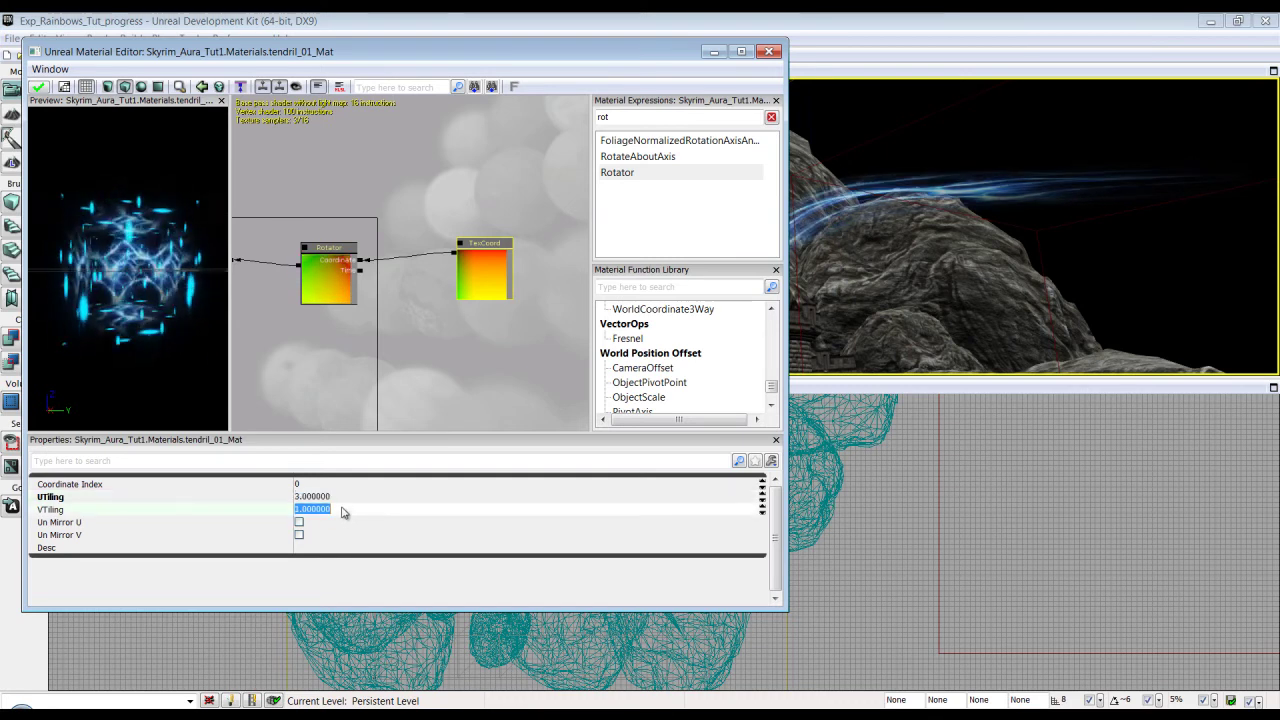
type("2")
key("Tab")
type("2")
key("Return")
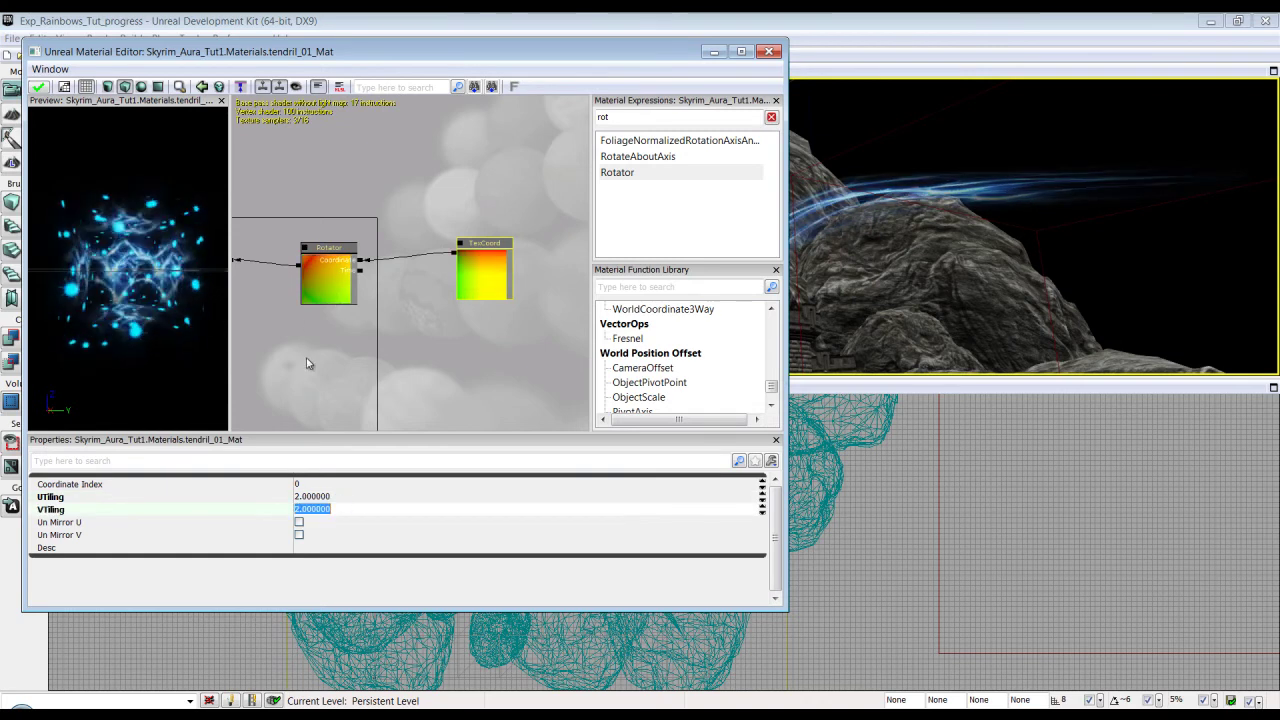
Step: Replace the Add node that combines the tendril and flare branches with a Lerp node
scroll(309, 340, "down", 2)
left_click_drag(342, 356, 650, 369)
left_click_drag(289, 294, 456, 332)
scroll(412, 346, "up", 4)
left_click(356, 268)
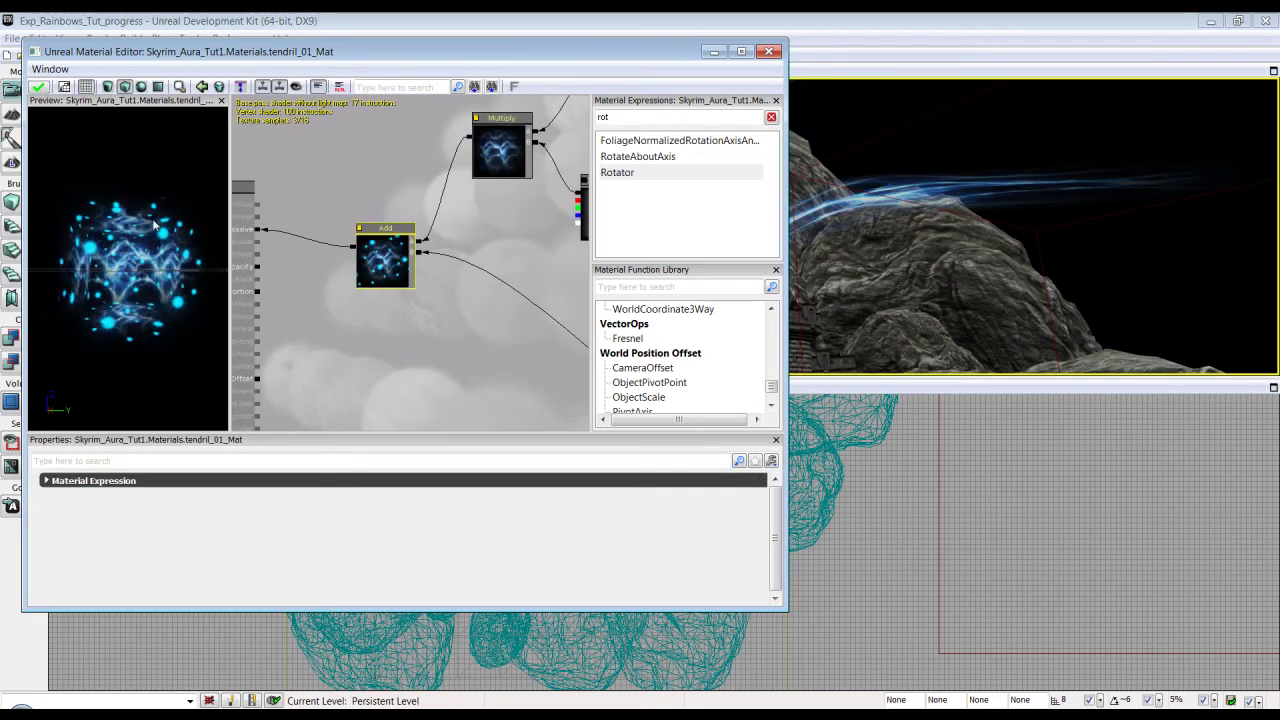
left_click_drag(382, 332, 355, 358)
scroll(350, 350, "down", 1)
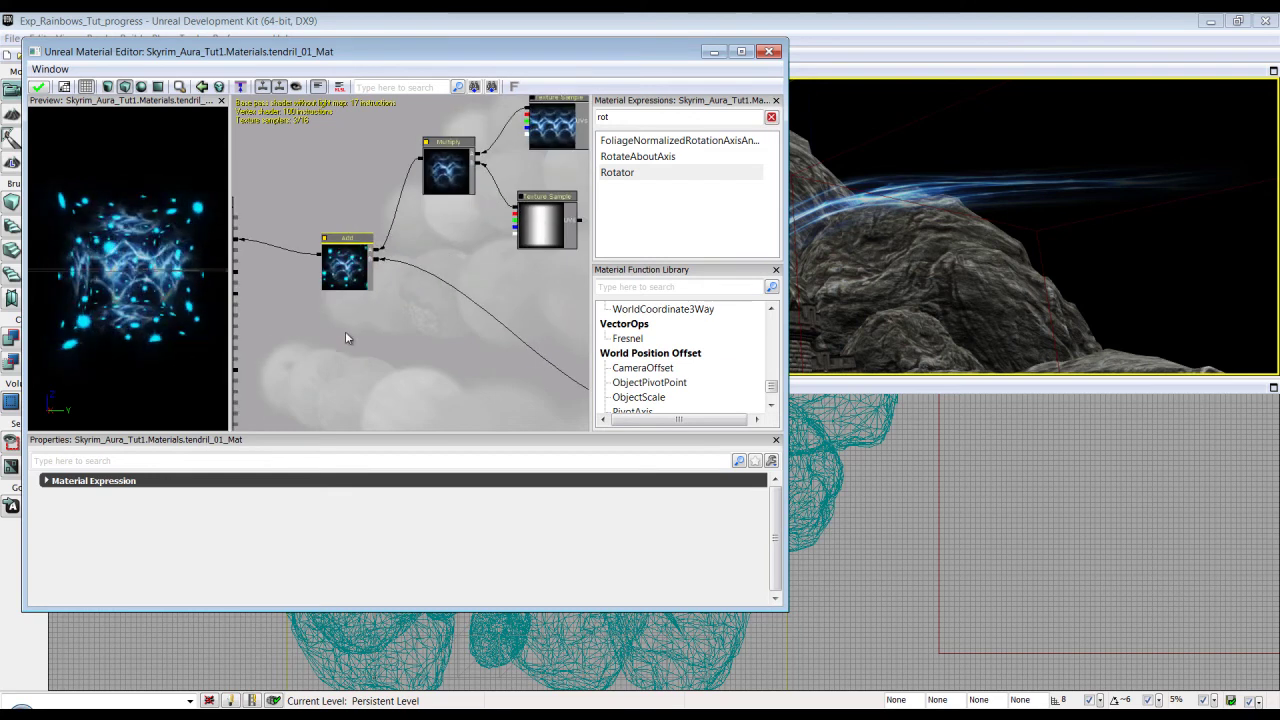
mouse_move(334, 322)
left_mouse_down()
mouse_move(305, 272)
mouse_move(332, 318)
left_mouse_up()
scroll(305, 272, "down", 1)
scroll(334, 308, "up", 1)
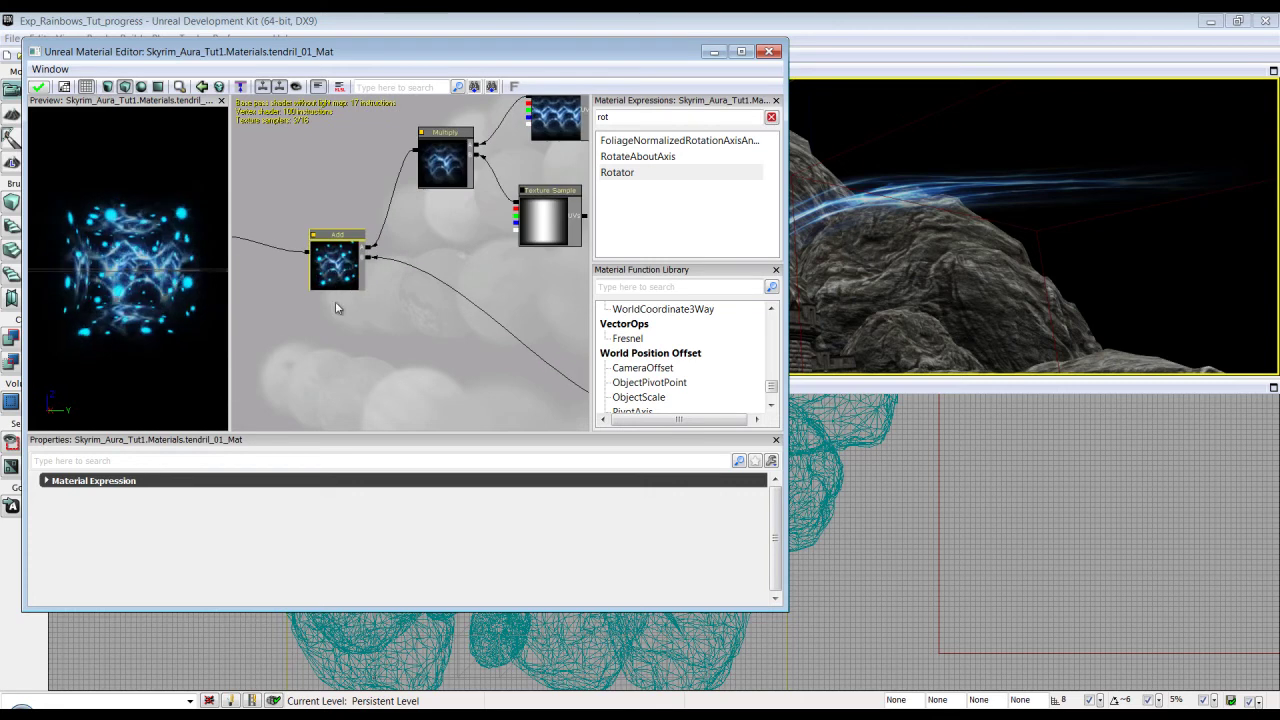
key("Delete")
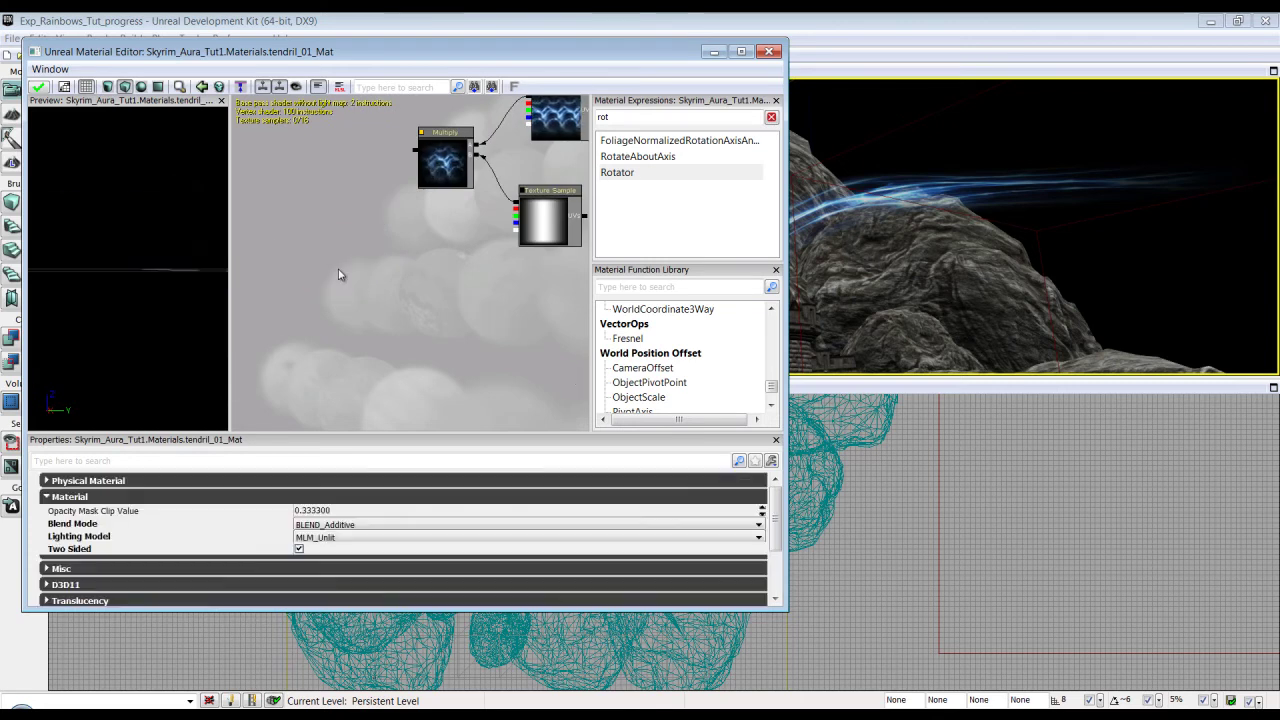
left_click(338, 273)
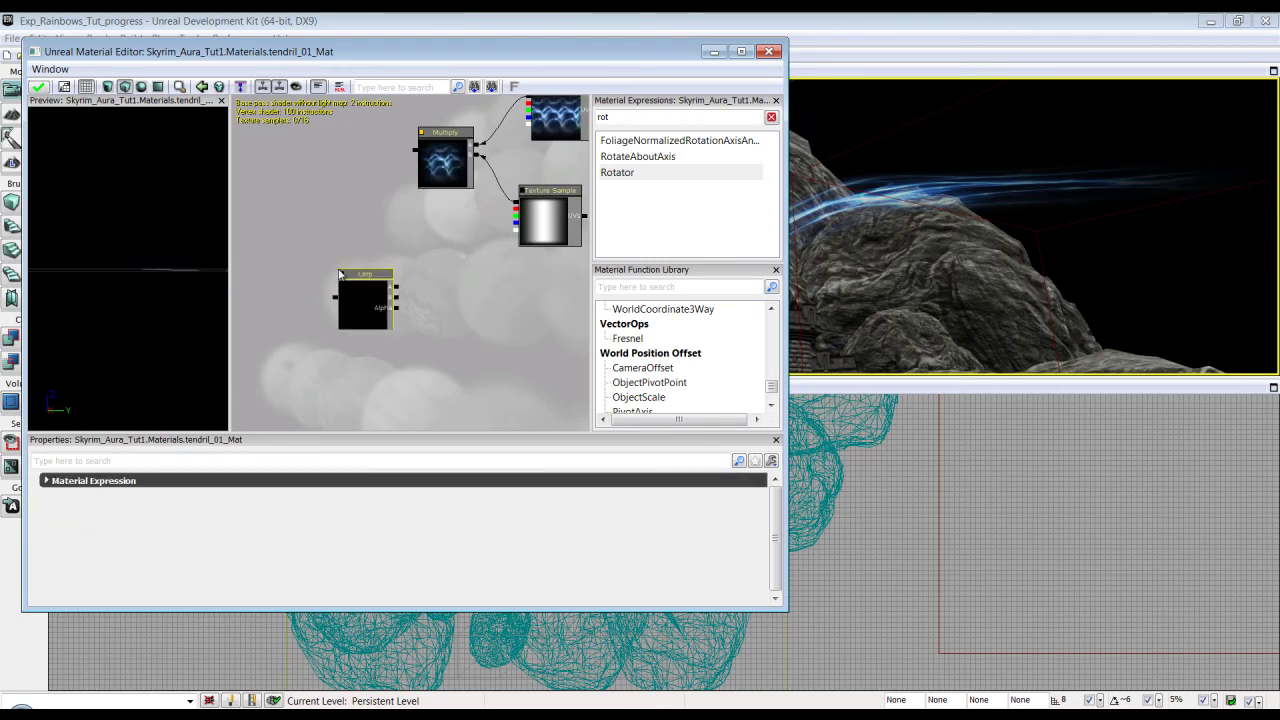
Step: Connect the tendril Multiply to the Lerp's A input and the brightened flare Multiply to its B input
left_click_drag(365, 298, 342, 285)
left_click_drag(419, 277, 322, 231)
scroll(342, 238, "down", 1)
left_click_drag(546, 355, 288, 246)
scroll(290, 207, "up", 2)
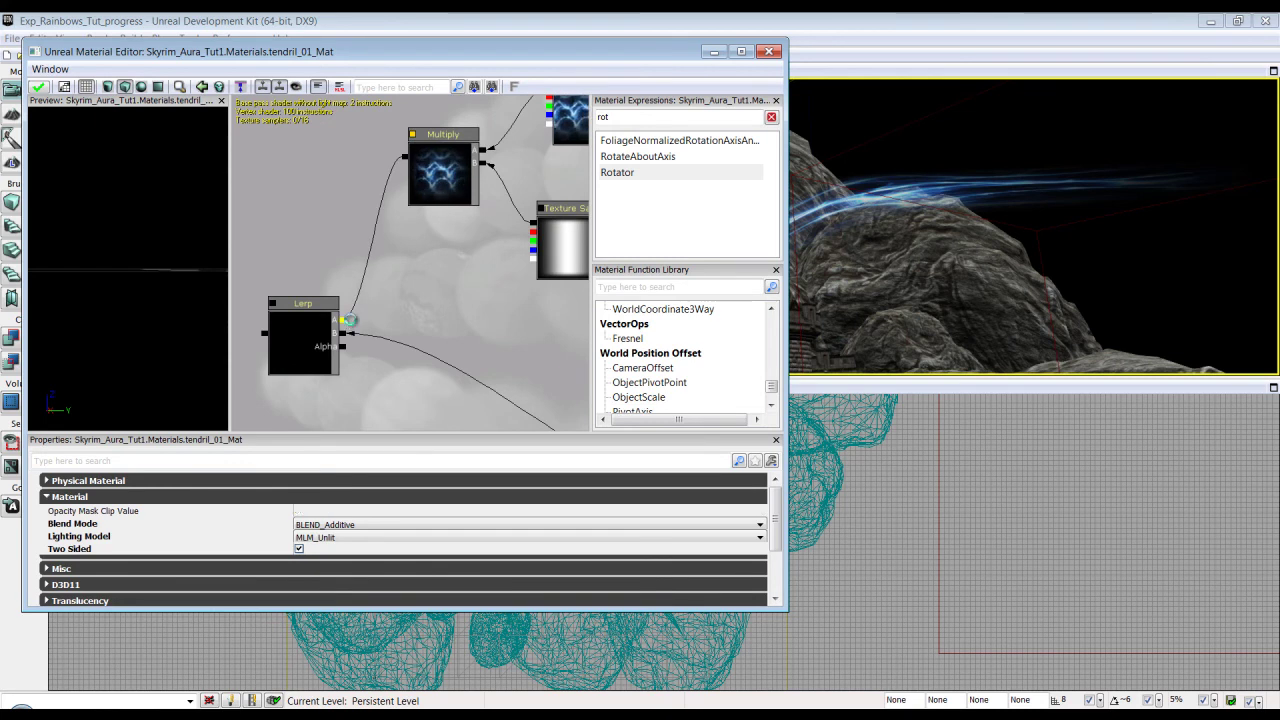
Step: Connect the gradient Texture Sample to the Lerp's Alpha input and the Lerp's output to the material's Emissive input
left_click_drag(515, 318, 498, 276)
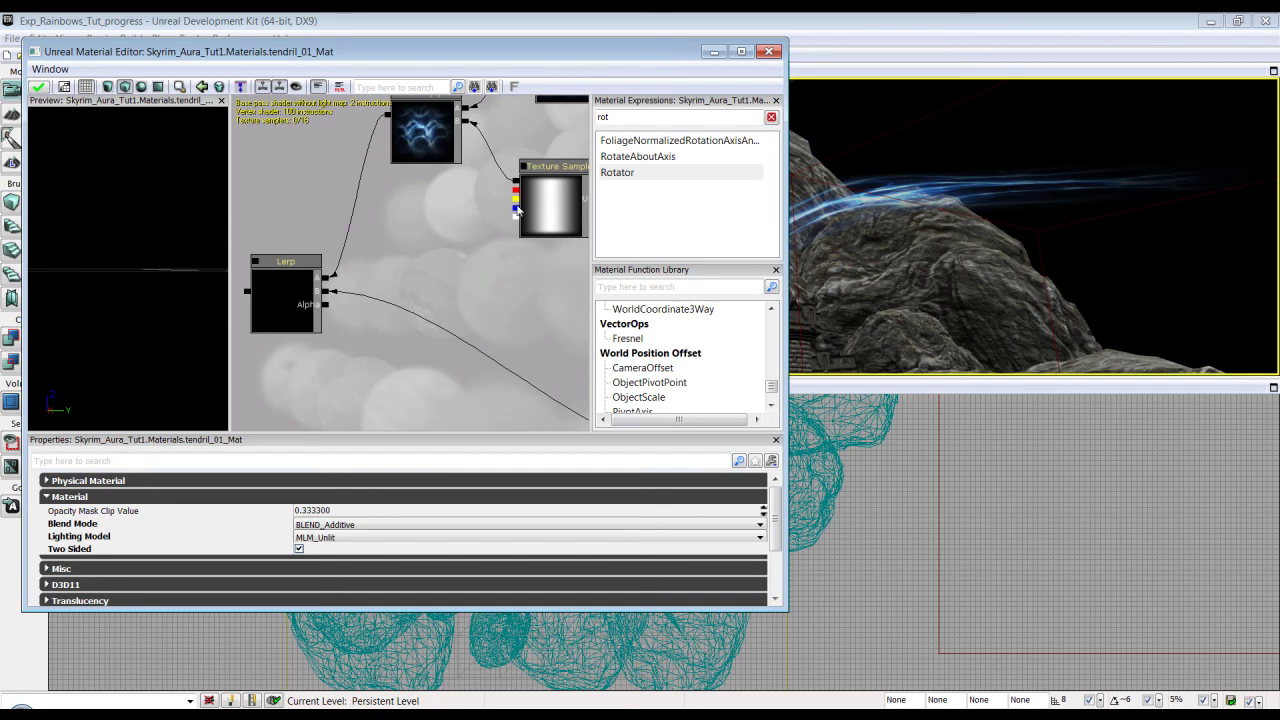
left_click(255, 262)
left_click(255, 262)
left_click_drag(294, 249, 403, 257)
left_click(390, 310)
left_click_drag(390, 310, 272, 219, "ctrl")
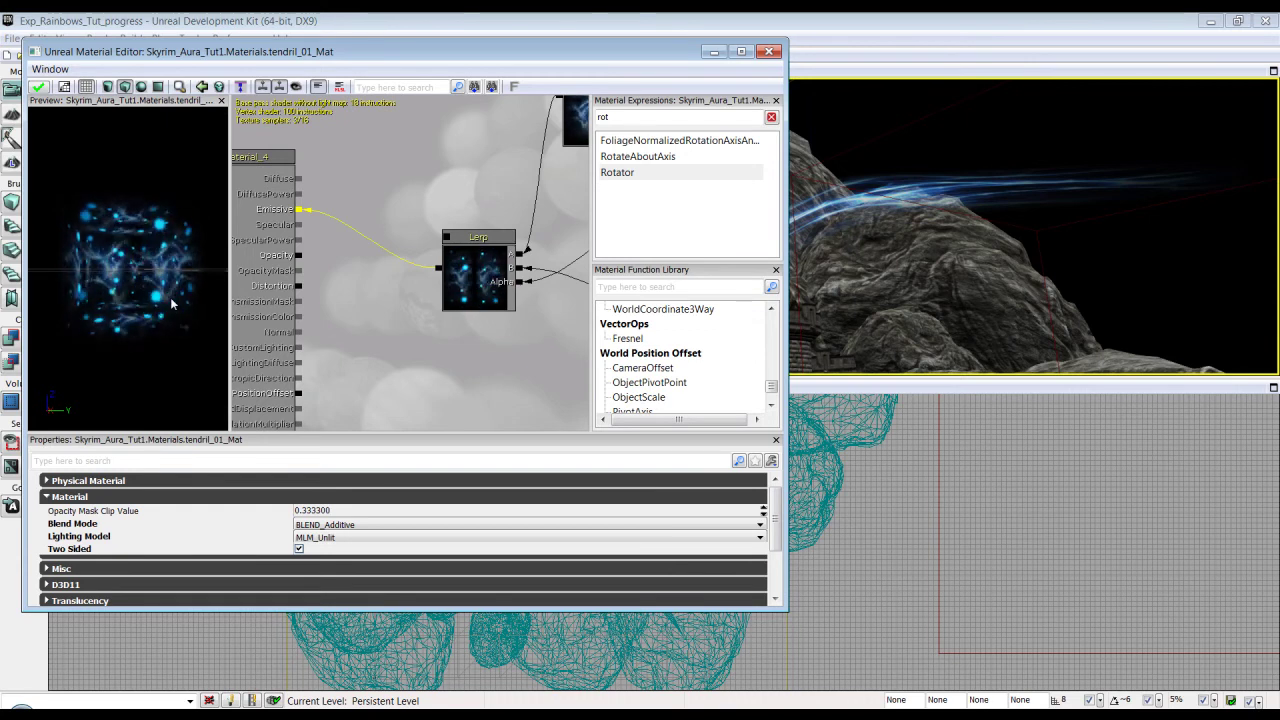
Step: Close the Material Editor with the material changes applied, and turn on realtime playback in the perspective viewport
scroll(467, 335, "down", 2)
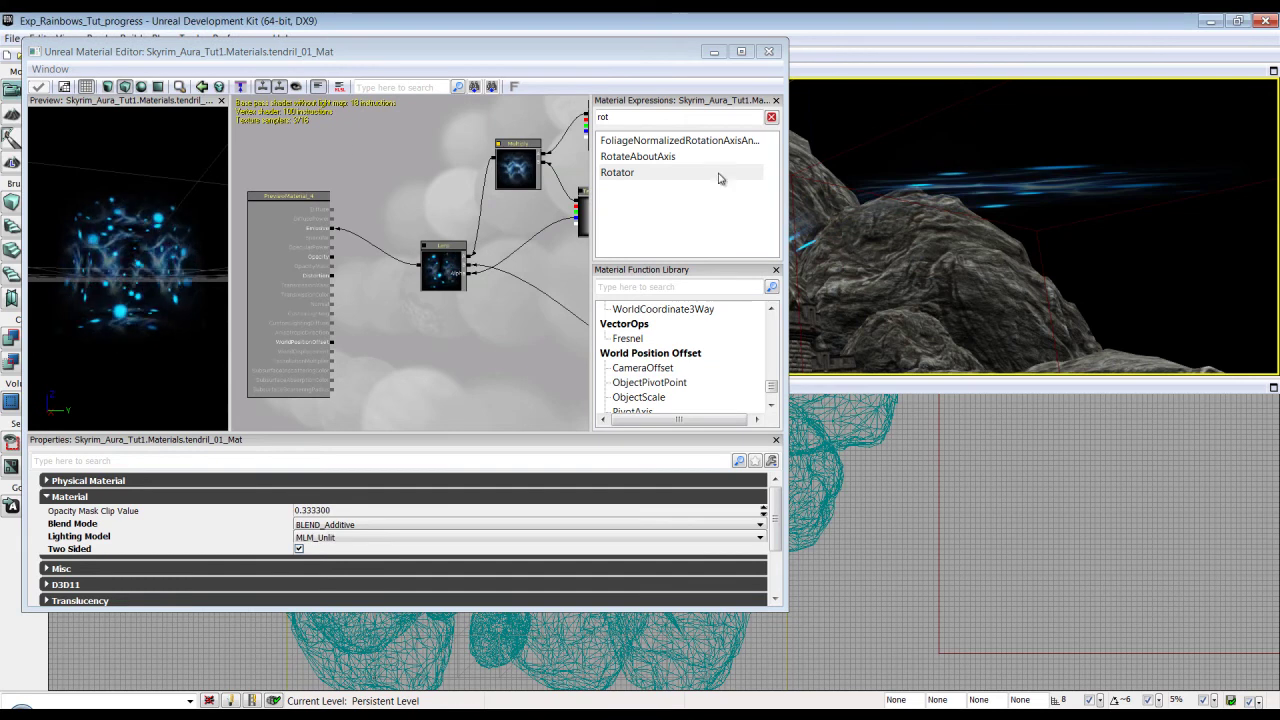
left_click(767, 51)
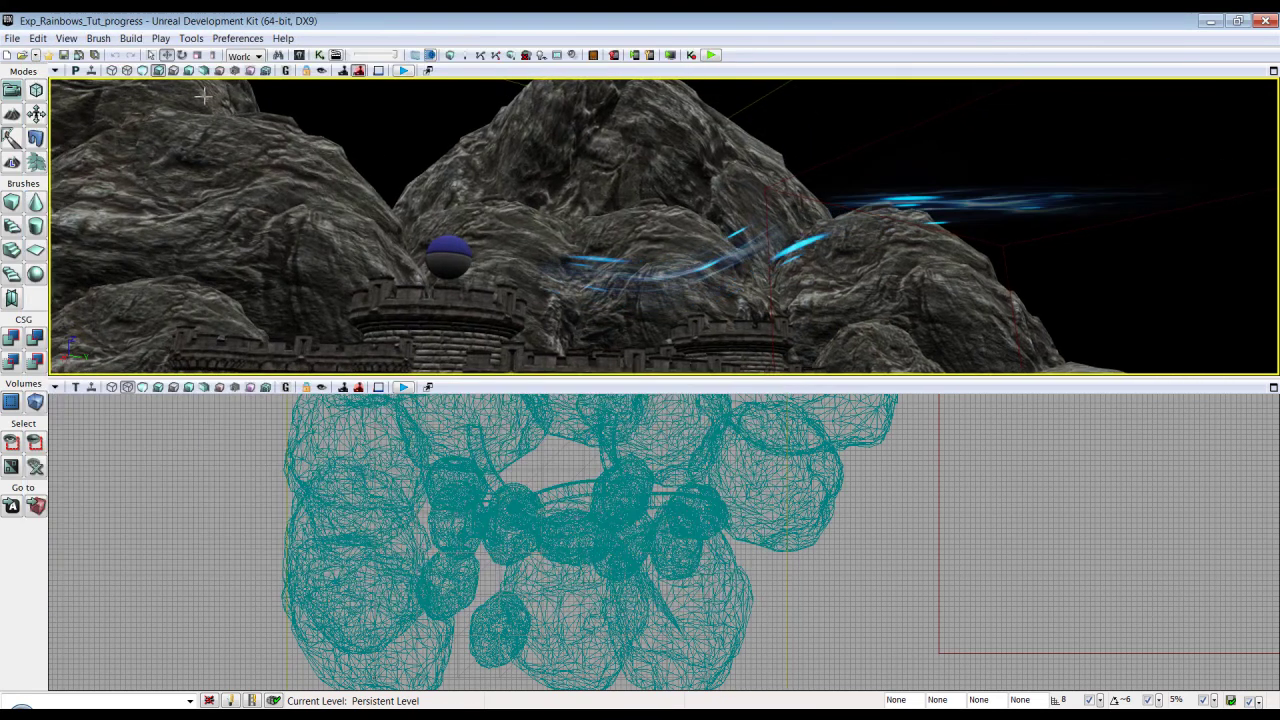
left_click(90, 72)
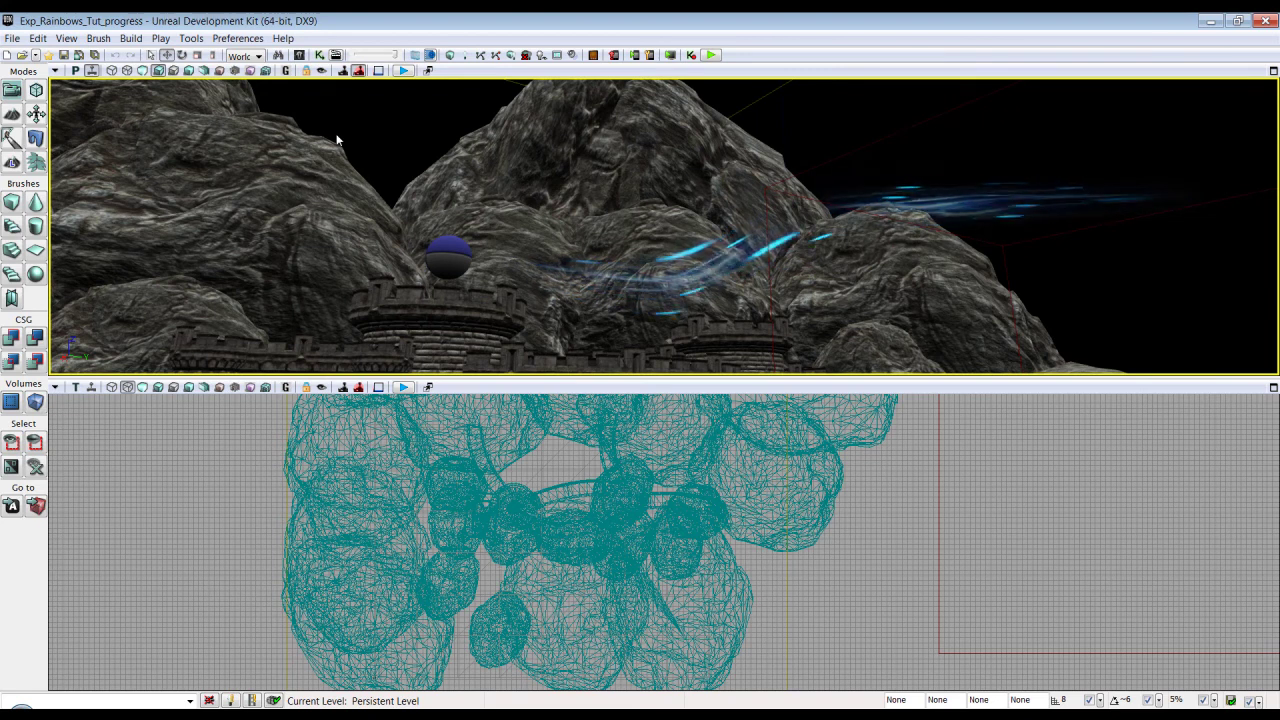
Step: Reopen the tendril_01_Mat material for editing from the Skyrim_Aura_Tut1 package's Materials group
left_click_drag(634, 204, 344, 78)
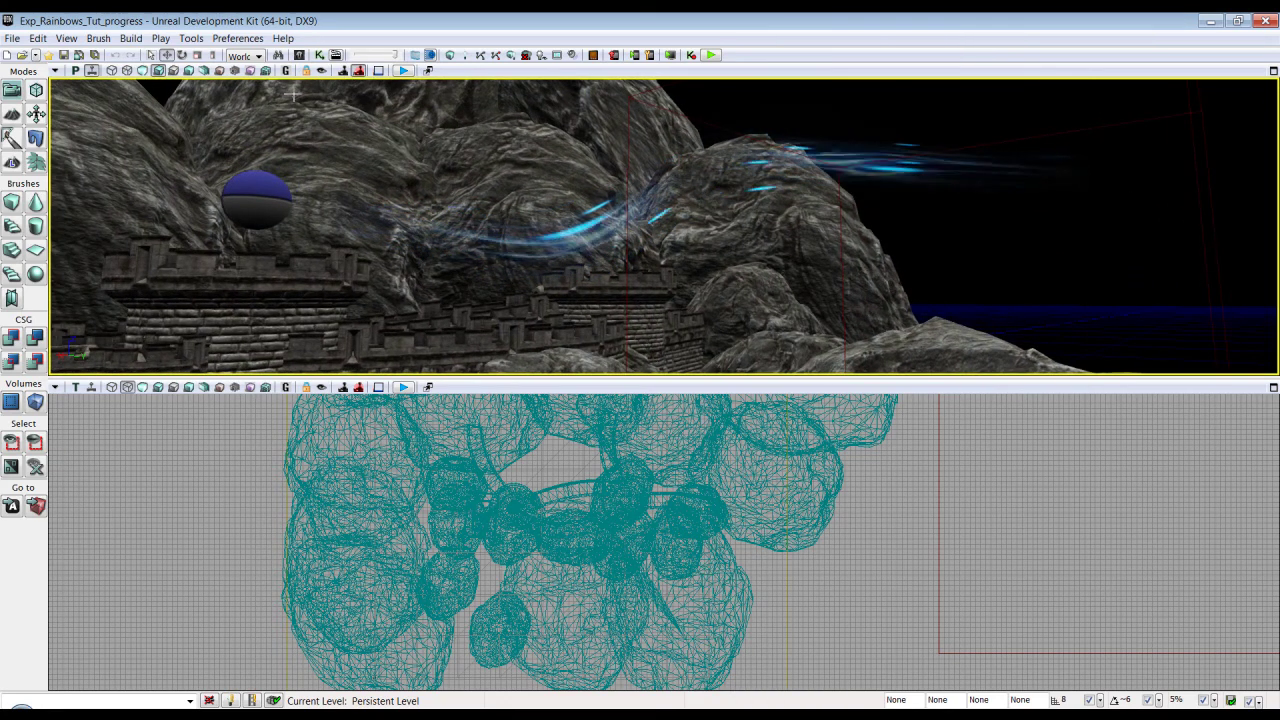
left_click_drag(376, 93, 572, 80)
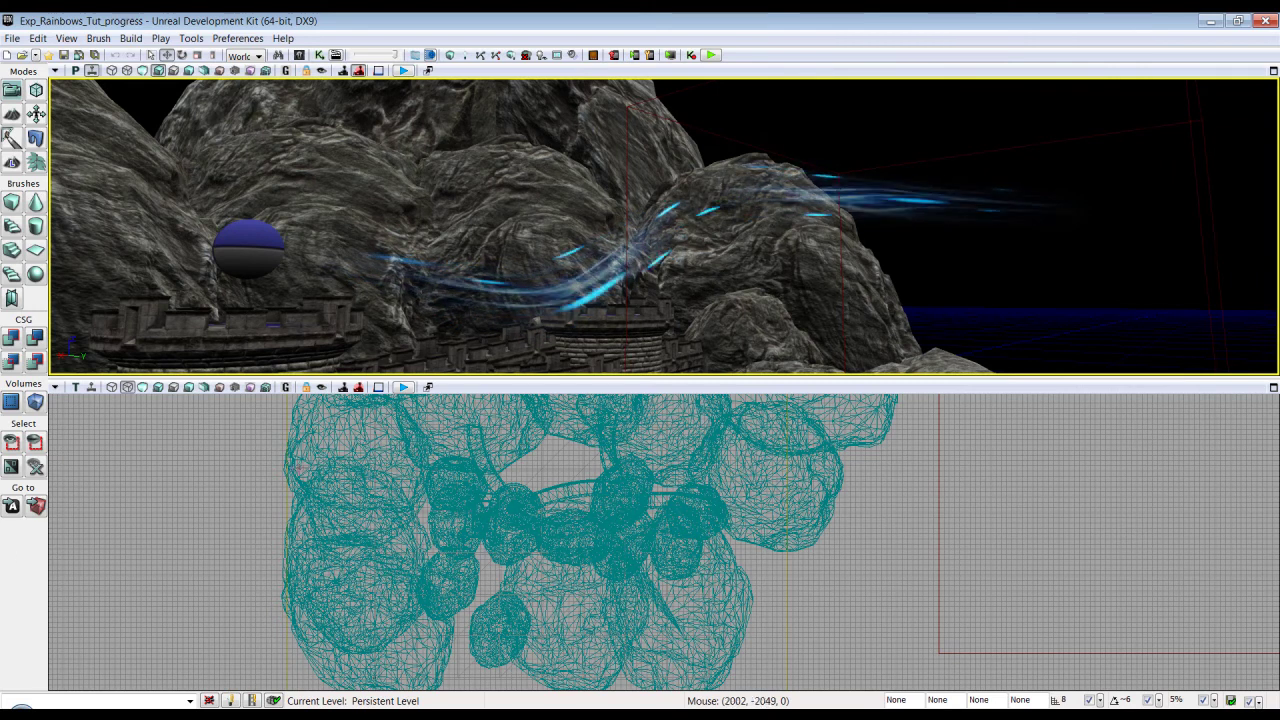
left_click(298, 55)
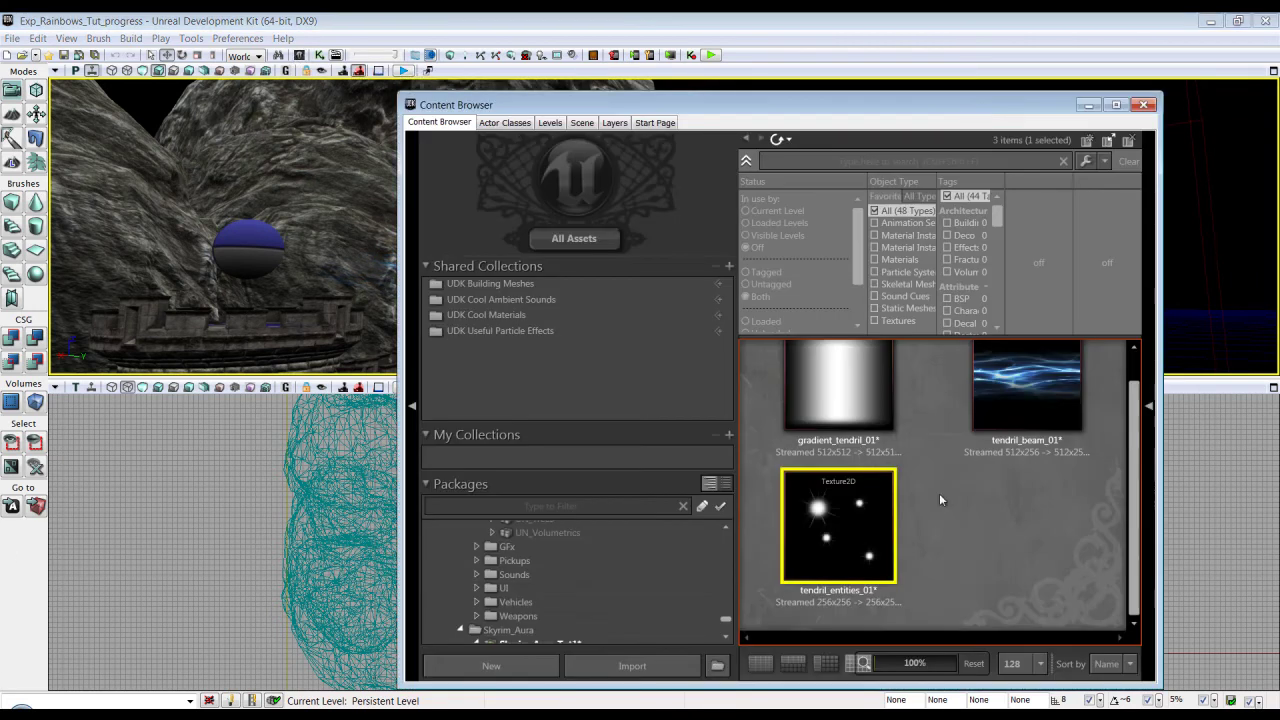
scroll(572, 612, "down", 3)
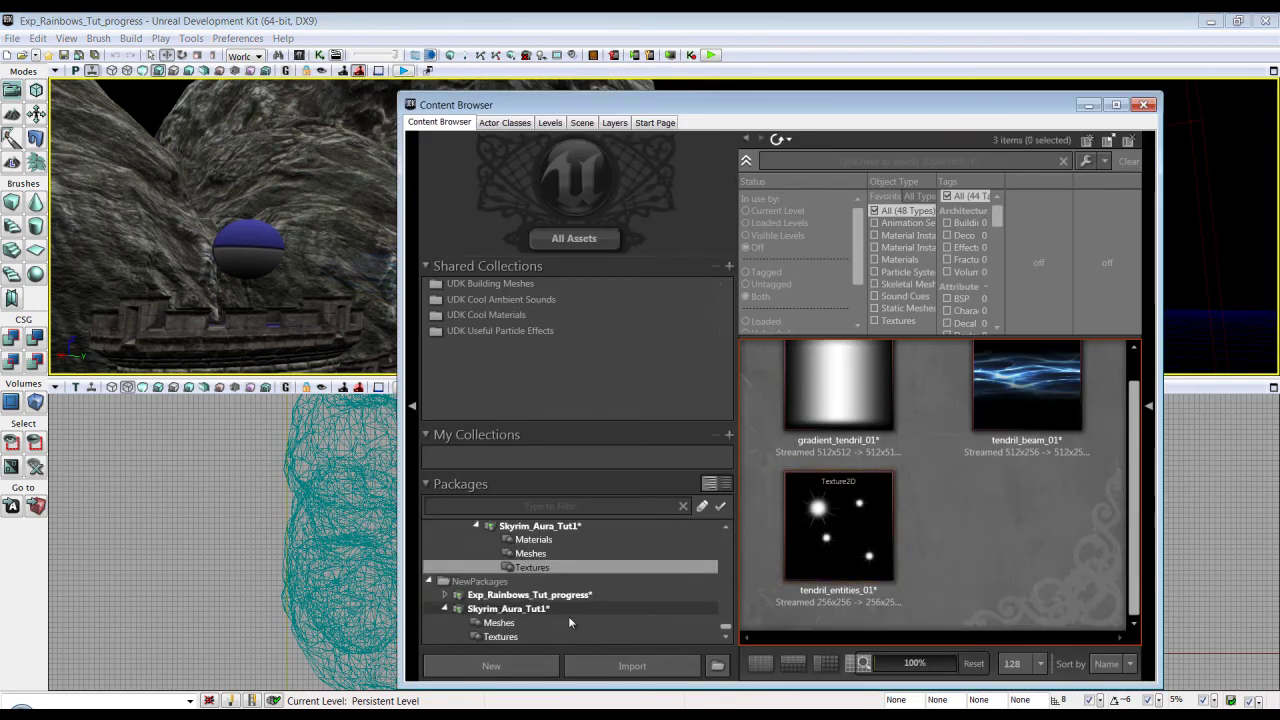
left_click(558, 551)
left_click(565, 538)
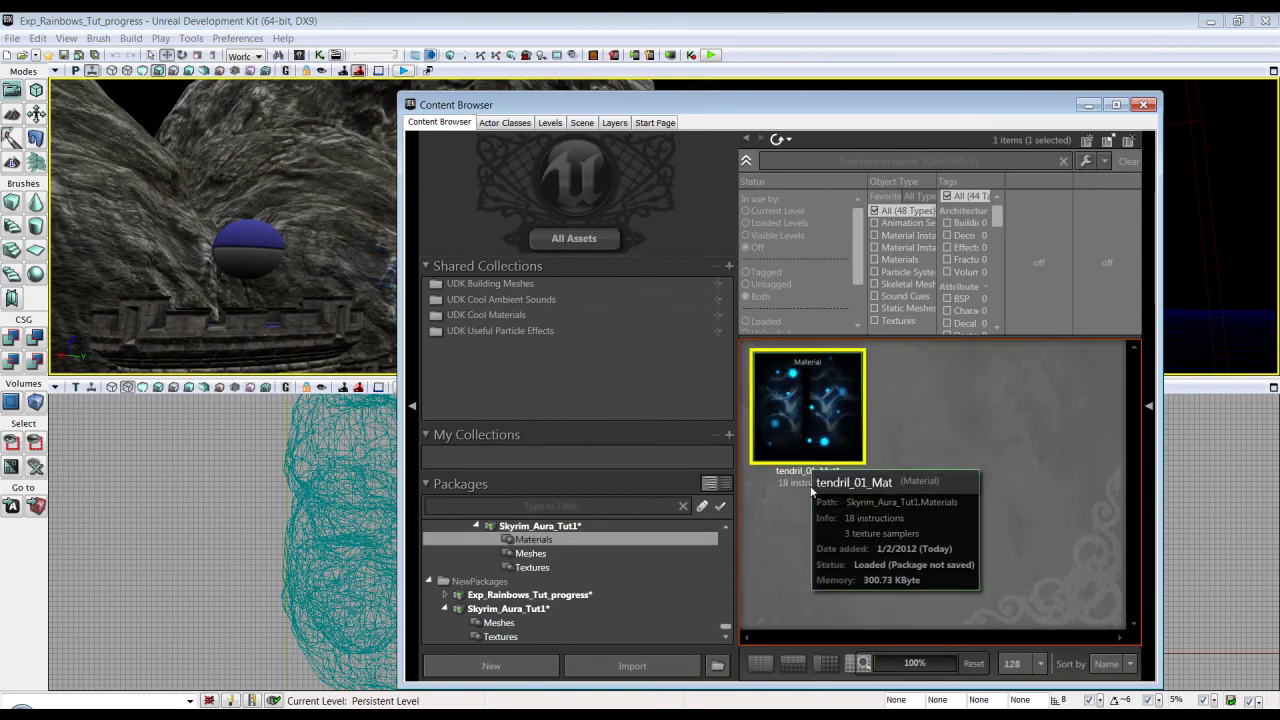
left_click(558, 567)
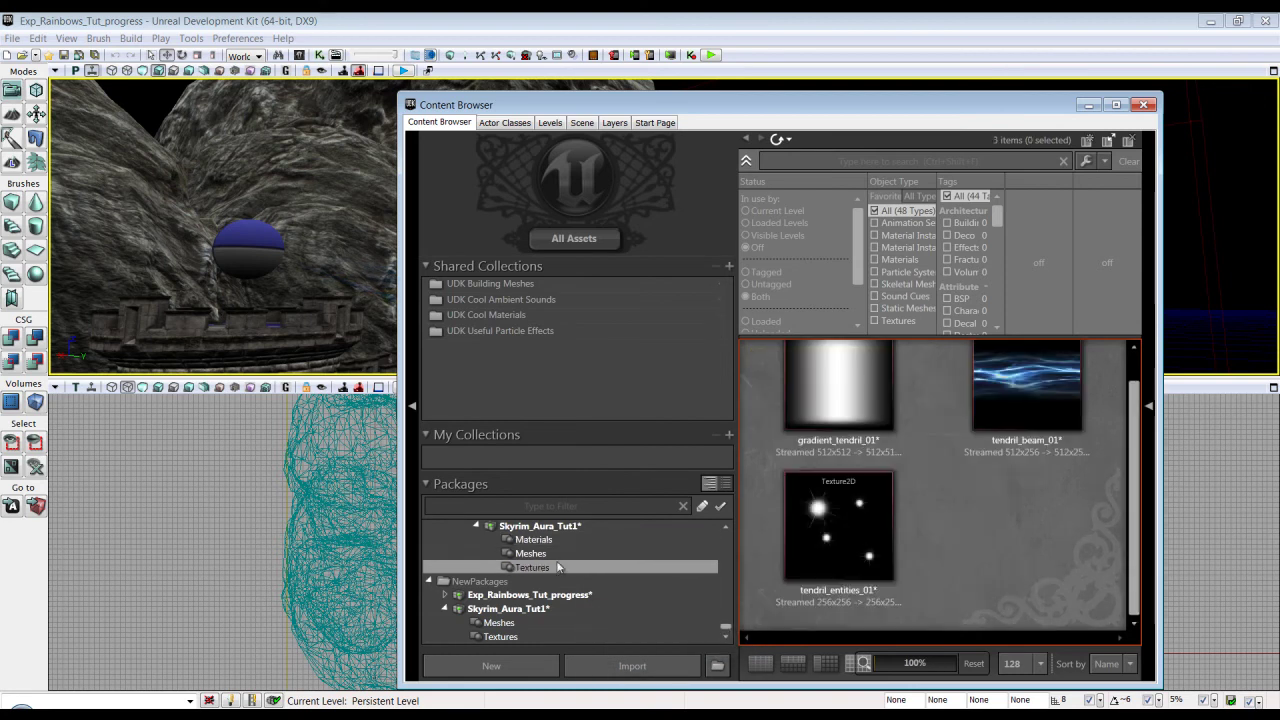
left_click(562, 539)
double_click(811, 410)
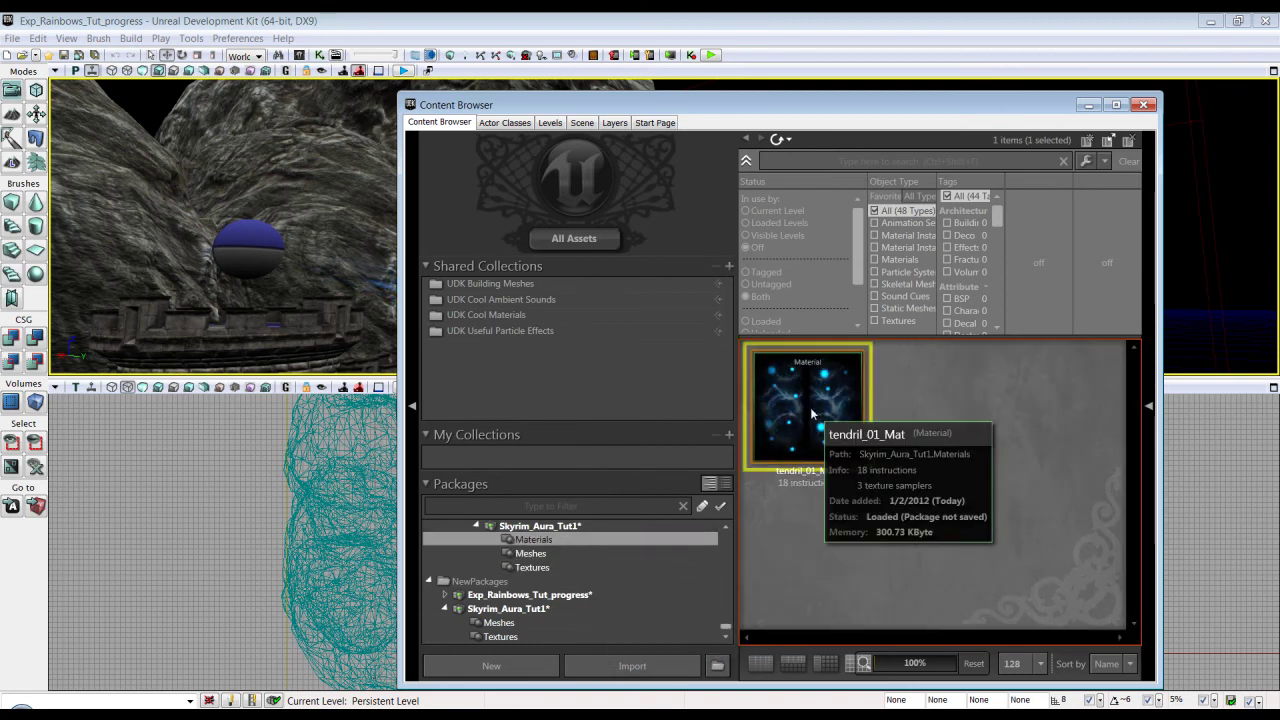
Step: Disconnect the Lerp's A and B inputs and try feeding the brightened flare Multiply into both of them
scroll(485, 309, "down", 4)
left_click_drag(485, 315, 320, 325)
left_click_drag(411, 331, 457, 361)
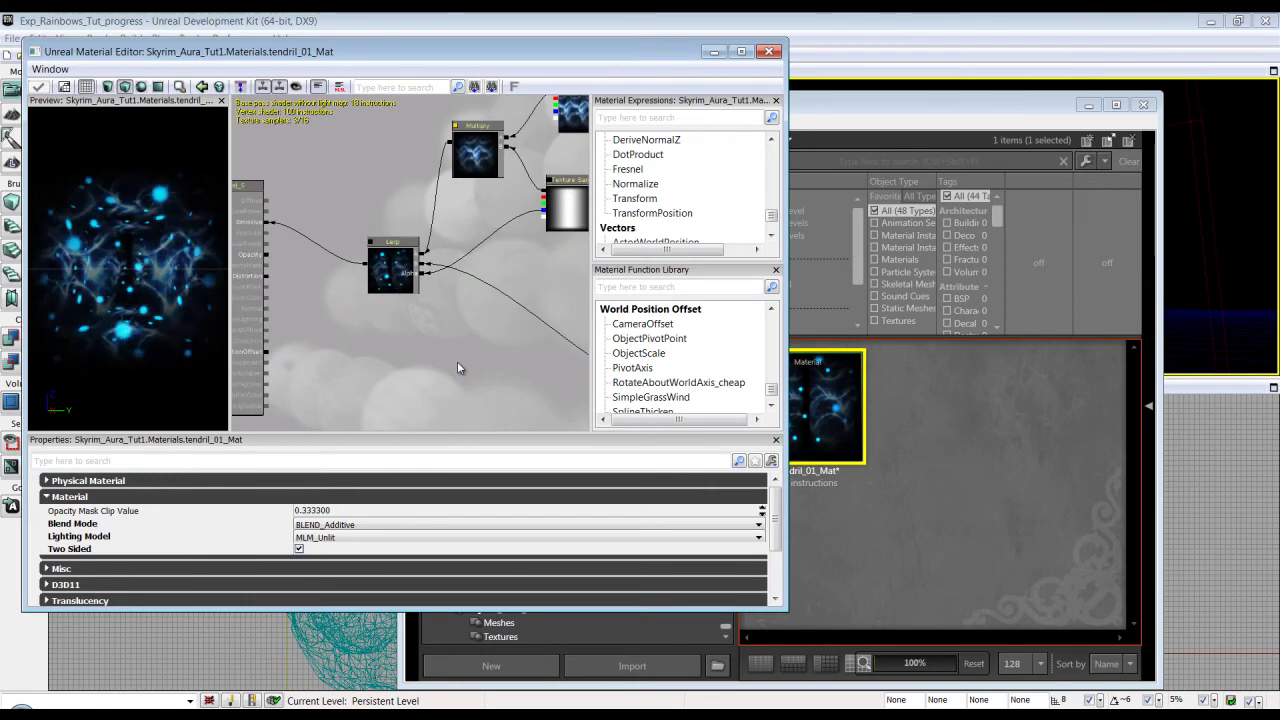
left_click(395, 275)
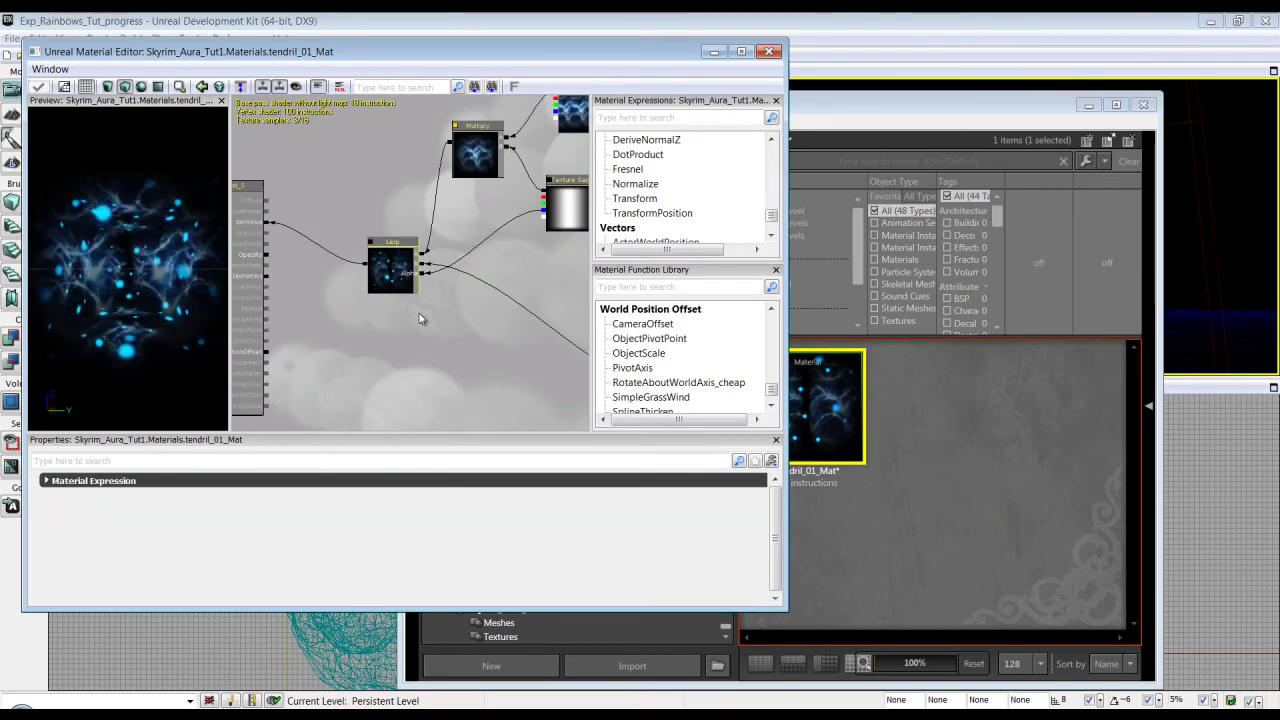
left_click_drag(419, 314, 298, 312)
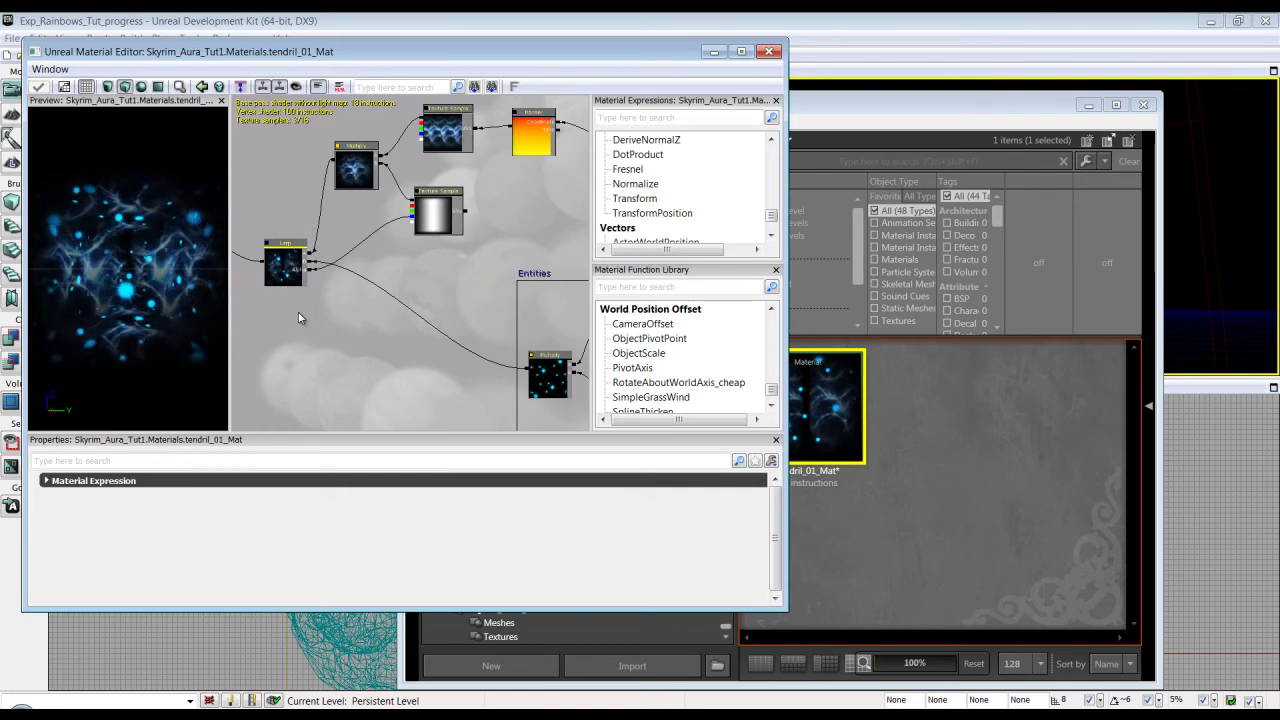
left_click(298, 318)
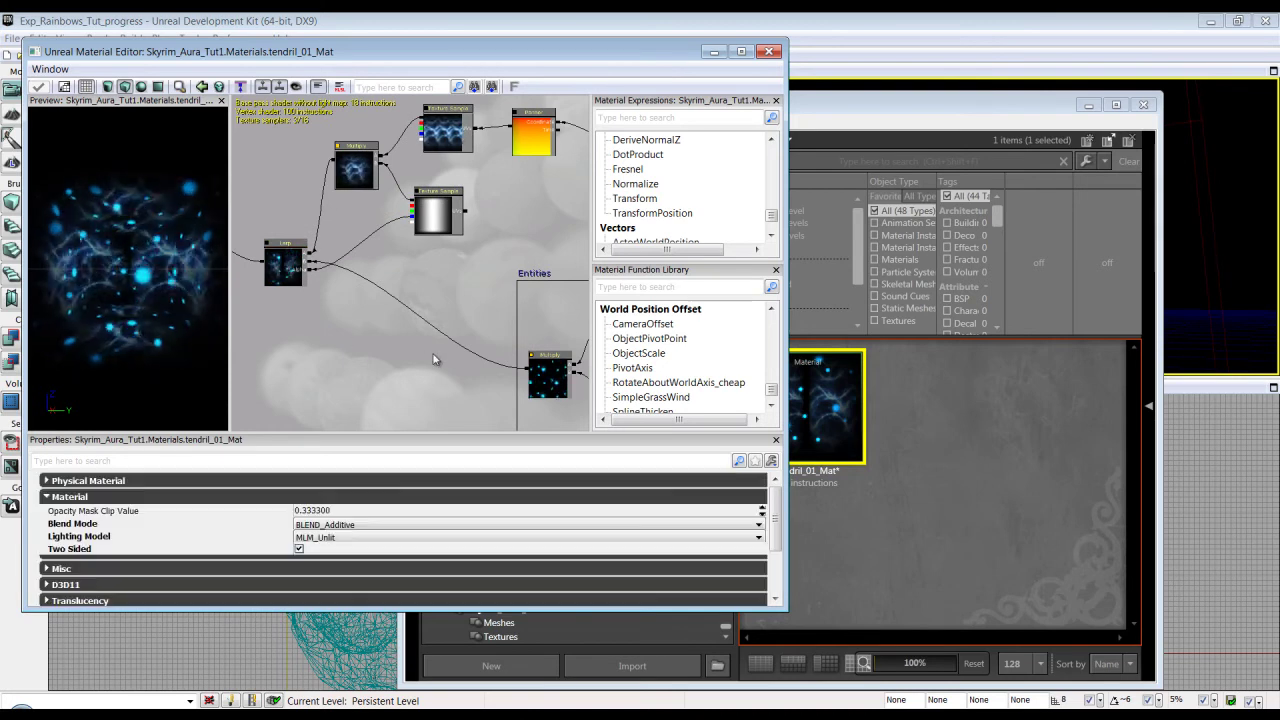
left_click(311, 257, "alt")
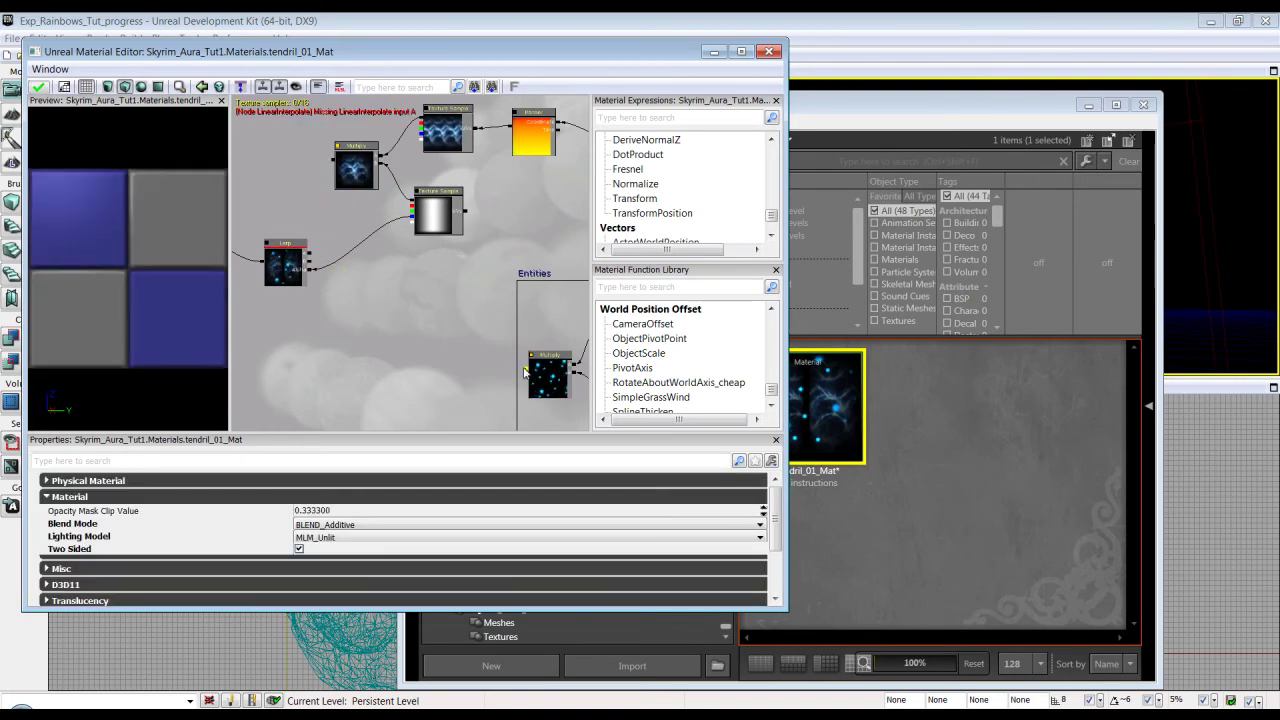
left_click_drag(310, 264, 326, 238)
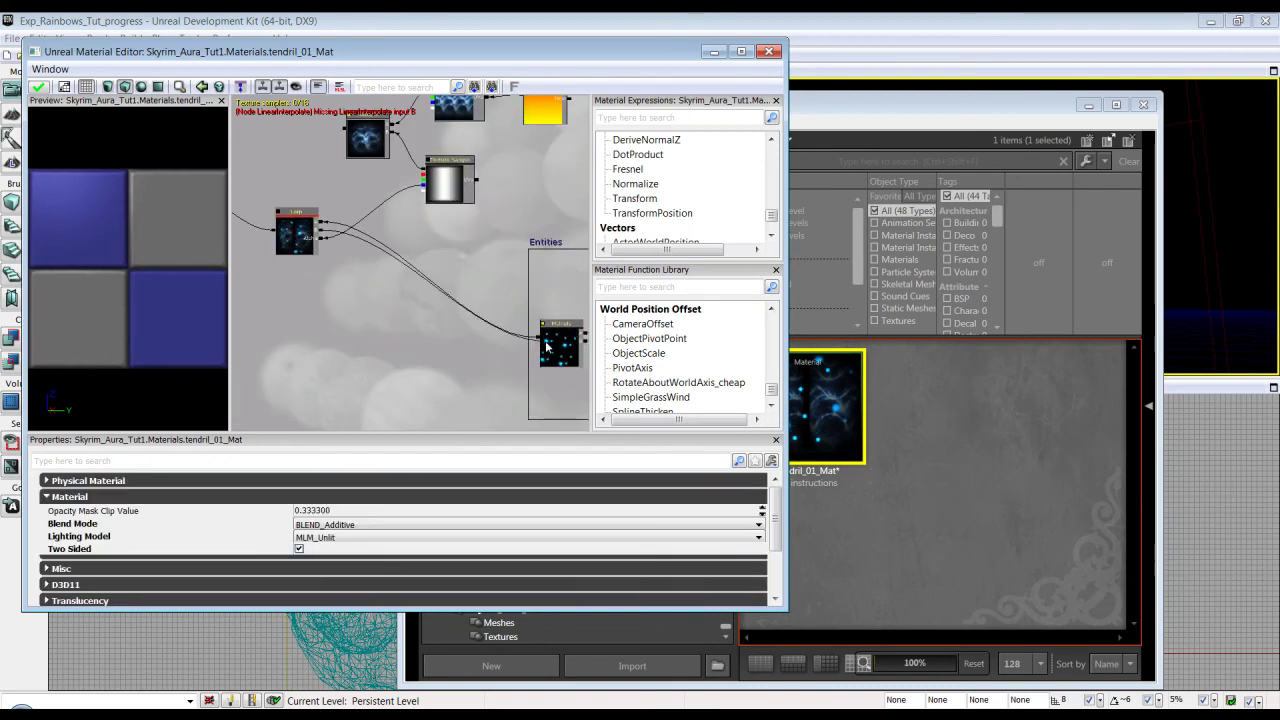
left_click_drag(540, 340, 541, 338)
left_click_drag(278, 299, 341, 302)
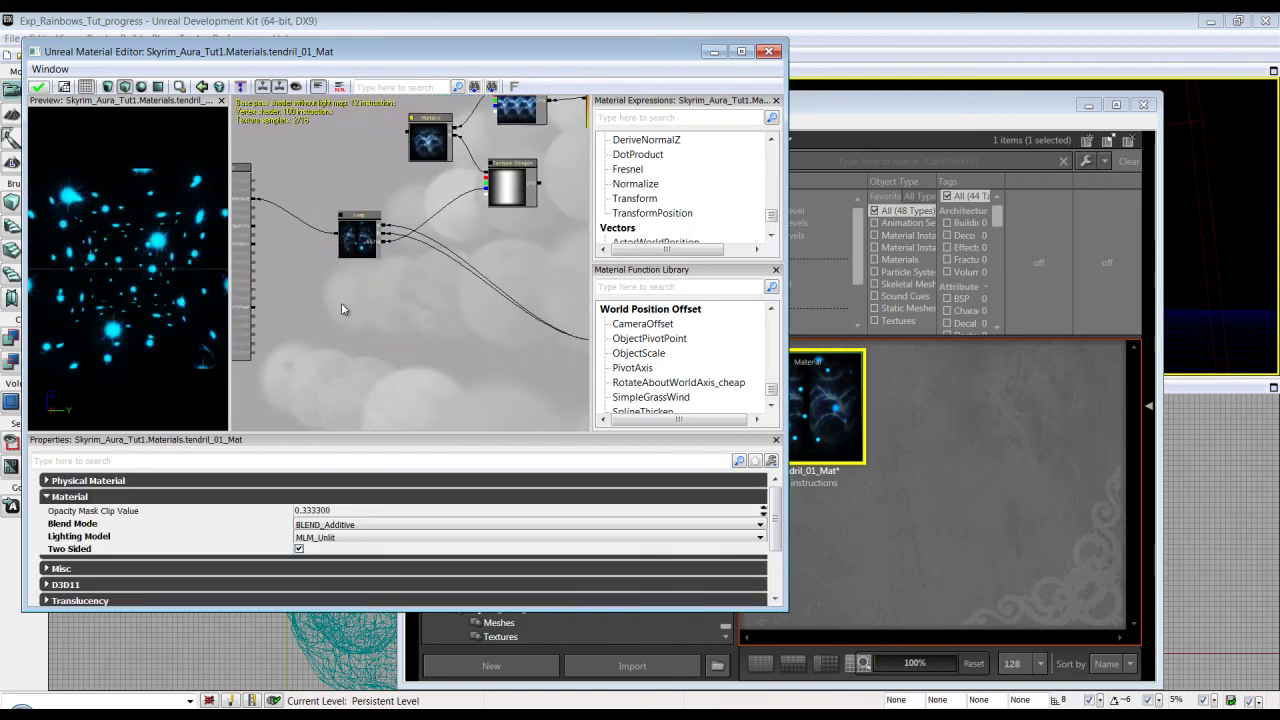
Step: Try replacing the flare connection on the Lerp's B input with the gradient Texture Sample
scroll(350, 310, "up", 3)
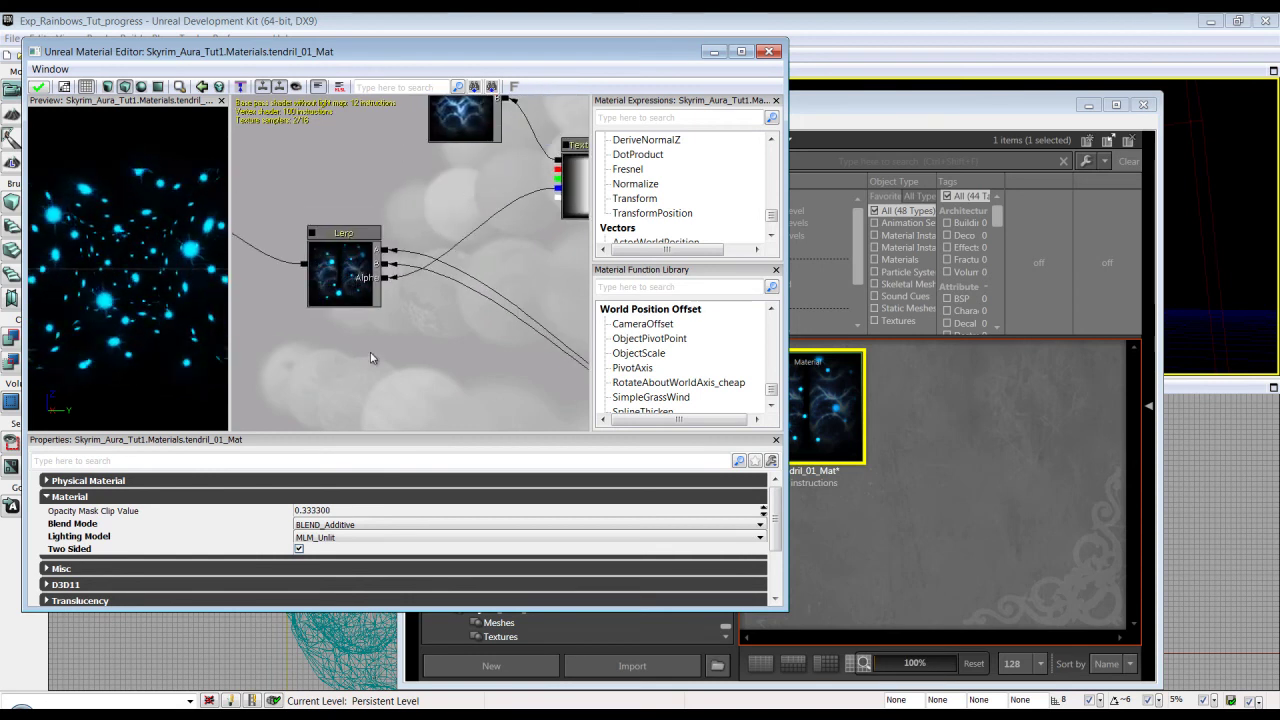
left_click(384, 264, "alt")
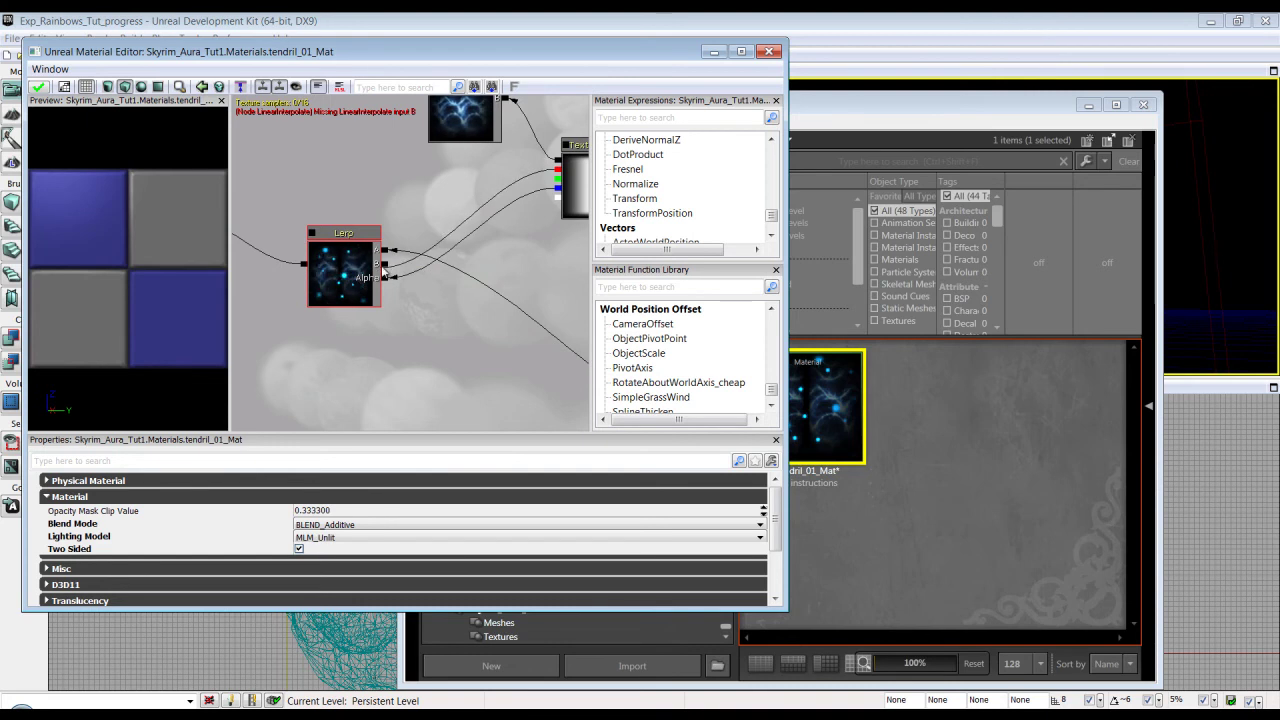
key("ctrl+z")
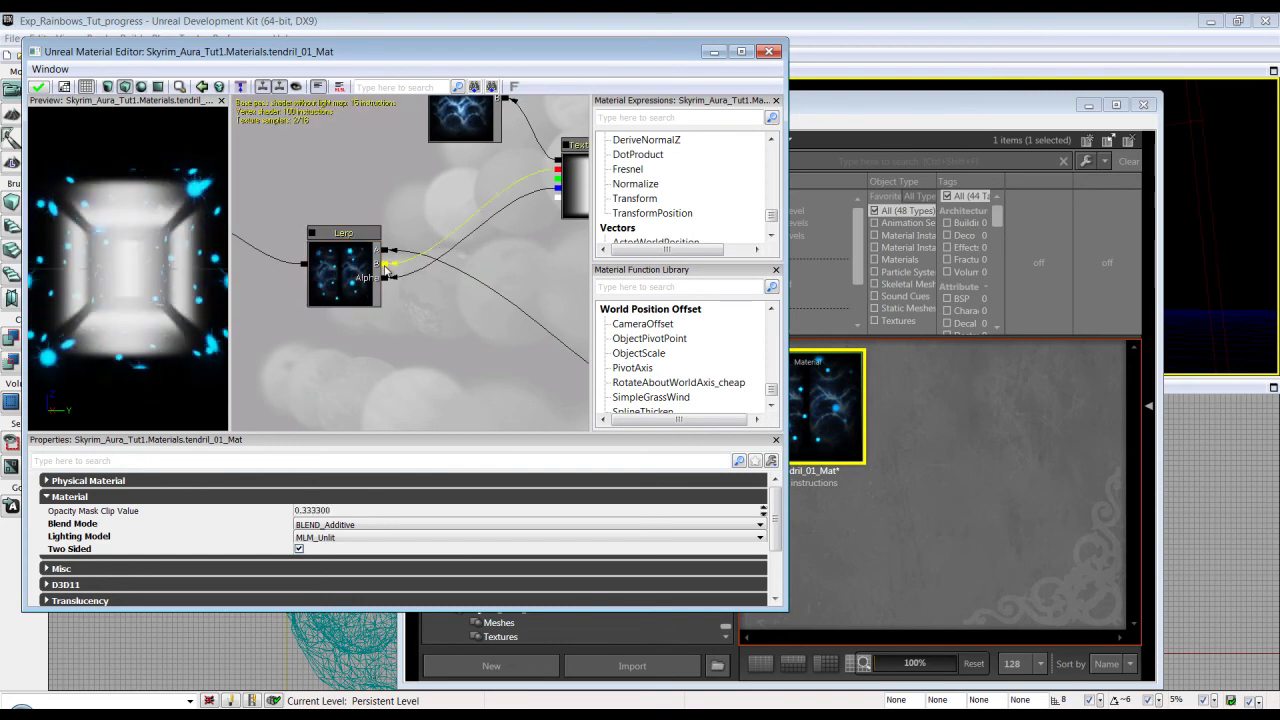
Step: Delete the Lerp node that feeds the material's Emissive input
left_click(334, 289)
scroll(395, 345, "down", 1)
mouse_move(395, 345)
left_mouse_down()
mouse_move(309, 349)
mouse_move(243, 306)
mouse_move(380, 348)
left_mouse_up()
scroll(340, 346, "down", 3)
scroll(366, 268, "up", 3)
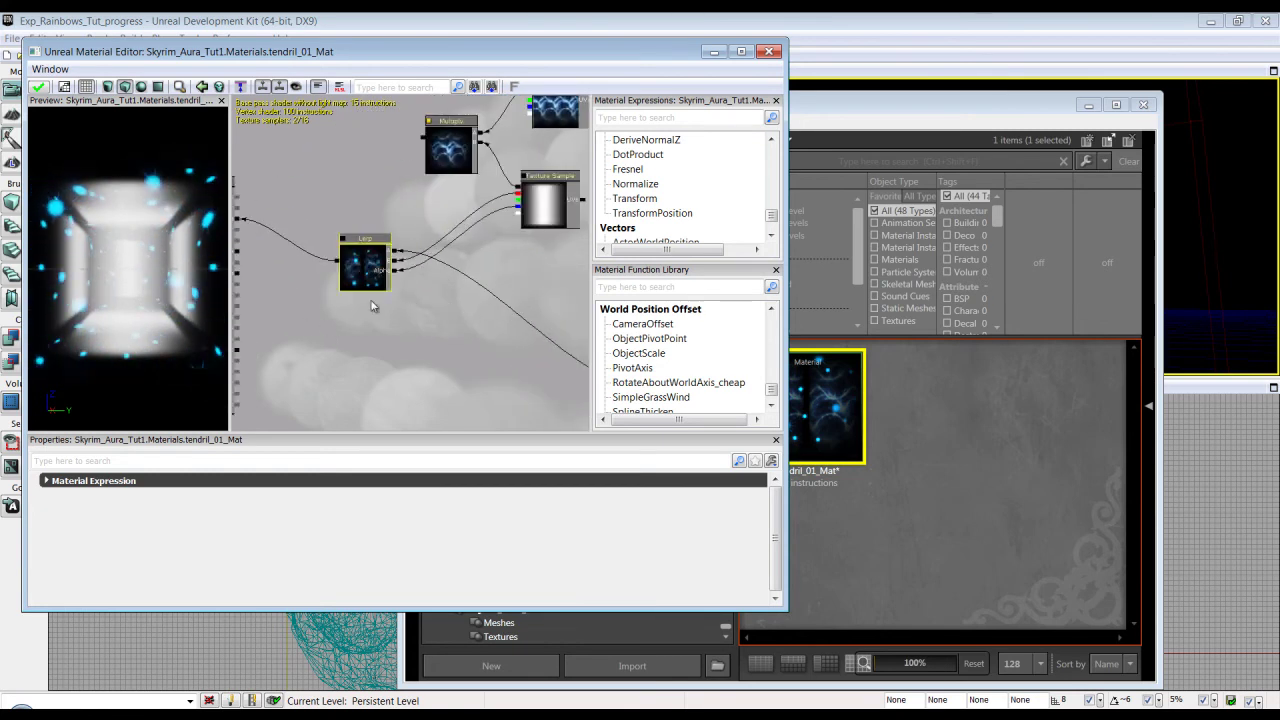
key("Delete")
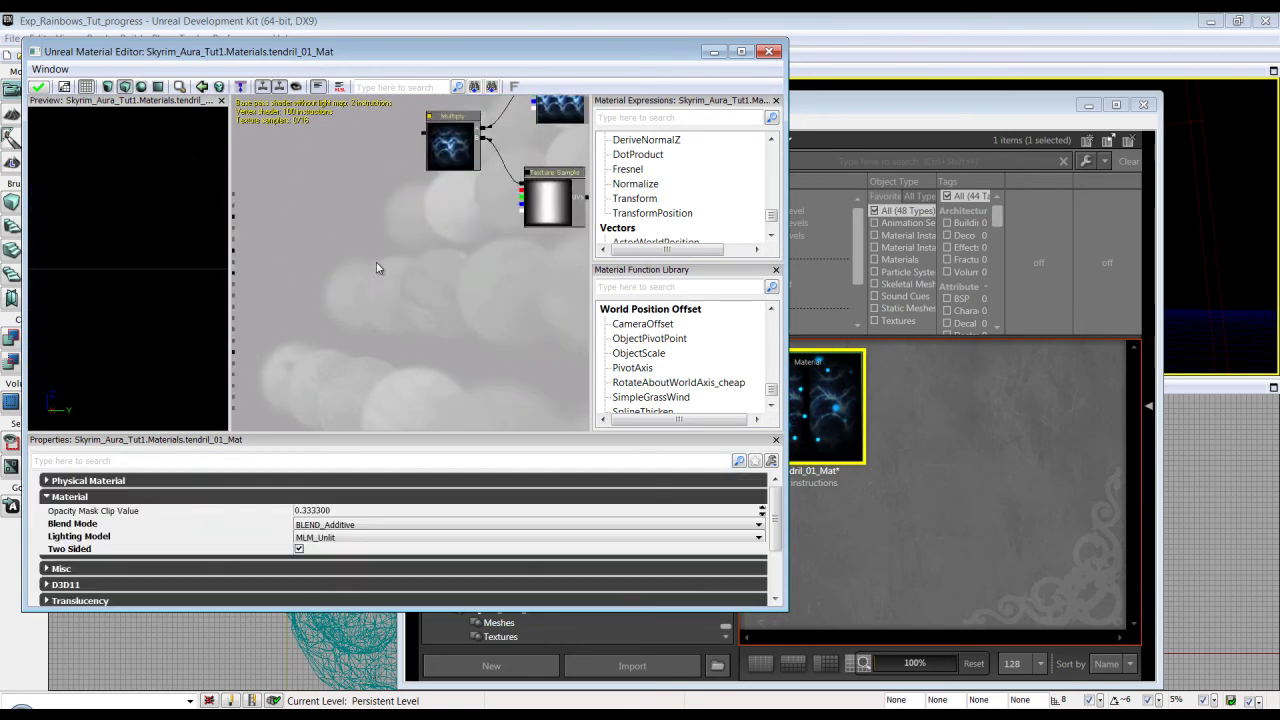
Step: Try combining the tendril Multiply and the brightened flare Multiply in a new Multiply node connected to Emissive
left_click_drag(401, 182, 471, 212)
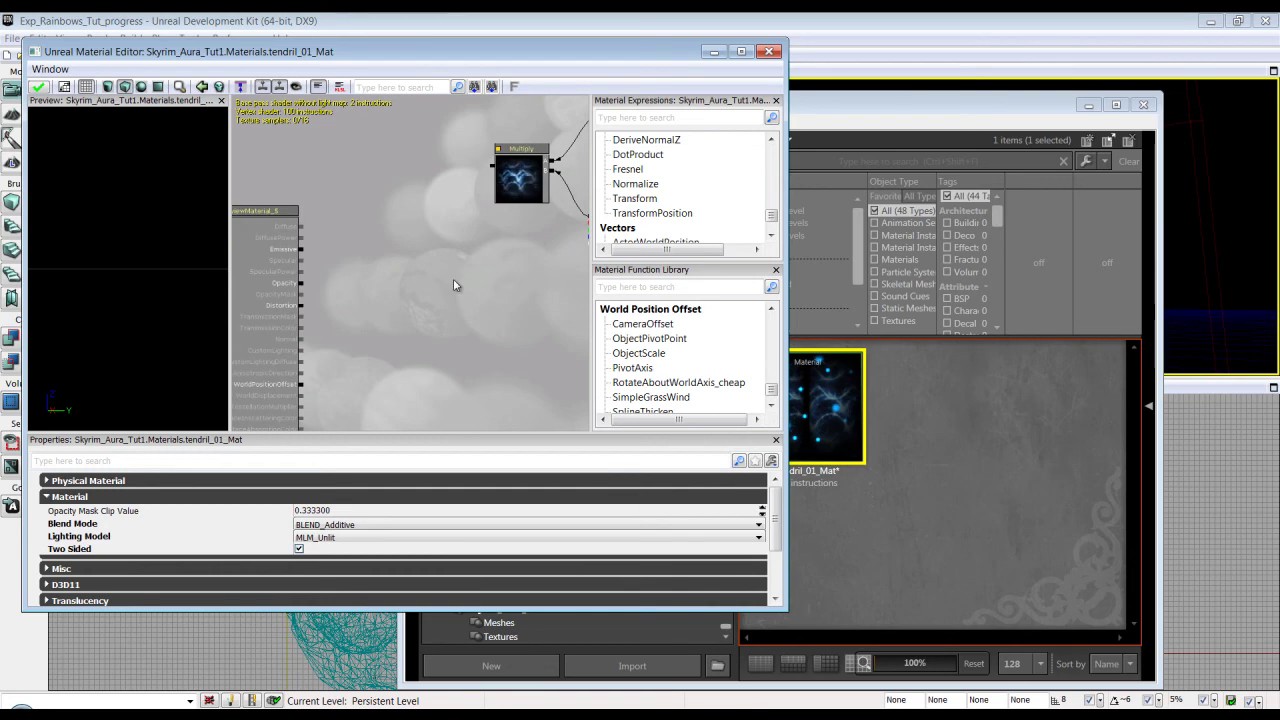
left_click(368, 268)
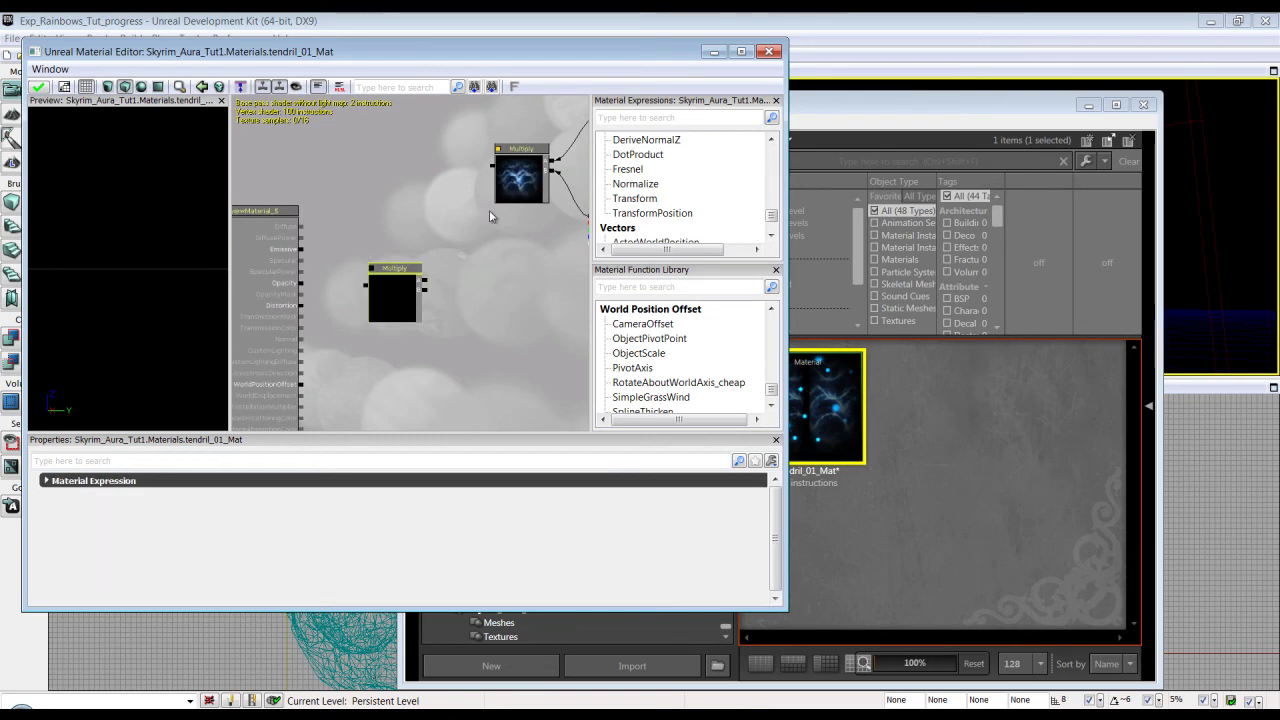
left_click_drag(494, 168, 425, 284)
left_click_drag(456, 342, 387, 321)
scroll(391, 326, "down", 2)
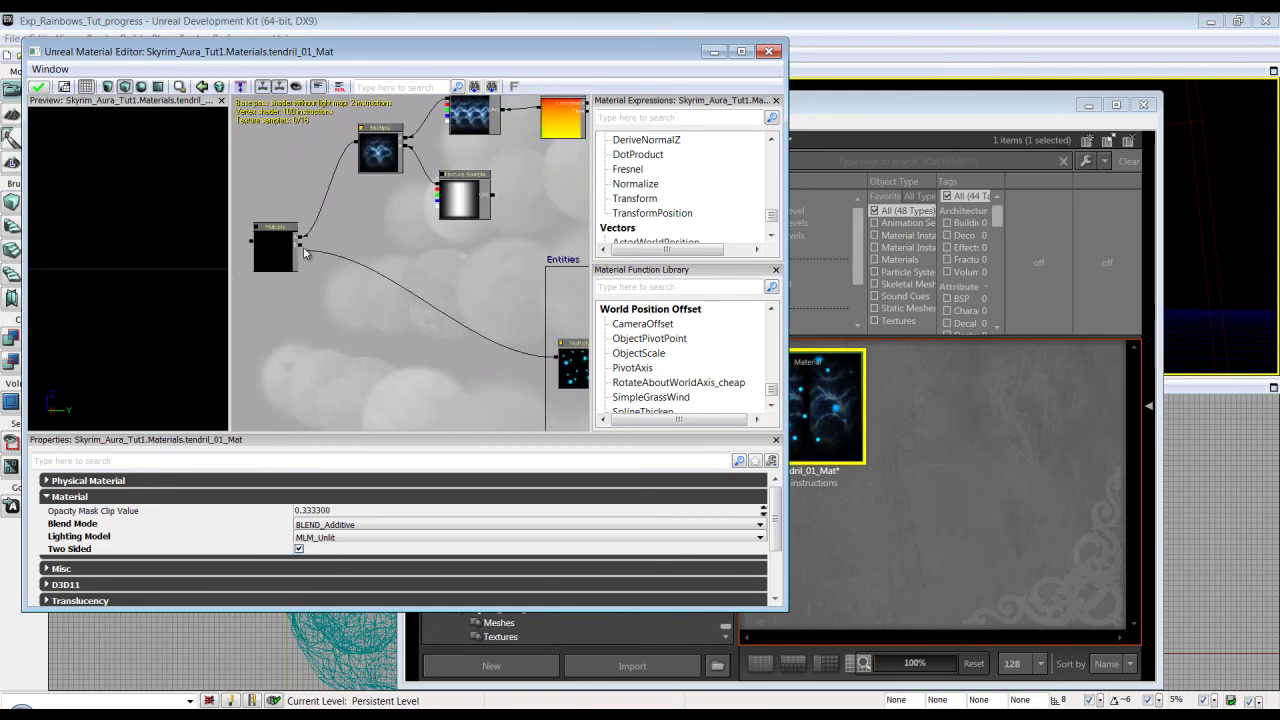
left_click_drag(273, 328, 462, 365)
scroll(462, 365, "up", 4)
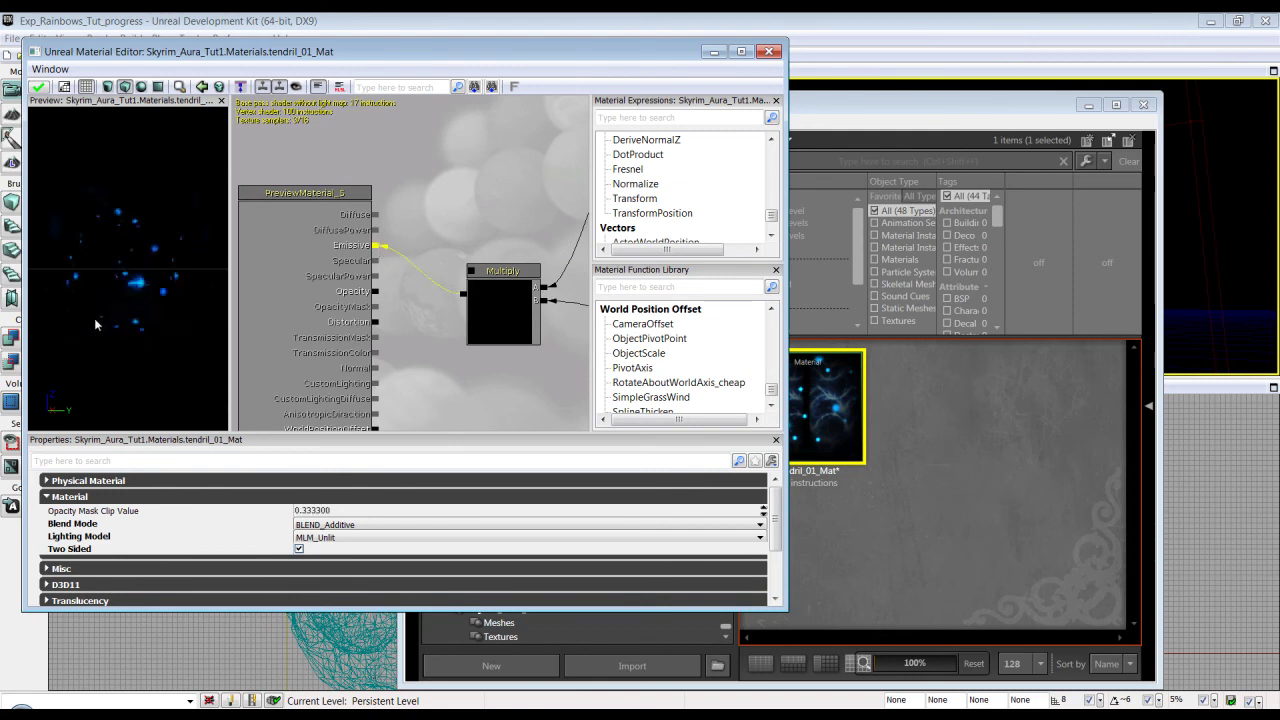
Step: Refresh the preview of the new combining Multiply node, then delete that node
scroll(457, 386, "down", 3)
left_click_drag(457, 386, 389, 338)
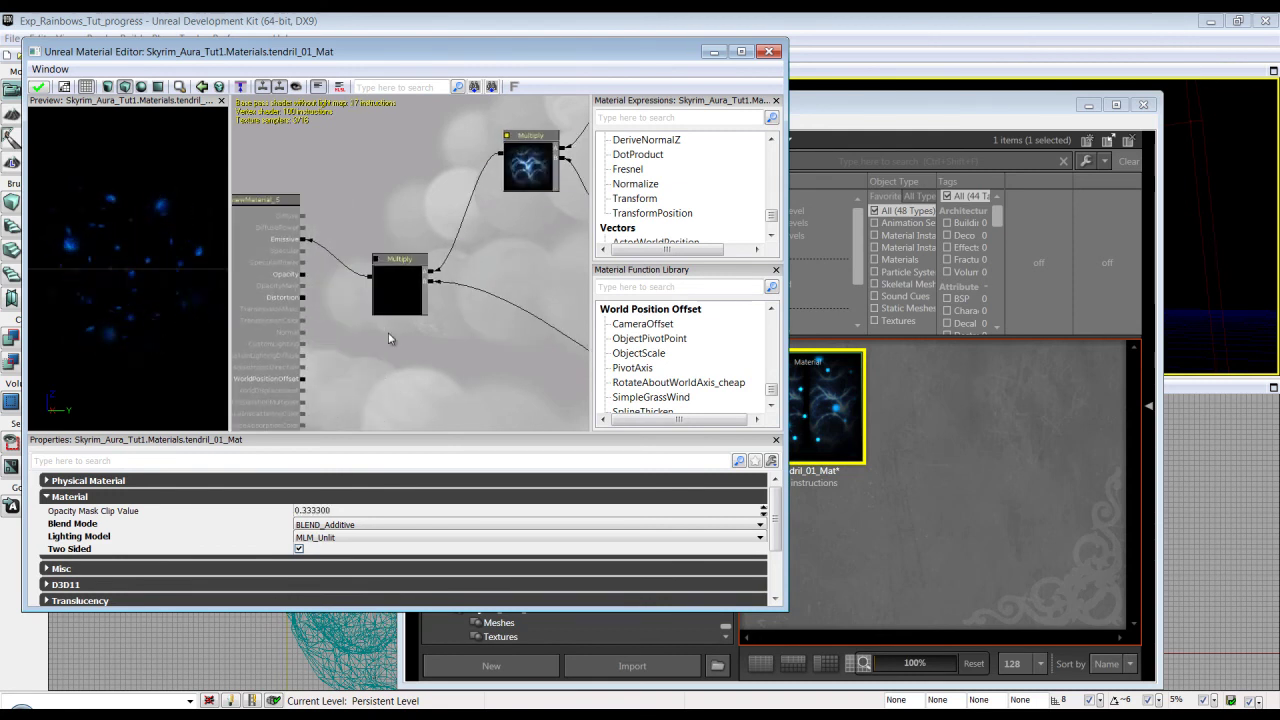
left_click(375, 262)
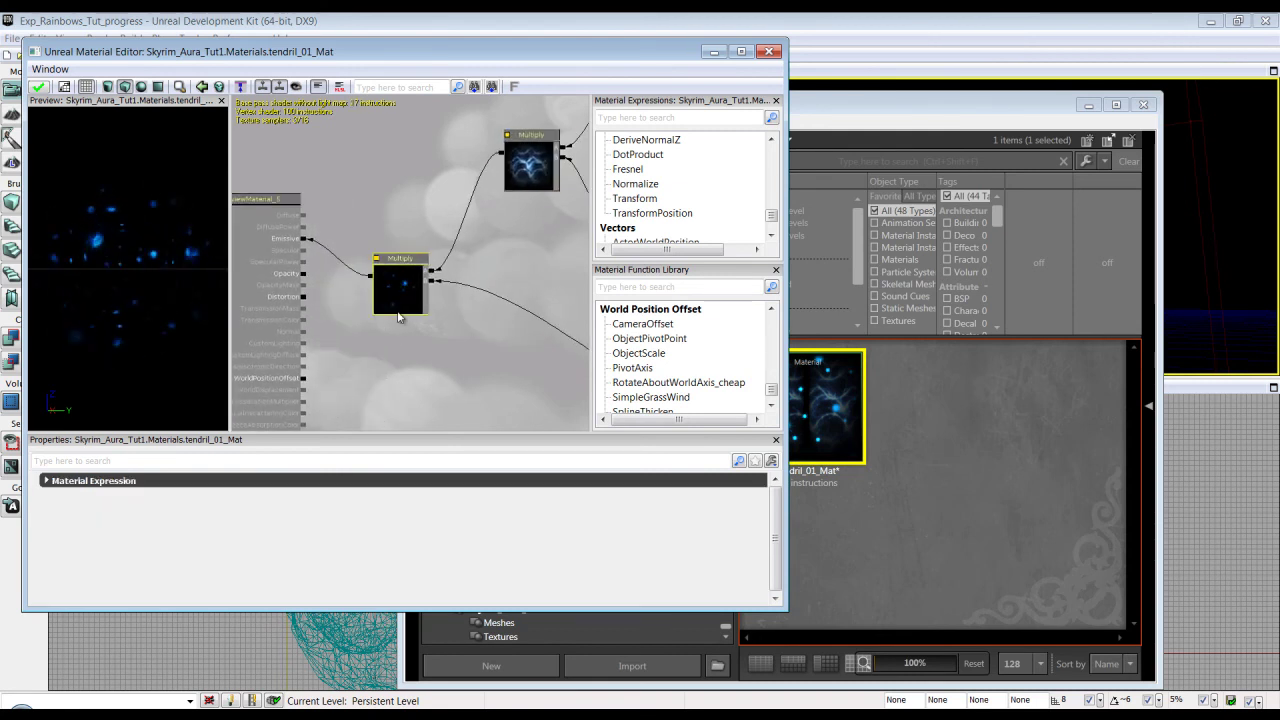
left_click(415, 343)
scroll(410, 352, "down", 2)
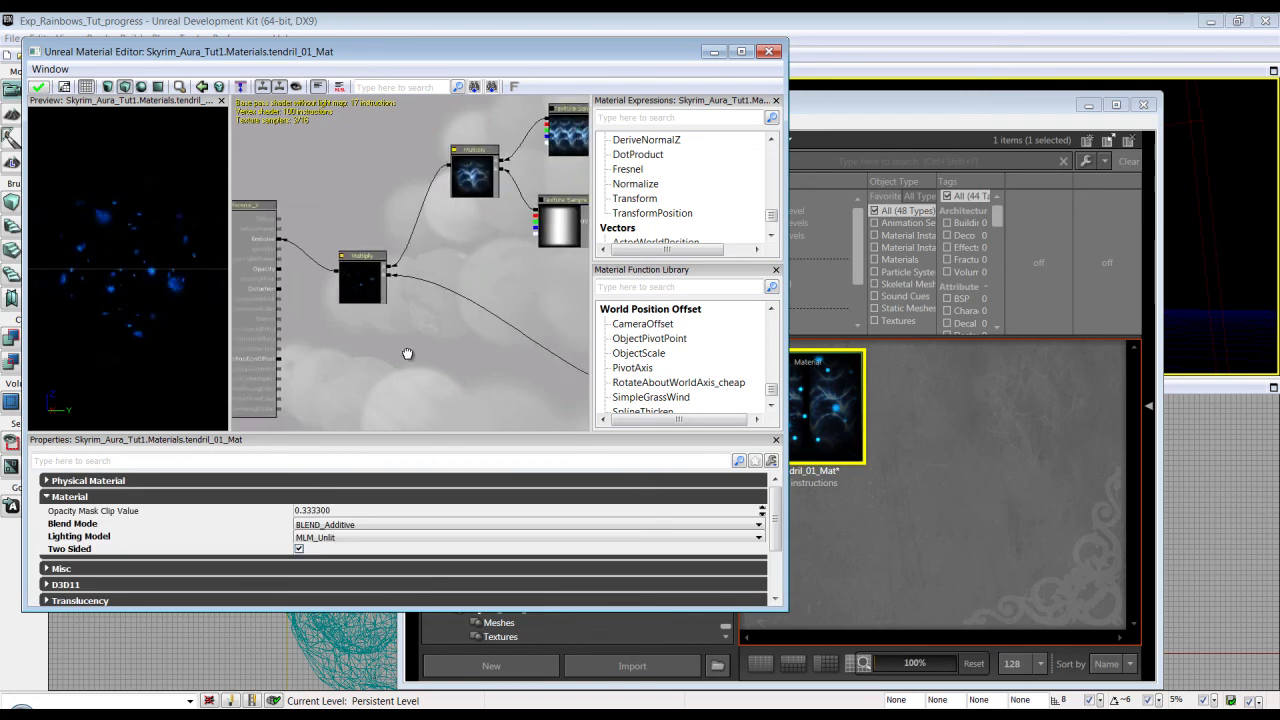
left_click(345, 290)
key("Delete")
Step: Delete the flare branch's Rotator, connect its TexCoord directly to the flare Texture Sample, and move the TexCoord inside the Entities comment box
left_click_drag(358, 293, 255, 267)
left_click_drag(505, 293, 175, 259)
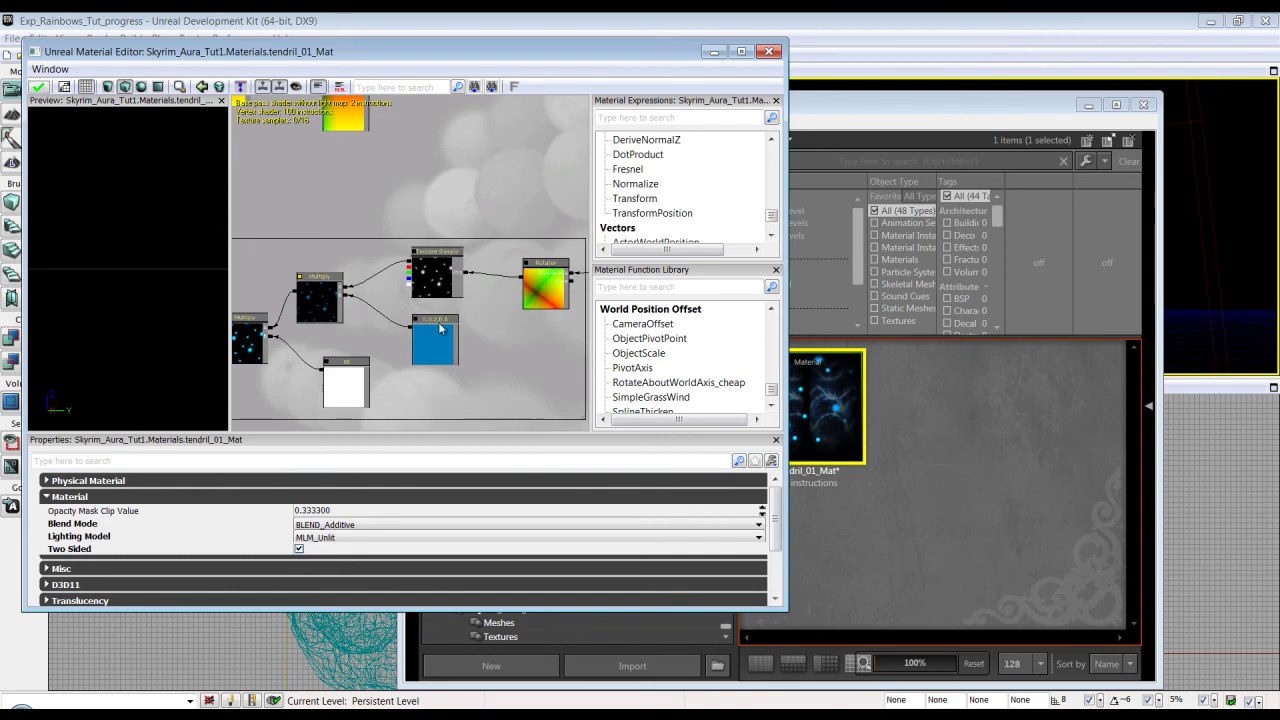
left_click_drag(555, 335, 406, 323)
left_click(500, 268)
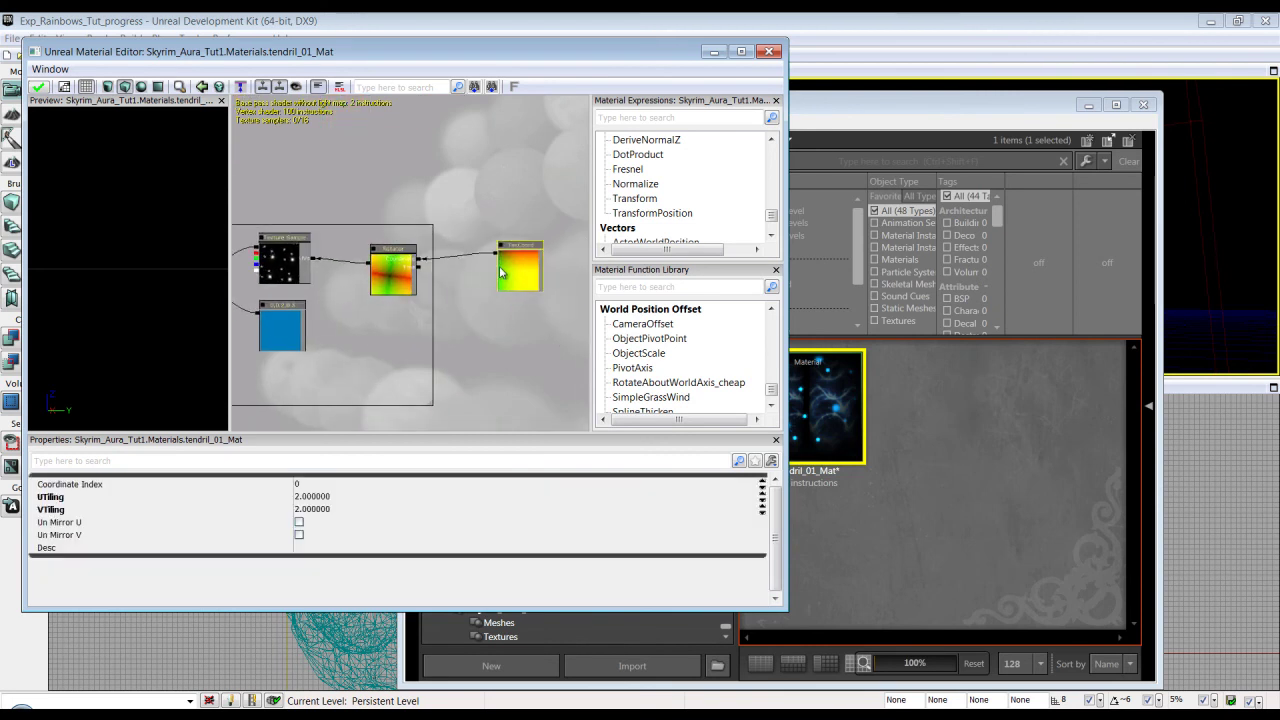
left_click(387, 275)
key("Delete")
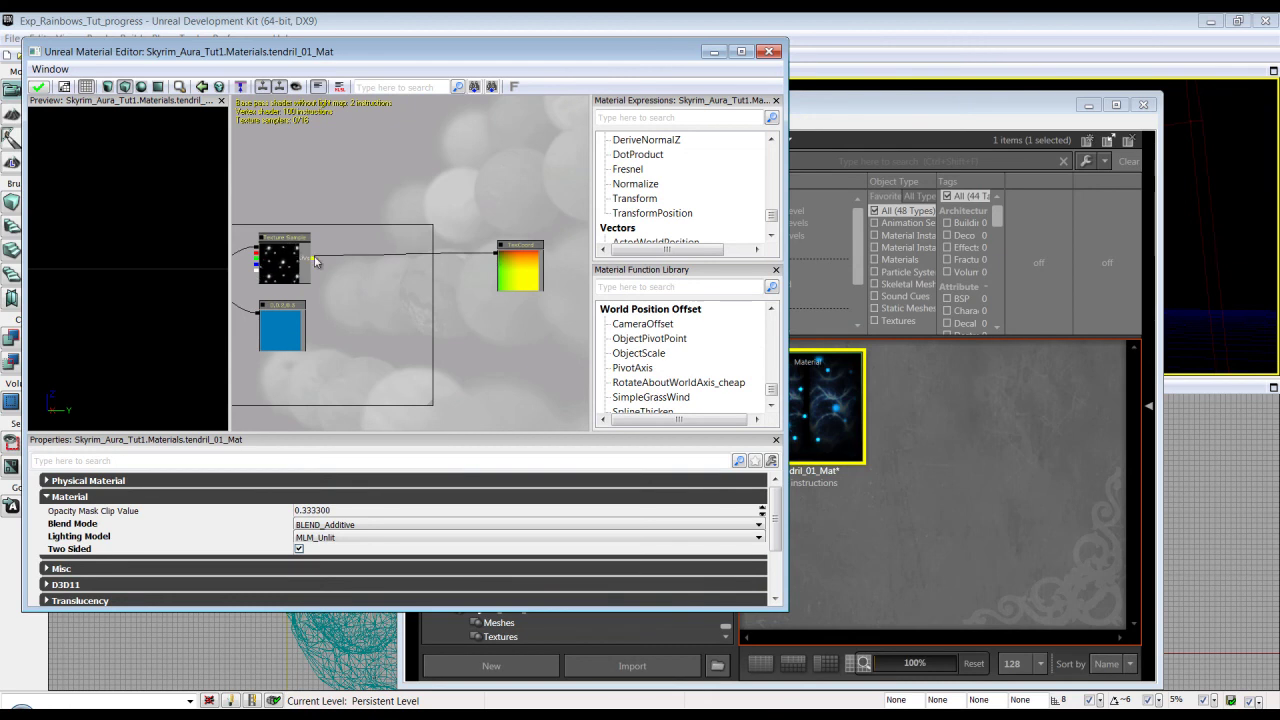
left_click_drag(524, 273, 378, 270)
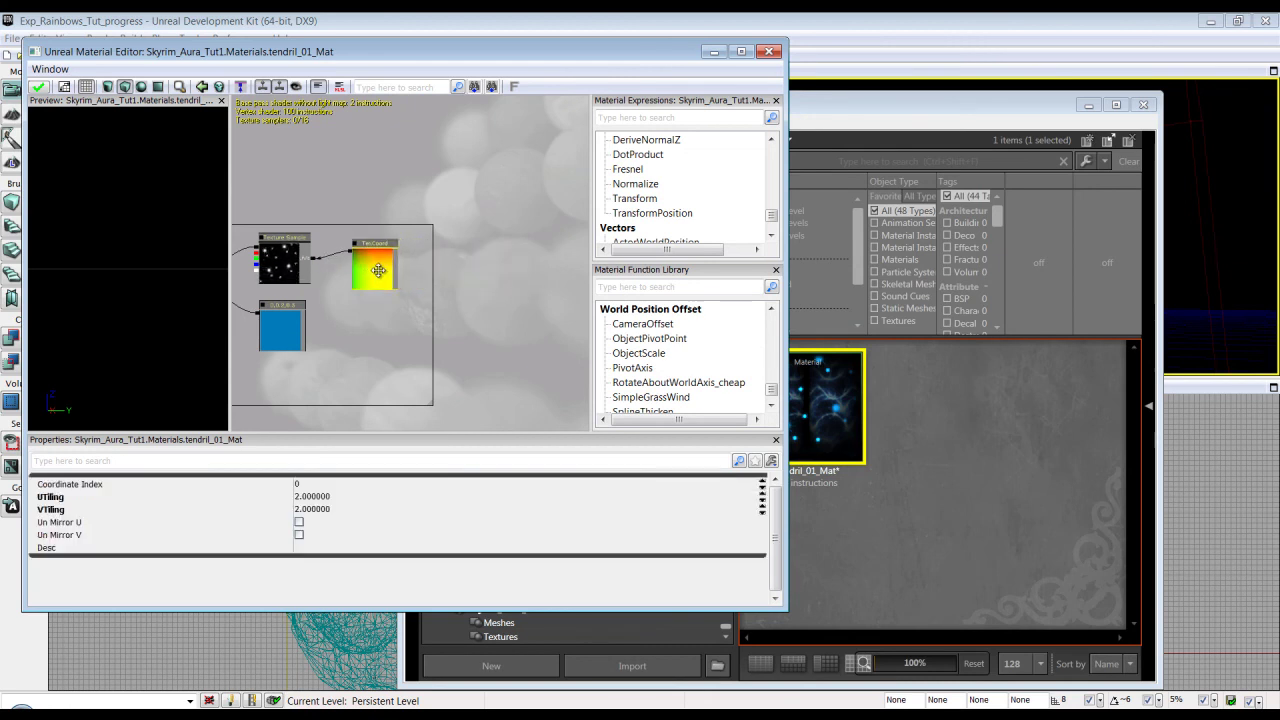
Step: Delete the TexCoord node from the Entities flare branch
left_click_drag(388, 335, 586, 371)
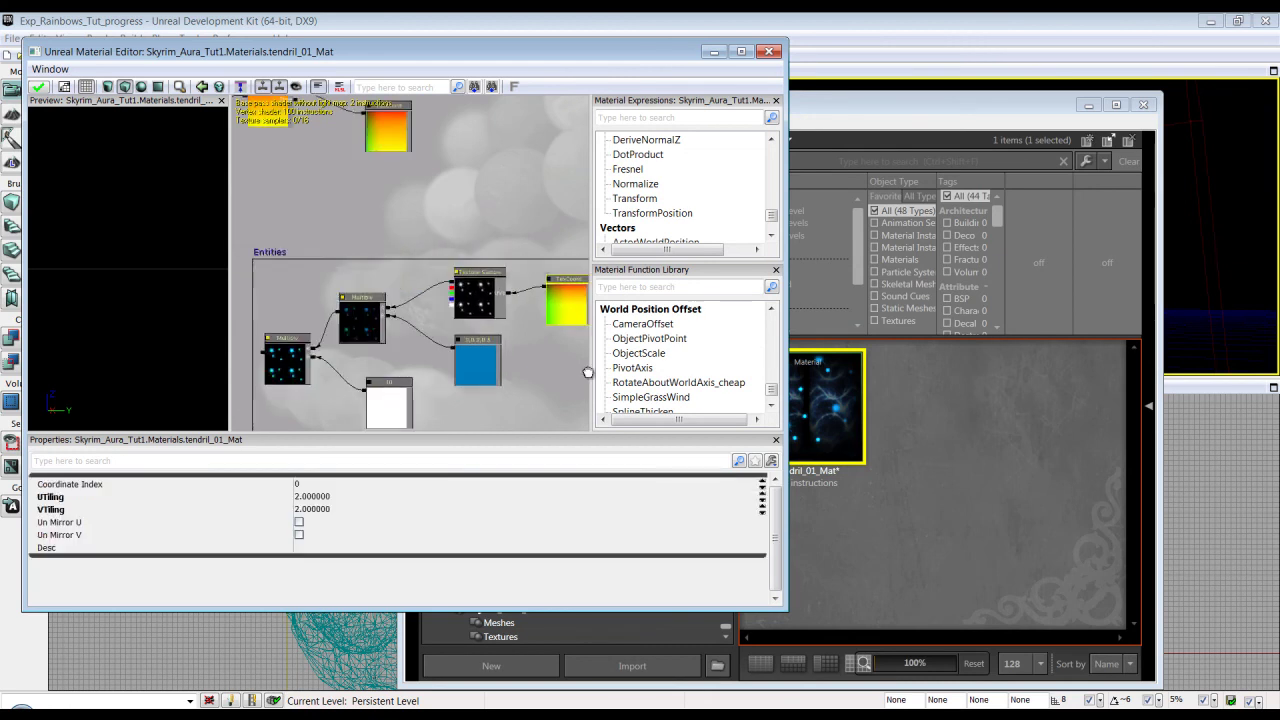
left_click_drag(271, 352, 434, 309)
scroll(380, 309, "down", 2)
left_click_drag(329, 309, 4, 300)
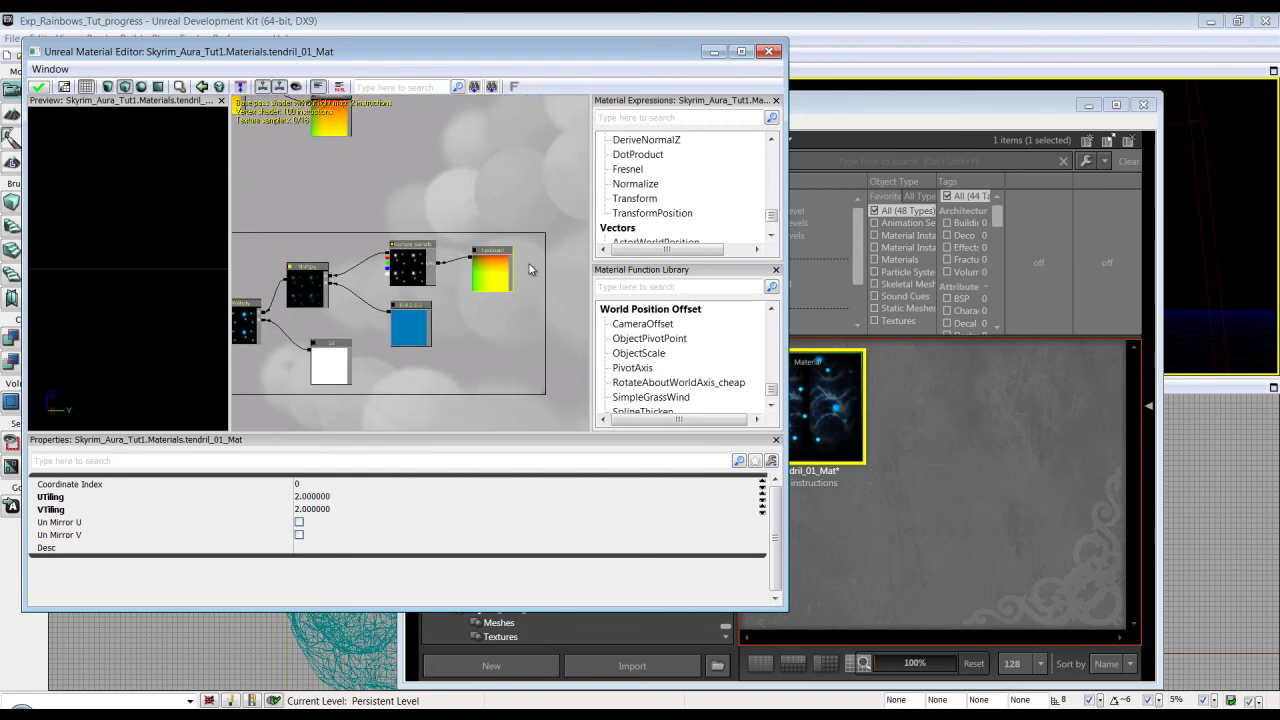
key("Delete")
Step: Create an Add node and connect the tendril Multiply and the brightened flare Multiply to its two inputs
left_click_drag(394, 290, 712, 322)
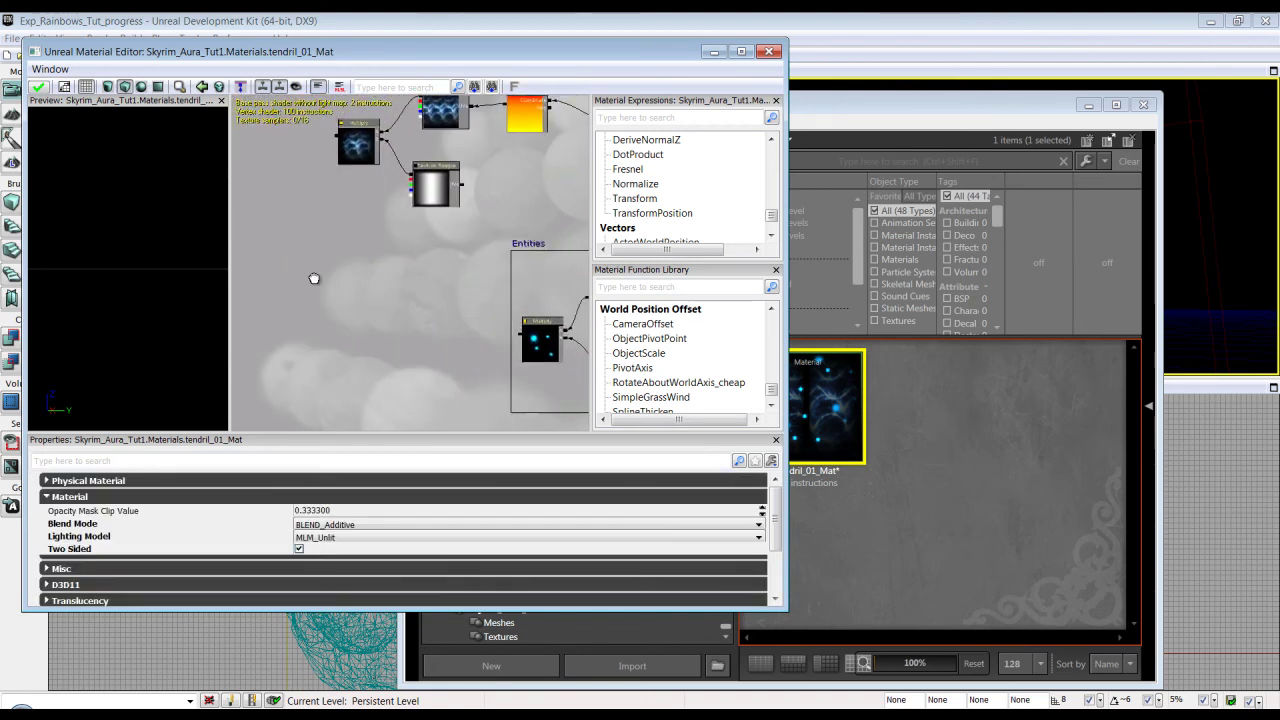
left_click(262, 246)
left_click_drag(366, 163, 316, 256)
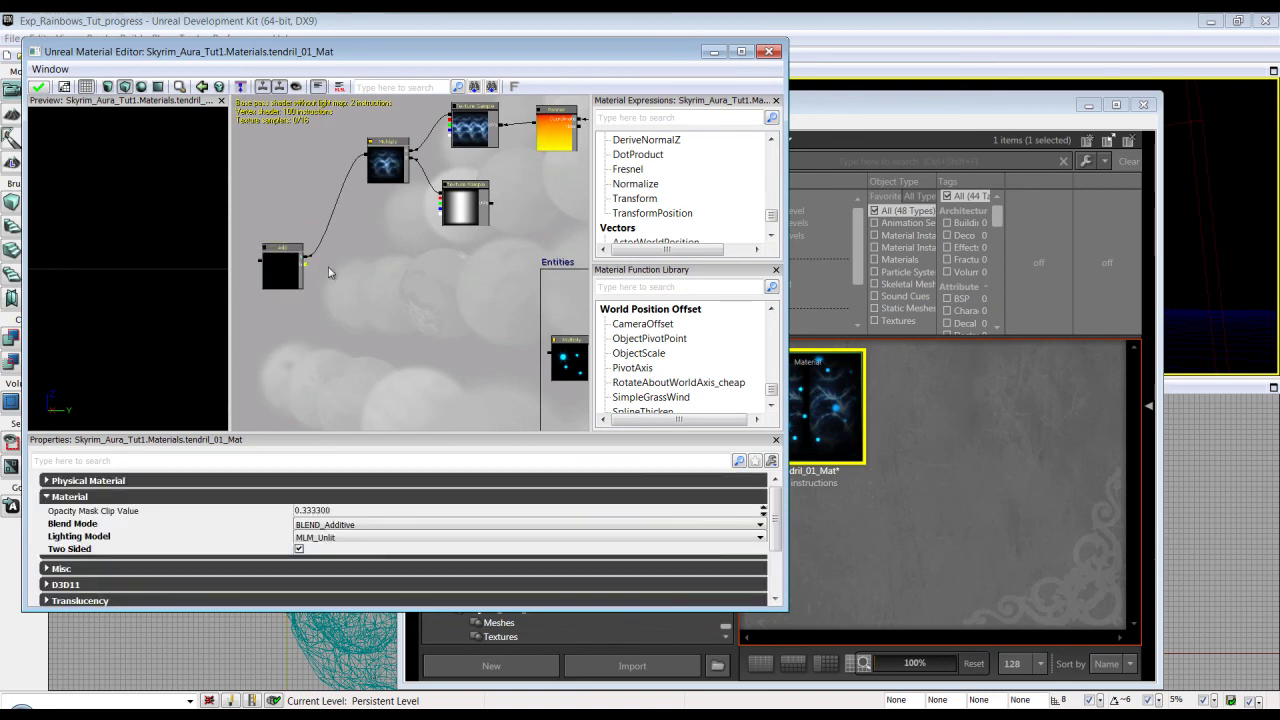
left_click_drag(341, 328, 503, 358)
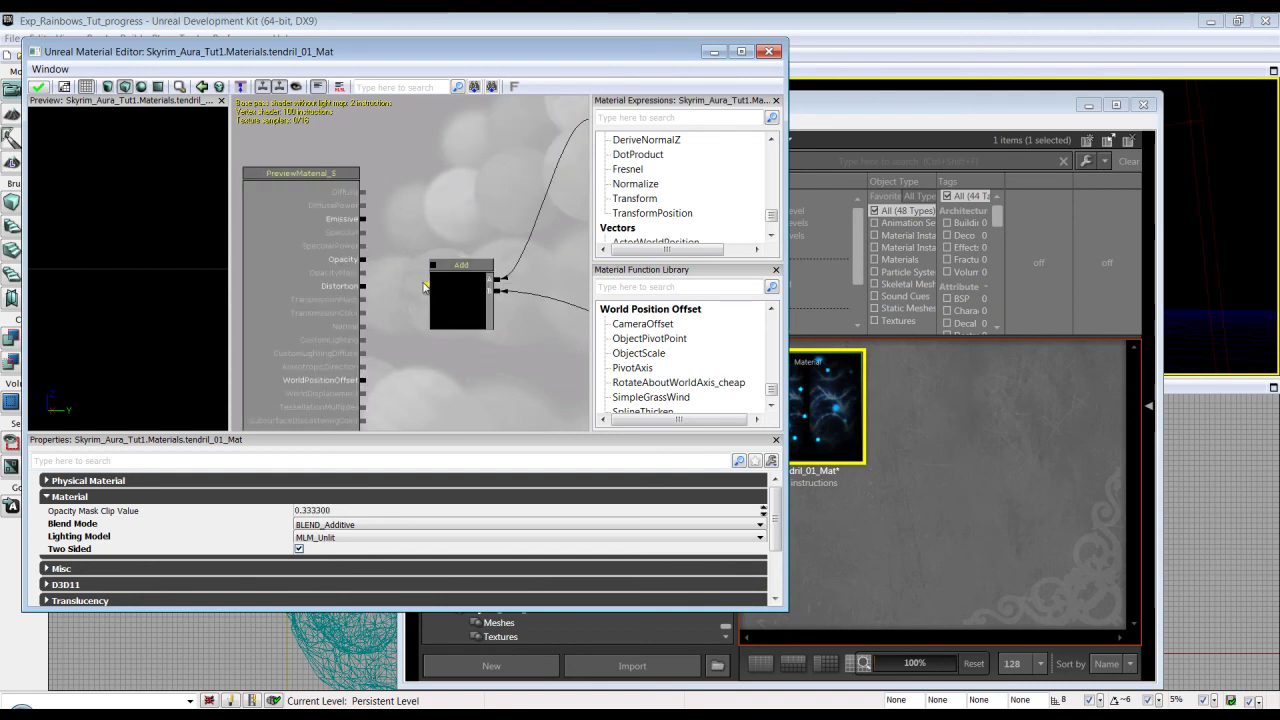
Step: Connect the Add node to the material's Emissive input, apply the changes, and view the aura in the level
left_click_drag(444, 292, 484, 250)
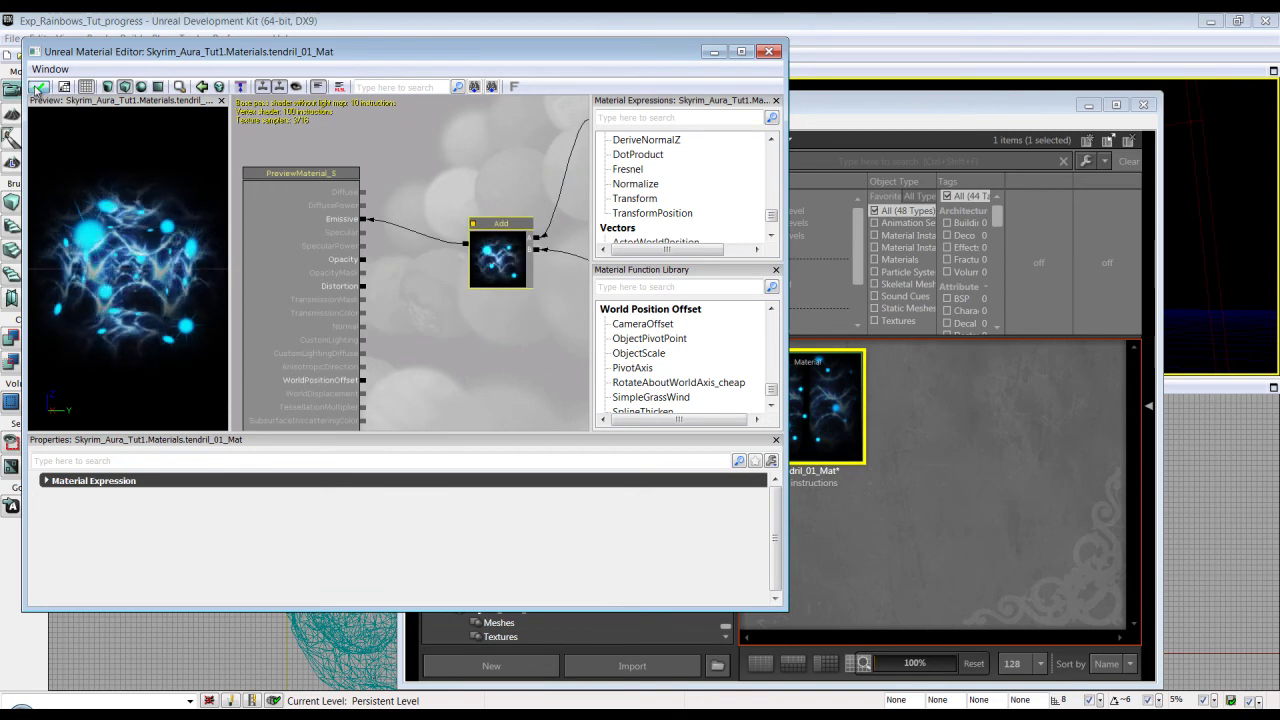
left_click(38, 87)
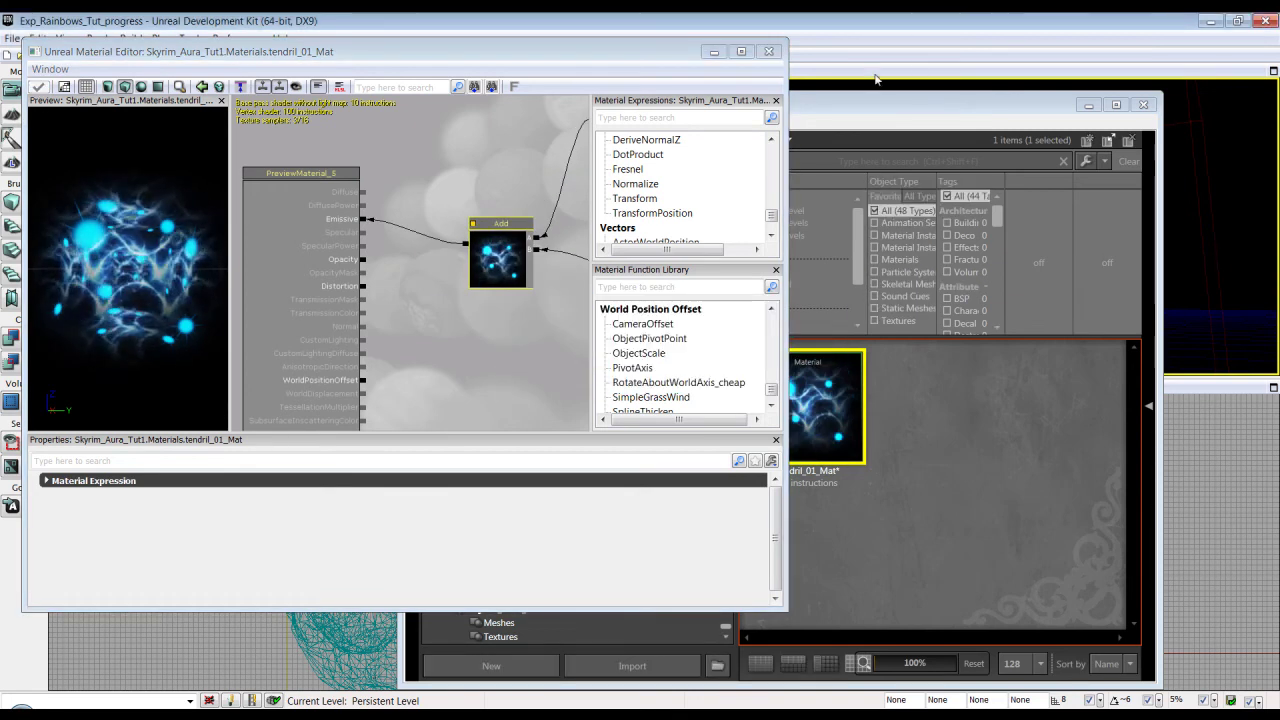
left_click(1028, 90)
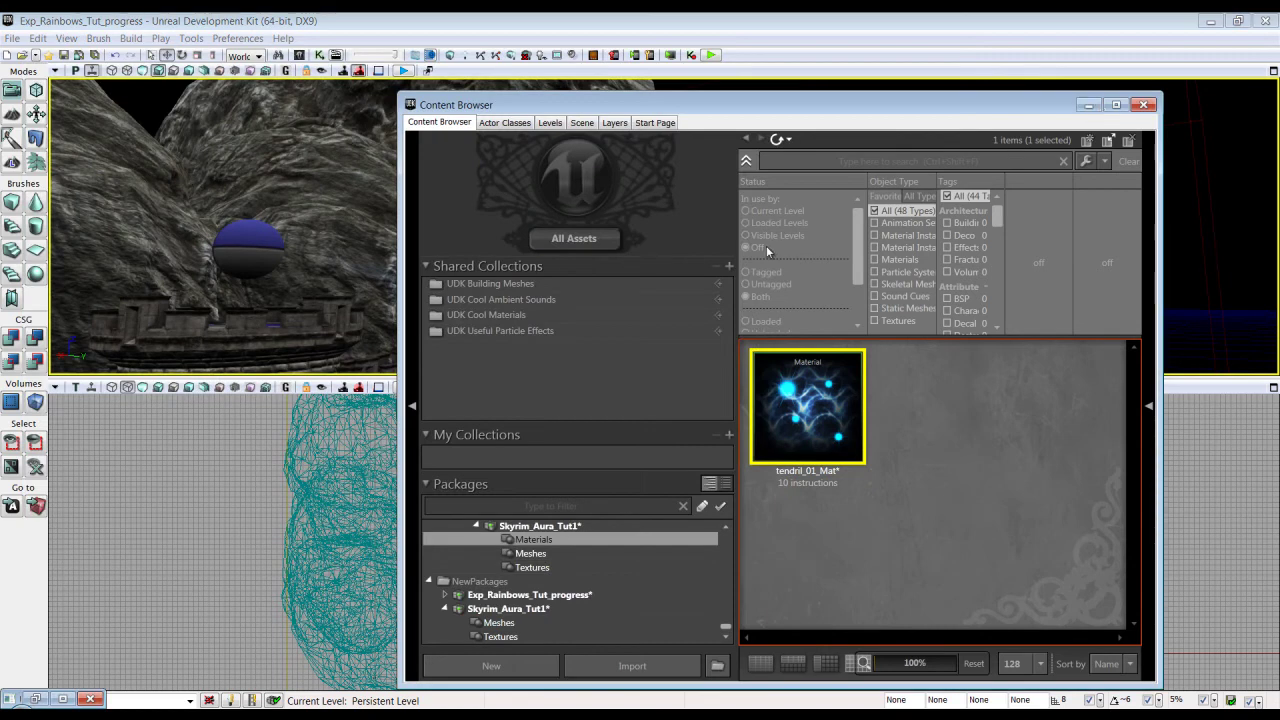
left_click(1088, 104)
mouse_move(740, 263)
left_mouse_down()
mouse_move(754, 349)
mouse_move(768, 342)
mouse_move(731, 276)
left_mouse_up()
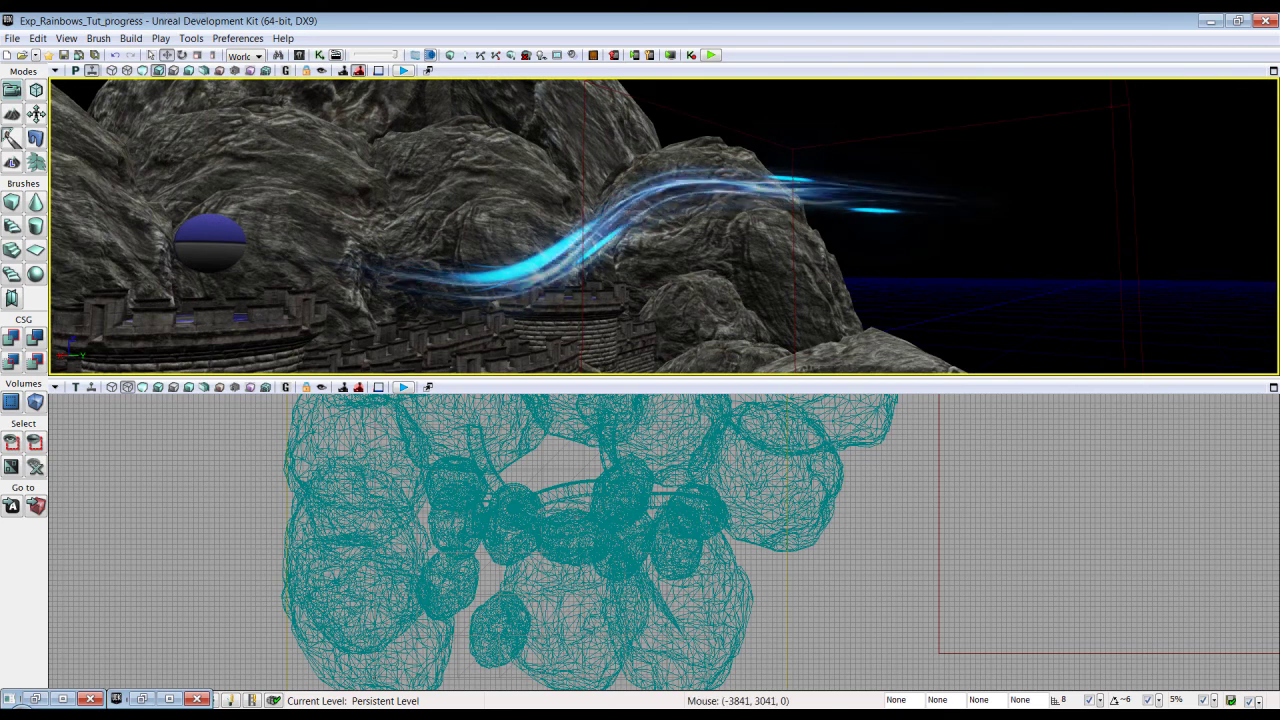
Step: Duplicate the tendril branch's Panner and TexCoord nodes and connect the Panner copy to the flare Texture Sample's UVs
left_click(62, 698)
scroll(631, 341, "down", 5)
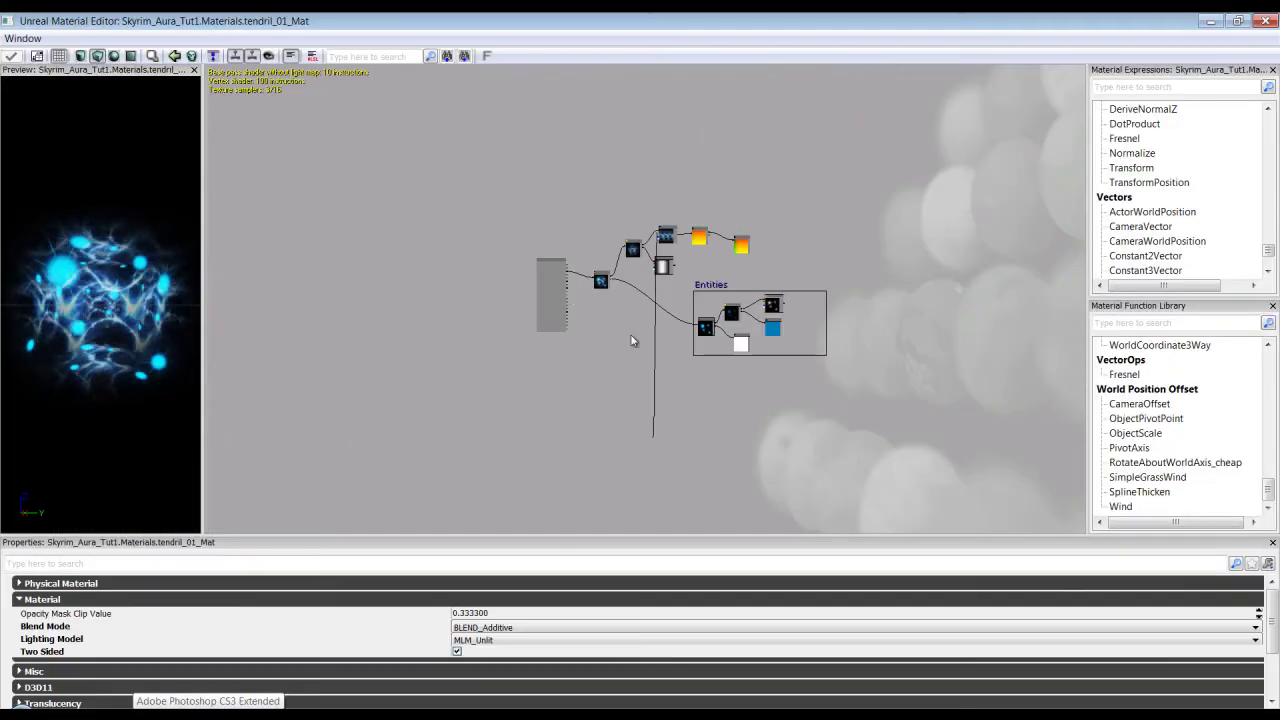
scroll(640, 353, "up", 5)
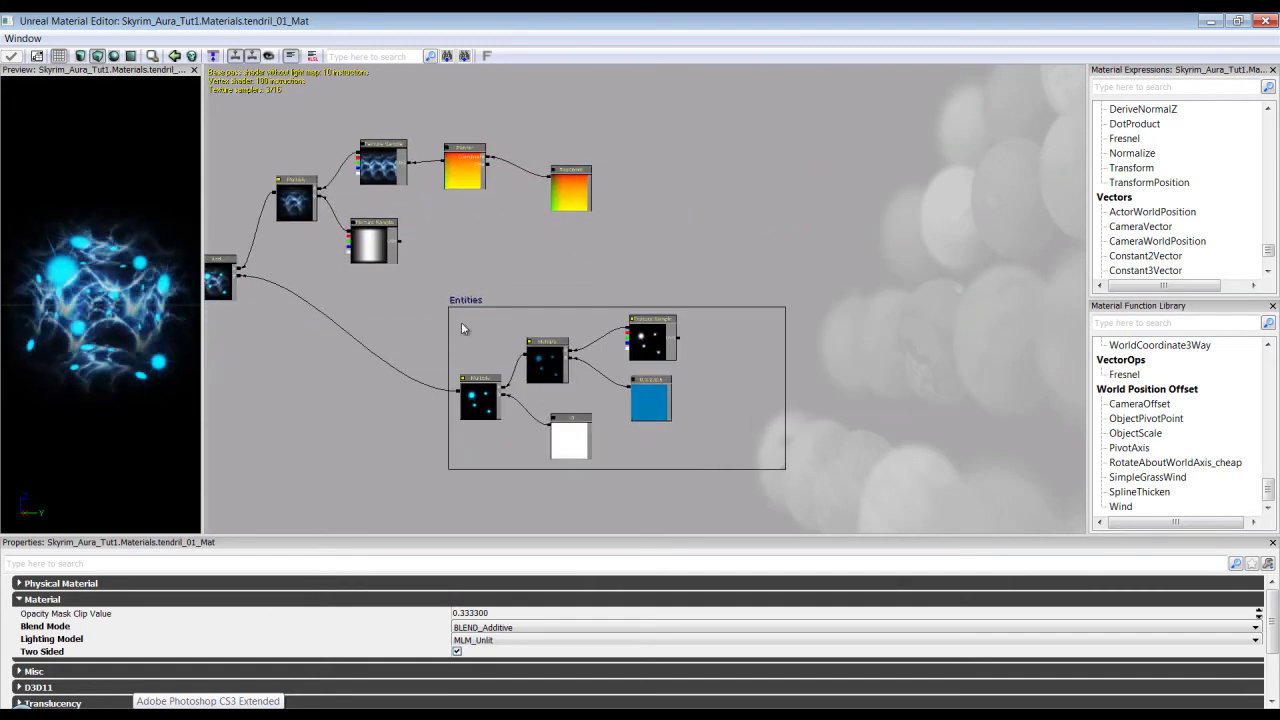
left_click(464, 174)
left_click(579, 201)
left_click_drag(575, 212, 716, 370)
scroll(790, 366, "up", 3)
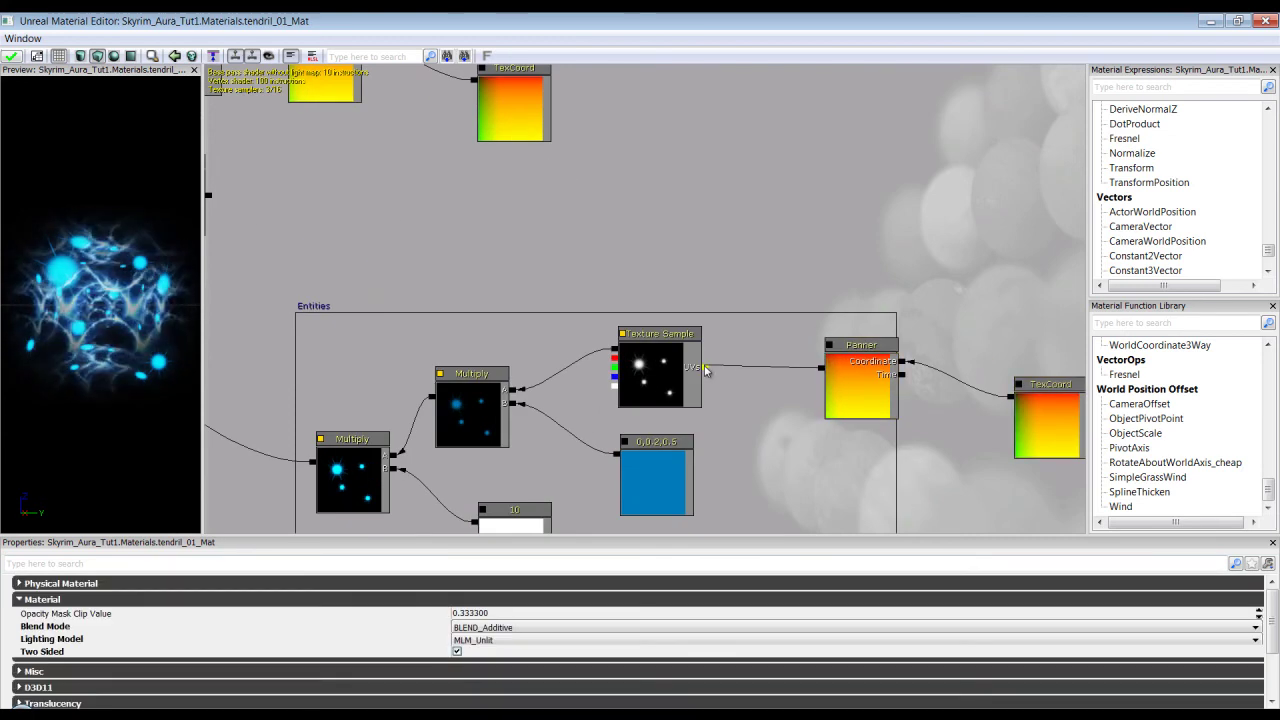
scroll(517, 249, "down", 4)
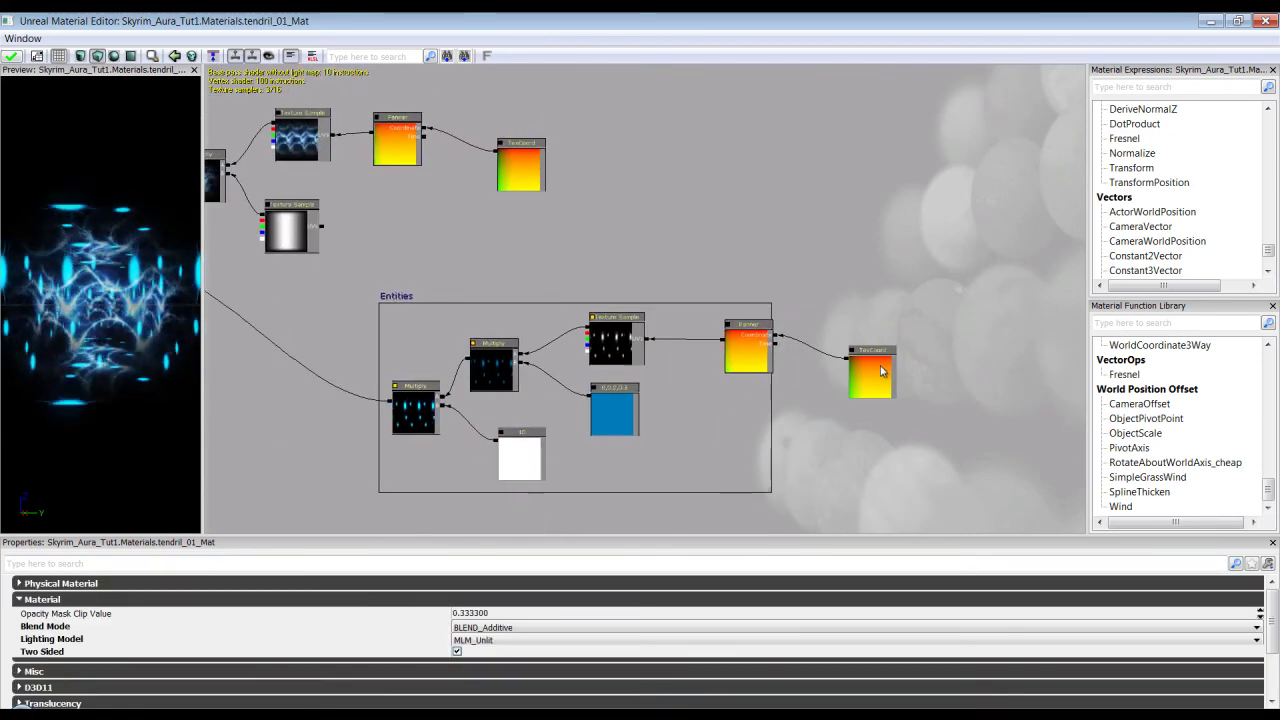
Step: Delete the duplicated TexCoord from the flare branch and apply the material to check the moving flares in the level
left_click(878, 365)
key("Delete")
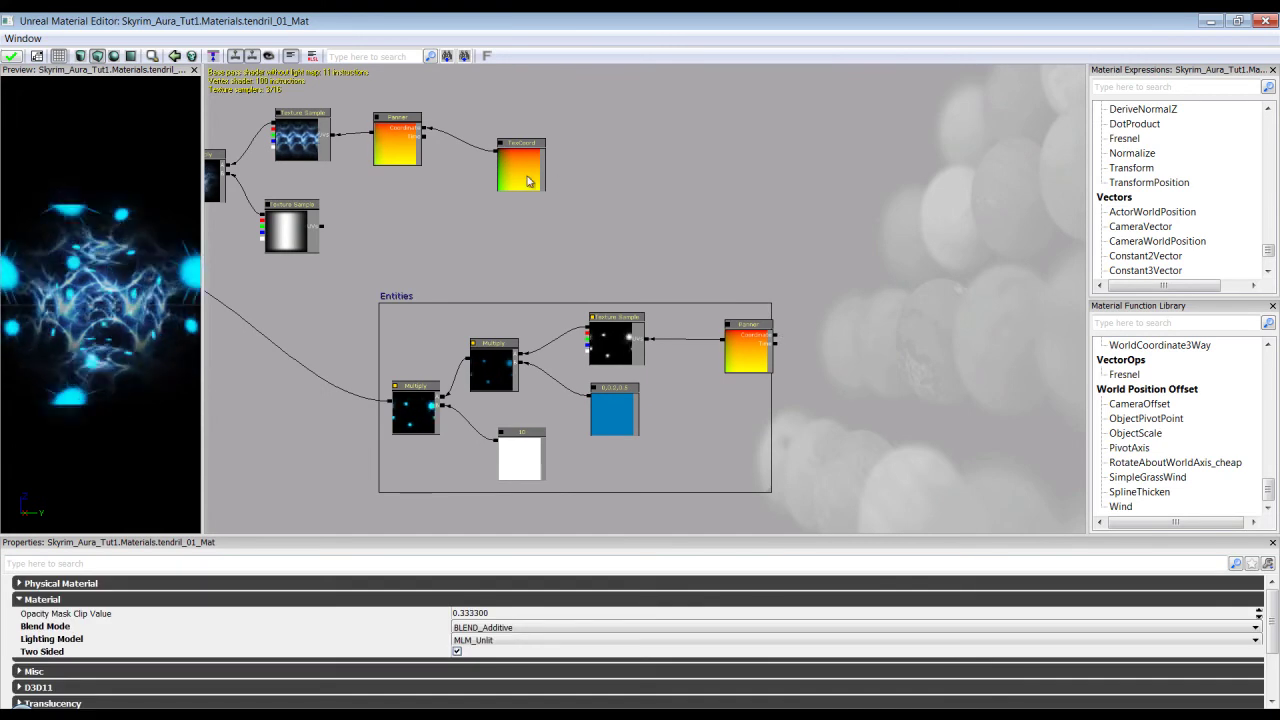
left_click(12, 57)
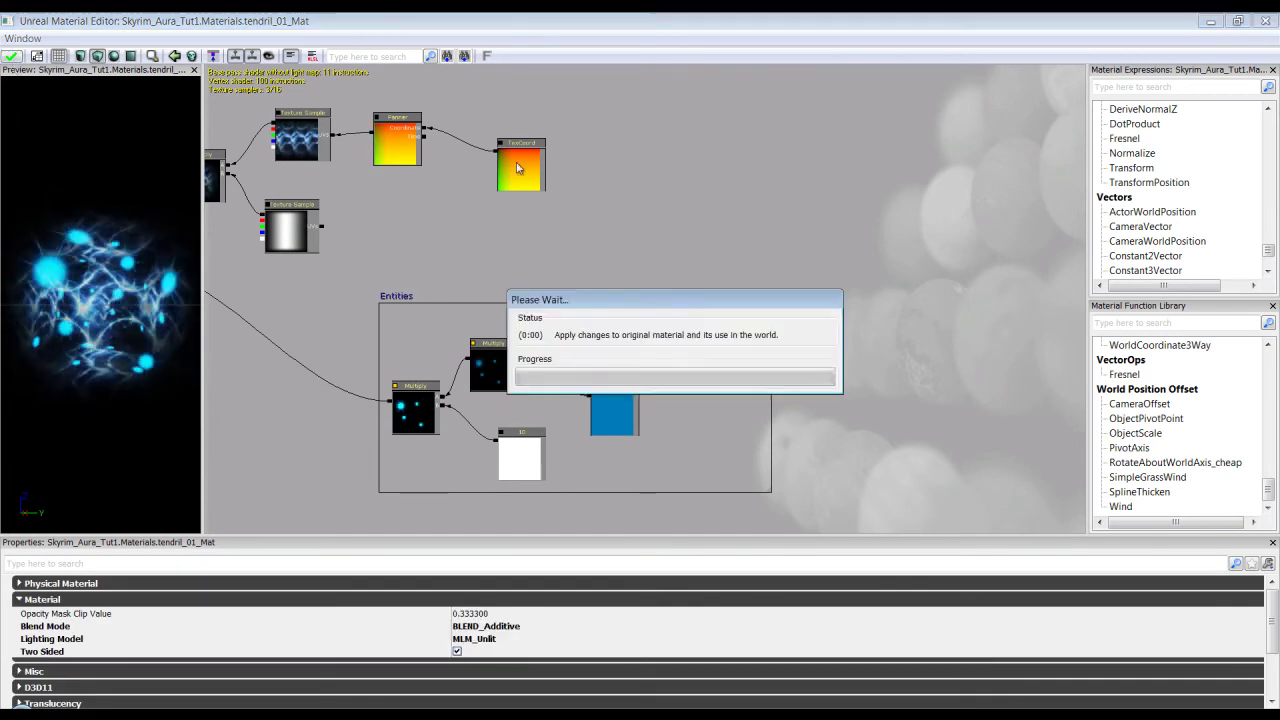
left_click(1265, 20)
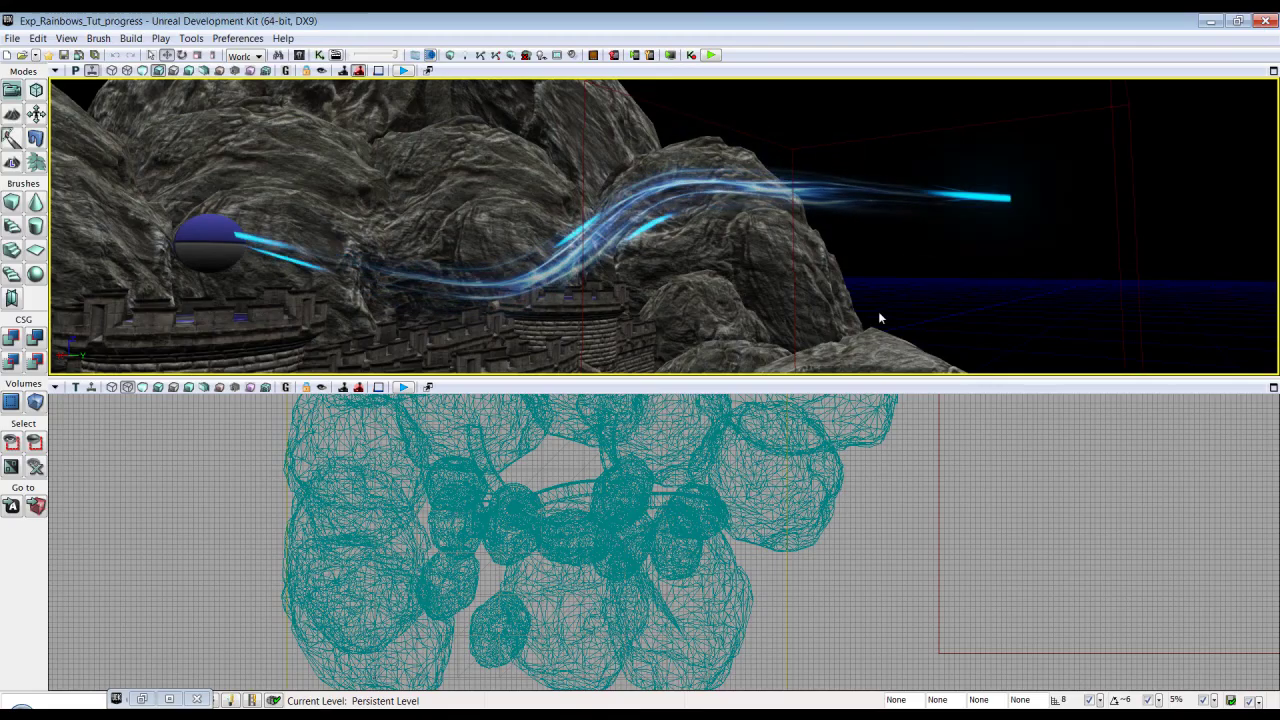
left_click_drag(911, 277, 802, 233)
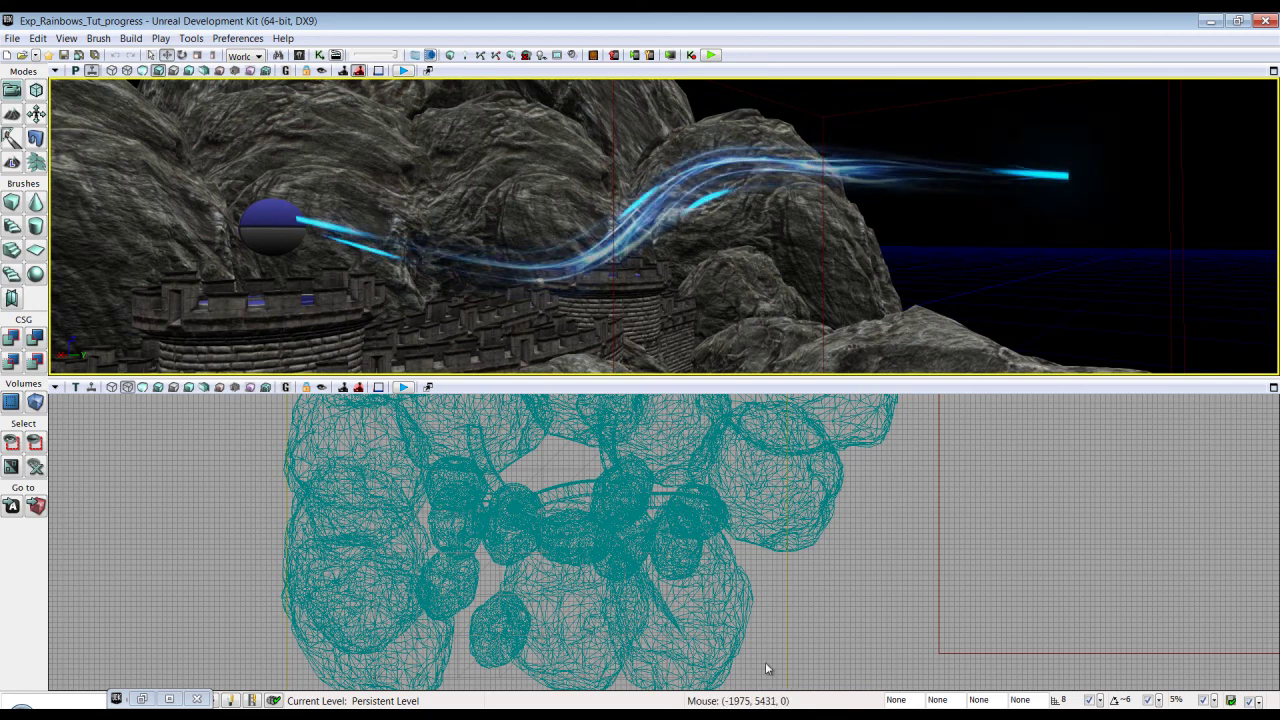
Step: Reopen the tendril_01_Mat material and place a duplicate of the gradient_tendril_01 Texture Sample just below the Entities comment box
left_click(169, 698)
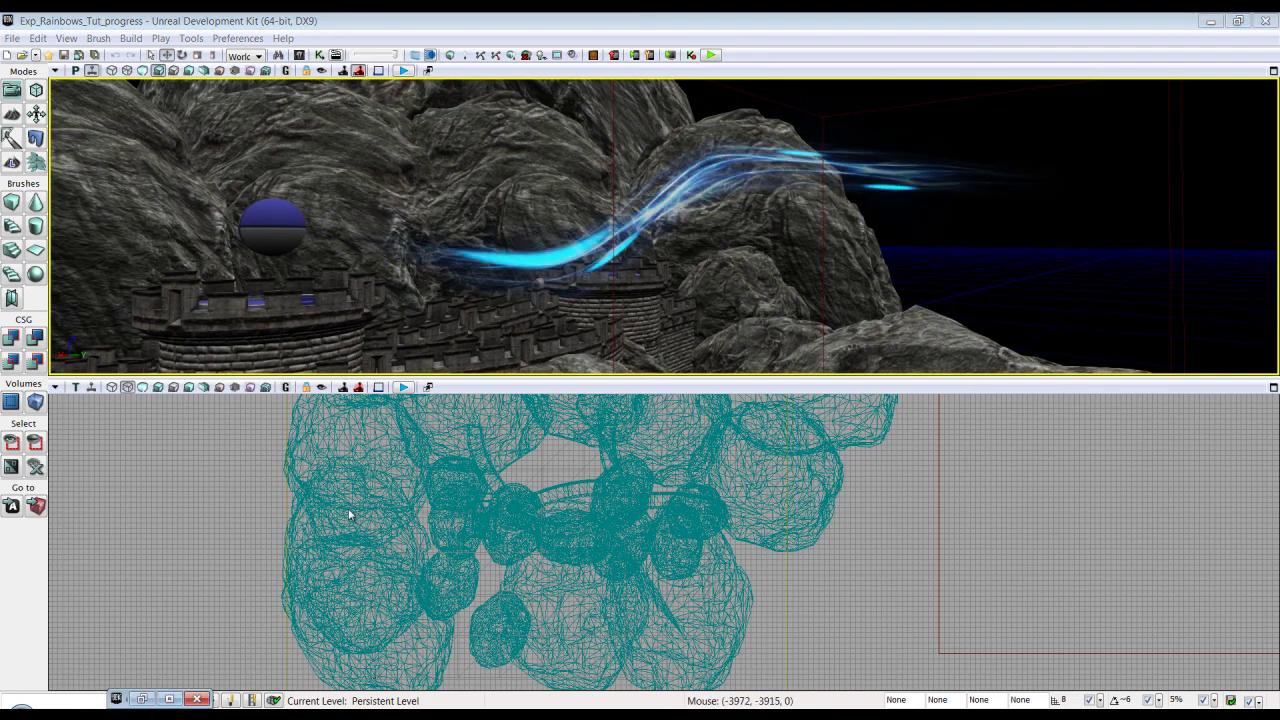
double_click(434, 293)
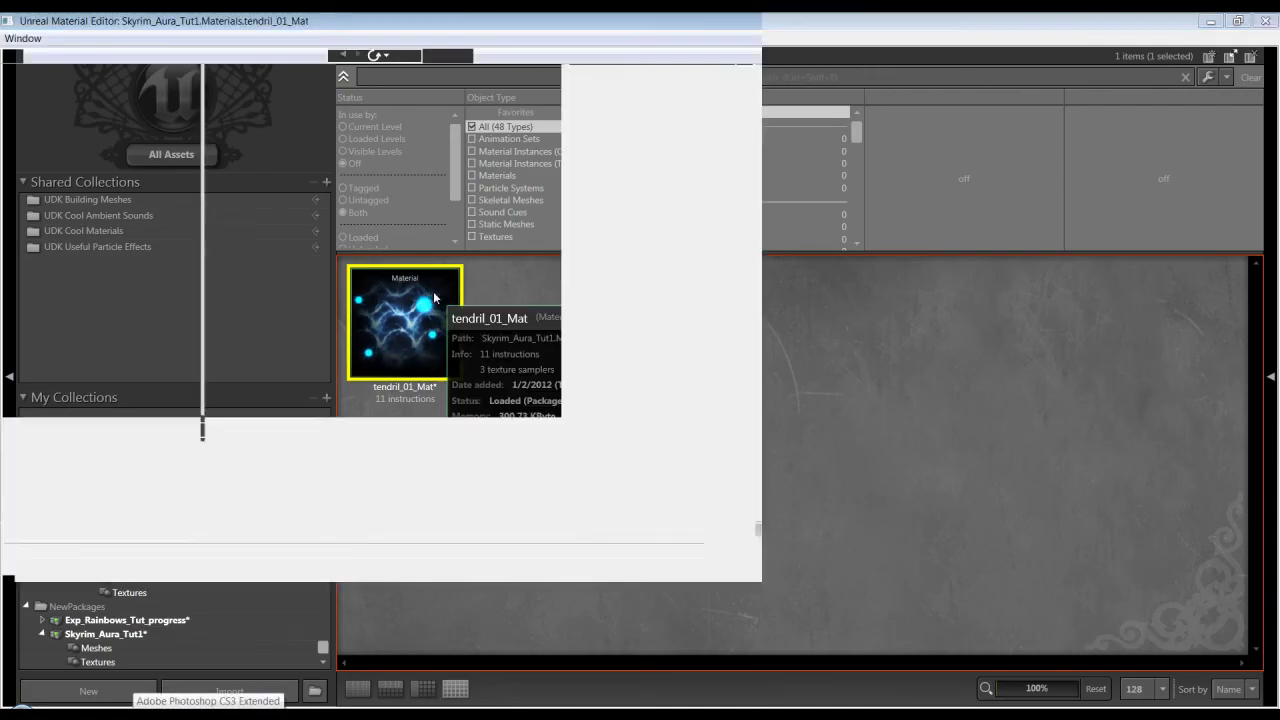
scroll(427, 408, "up", 1)
left_click_drag(588, 403, 455, 405)
scroll(395, 413, "up", 1)
scroll(455, 405, "up", 2)
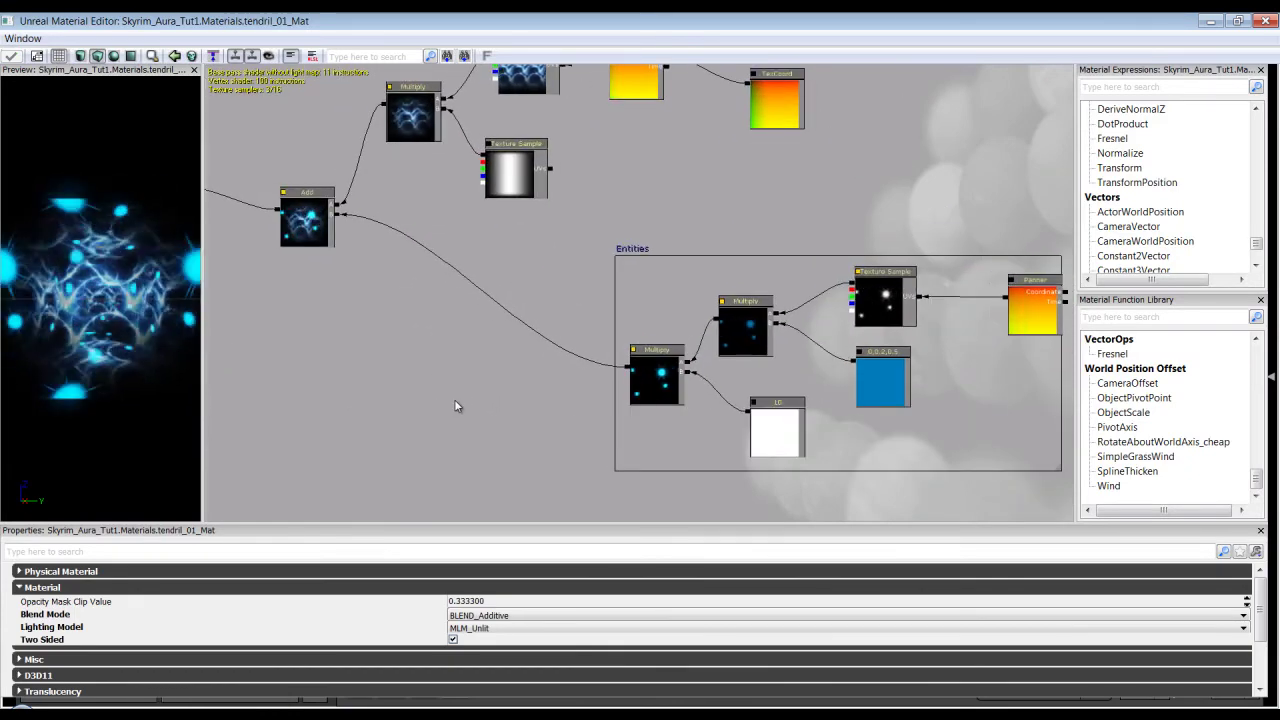
left_click(528, 196)
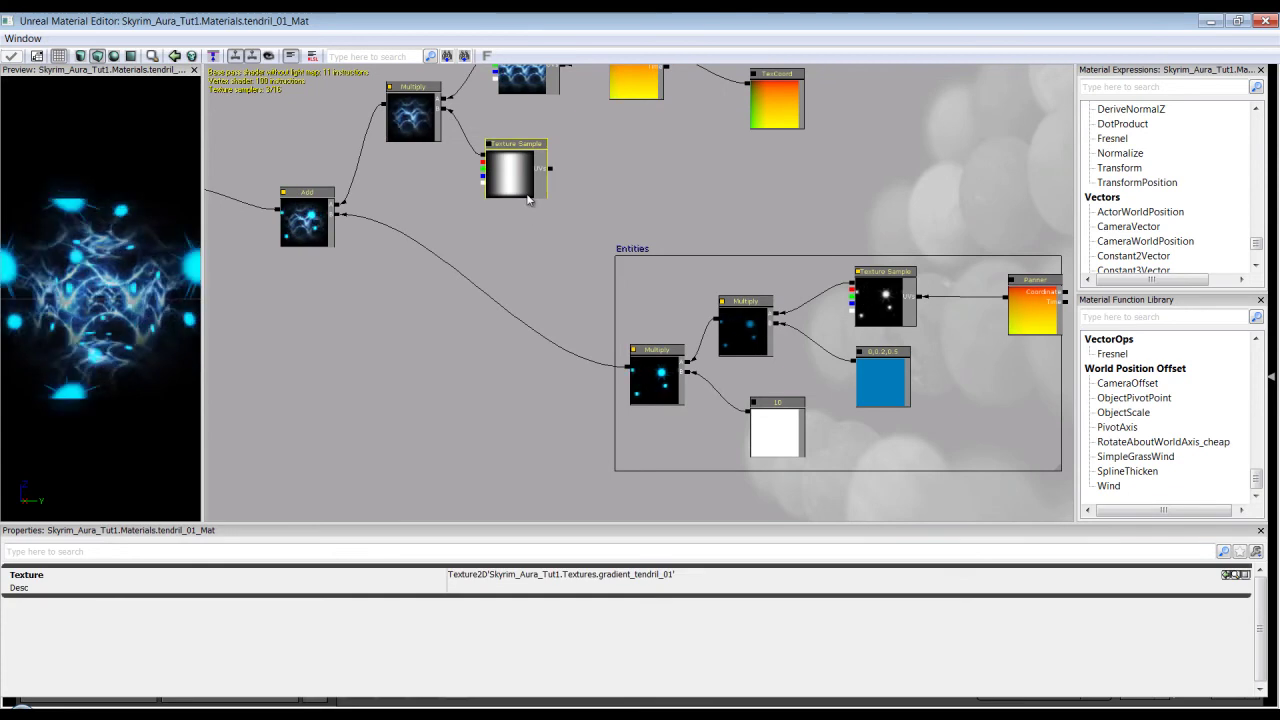
key("ctrl+w")
left_click_drag(522, 203, 721, 475)
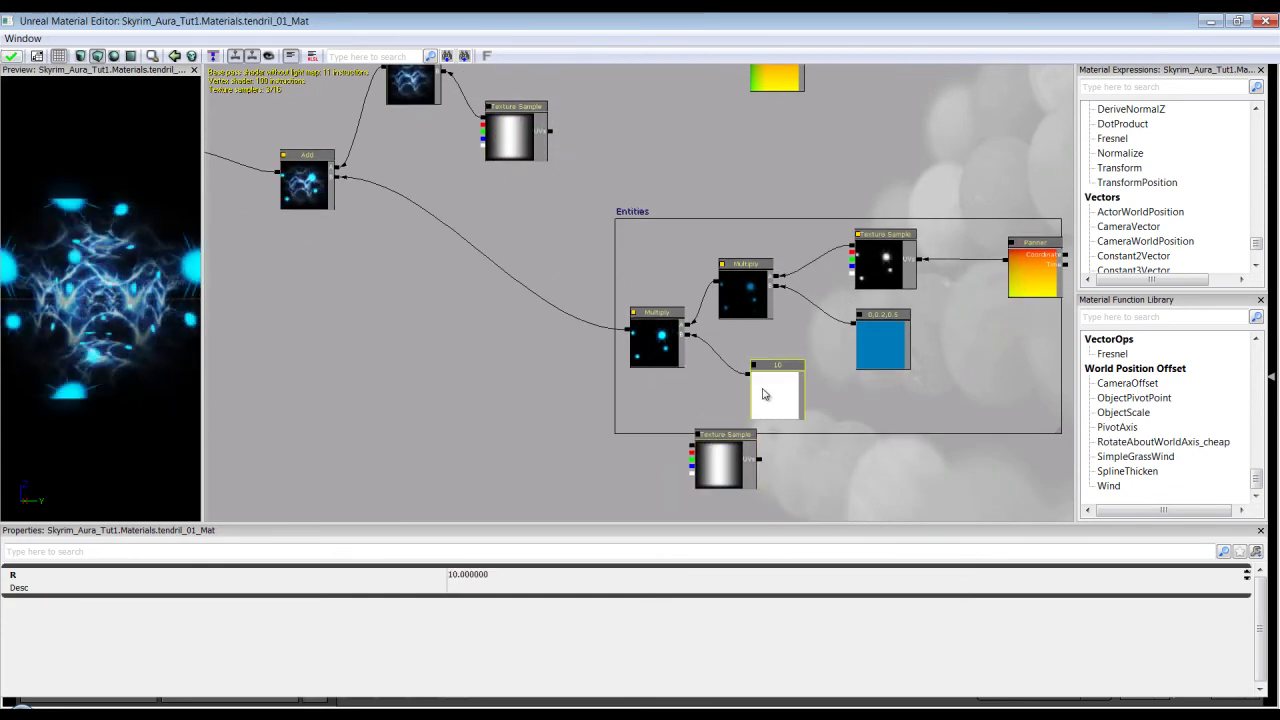
Step: Replace the constant 10 node in the Entities branch with the duplicated gradient, connecting it to the flare Multiply's second input
key("Delete")
left_click_drag(726, 453, 697, 352)
scroll(757, 403, "up", 2)
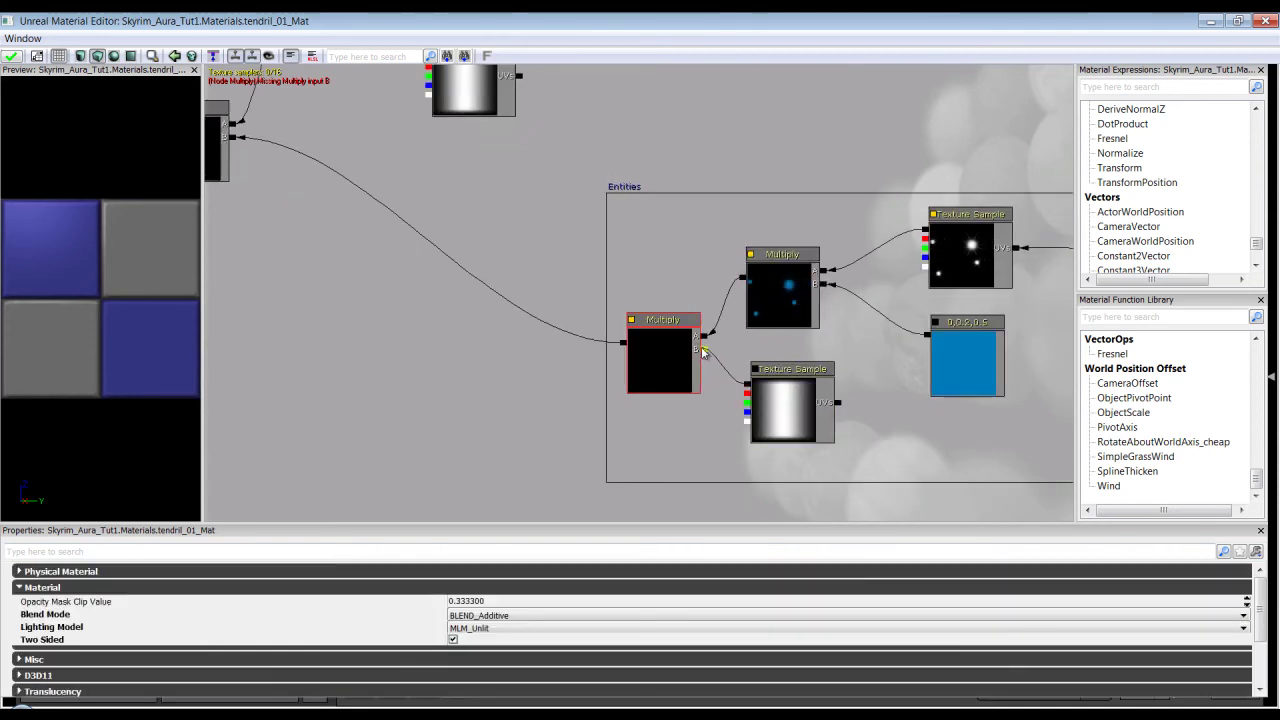
scroll(458, 411, "down", 2)
Step: Create a Multiply node beside the Entities comment box and connect the gradient-masked flare Multiply to its first input
mouse_move(453, 403)
left_mouse_down()
mouse_move(457, 431)
mouse_move(446, 387)
left_mouse_up()
left_click_drag(398, 351, 458, 349)
scroll(452, 383, "down", 1)
left_click(697, 381)
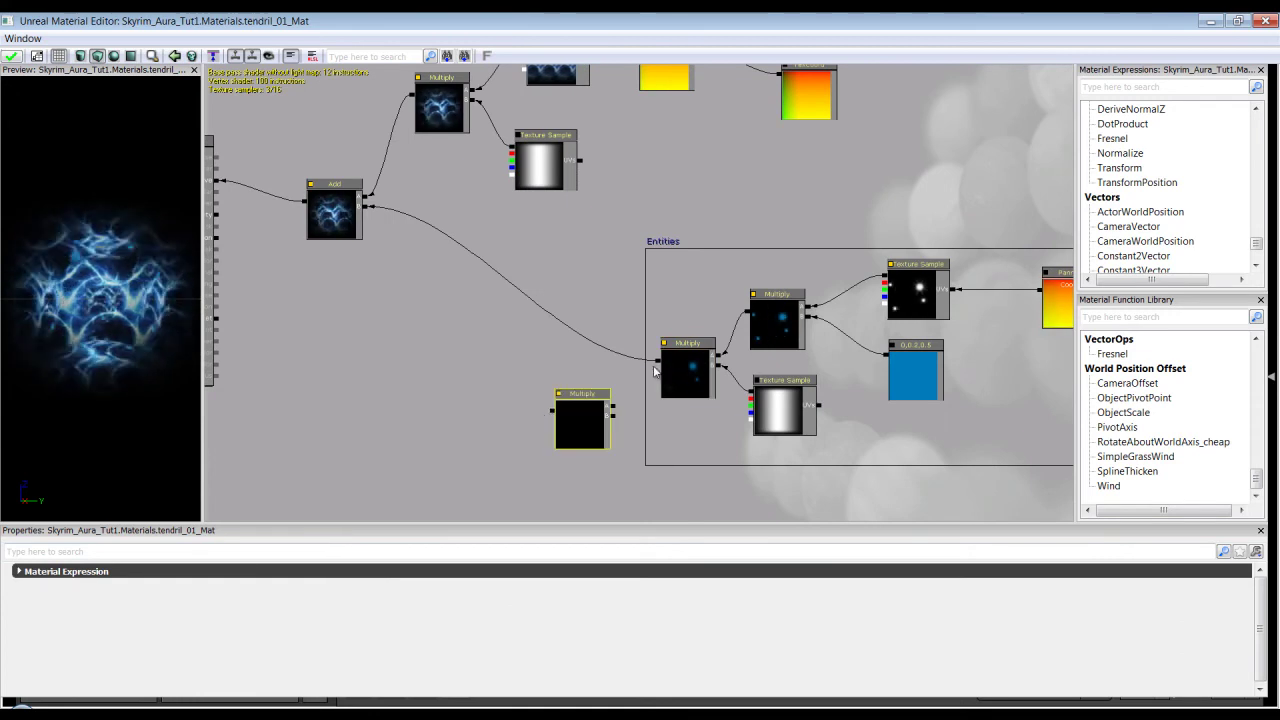
left_click_drag(657, 361, 616, 408)
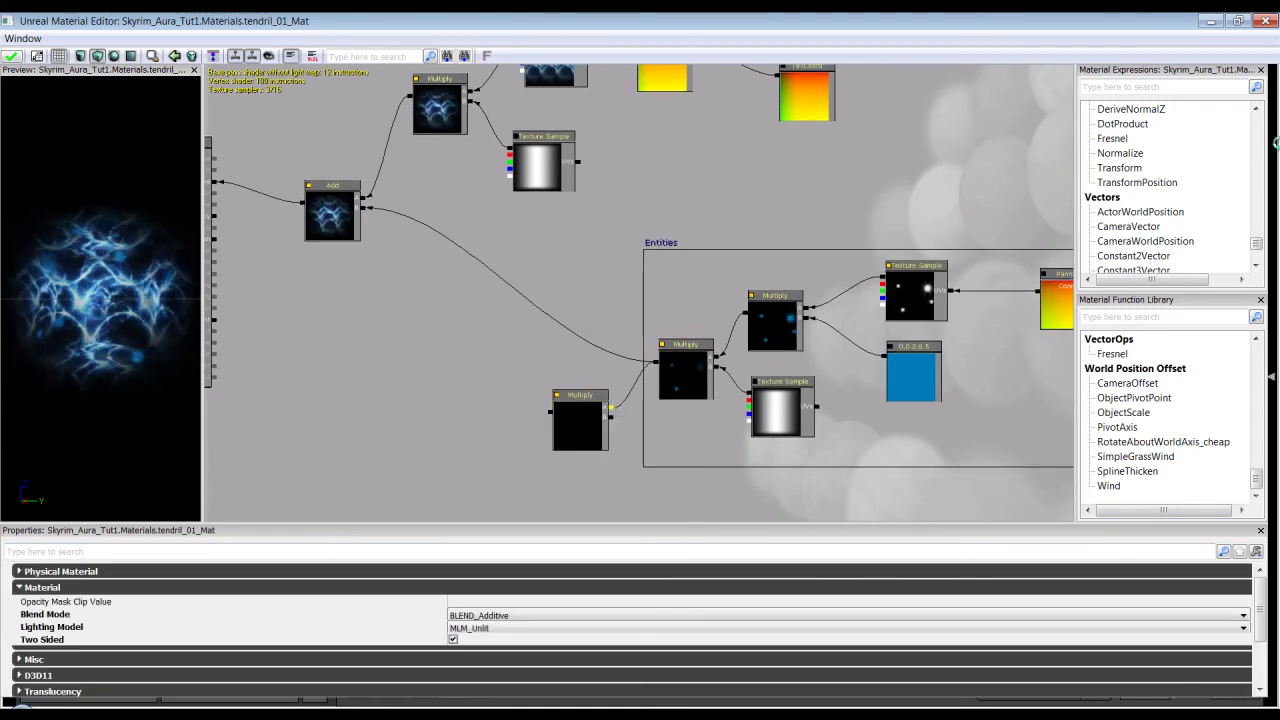
Step: Create a Constant node with value 5 and connect it to the new Multiply's second input
type("const")
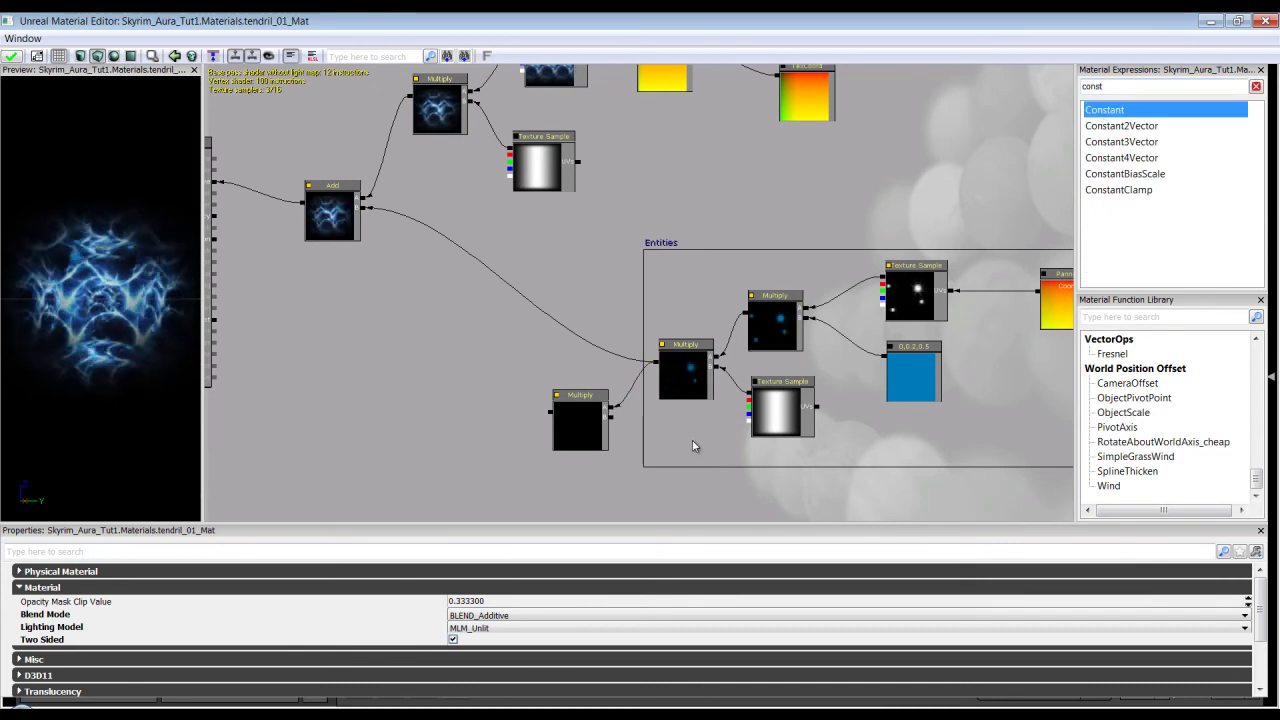
mouse_move(637, 453)
left_mouse_down()
mouse_move(670, 441)
mouse_move(637, 429)
left_mouse_up()
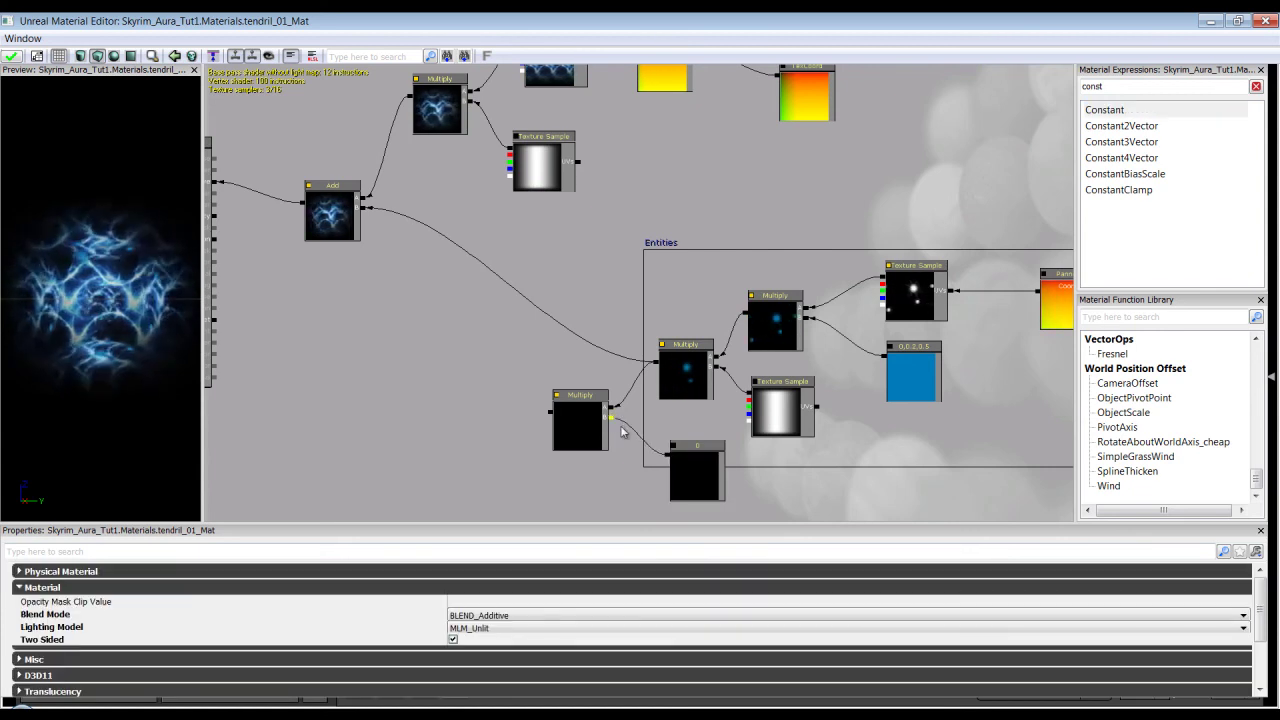
left_click(695, 470)
left_click(544, 578)
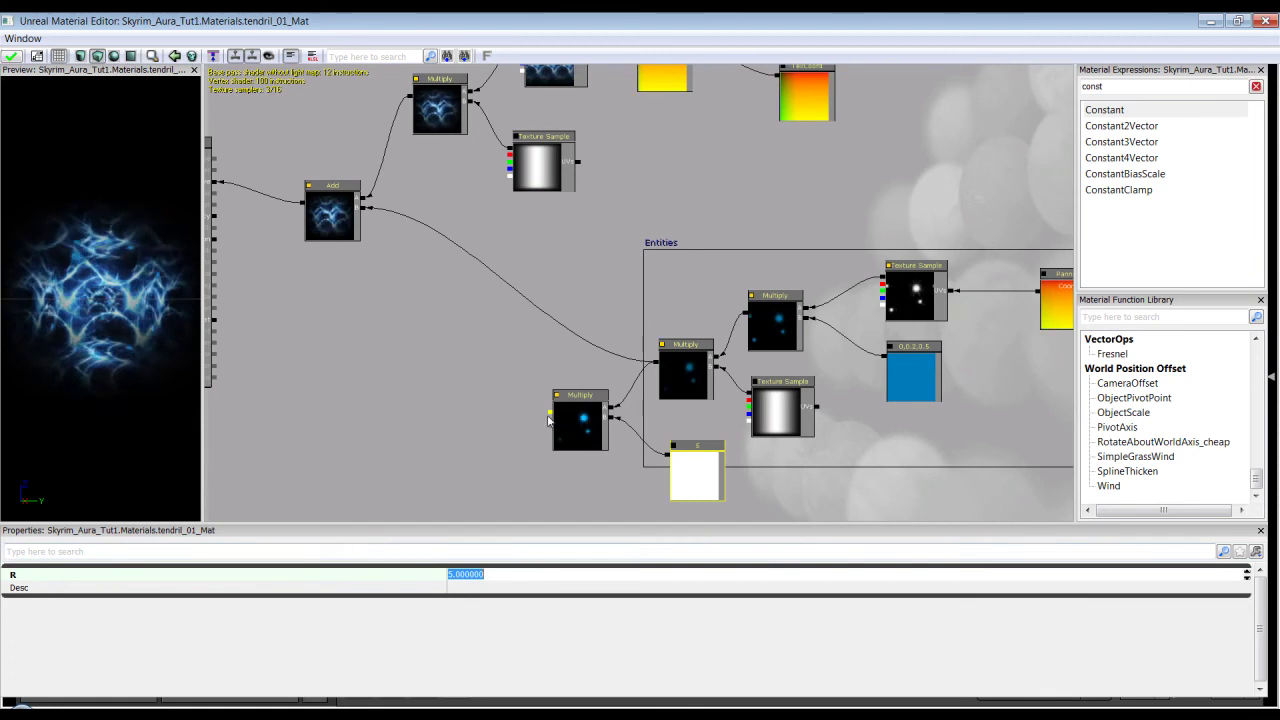
Step: Connect the brightened flare Multiply to the Add node's second input and apply the material to check the aura in the level
left_click_drag(548, 420, 360, 256)
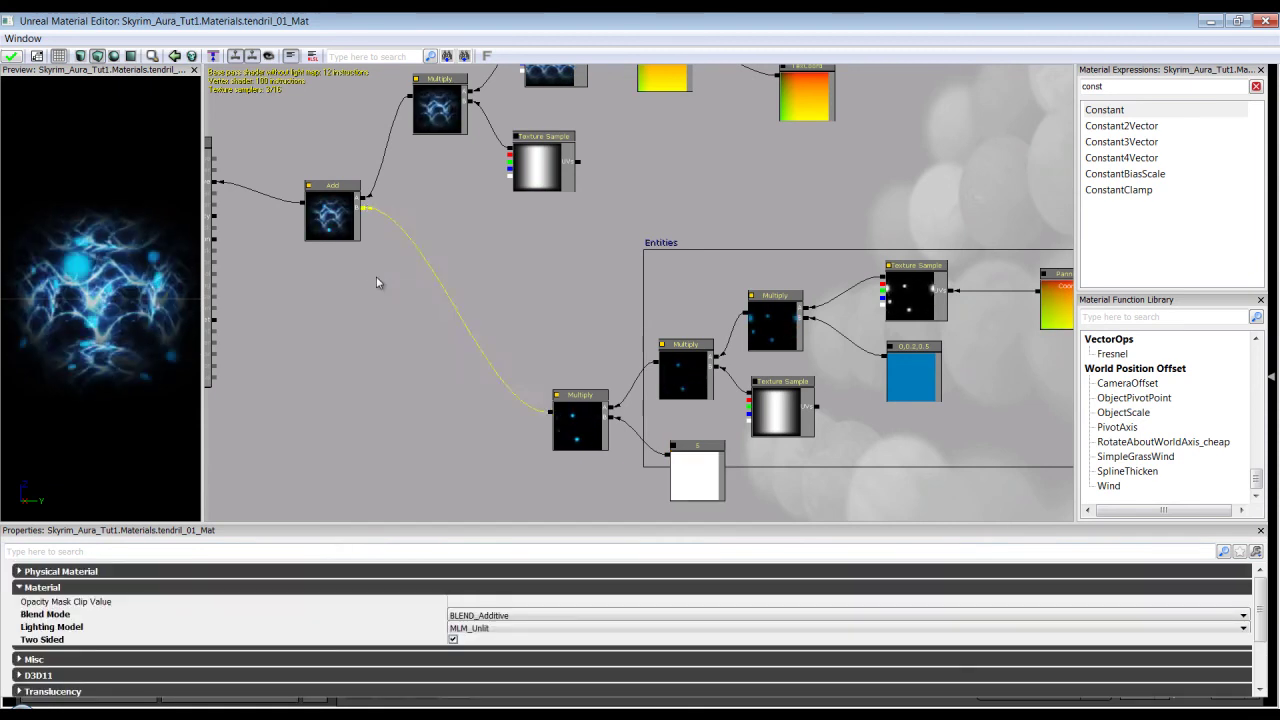
left_click(12, 57)
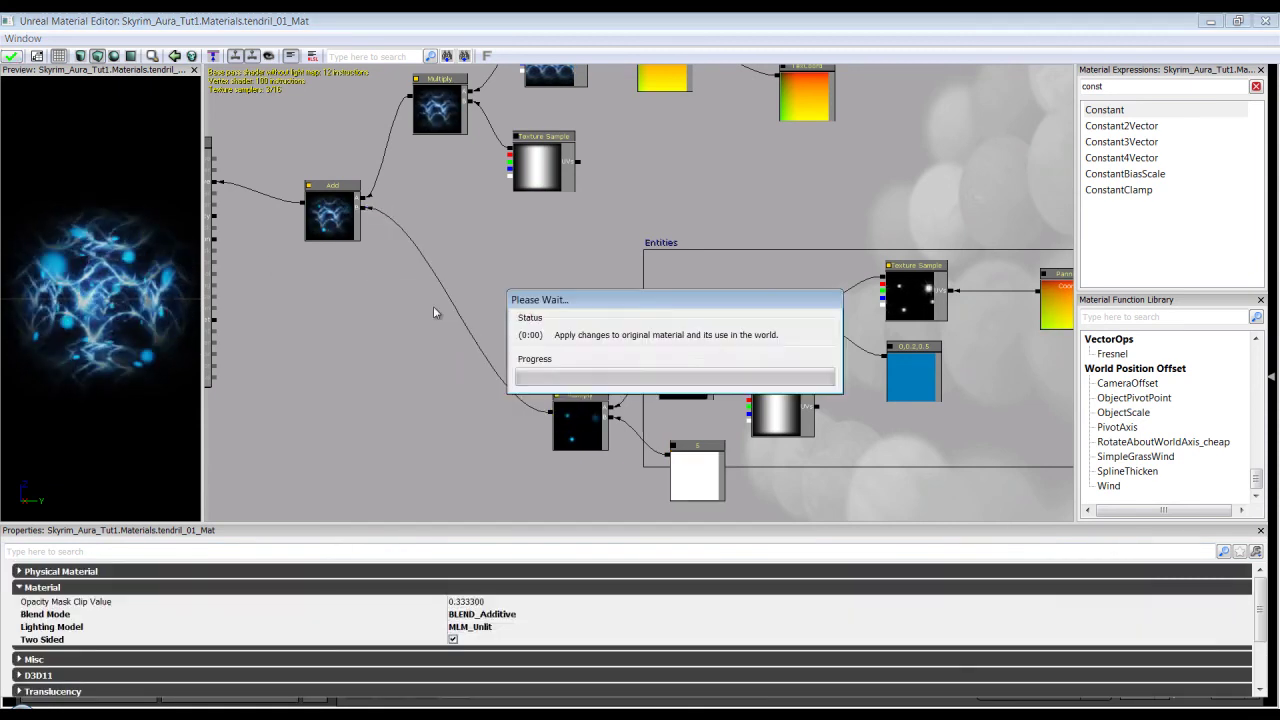
left_click(1266, 20)
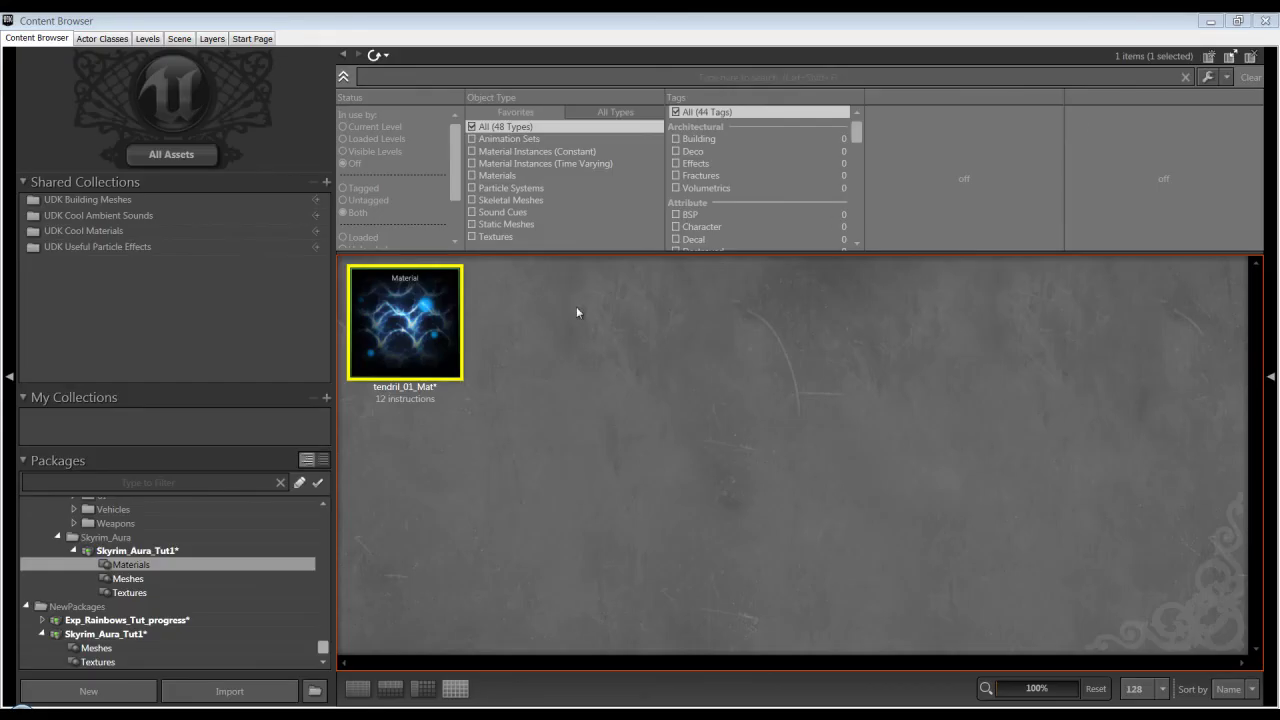
left_click(1265, 20)
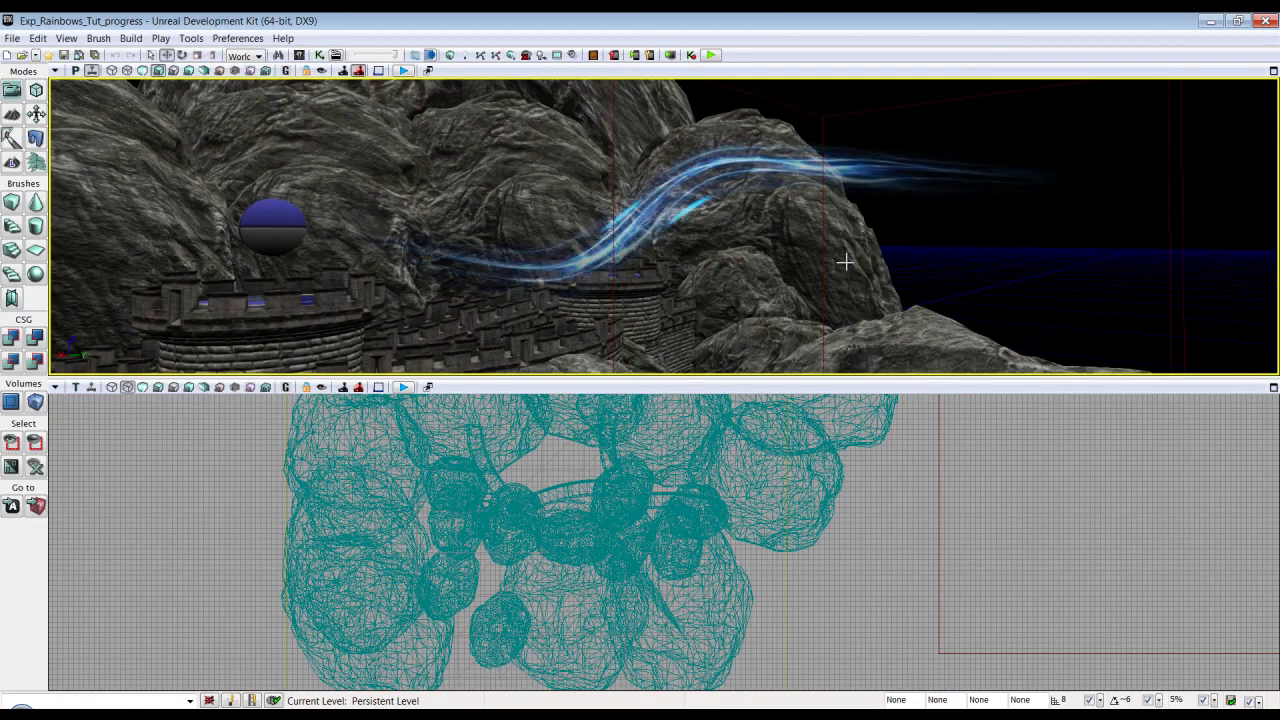
left_click_drag(911, 260, 1273, 383)
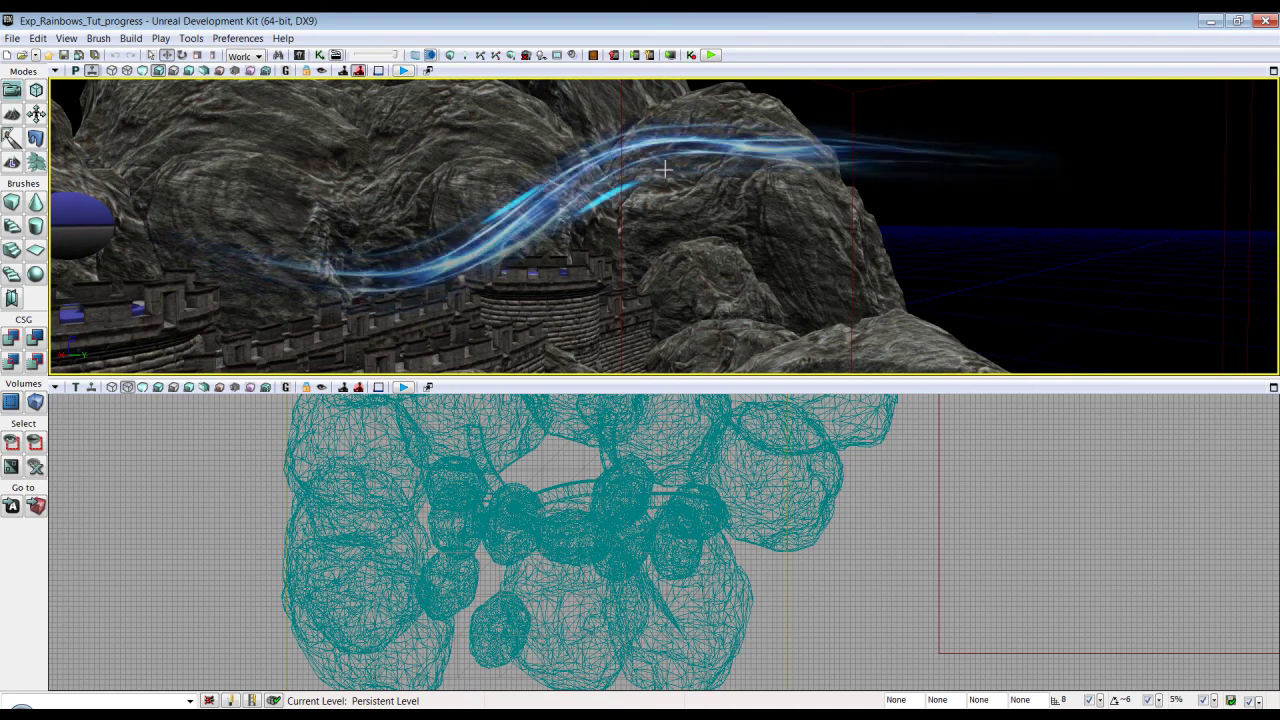
Step: Reopen the tendril_01_Mat material and inspect the flare Panner's speed properties in the Entities branch
left_click(335, 56)
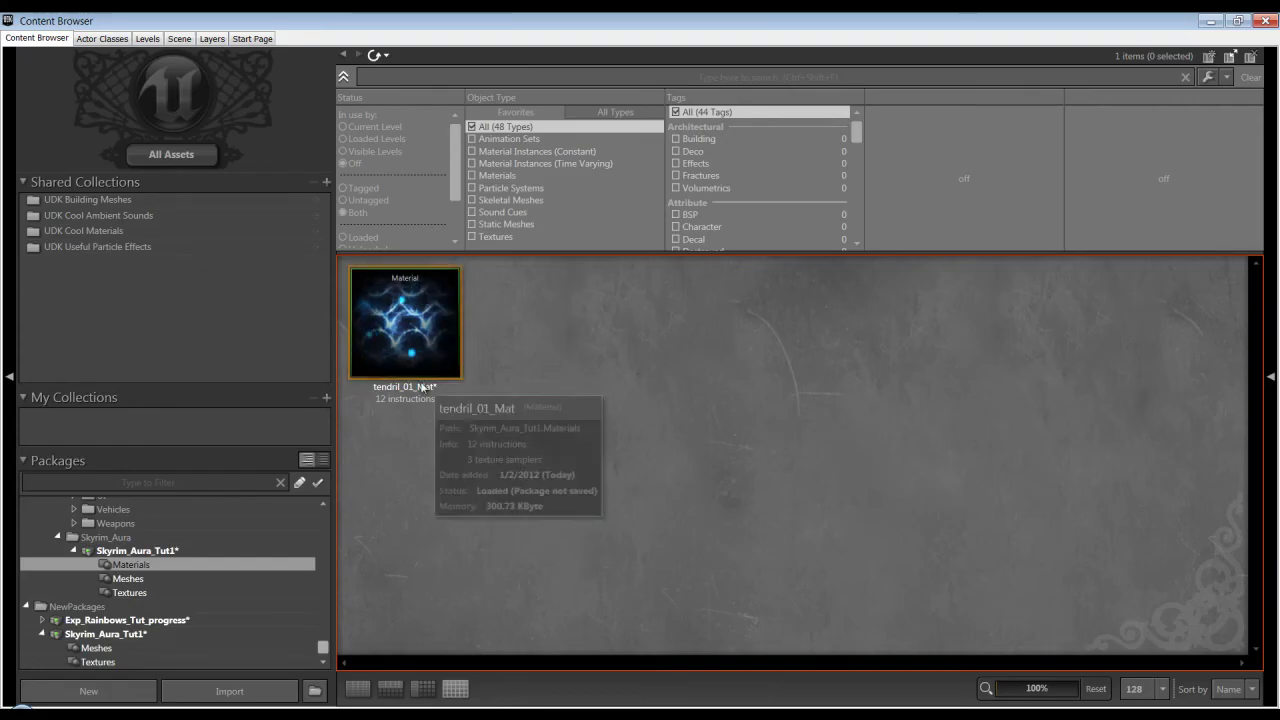
double_click(407, 338)
scroll(600, 337, "up", 2)
left_click_drag(829, 359, 730, 361)
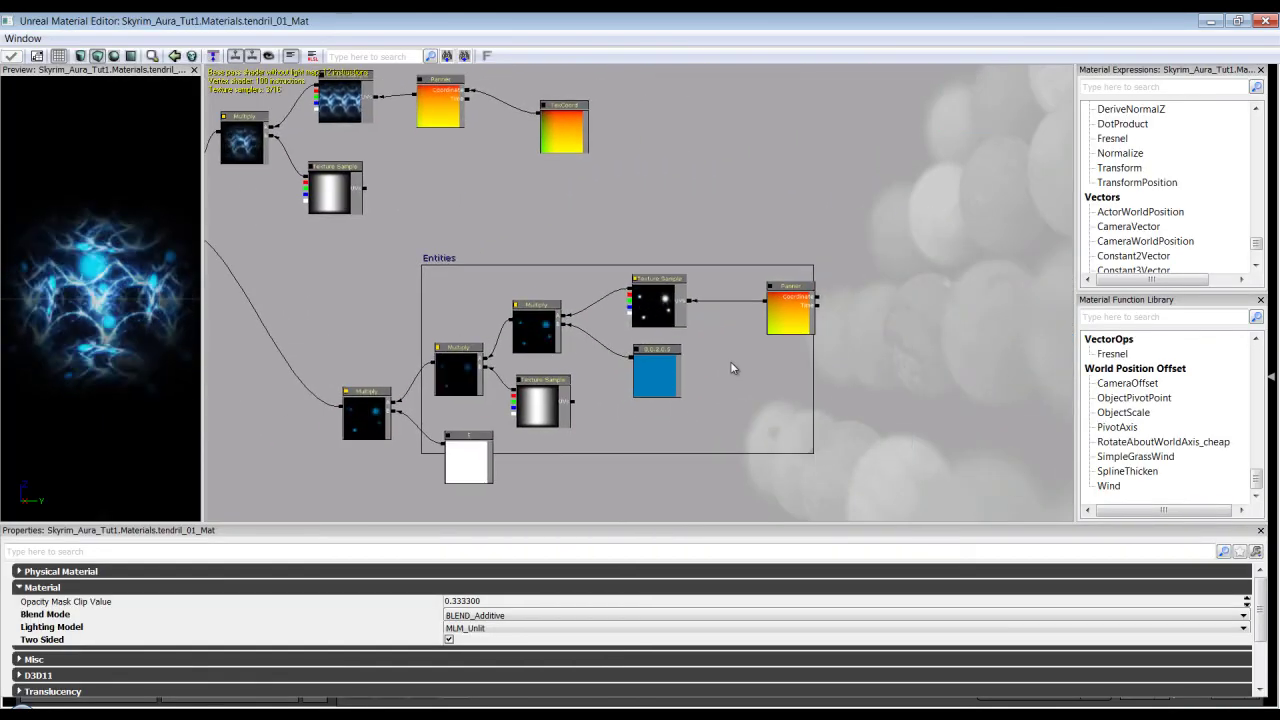
left_click(790, 321)
scroll(840, 340, "up", 1)
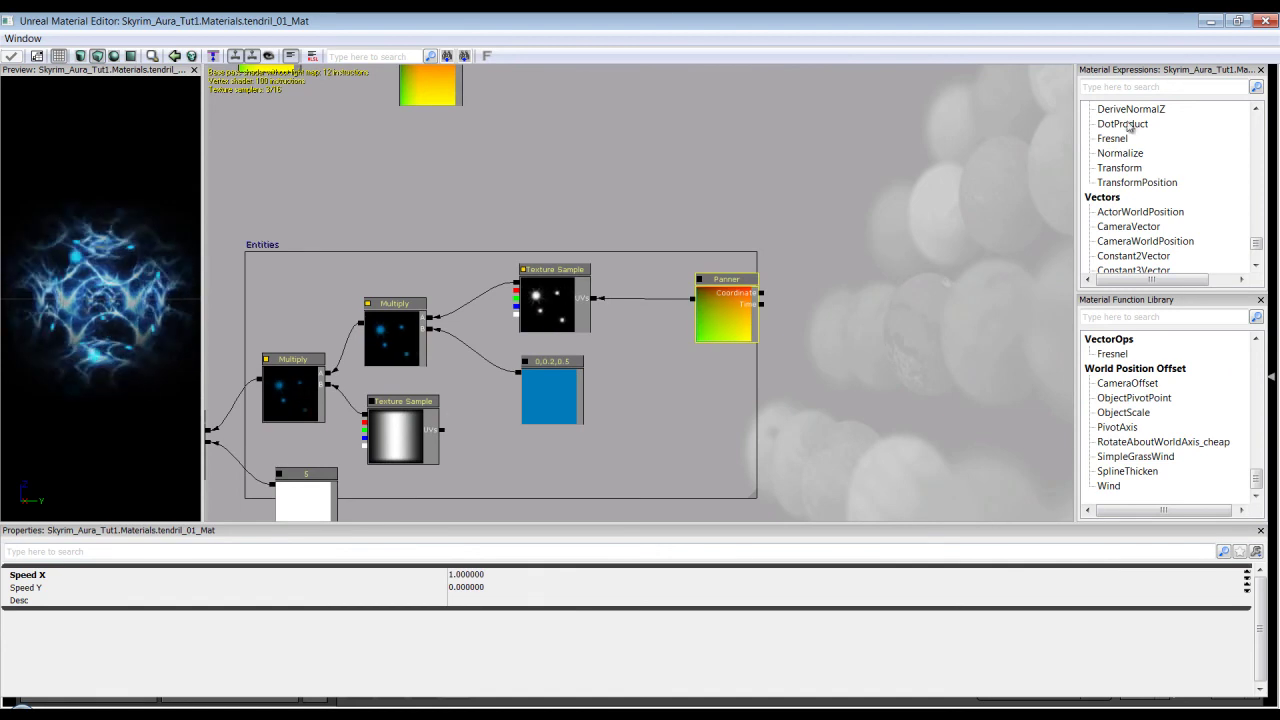
Step: Duplicate the tendril TexCoord next to the flare Panner and connect the copy to the Panner's Coordinate input
scroll(646, 178, "down", 1)
left_click(464, 125)
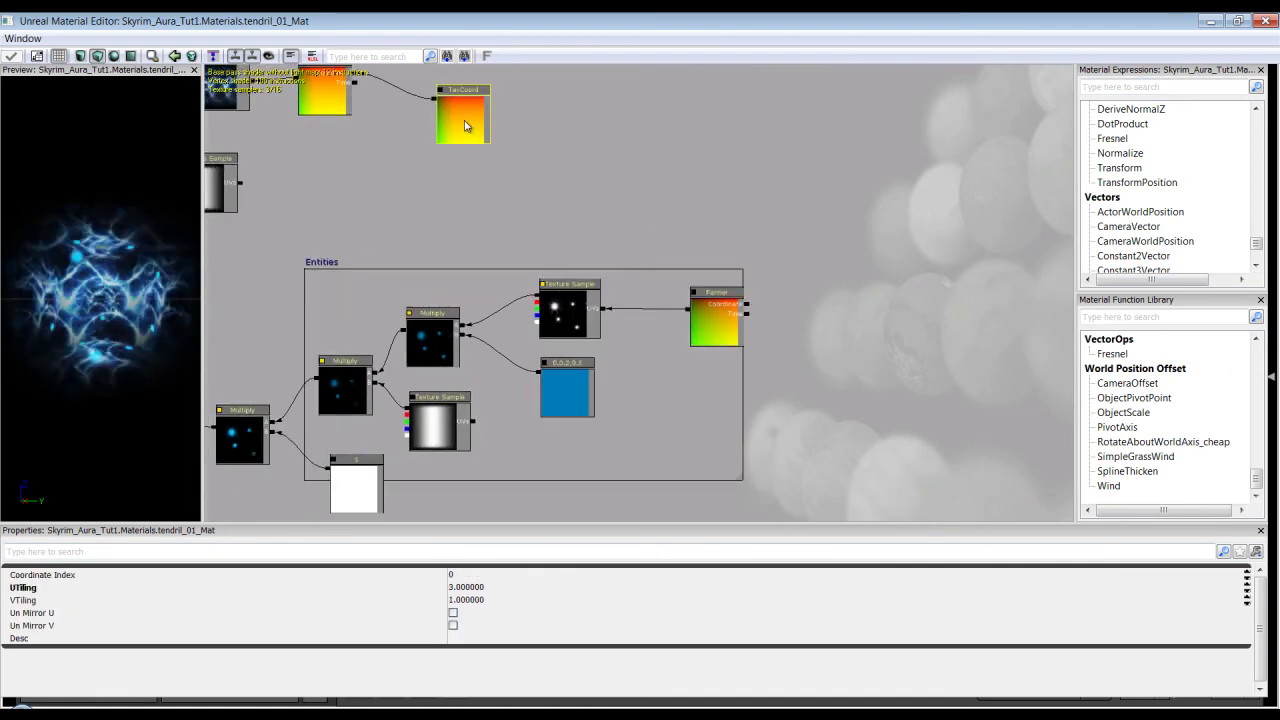
left_click_drag(495, 127, 888, 315)
left_click_drag(784, 328, 674, 320)
scroll(674, 320, "up", 1)
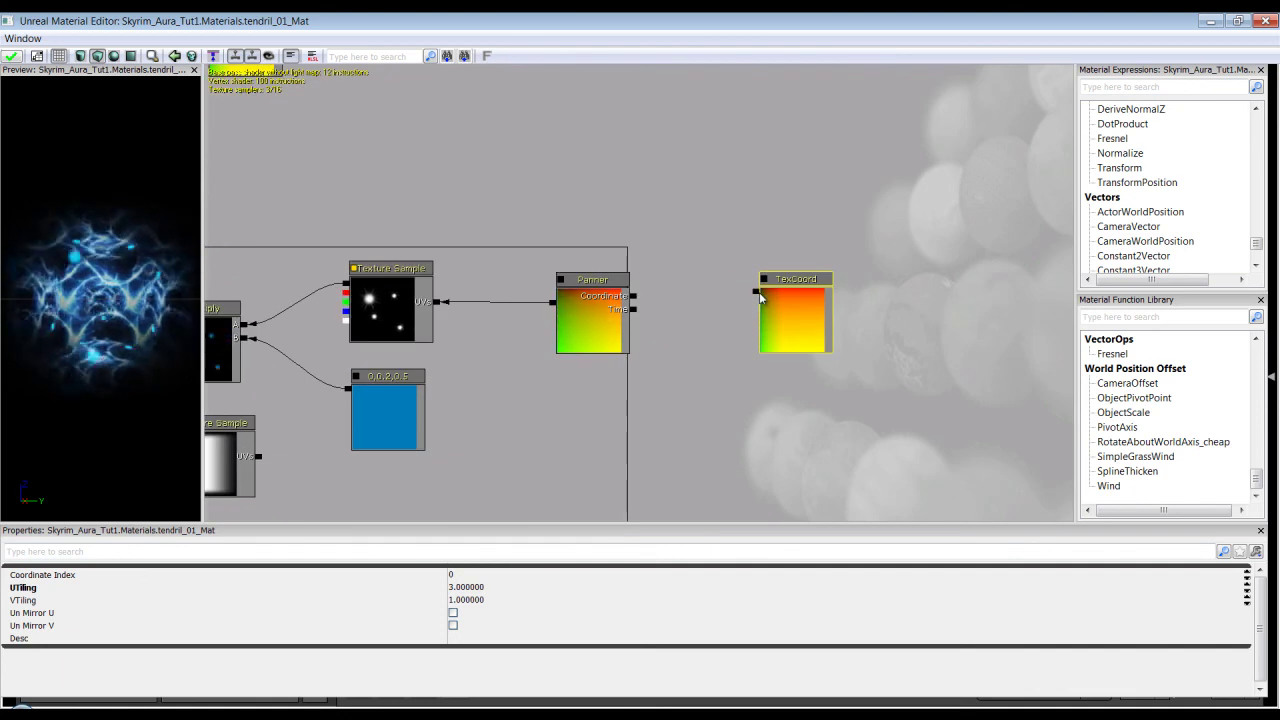
left_click_drag(757, 292, 657, 304)
scroll(550, 404, "down", 1)
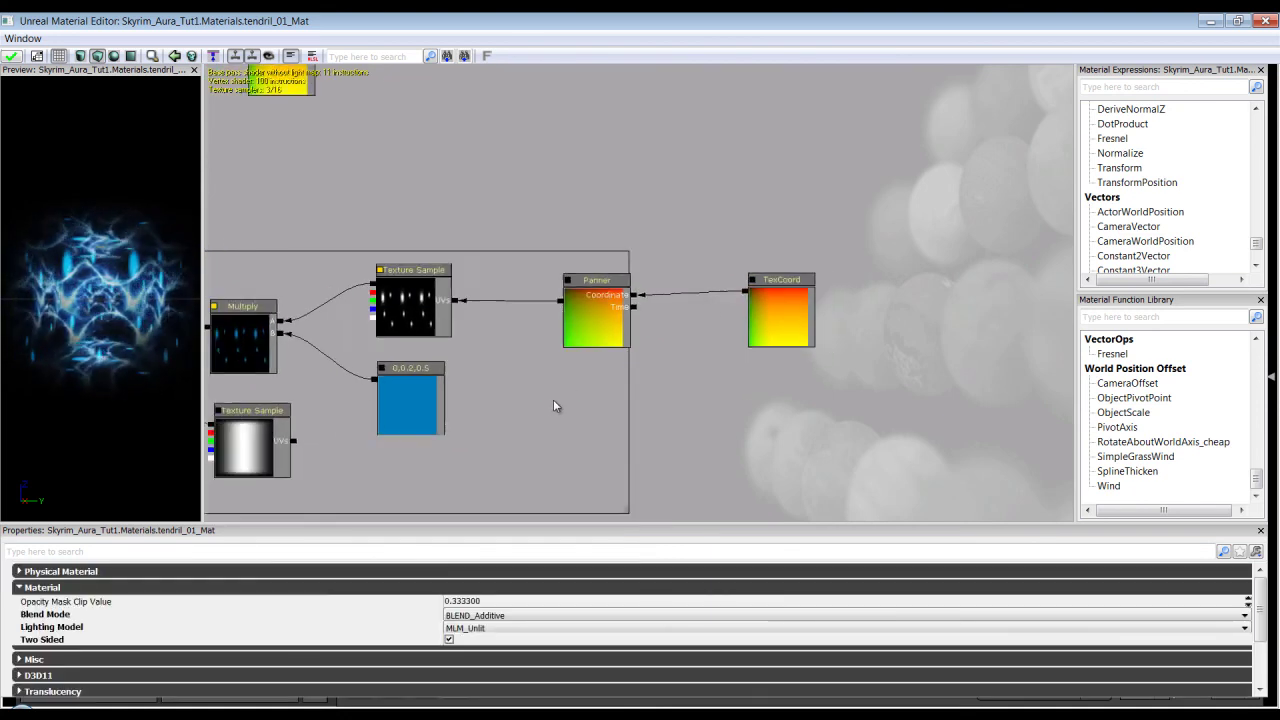
Step: Inspect the tiling of the flare Panner's TexCoord, apply the material and return to the level to check the aura
left_click_drag(555, 404, 745, 395)
left_click(972, 309)
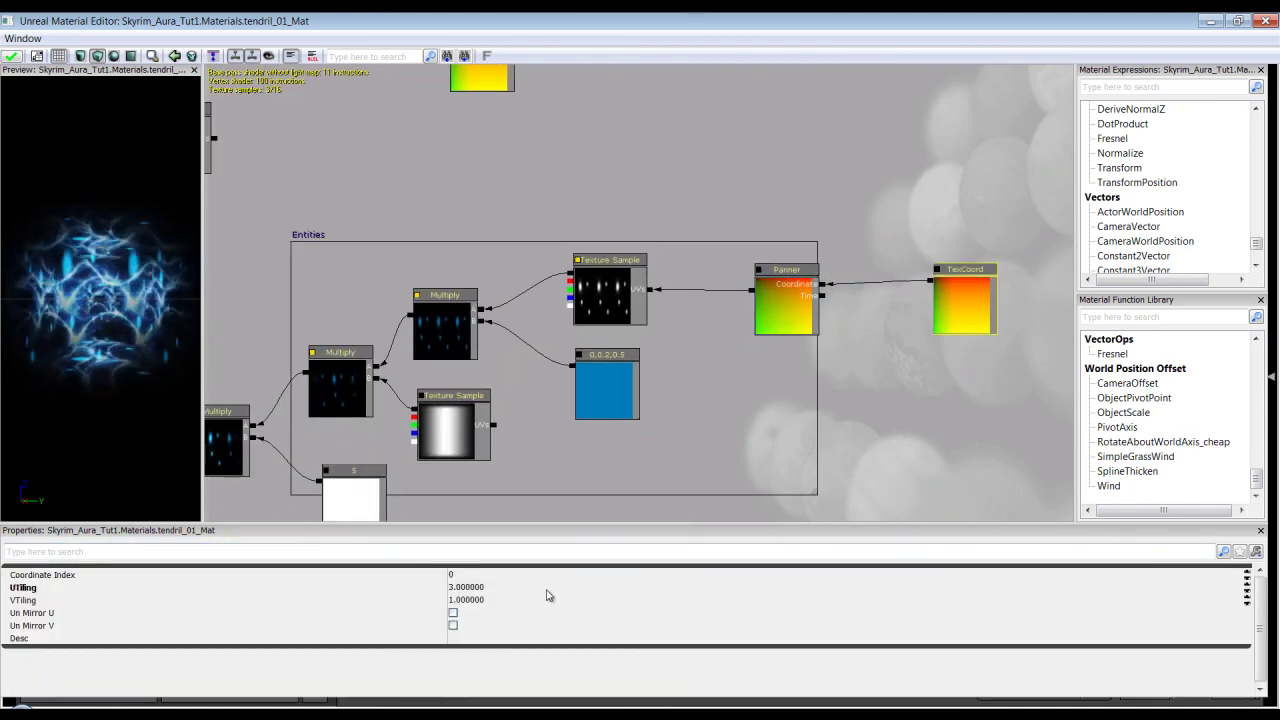
left_click(13, 56)
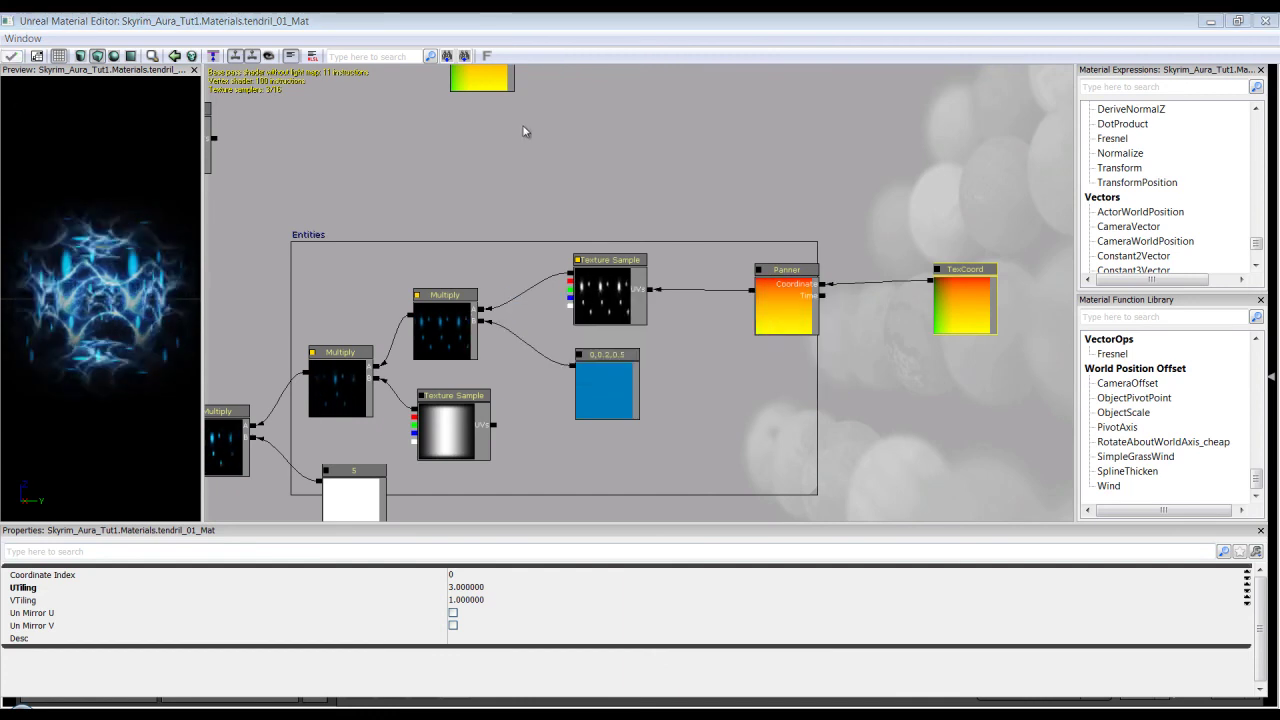
left_click(1238, 19)
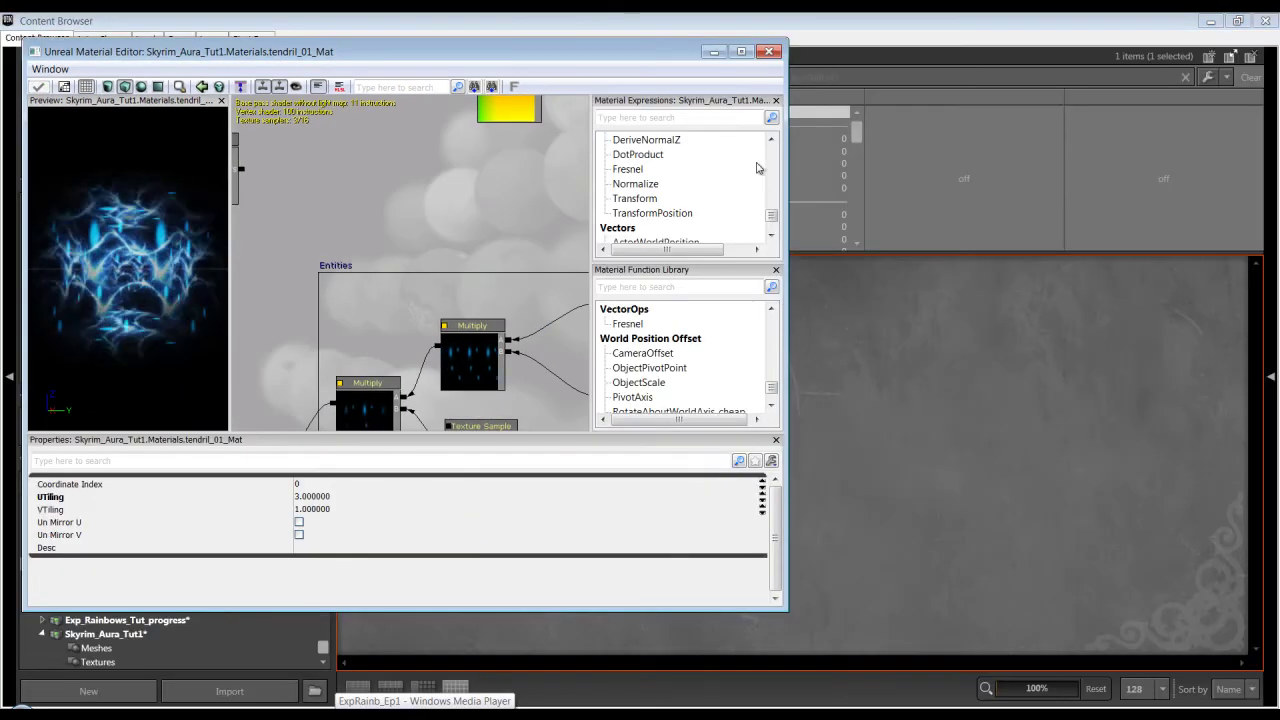
left_click(1043, 54)
left_click(1210, 21)
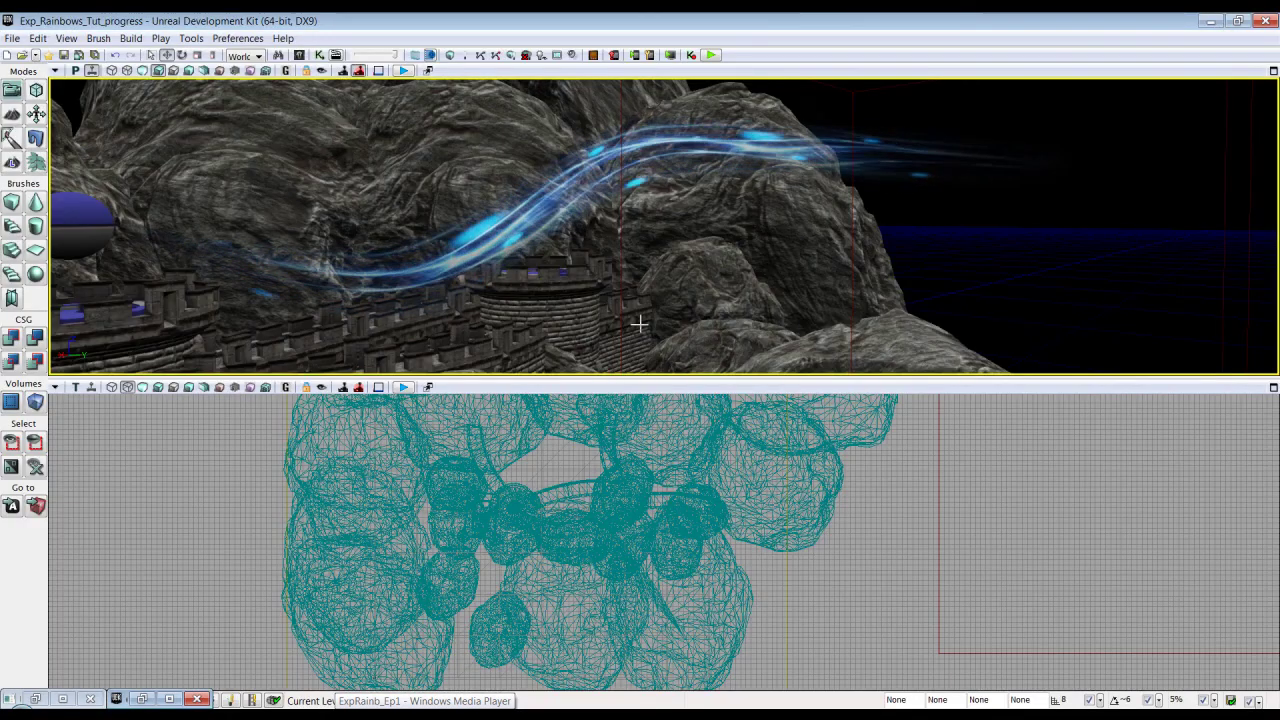
Step: Duplicate the aura tendril mesh in the level and rotate the copy to extend from the opposite side of the sphere above the castle
left_click_drag(639, 324, 928, 372)
left_click_drag(643, 320, 581, 348)
scroll(811, 506, "down", 5)
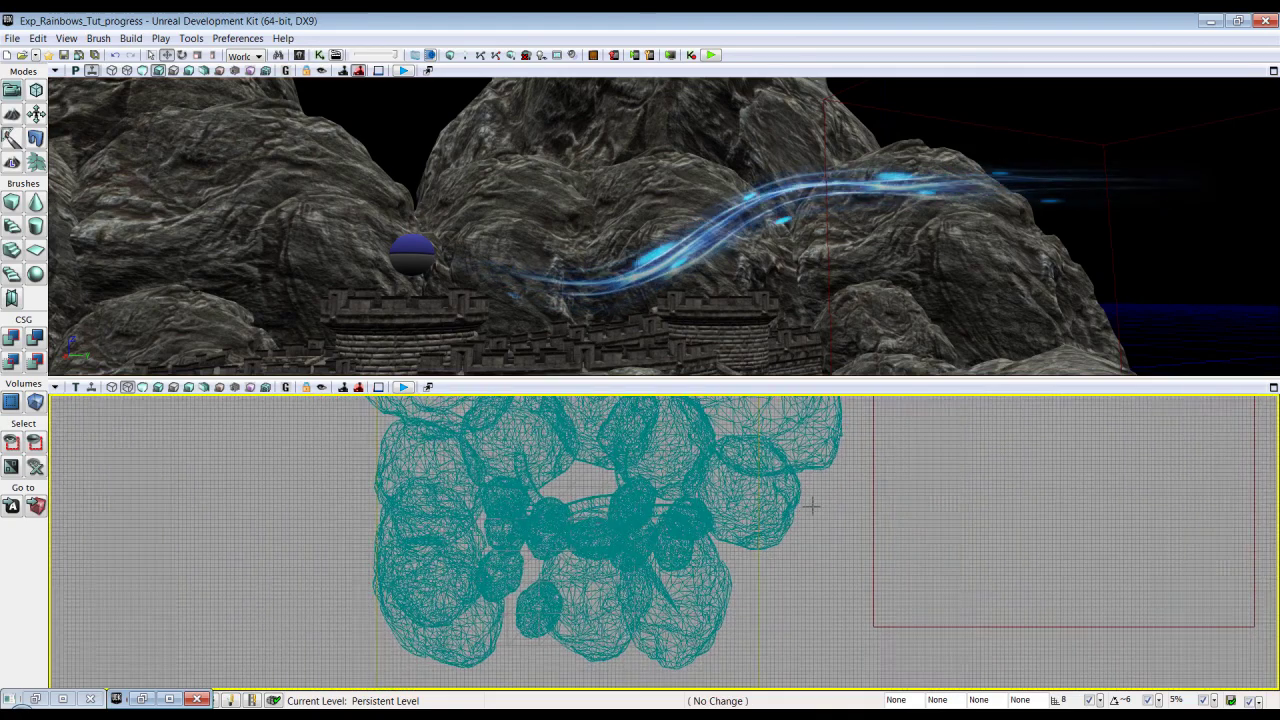
left_click_drag(888, 341, 841, 288)
scroll(690, 521, "up", 5)
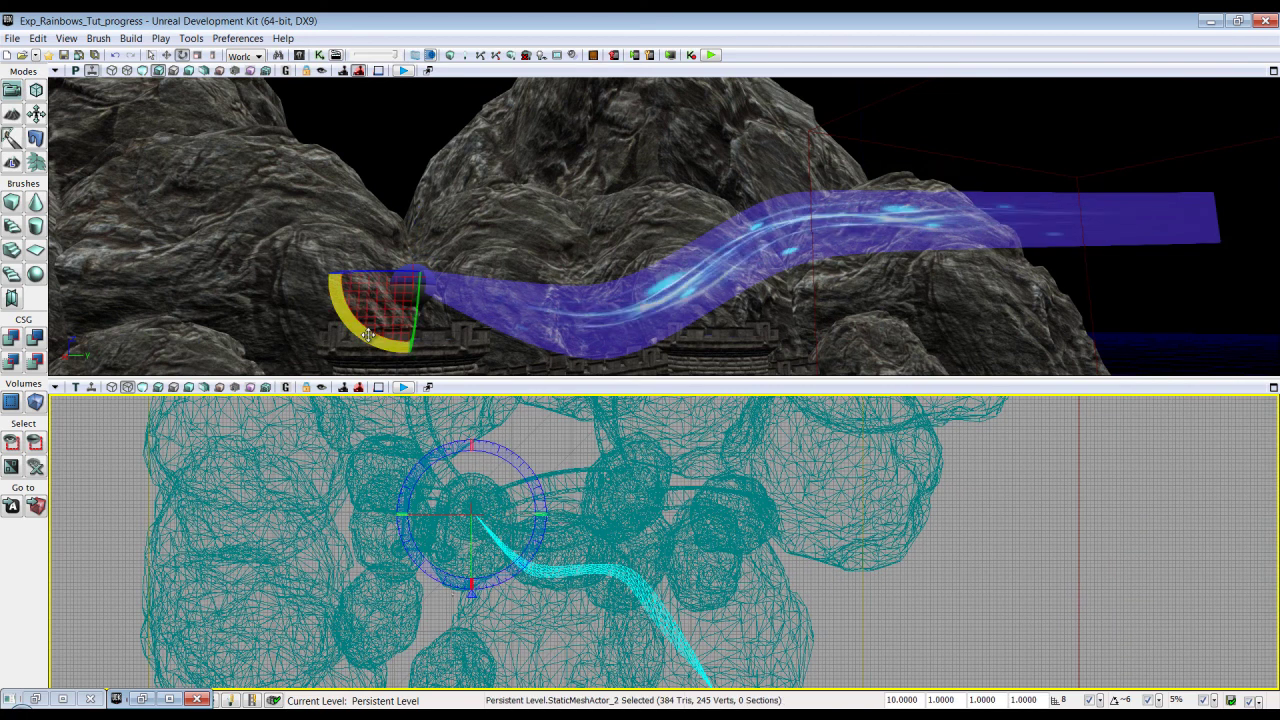
left_click_drag(393, 319, 54, 187)
left_click(986, 134)
left_click_drag(986, 134, 840, 378)
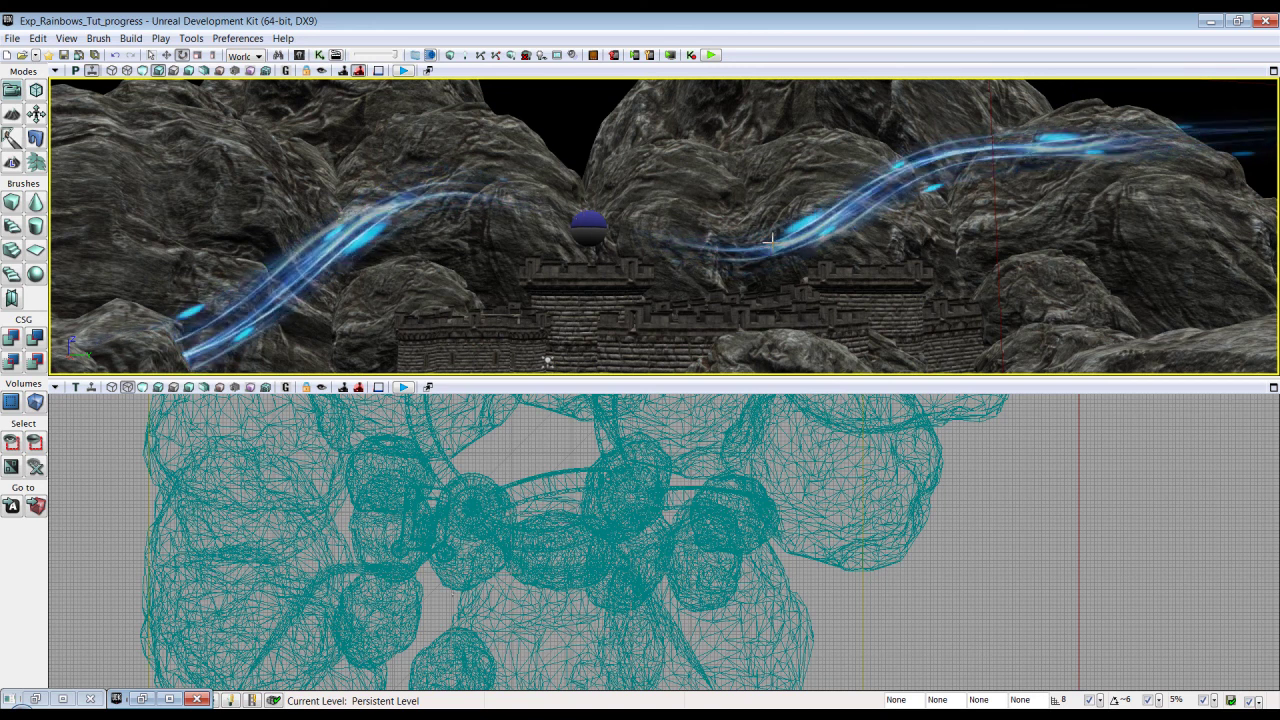
left_click_drag(728, 255, 720, 180)
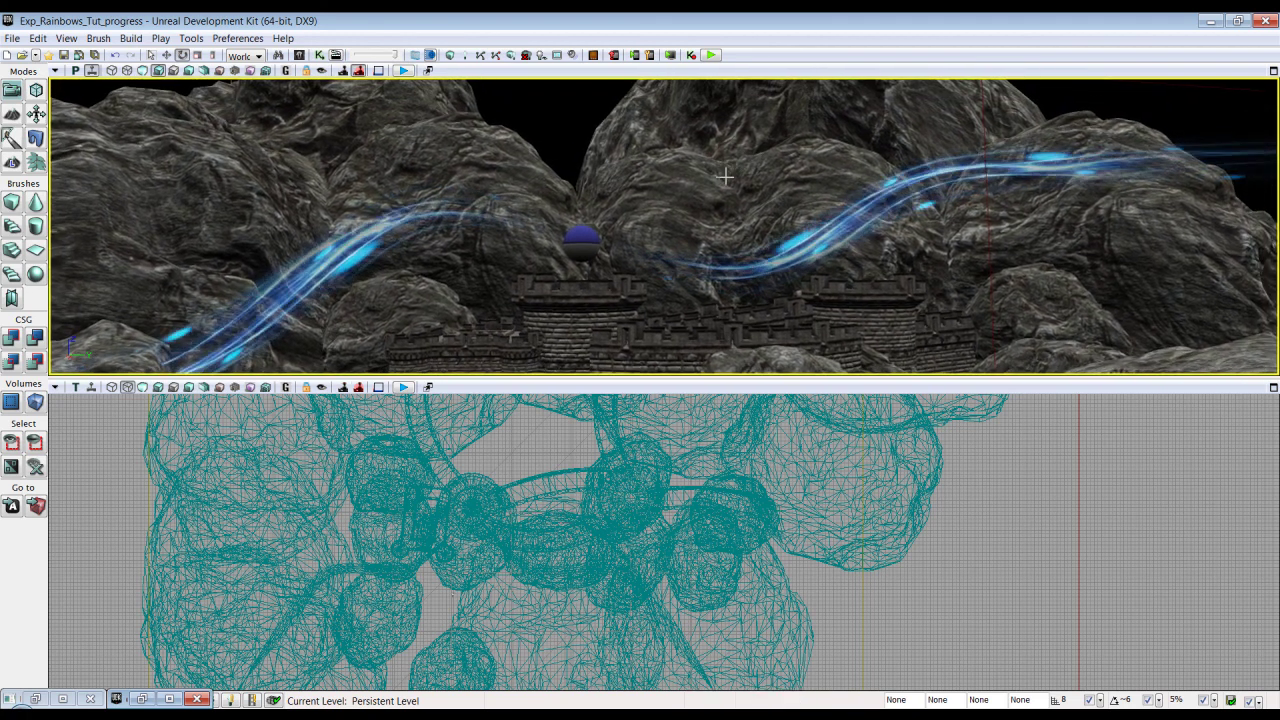